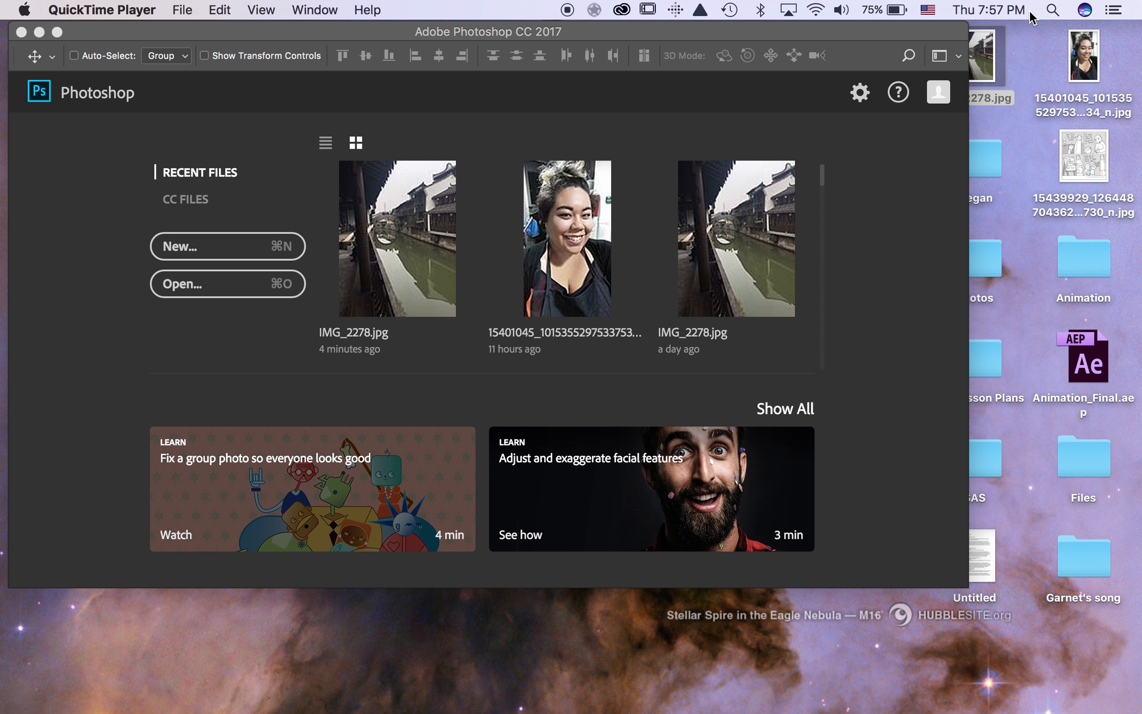
- Preview the IMG_2278.jpg photo and the portrait photo on the desktop with Quick Look
click(987, 47)
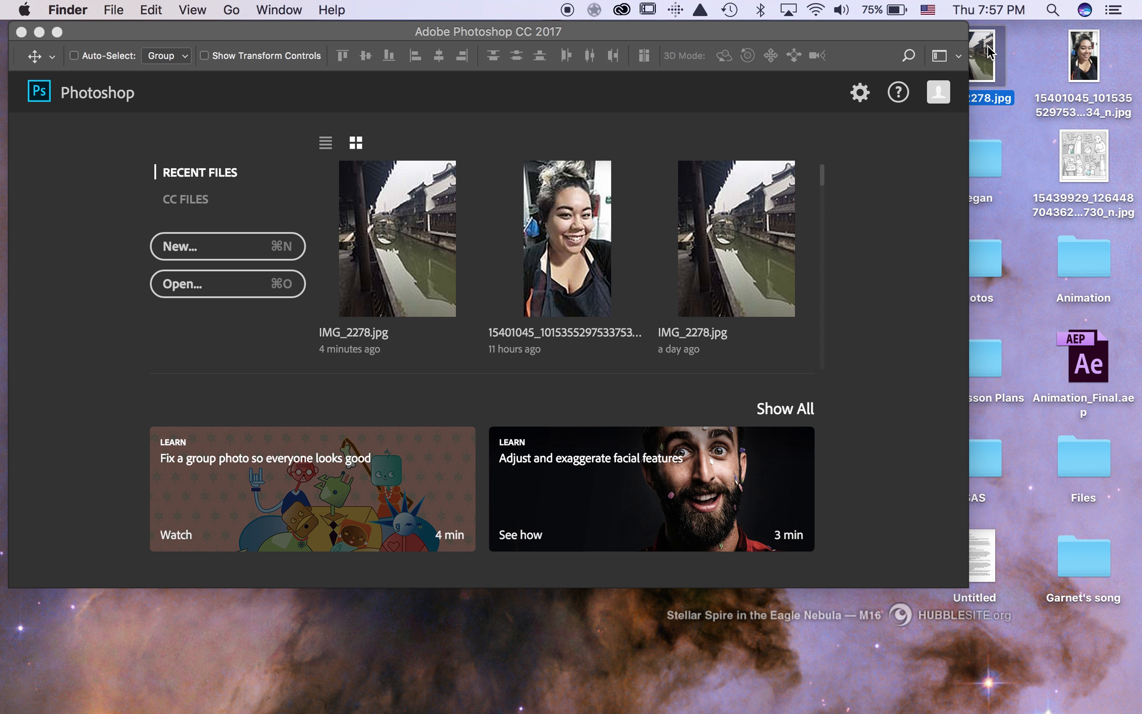
key(space)
key(space)
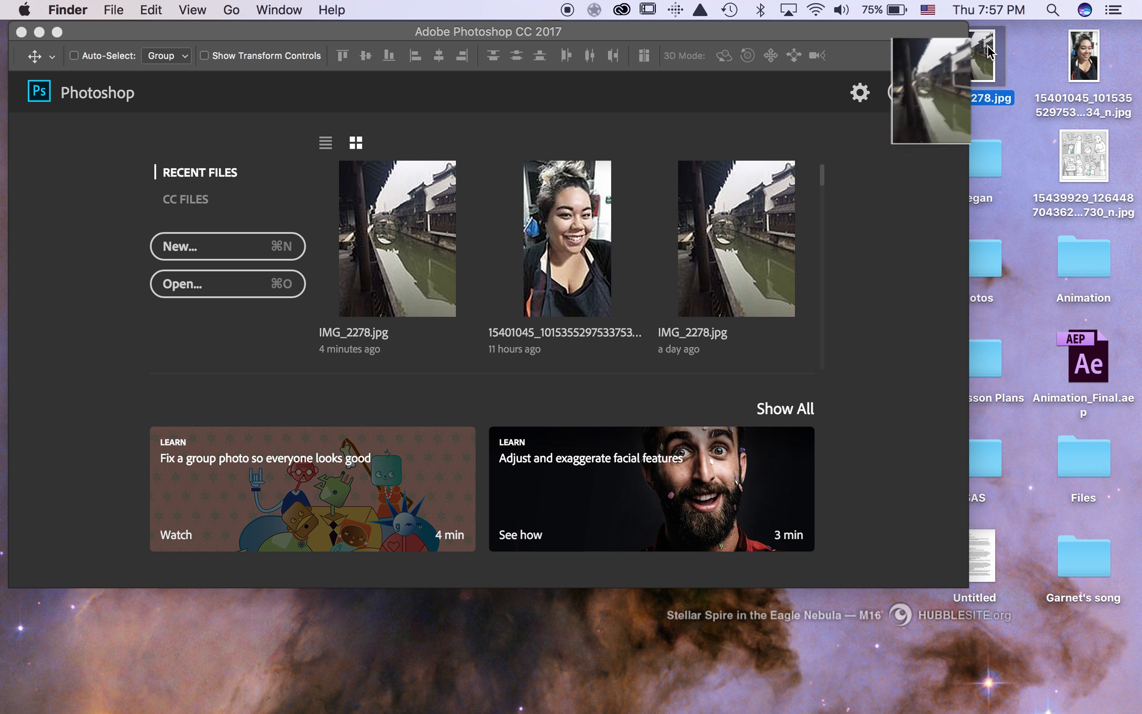
click(1081, 64)
key(space)
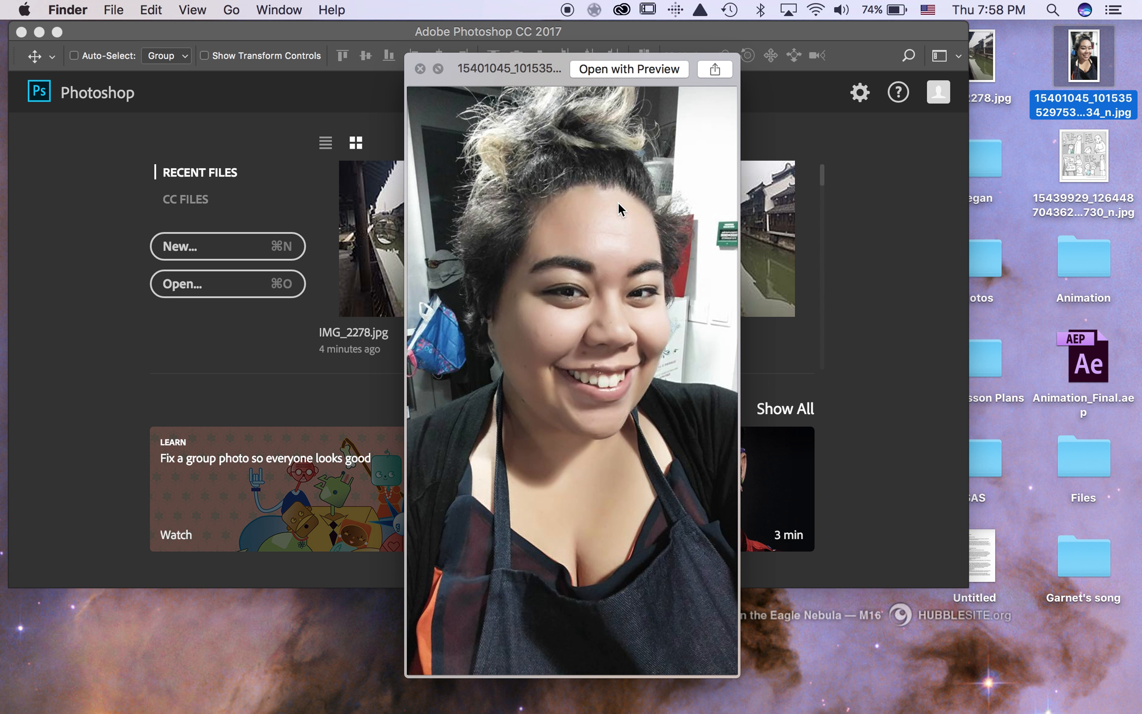
key(space)
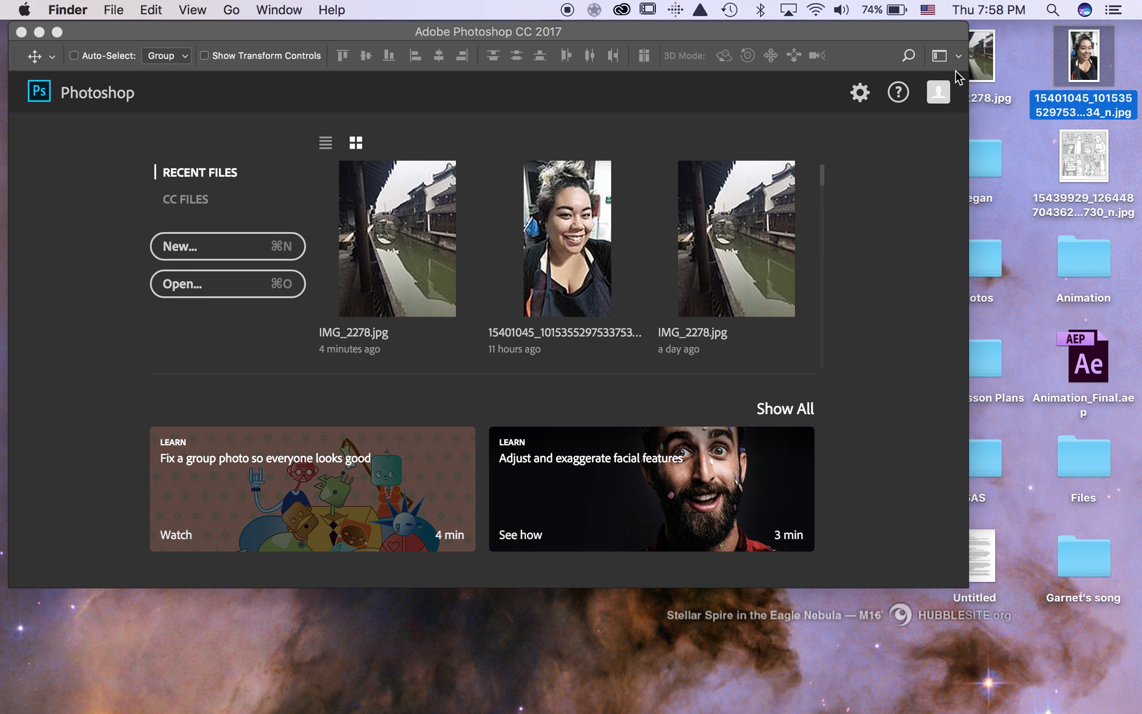
- Open the desktop file IMG_2278.jpg in Photoshop and unlock its Background layer
drag(988, 68, 609, 703)
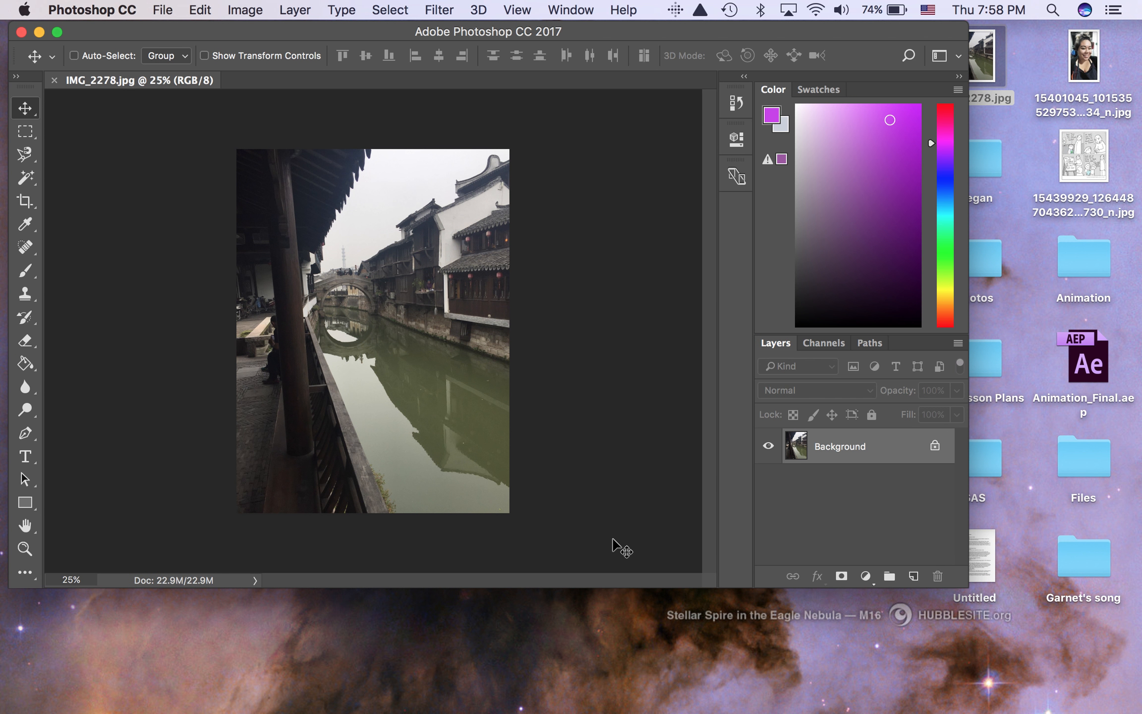
click(935, 447)
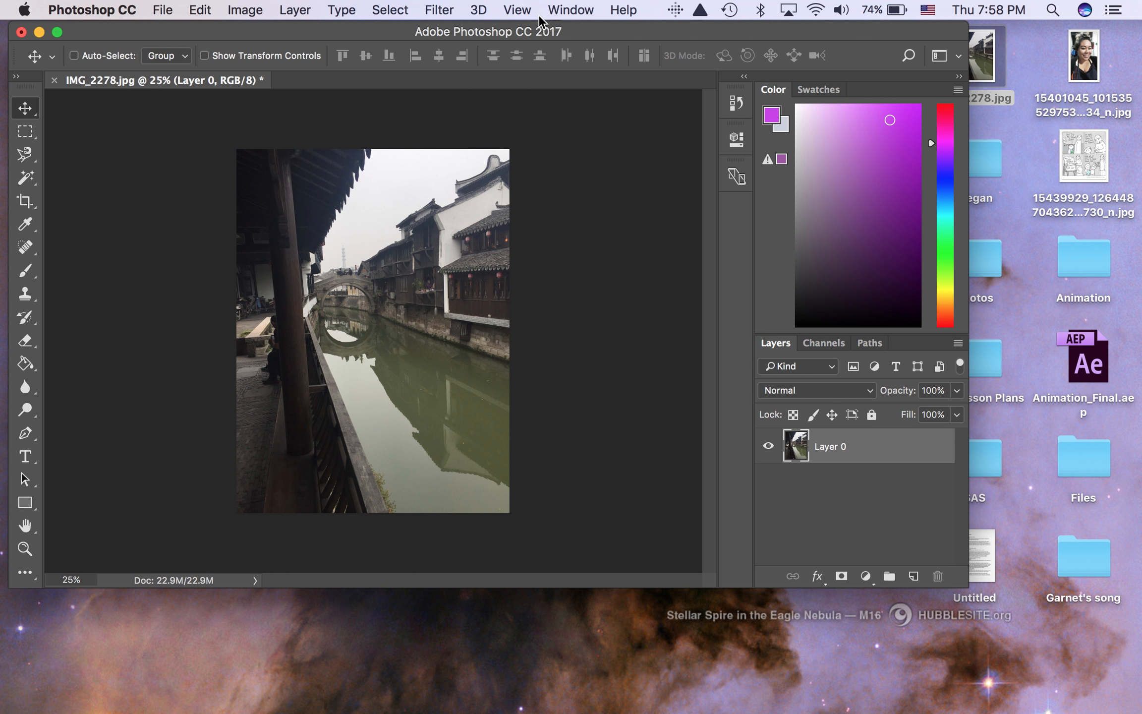
- Resize the image to fit the A4 210 x 297 mm 300 dpi preset
click(255, 6)
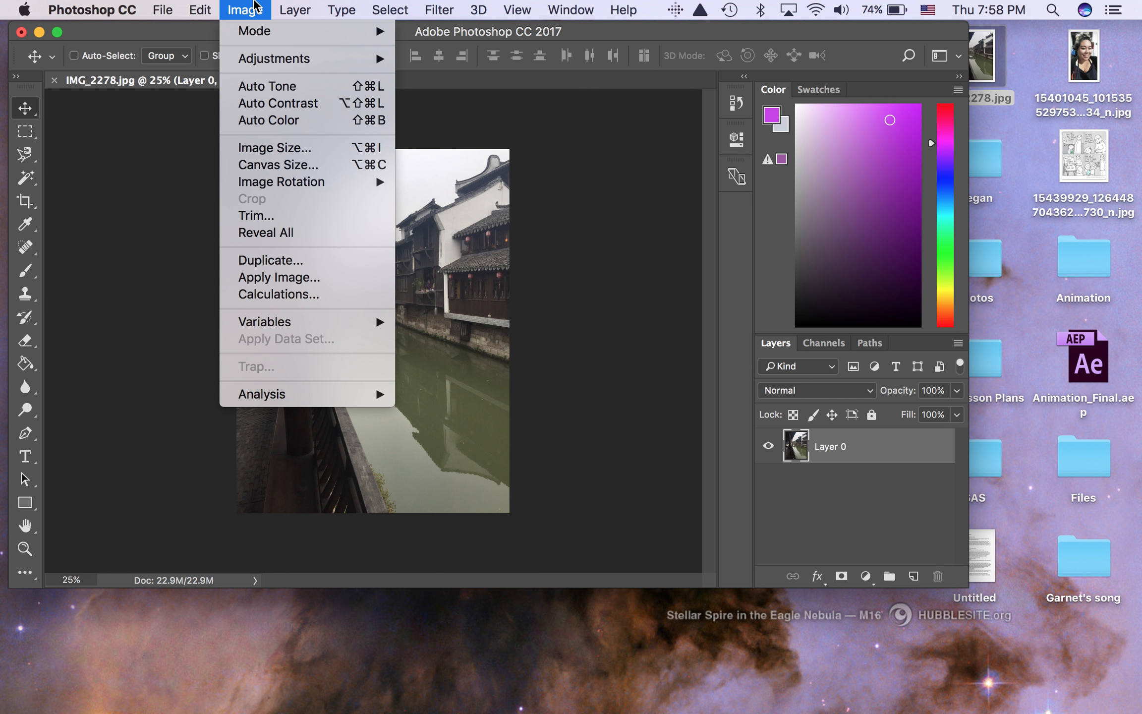
click(278, 153)
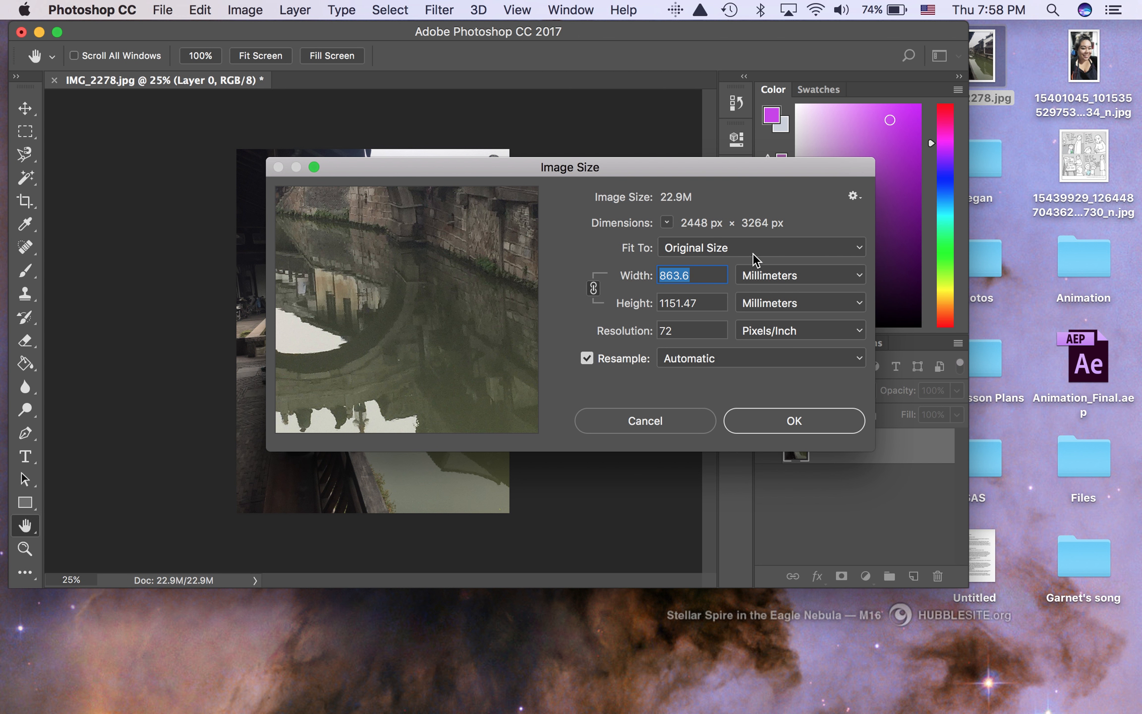
click(748, 251)
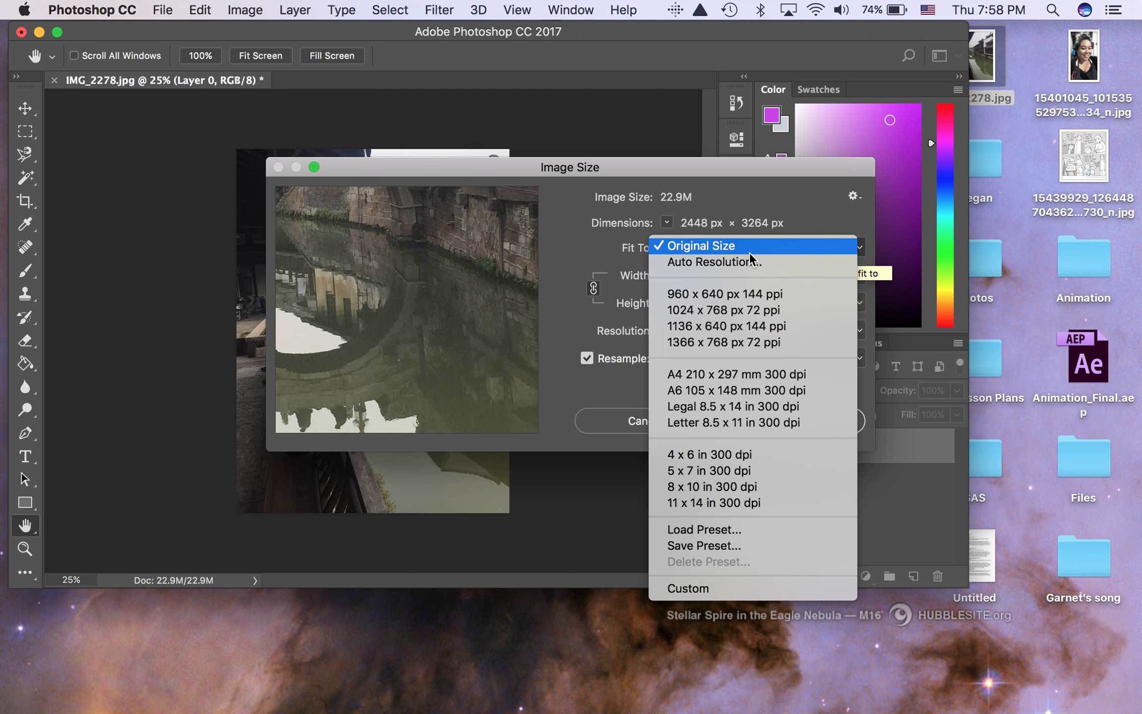
click(750, 376)
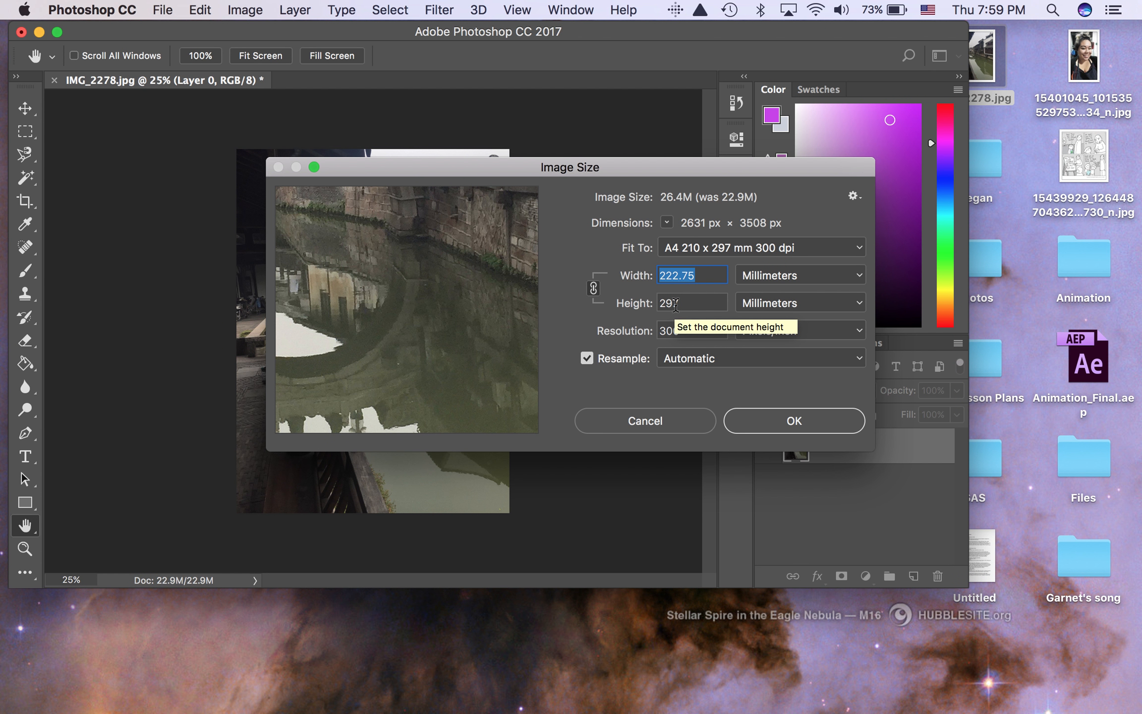
click(785, 423)
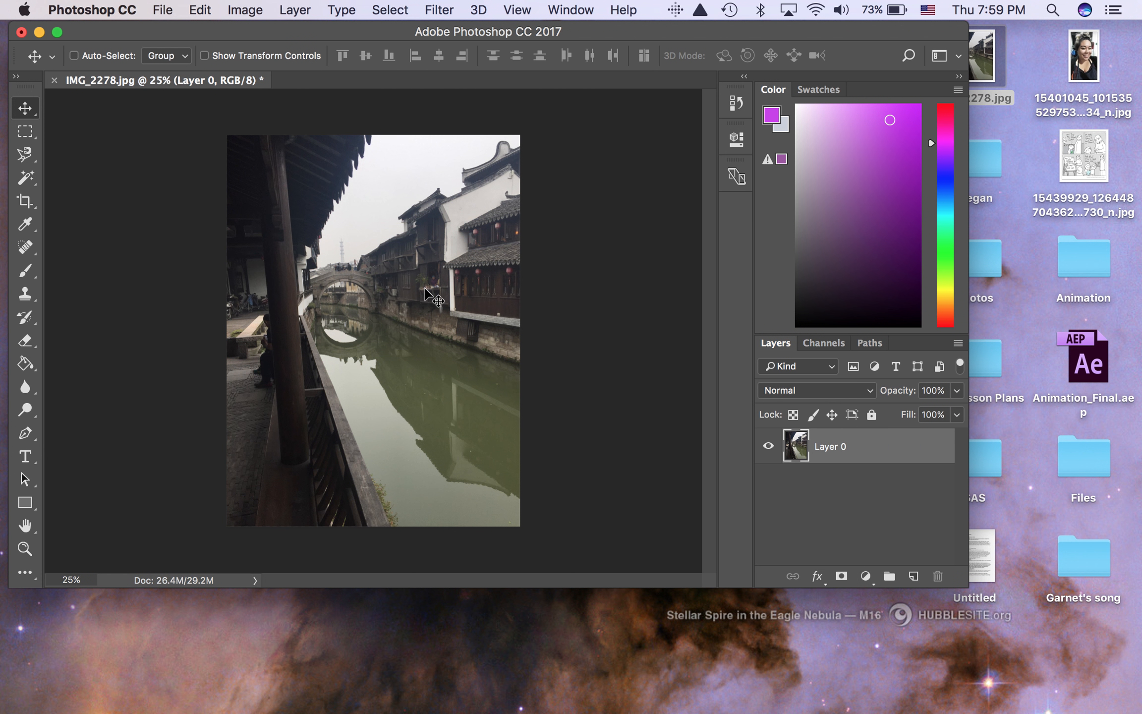
- Examine the resized canal photo at several zoom levels, both close up and as a whole
scroll(431, 296, up, 5)
scroll(431, 297, down, 3)
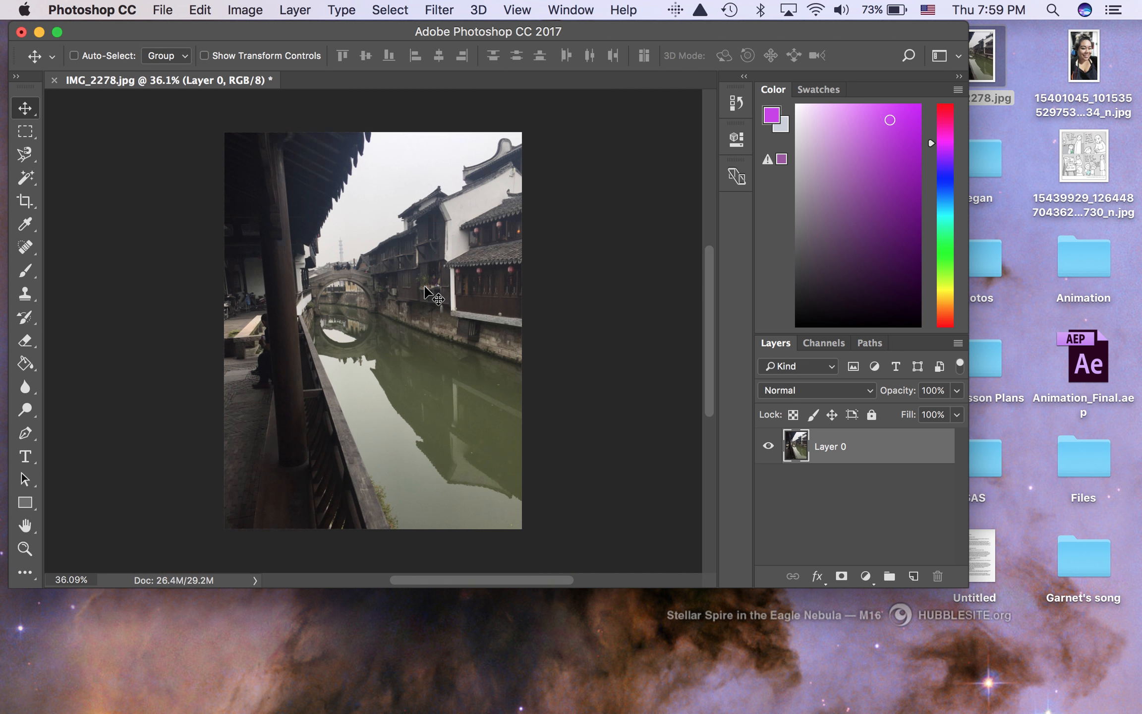
scroll(431, 296, down, 4)
scroll(431, 297, up, 3)
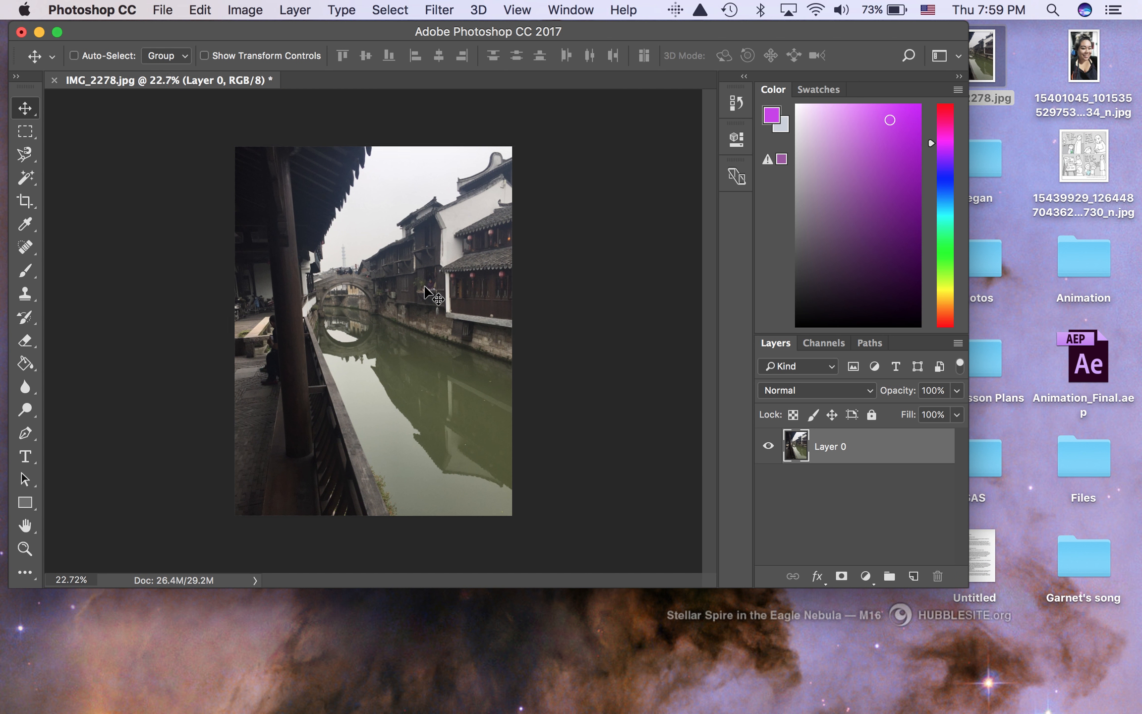
scroll(431, 297, up, 4)
scroll(424, 287, down, 2)
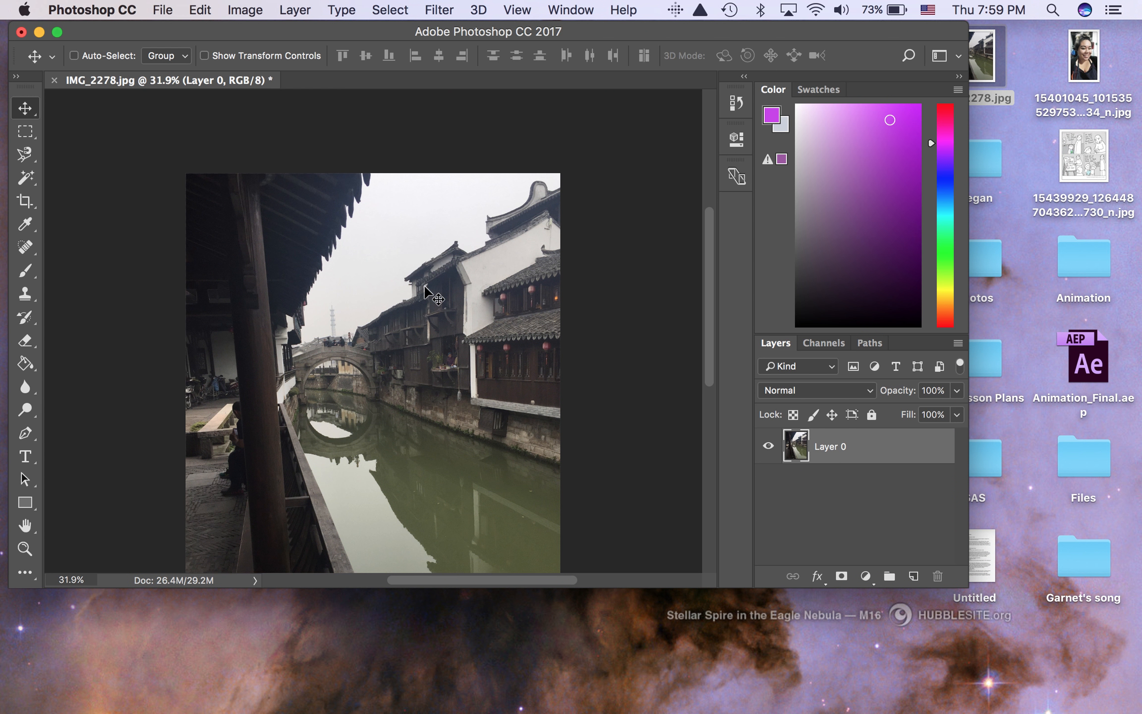
key(super+minus)
key(super+minus)
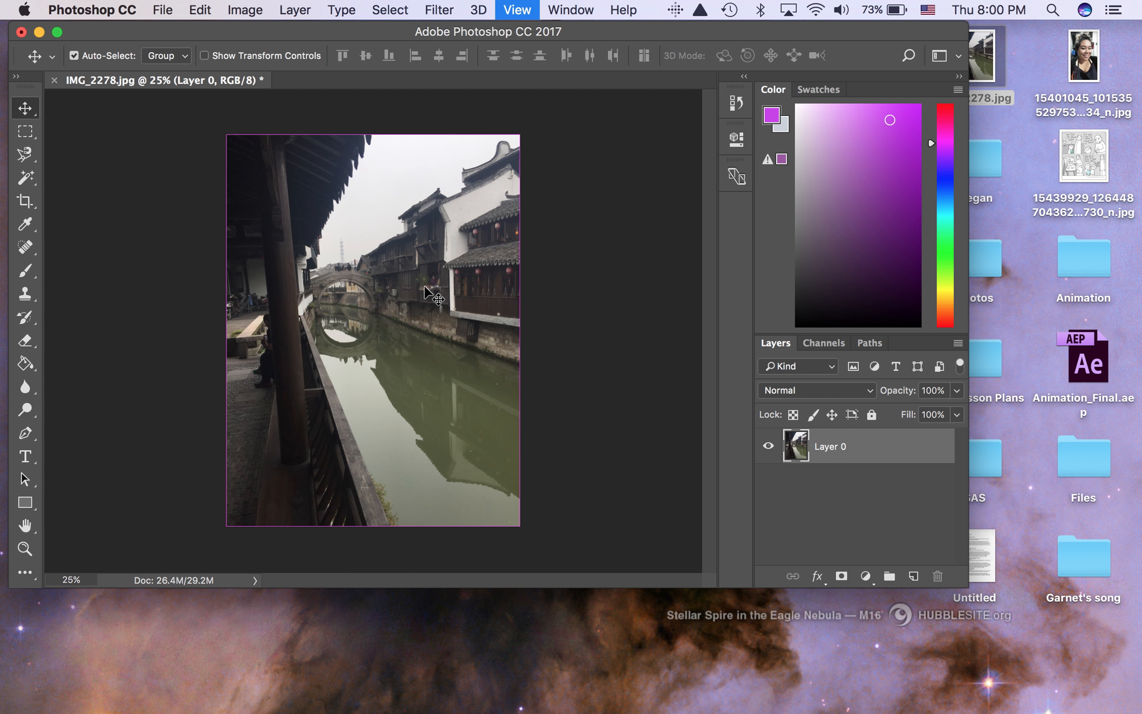
key(super+equal)
key(super+equal)
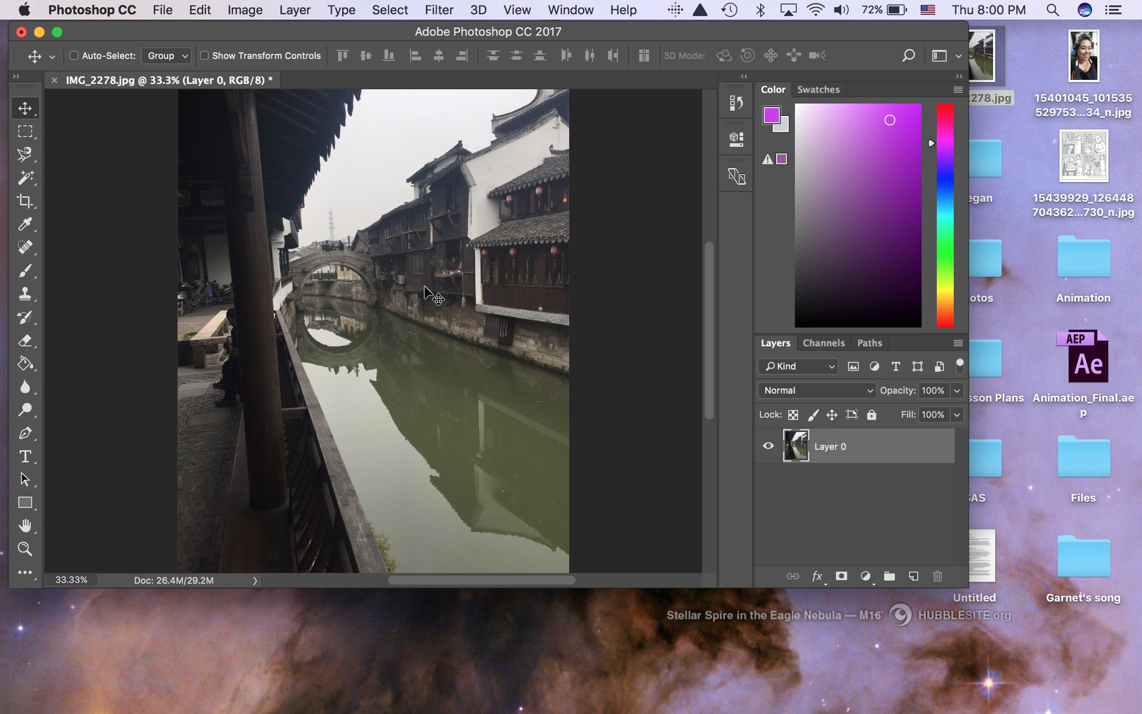
scroll(472, 255, up, 5)
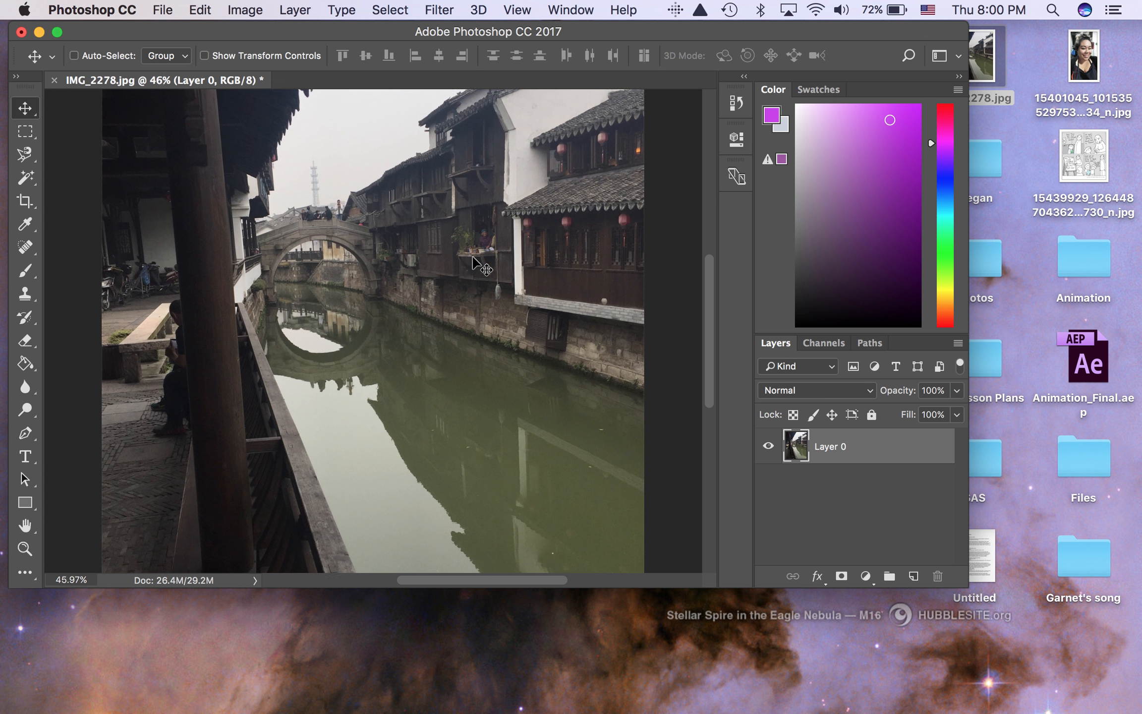
scroll(472, 256, up, 5)
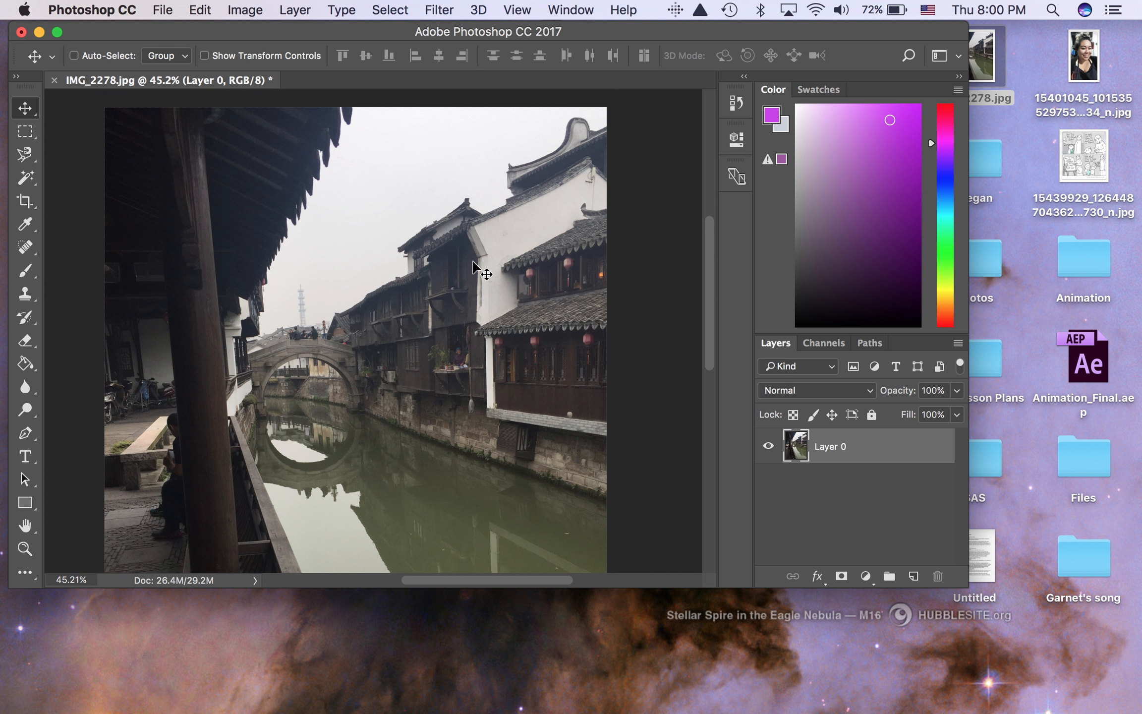
scroll(472, 262, down, 6)
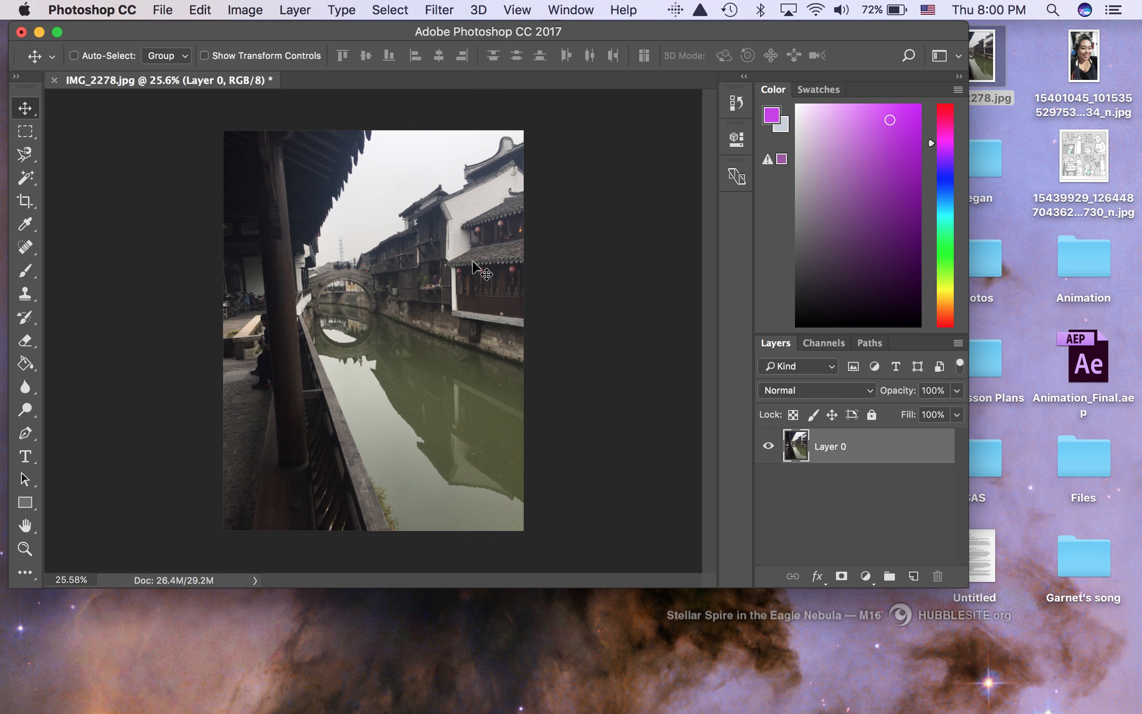
- Duplicate Layer 0 within the same document and name the copy "Duplicate Layer"
right_click(849, 447)
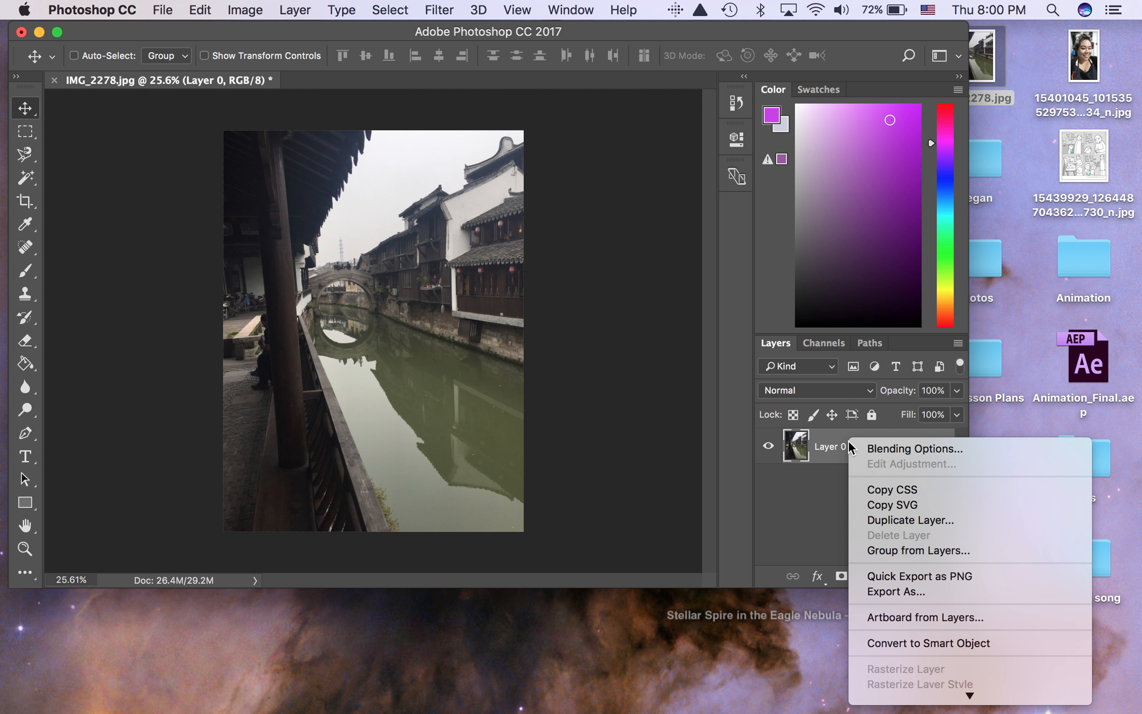
click(890, 522)
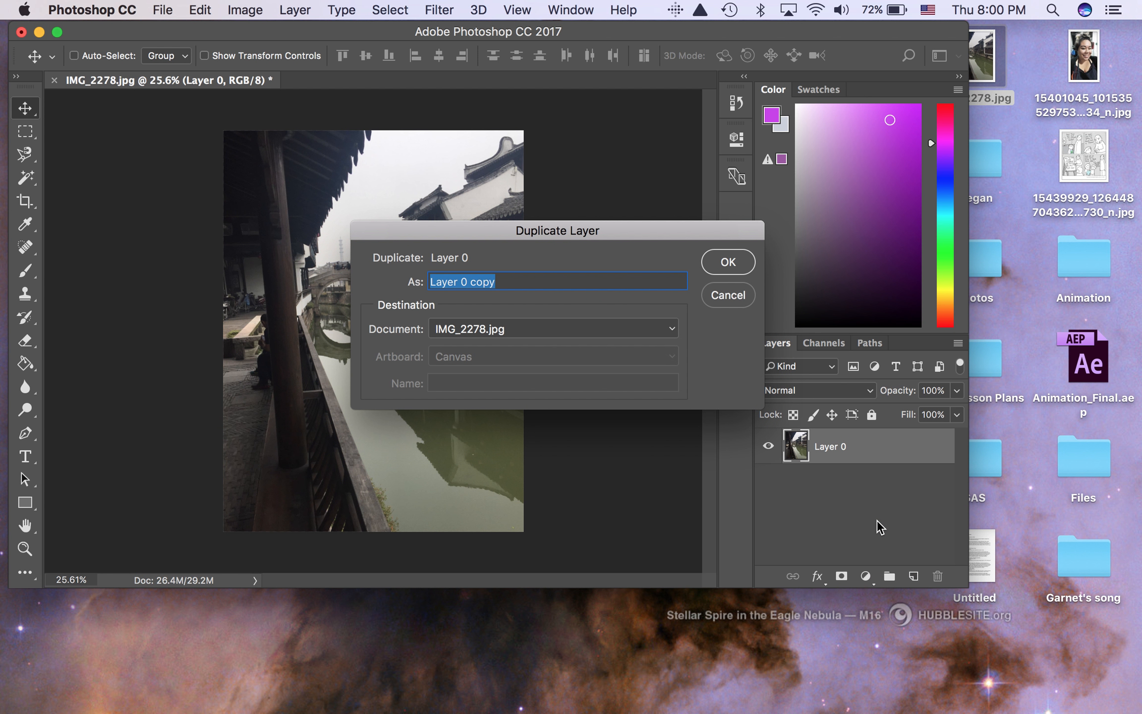
text(Duplicar)
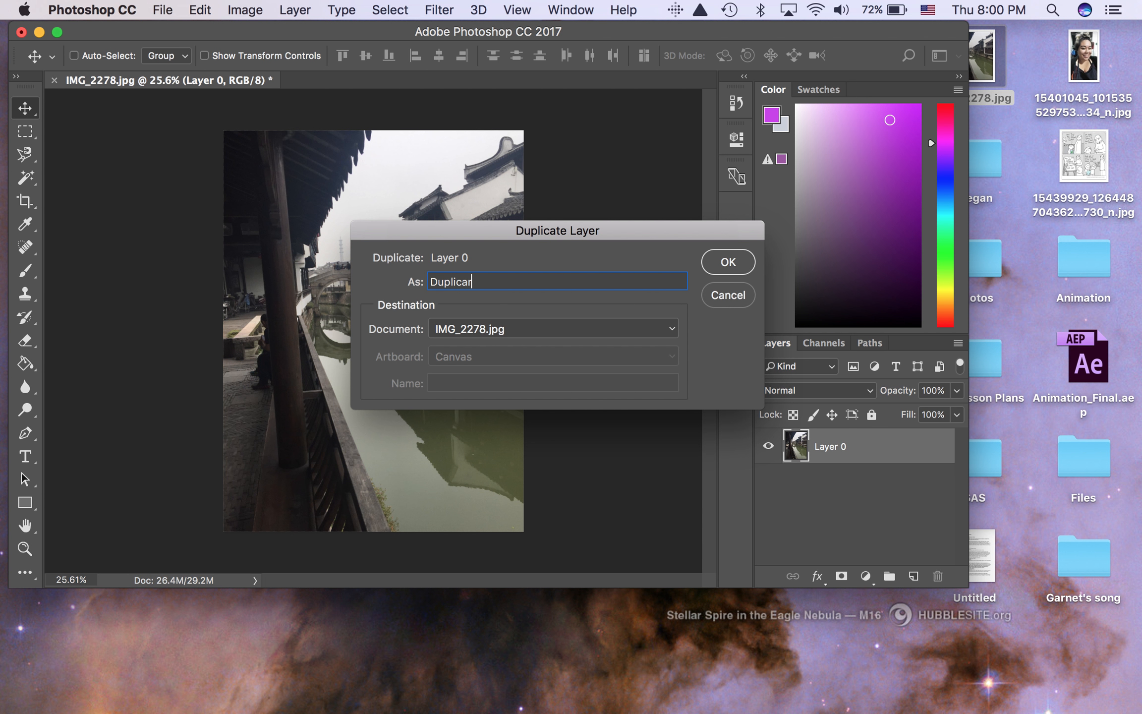
key(BackSpace)
text(te Layer)
click(728, 262)
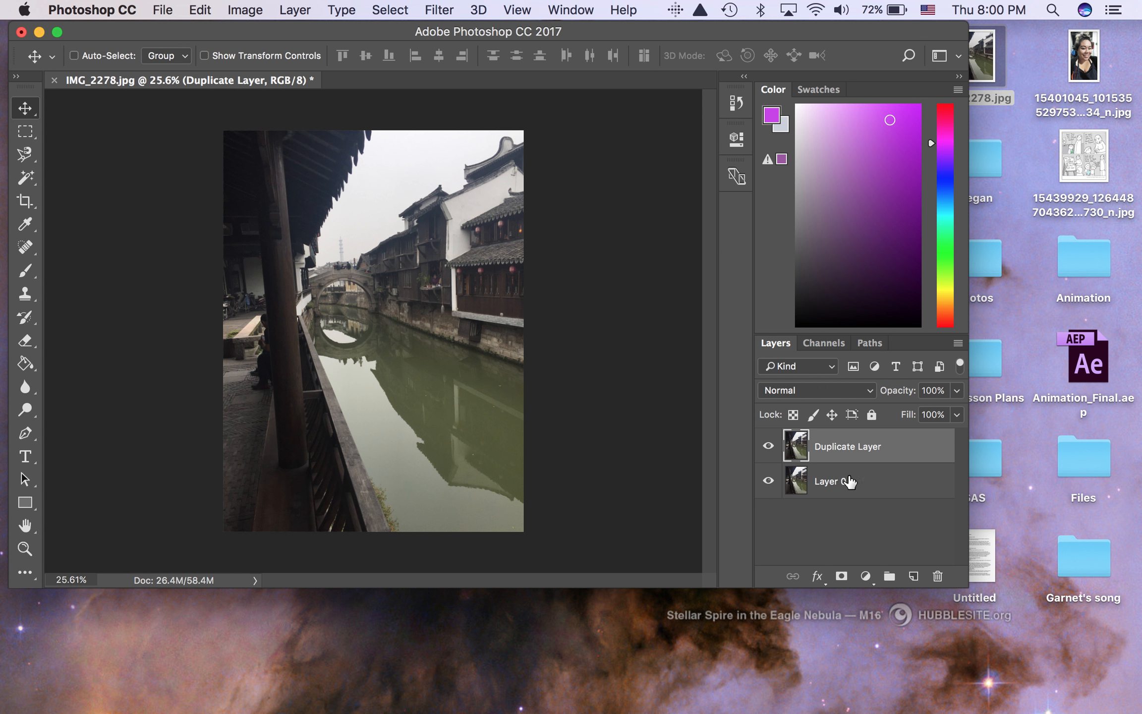
- Make an extra copy of the layer named Duplicate Layer, then delete that extra copy
drag(875, 455, 914, 576)
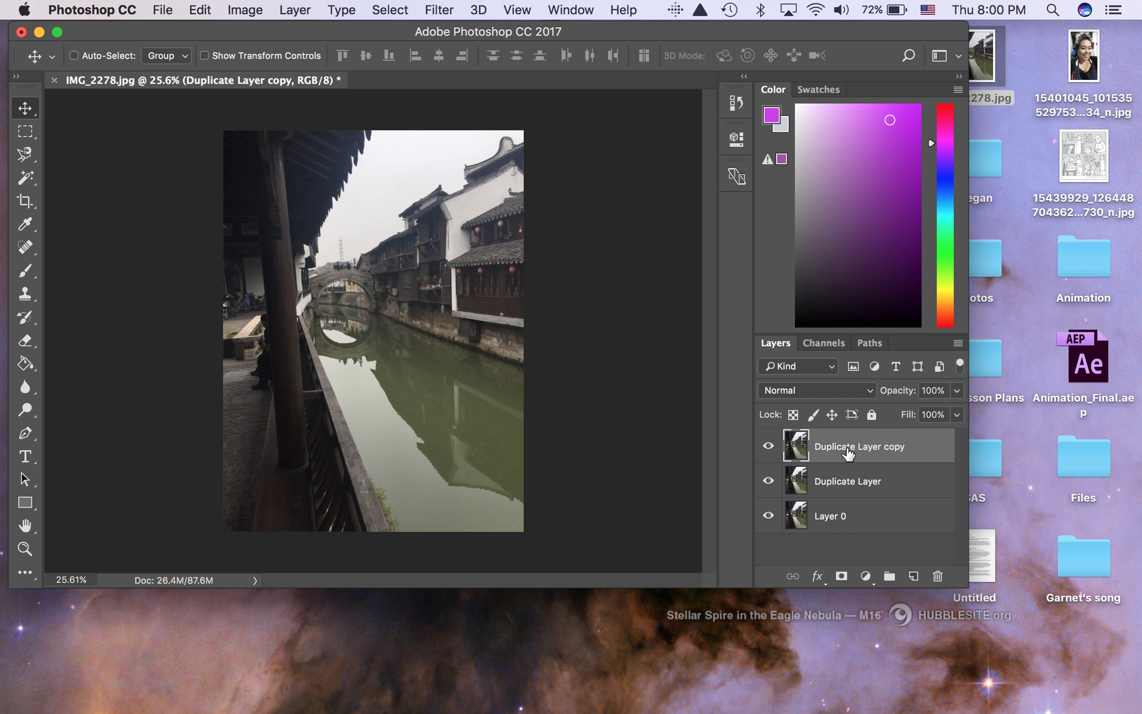
click(937, 577)
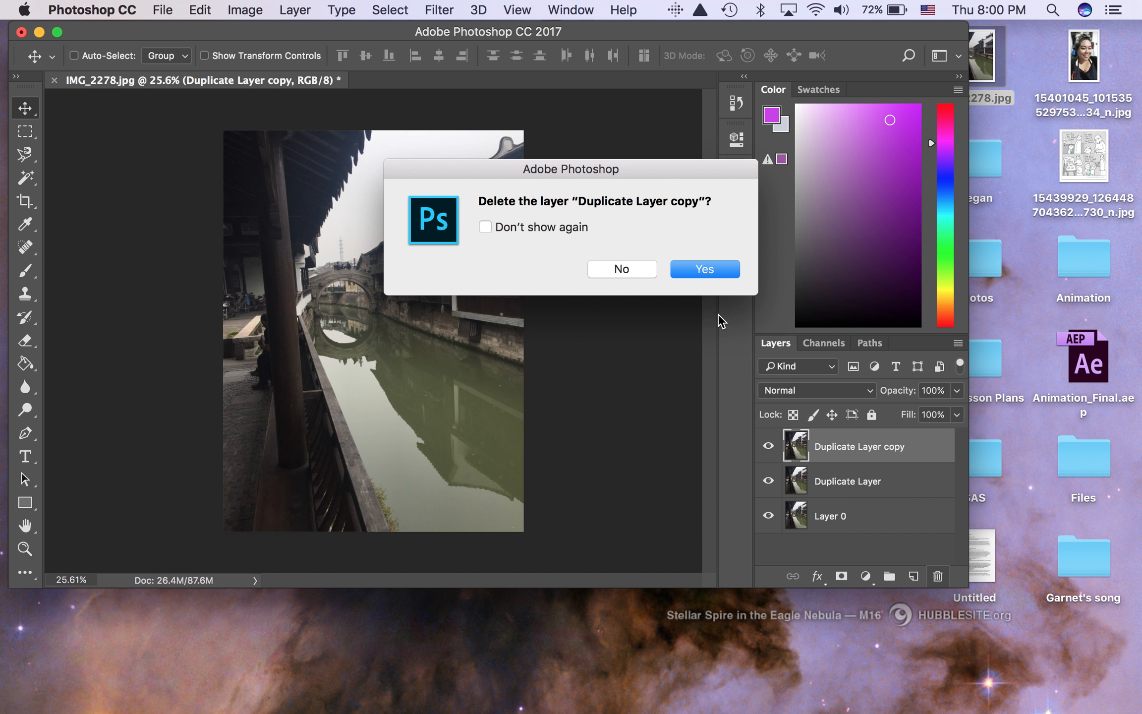
click(684, 268)
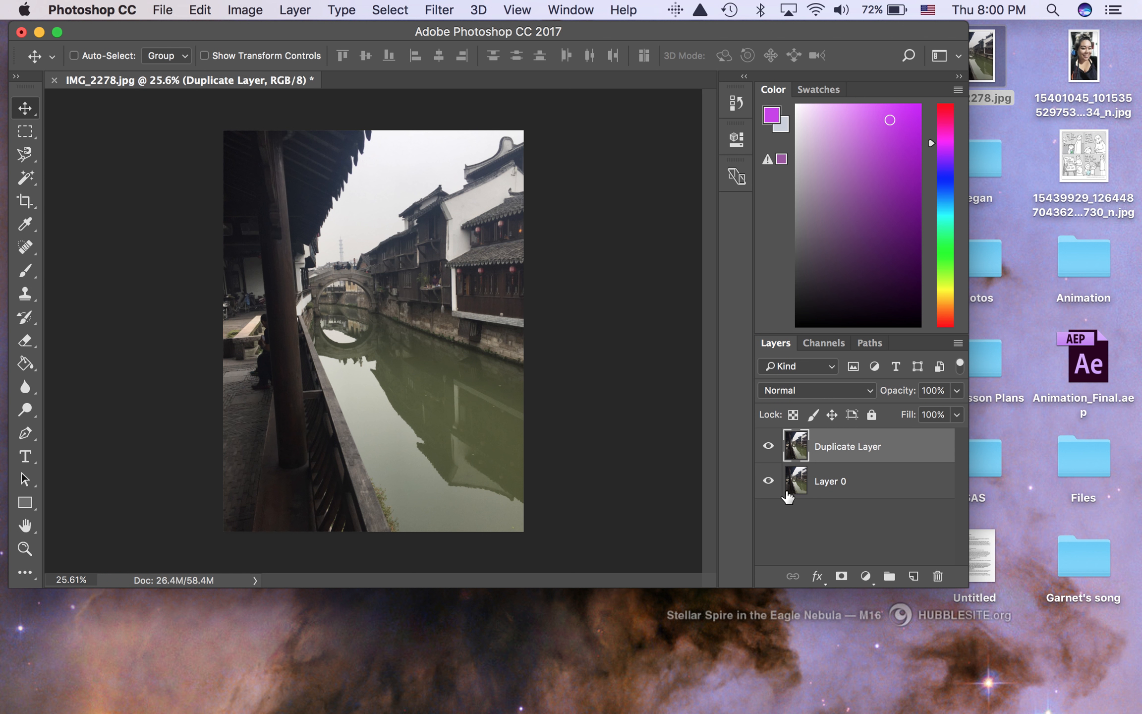
- Hide Layer 0 so only the duplicated layer is displayed
click(768, 481)
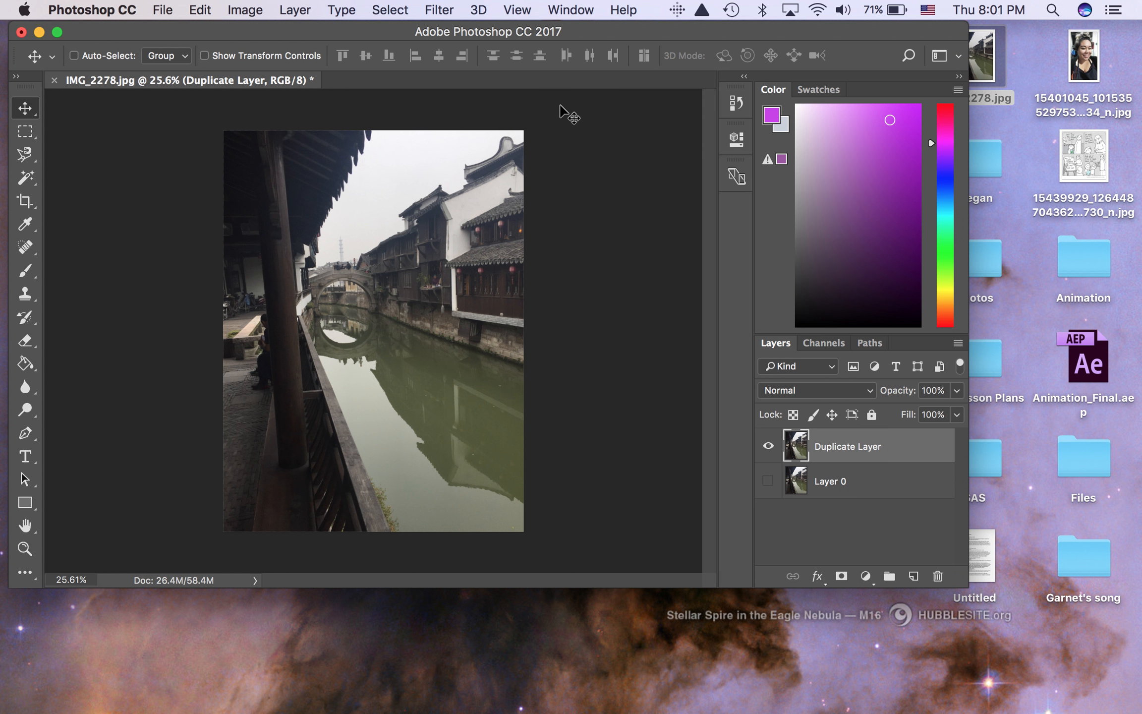
- Try a direct Levels adjustment on the duplicated layer with input levels 16, 0.71 and 213, then cancel it
click(239, 11)
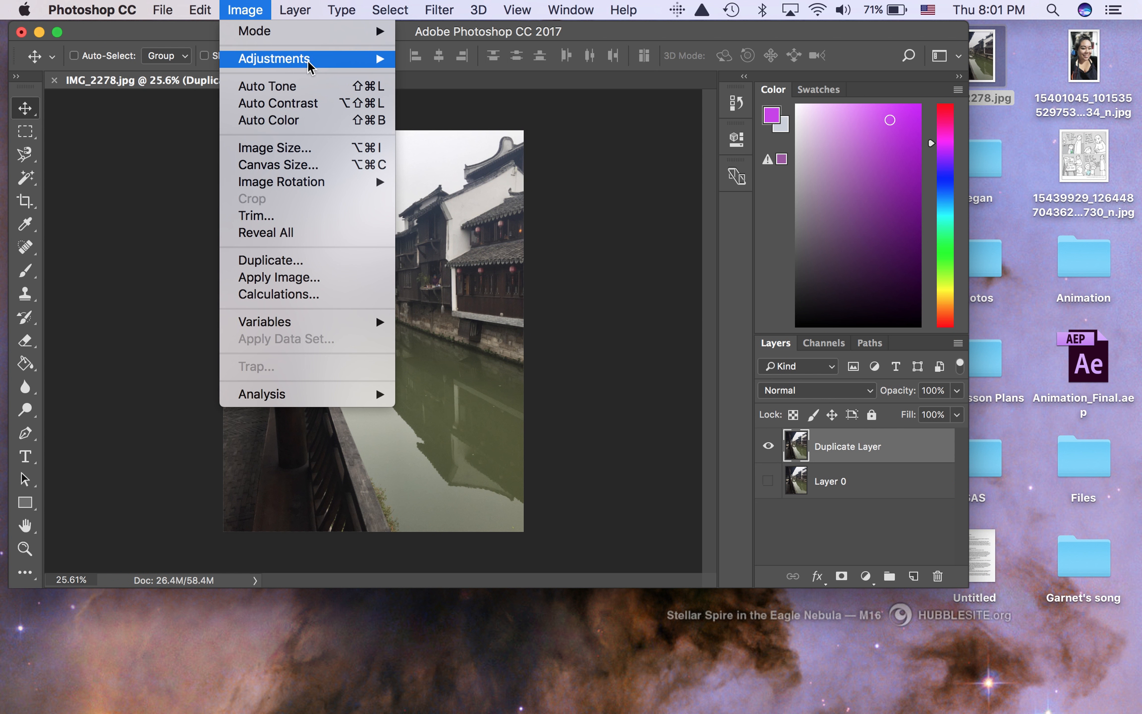
mouse_move(310, 61)
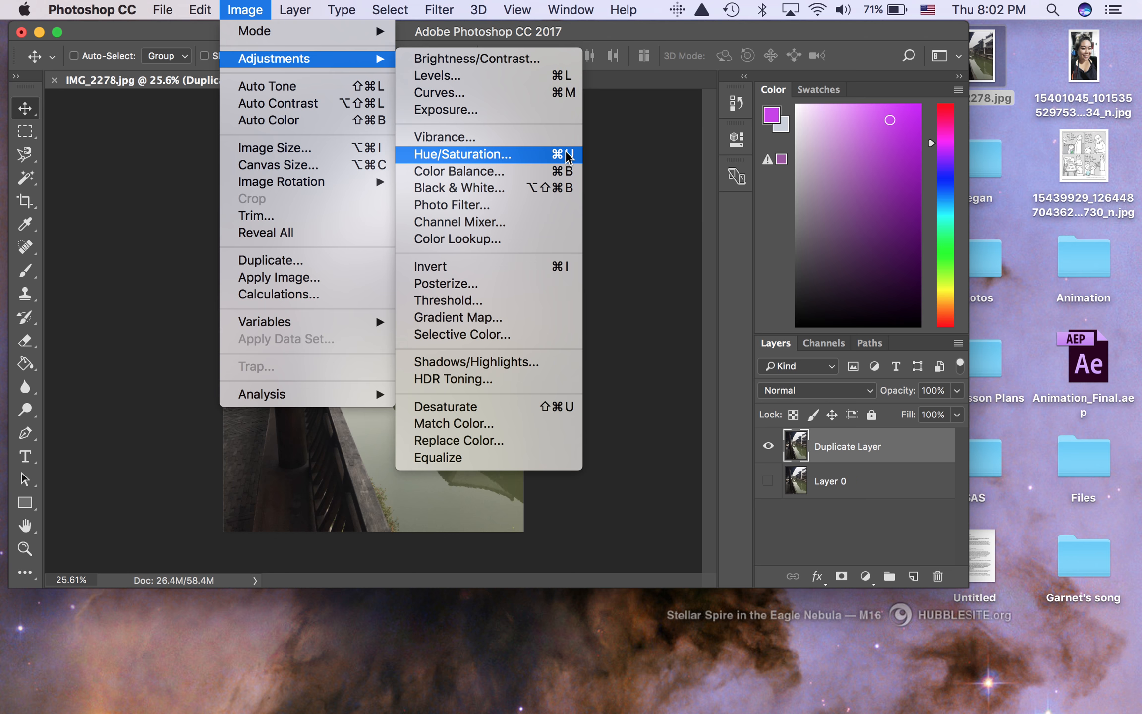
click(462, 77)
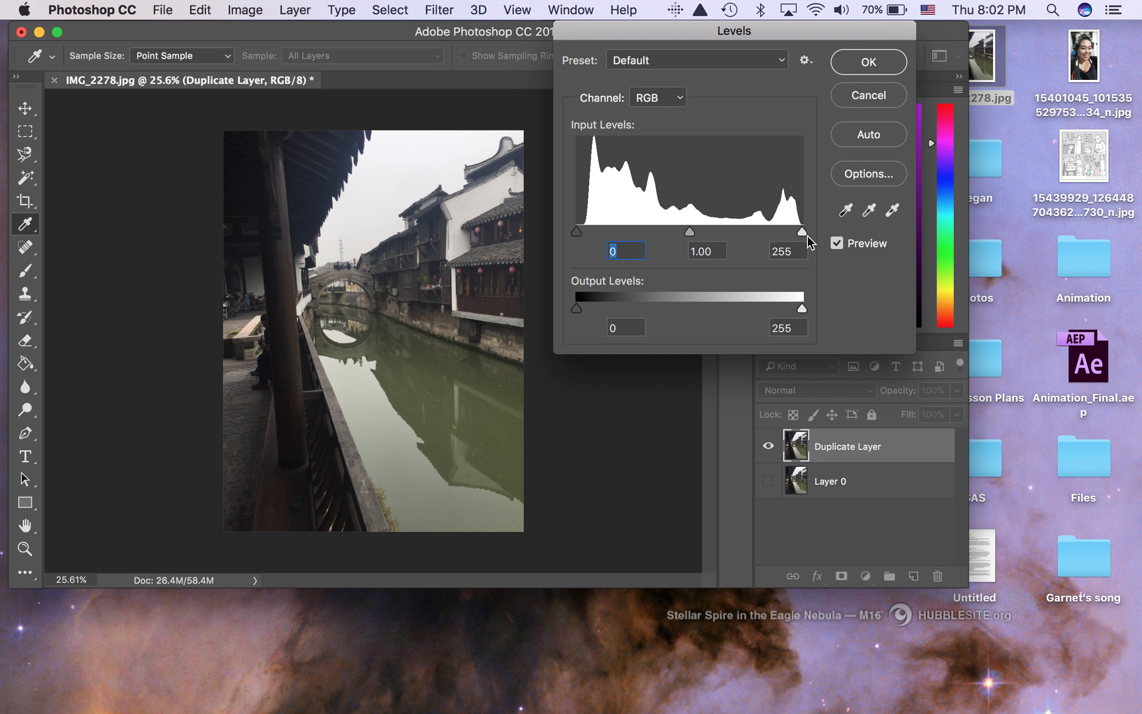
drag(806, 237, 765, 231)
drag(671, 230, 690, 233)
drag(575, 233, 591, 235)
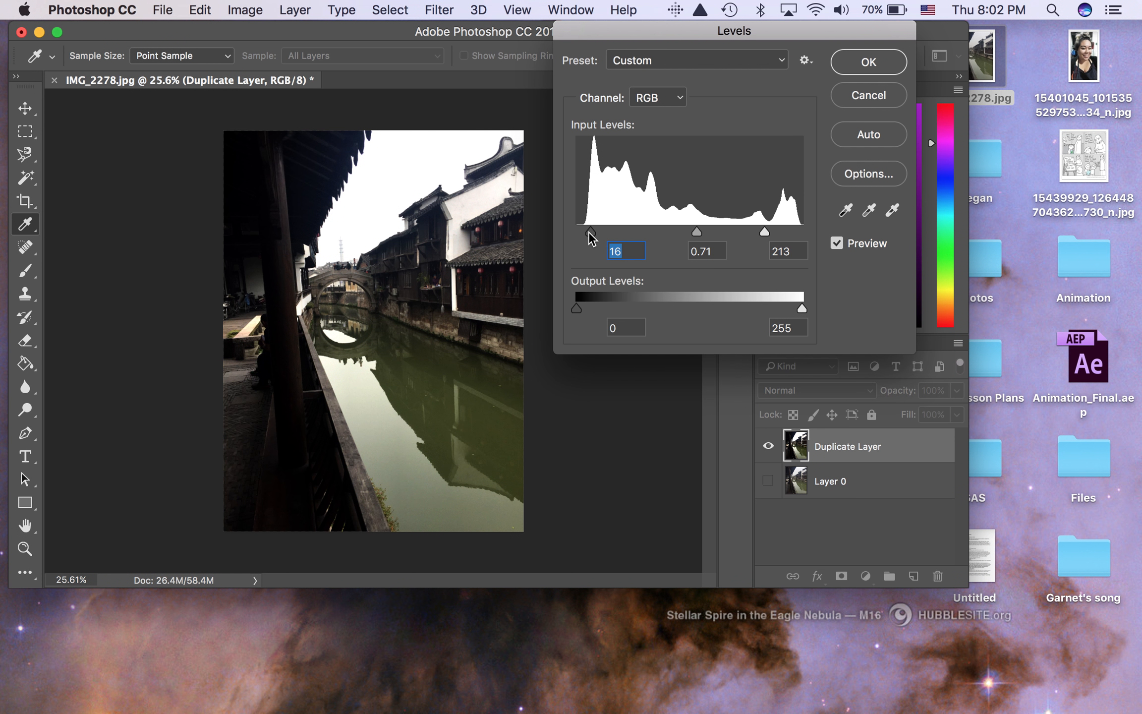
click(844, 97)
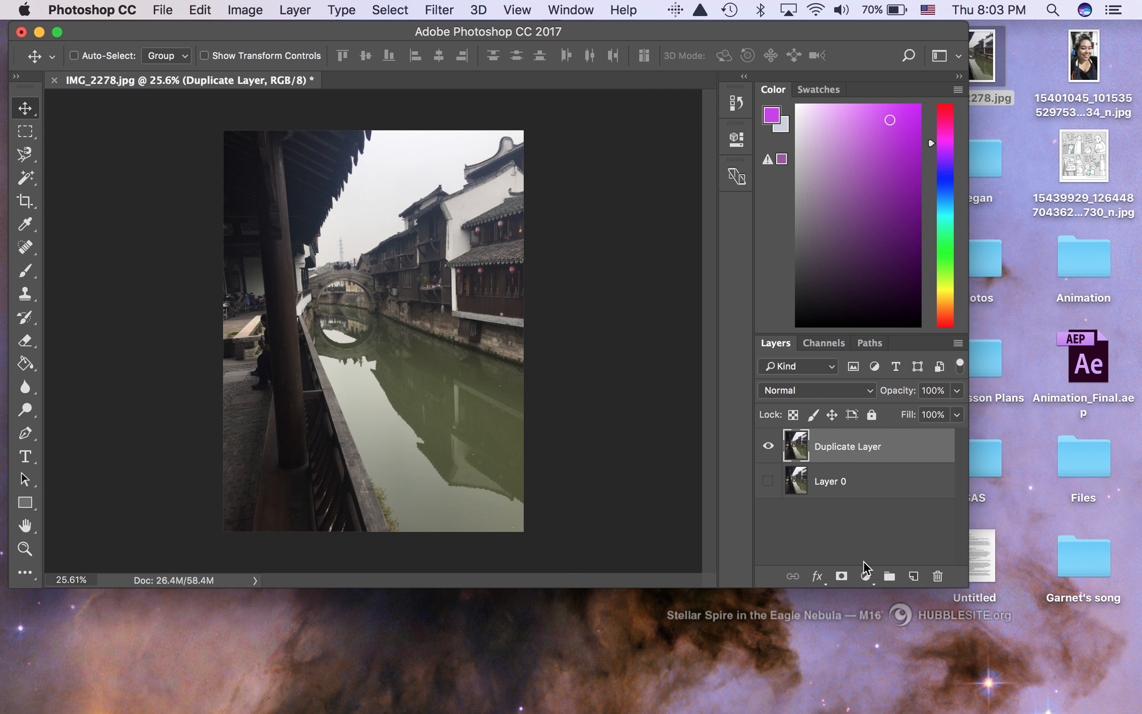
- Add a Levels adjustment layer above the duplicated layer
click(865, 575)
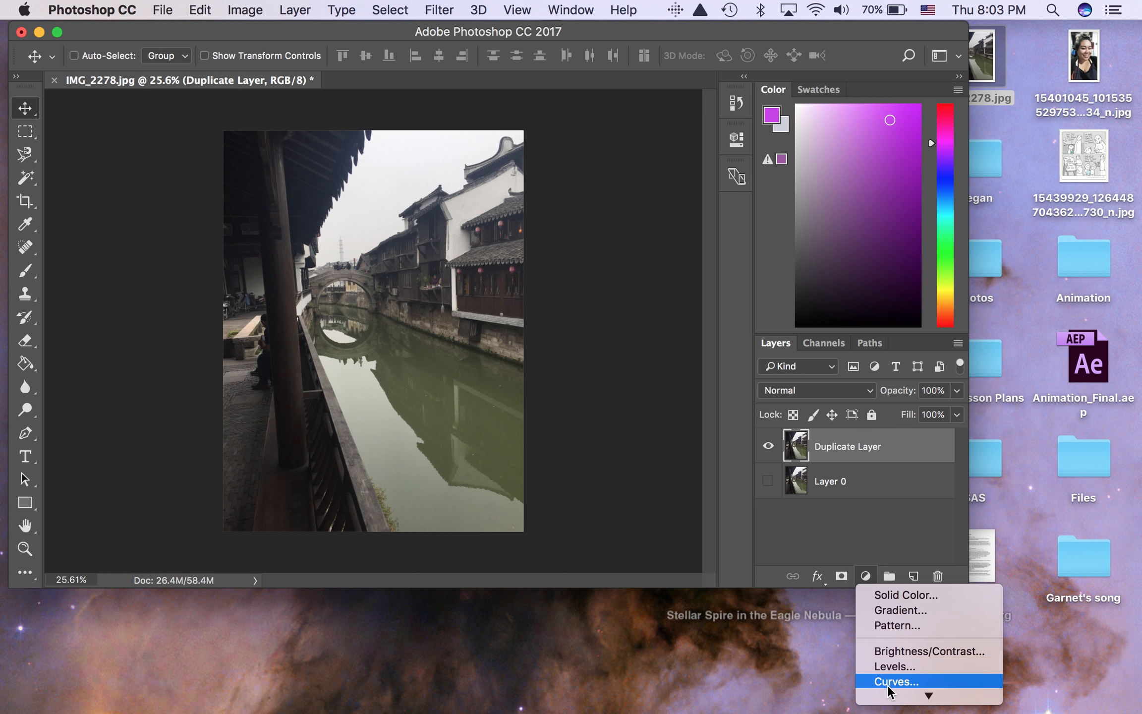
mouse_move(887, 694)
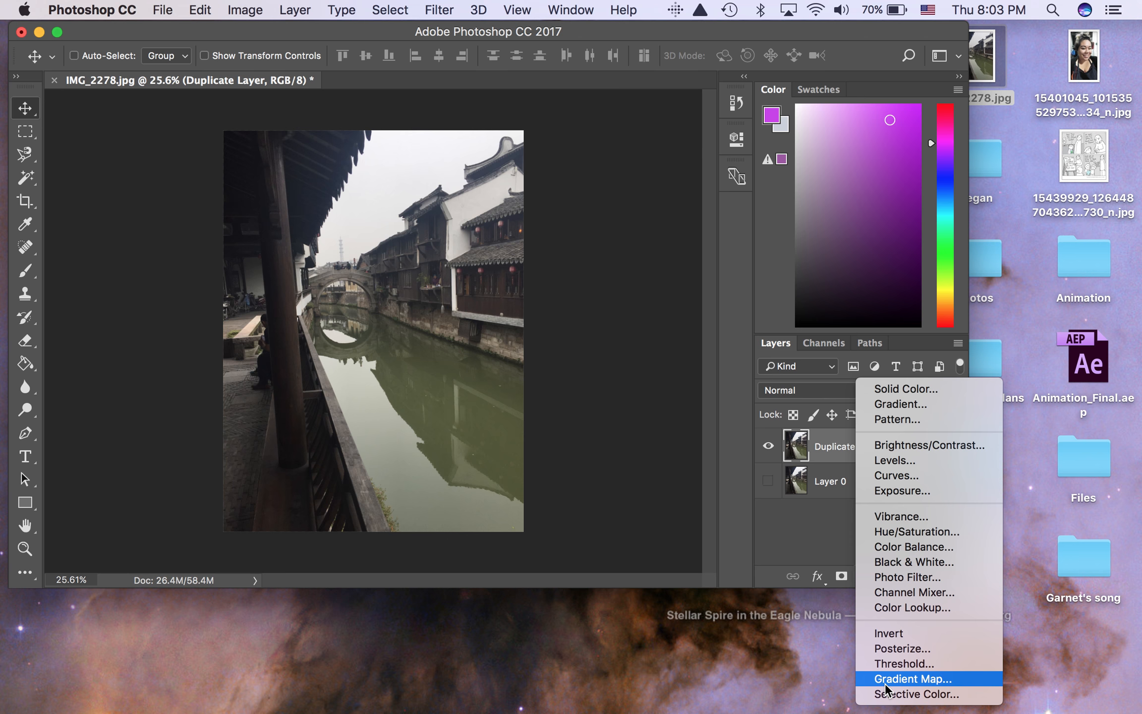
click(907, 464)
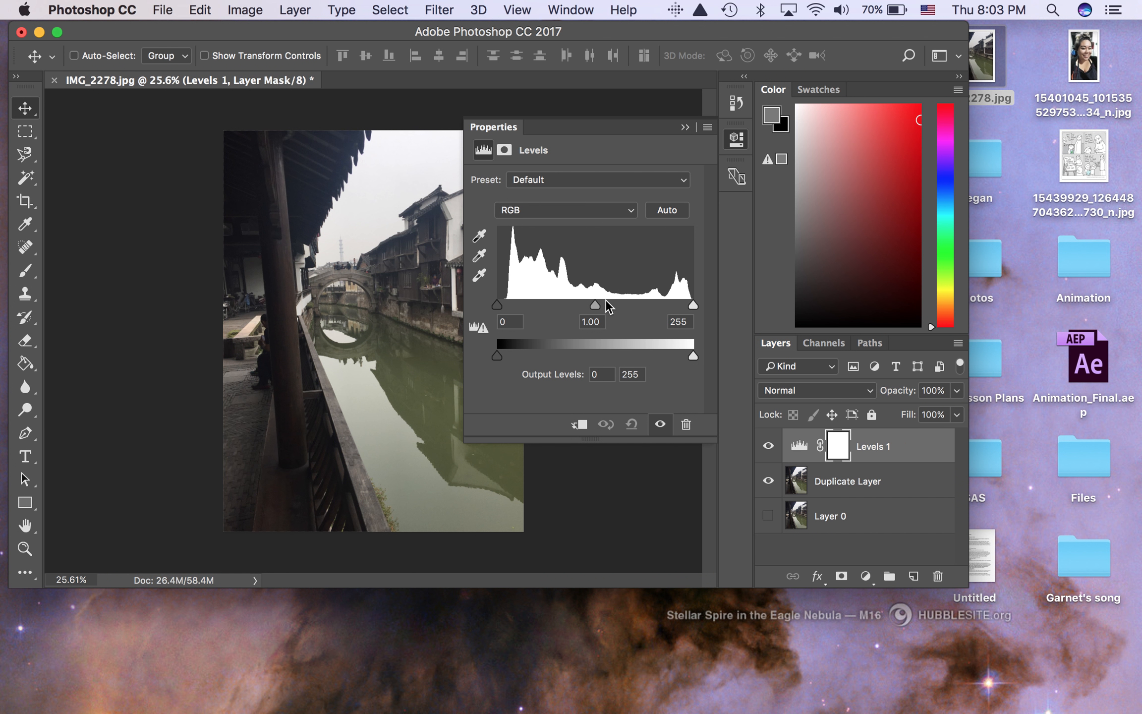
- Set the Levels adjustment layer's input levels to 12, 0.96 and 235, then collapse its settings to view the whole photo
drag(497, 306, 506, 309)
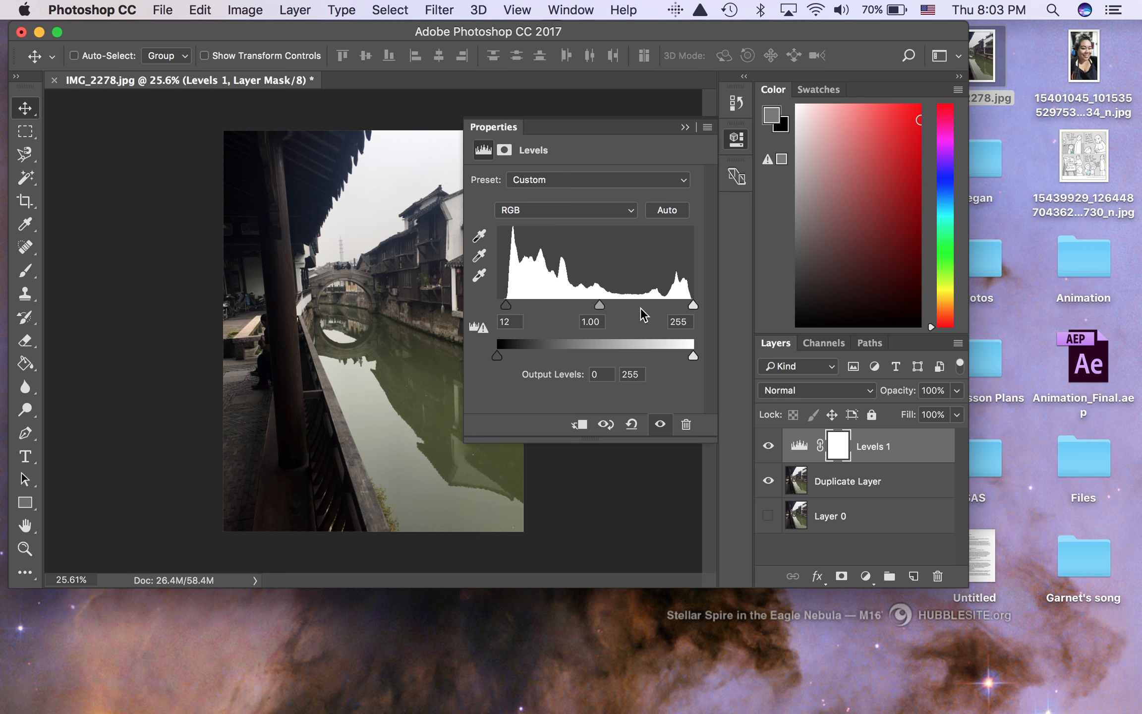
drag(600, 306, 604, 307)
drag(693, 306, 679, 308)
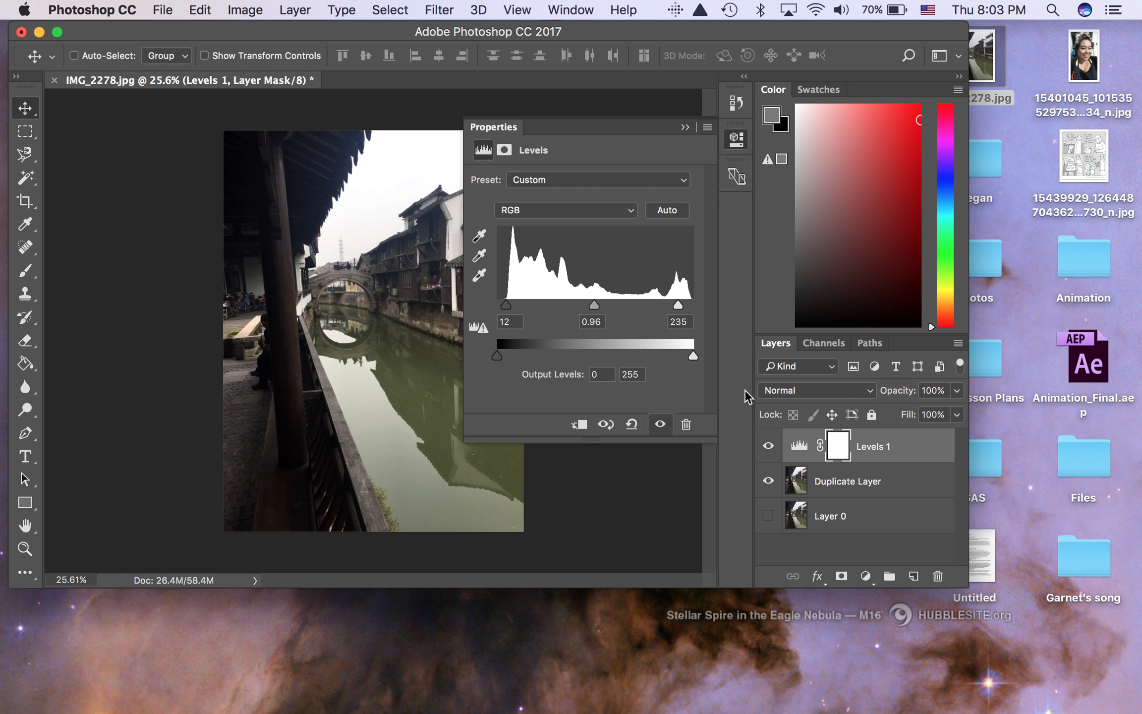
click(736, 140)
click(737, 140)
click(736, 140)
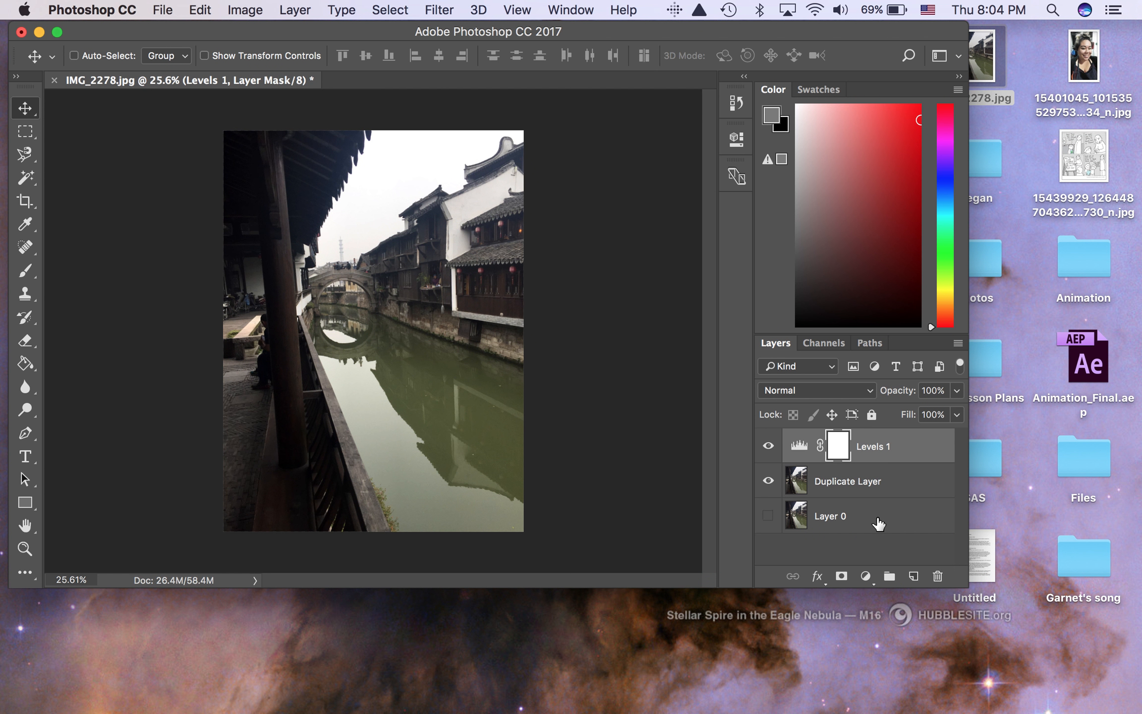
- Add a Hue/Saturation adjustment layer above the Levels adjustment layer
click(866, 576)
mouse_move(928, 695)
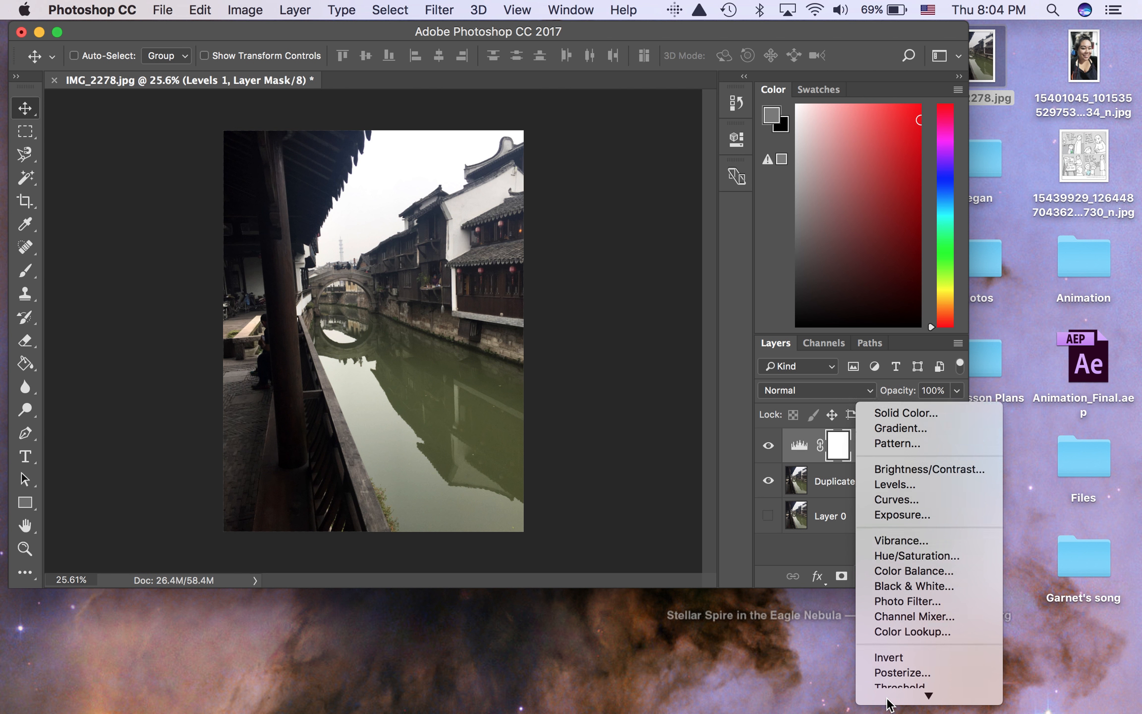
click(889, 532)
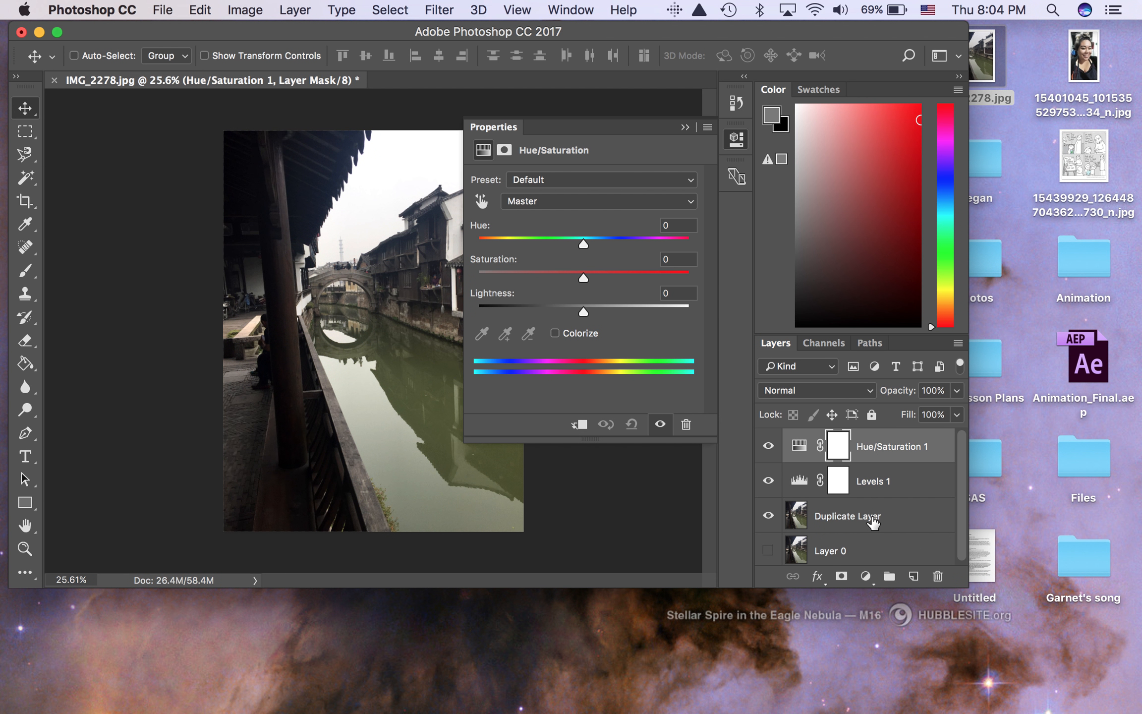
- Rename the hidden Layer 0 as Original Image
scroll(872, 525, down, 1)
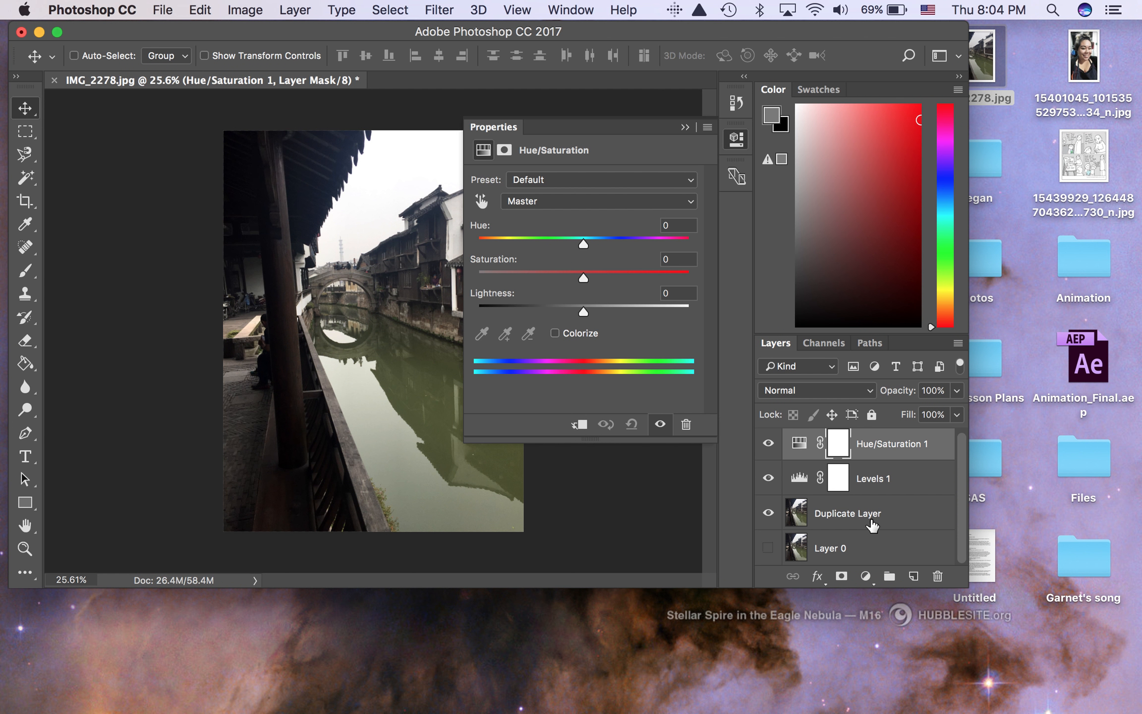
double_click(835, 548)
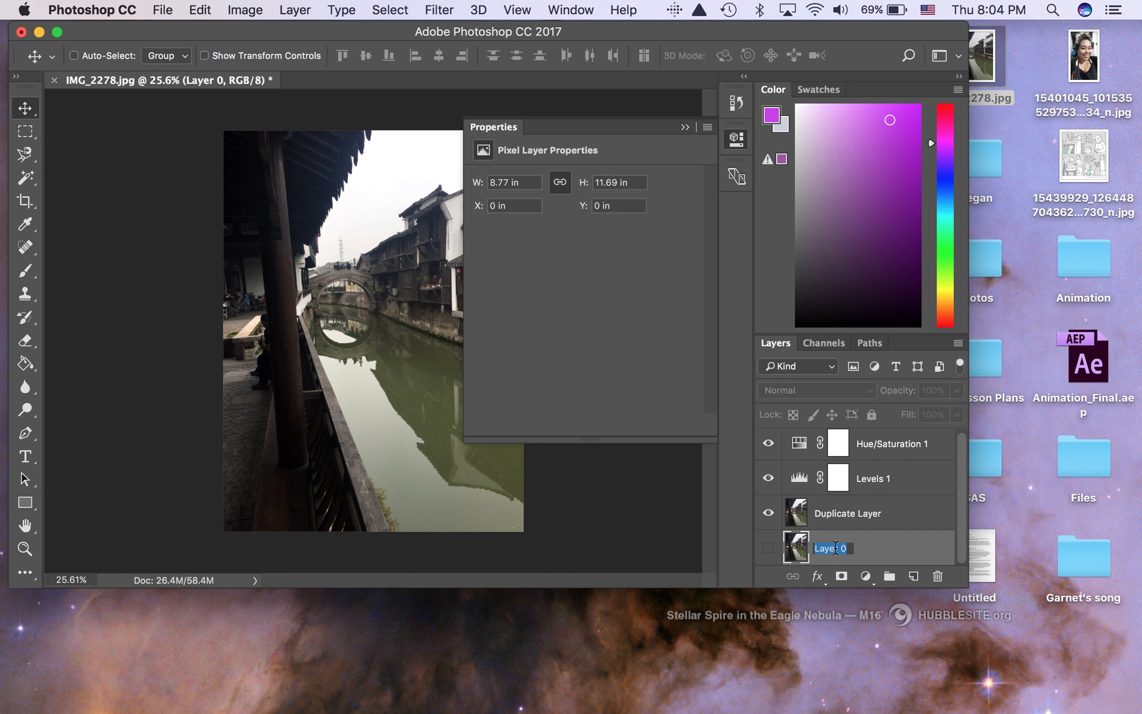
text(Original l)
text(mage)
key(Return)
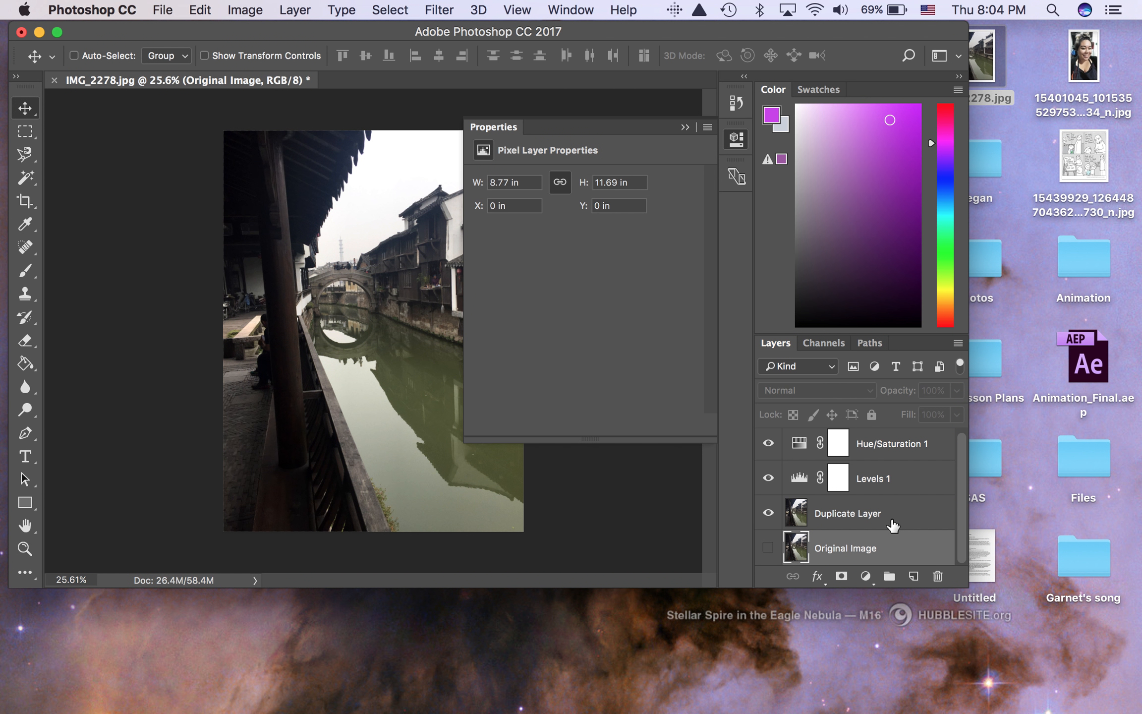
- Save the document to the Desktop as Experiment 1.psd in Photoshop format, keeping layers and Maximize Compatibility on
key(super+shift+s)
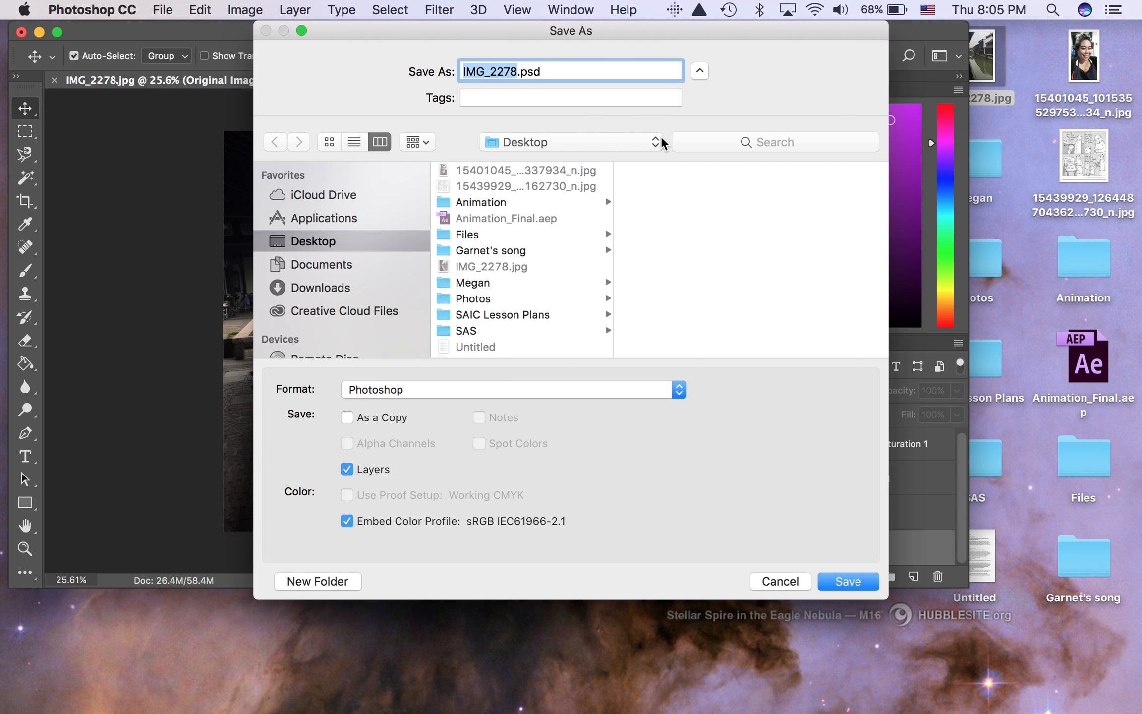
text(Experi)
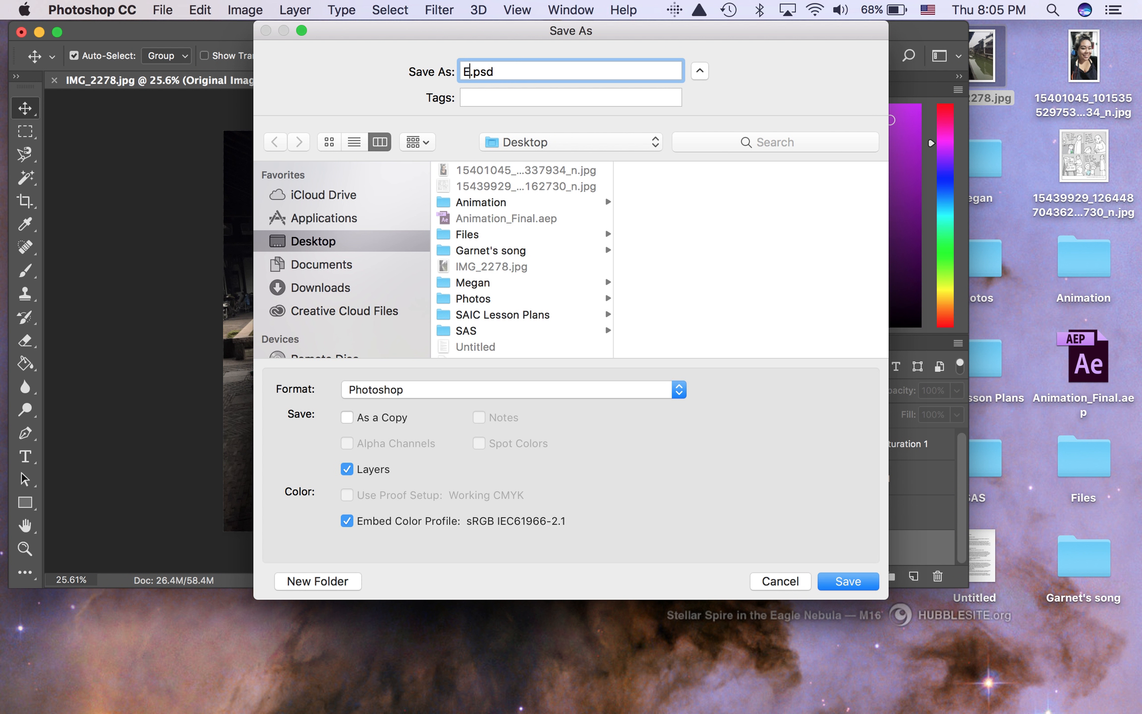
text(ment 1)
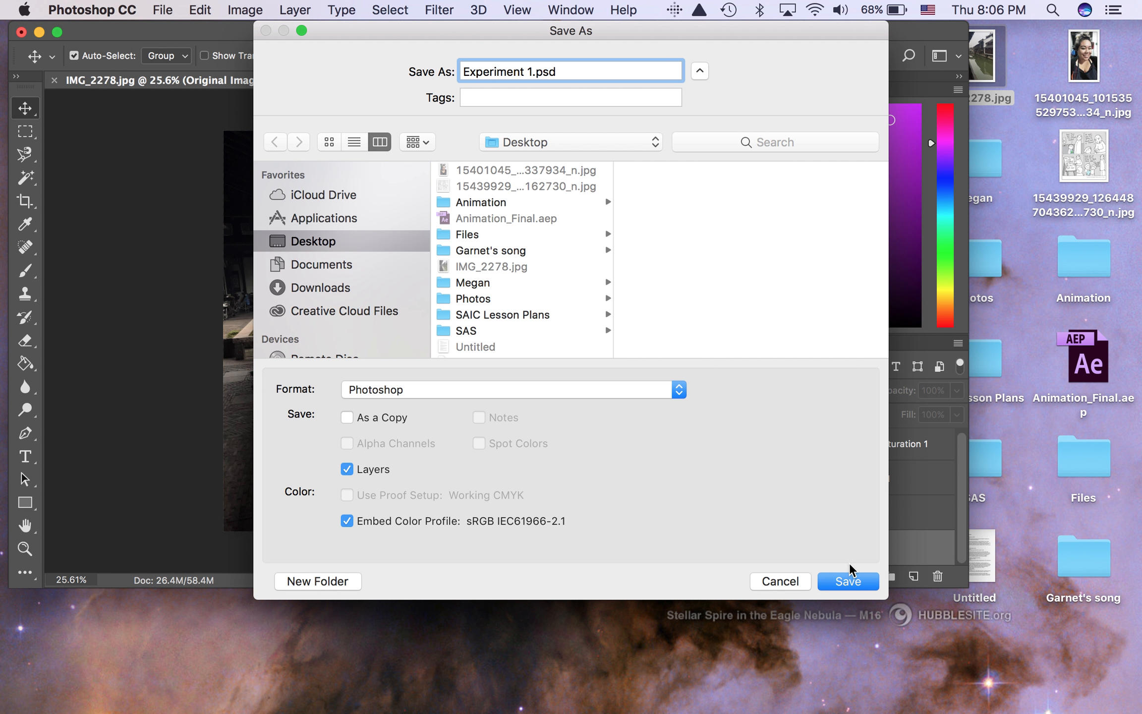
click(853, 587)
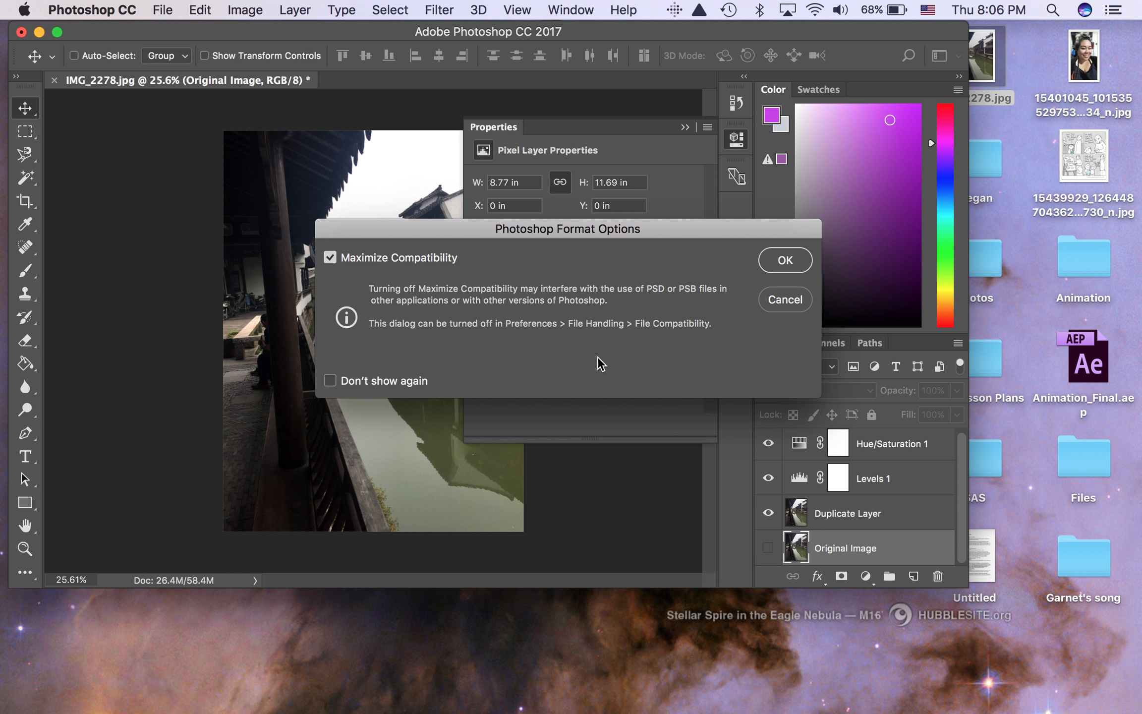
click(777, 261)
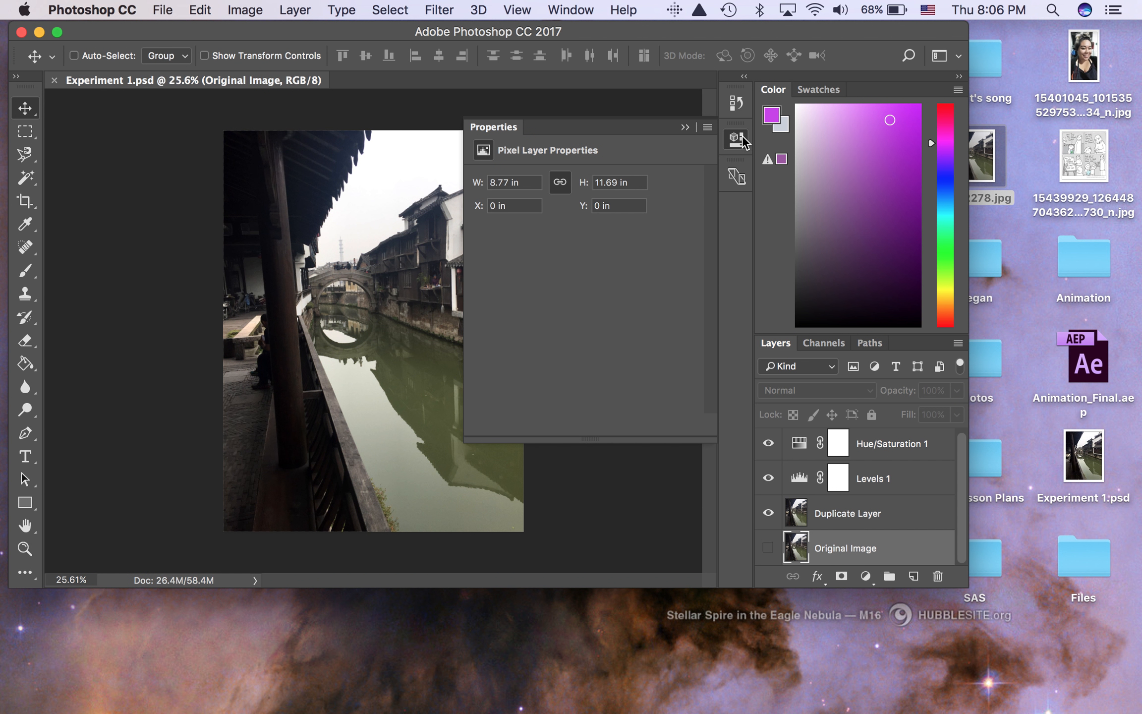
- Try a strong hue shift of +87 on the Hue/Saturation adjustment layer, then settle the hue at +10
click(895, 446)
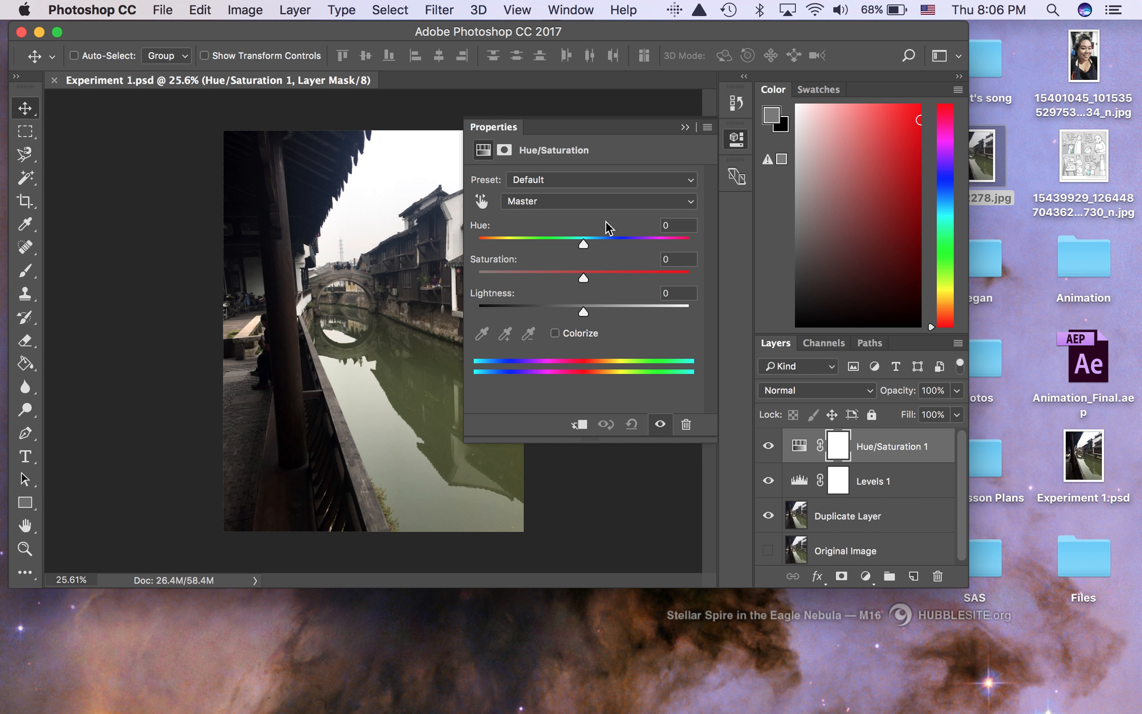
drag(583, 242, 649, 240)
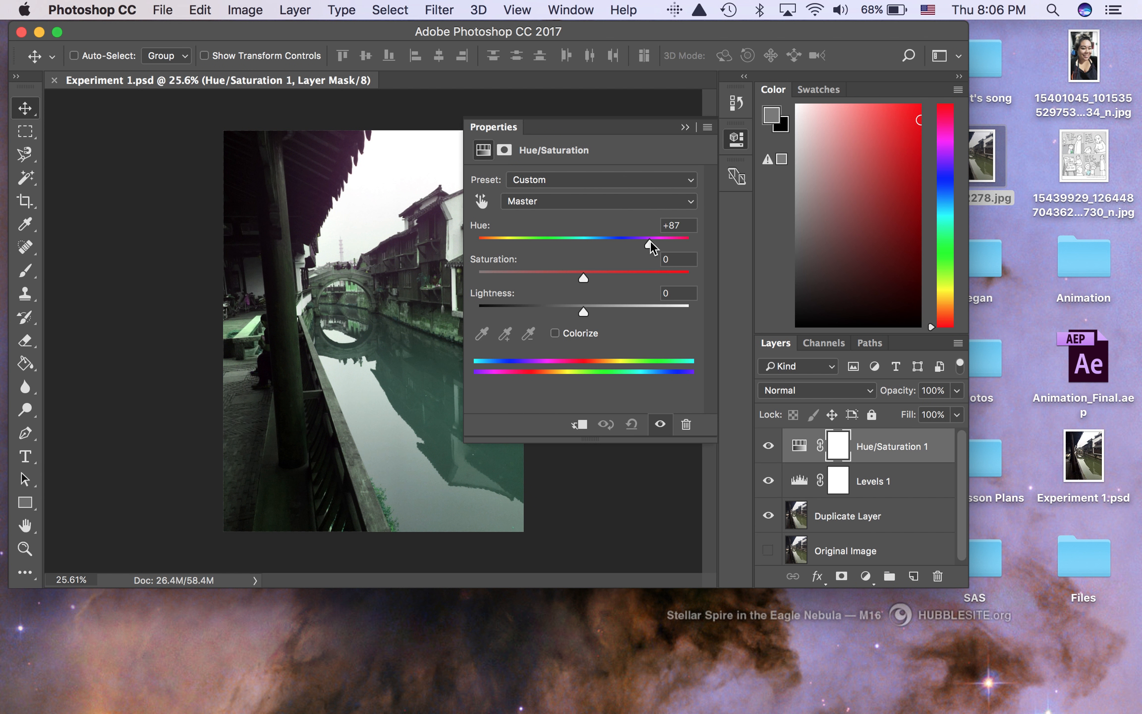
drag(650, 241, 604, 239)
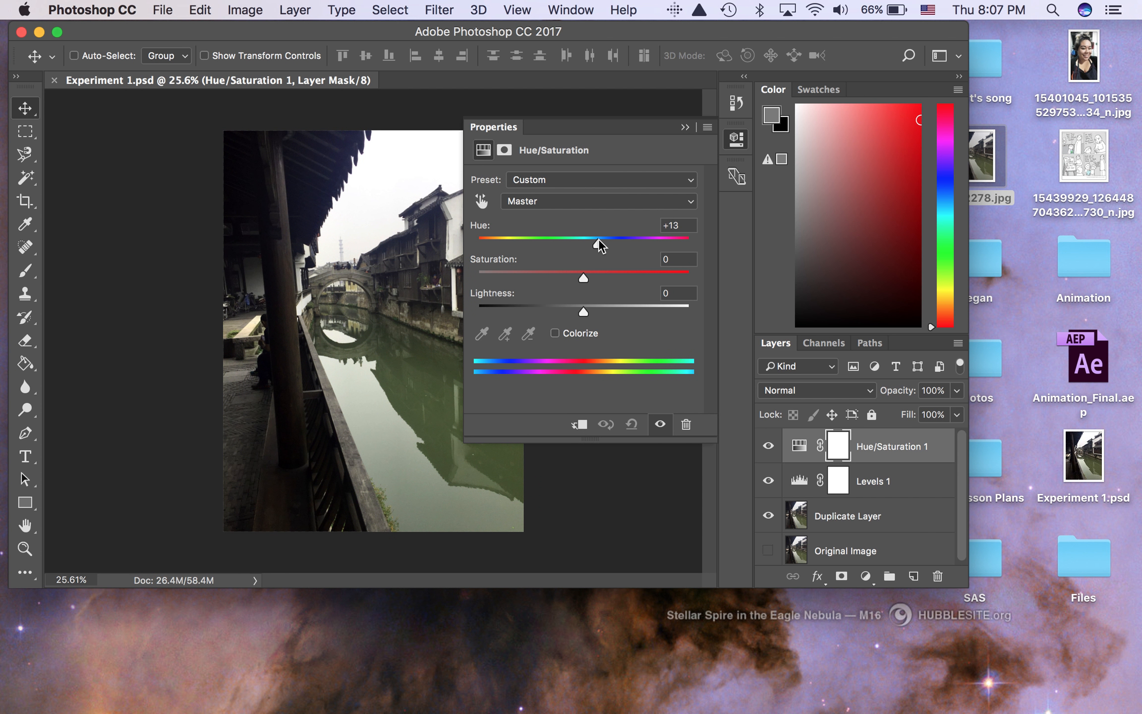
drag(595, 239, 596, 239)
- Try saturation at +100, +41 and -100, then bring it to about +9 and set the lightness to 0
drag(585, 281, 702, 280)
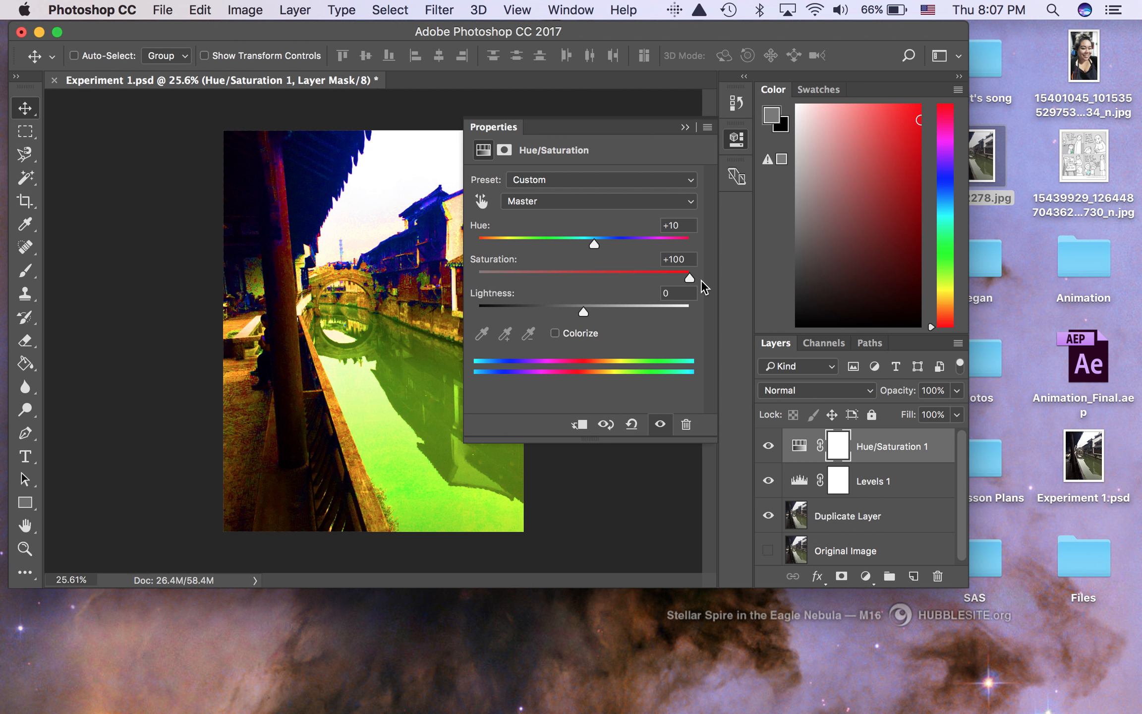
drag(691, 278, 626, 280)
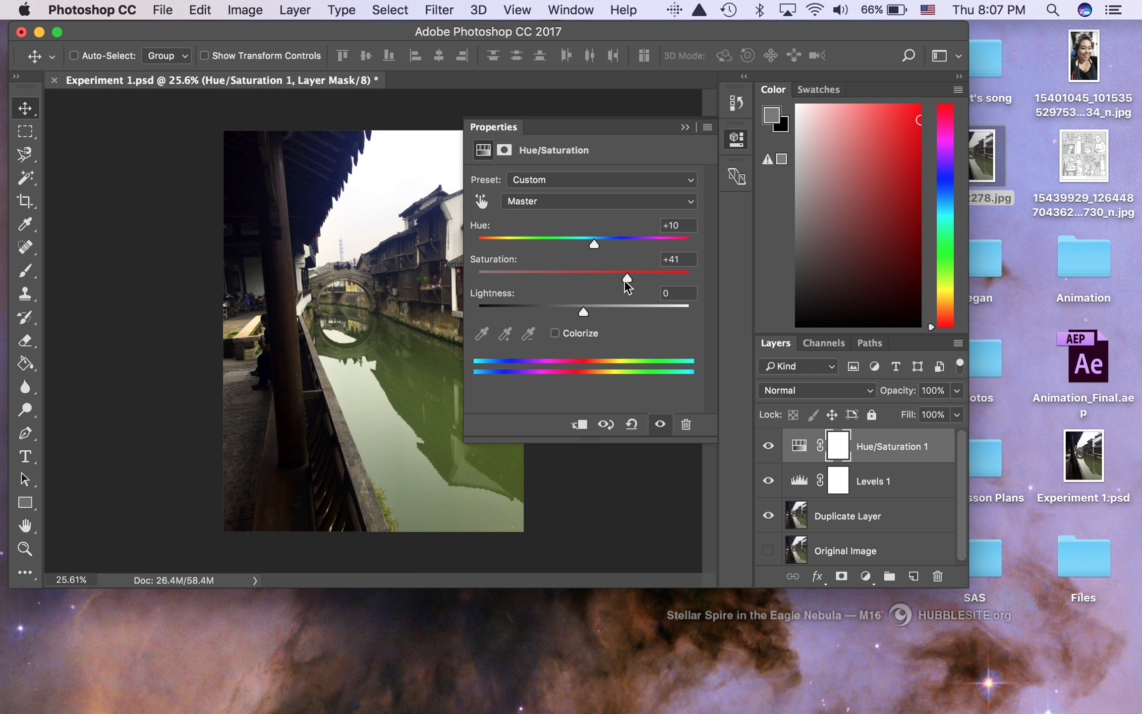
drag(624, 280, 614, 280)
drag(617, 280, 466, 270)
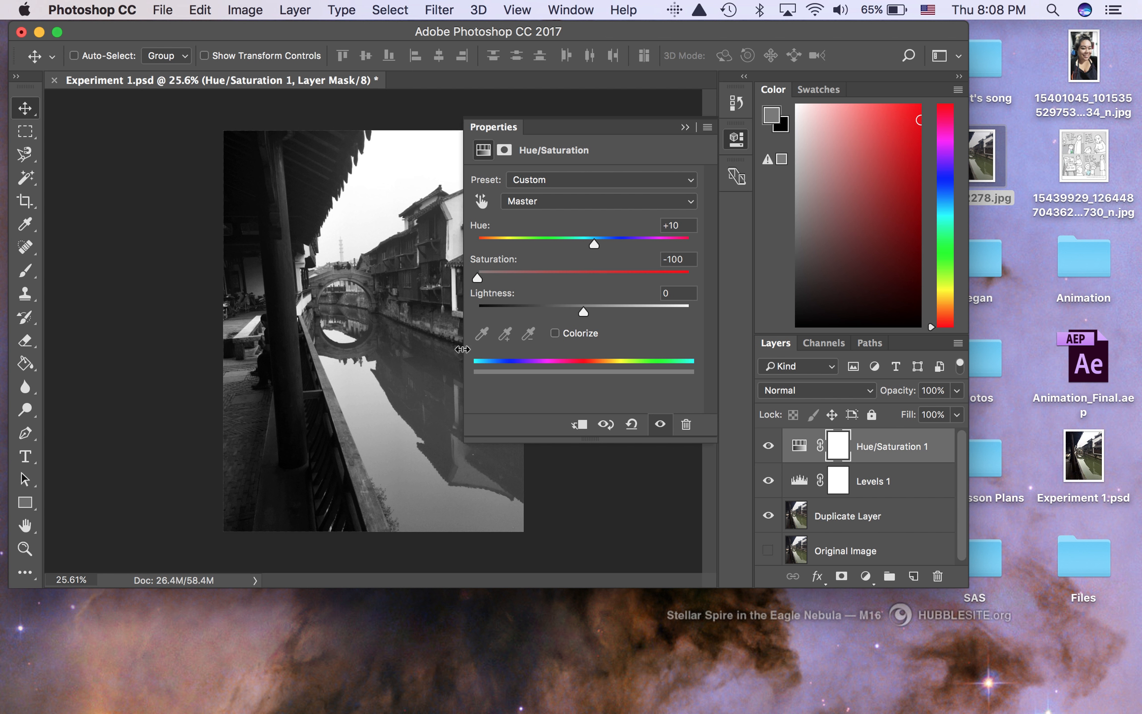
click(593, 274)
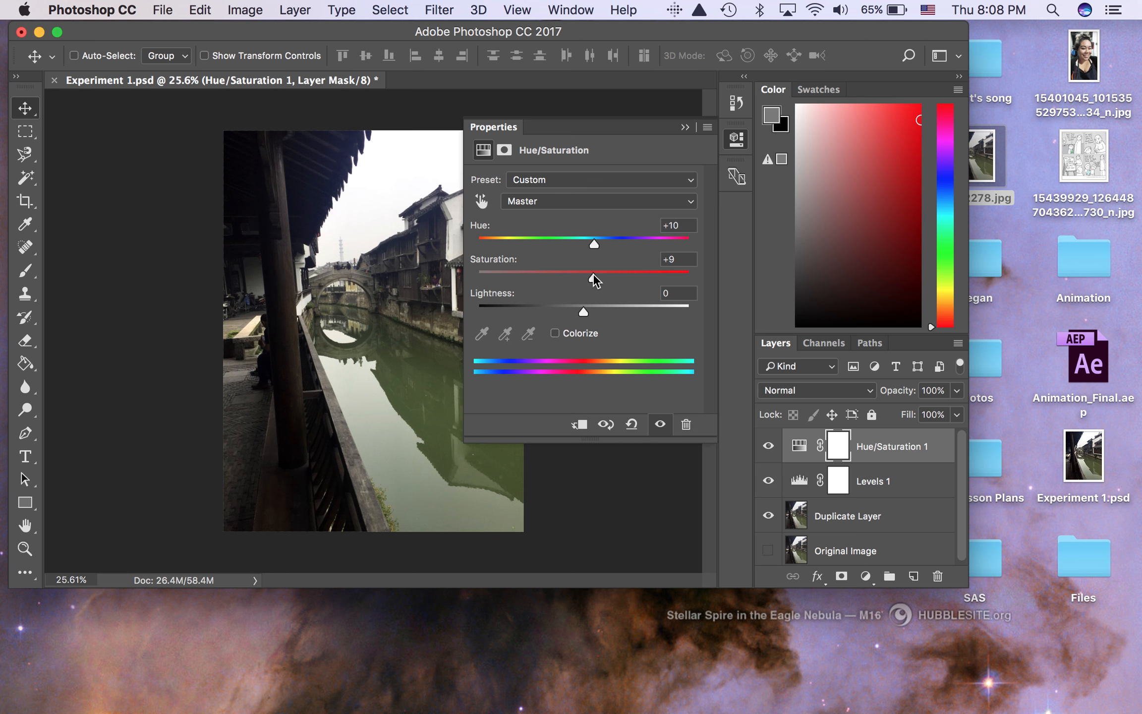
click(595, 274)
mouse_move(586, 309)
mouse_down()
mouse_move(647, 309)
mouse_move(534, 305)
mouse_move(586, 308)
mouse_up()
click(681, 293)
text(0)
- Create a new empty layer and move it above the Hue/Saturation layer to the top of the layer stack
click(874, 480)
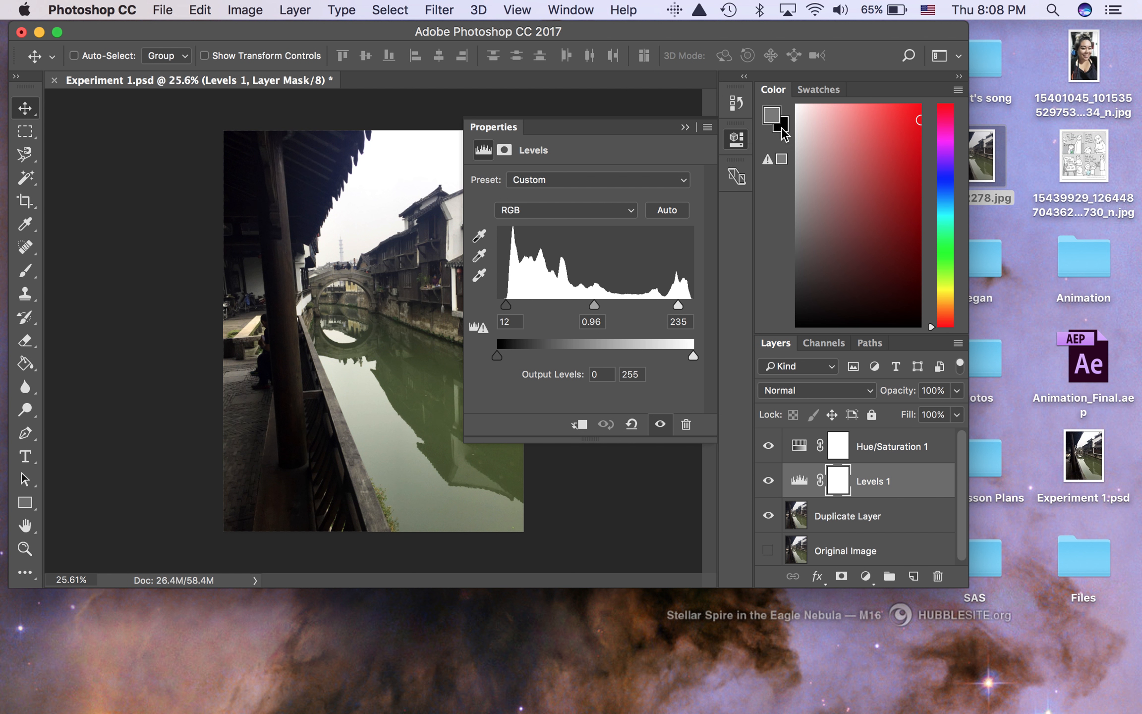
click(741, 142)
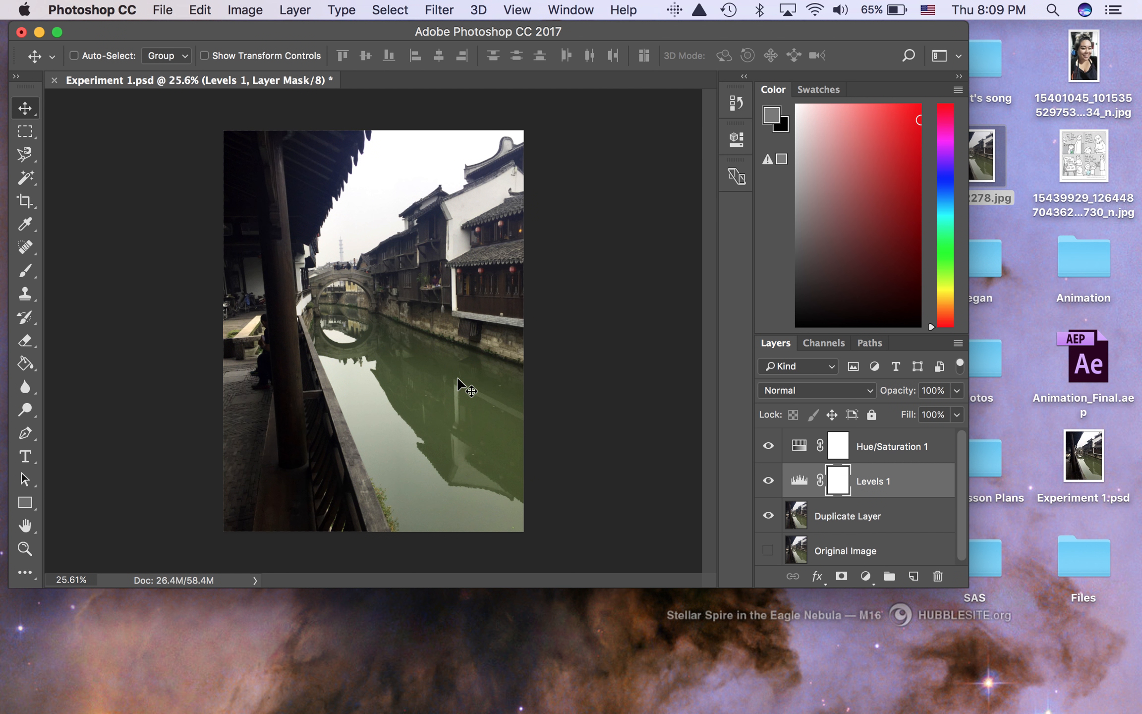
click(914, 576)
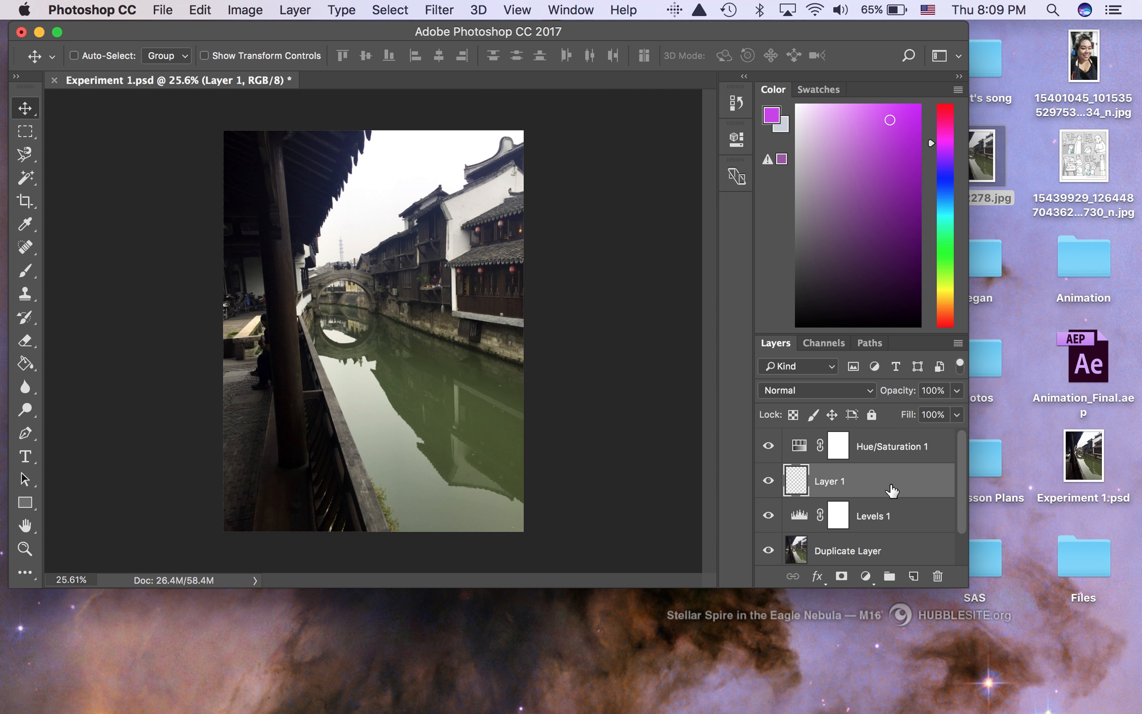
drag(880, 485, 862, 440)
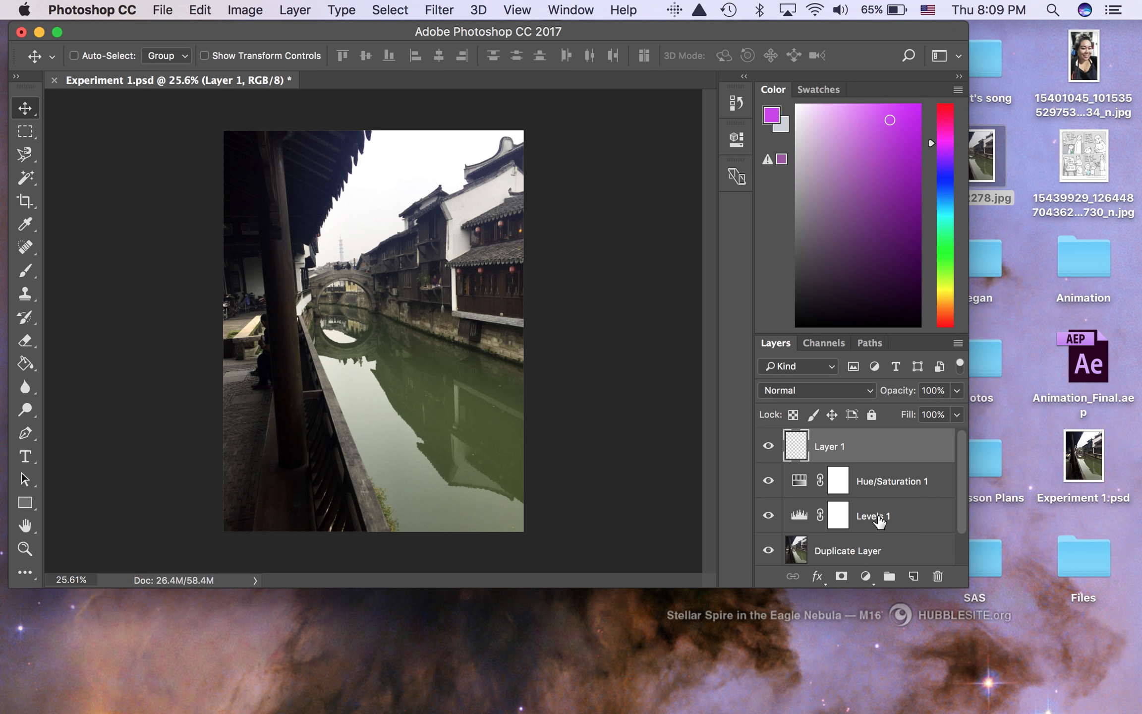
- Move the Levels and Hue/Saturation layers beneath Duplicate Layer to compare the effect, then move both back above it
scroll(878, 520, down, 1)
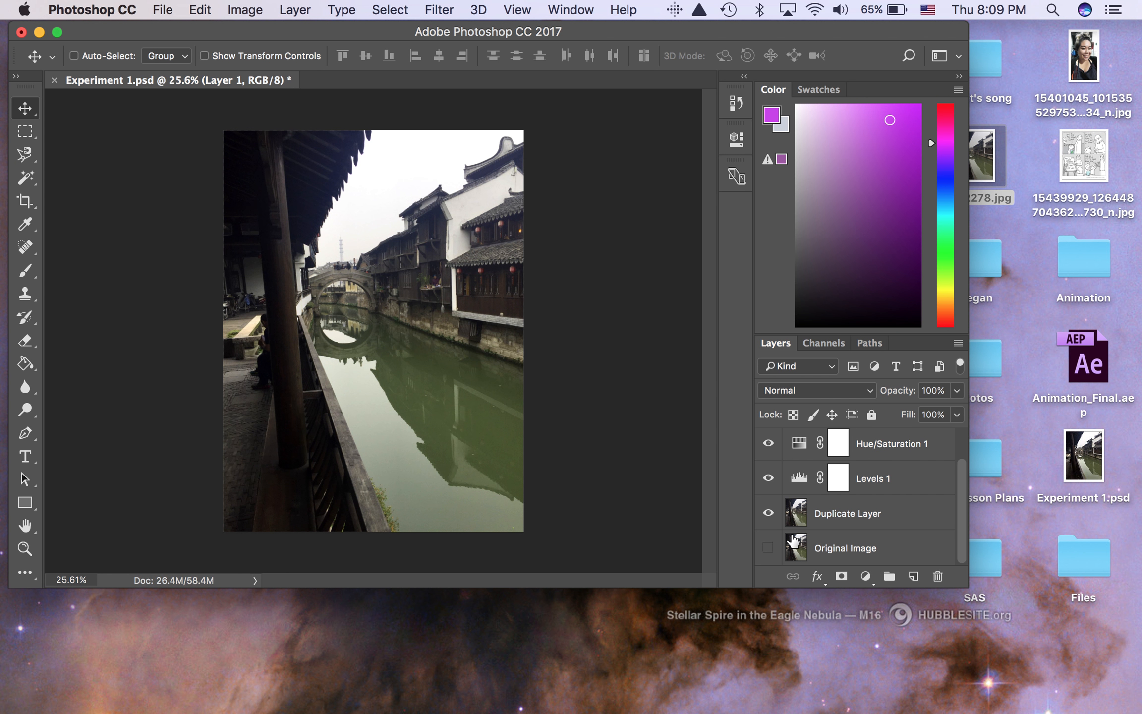
drag(860, 478, 853, 530)
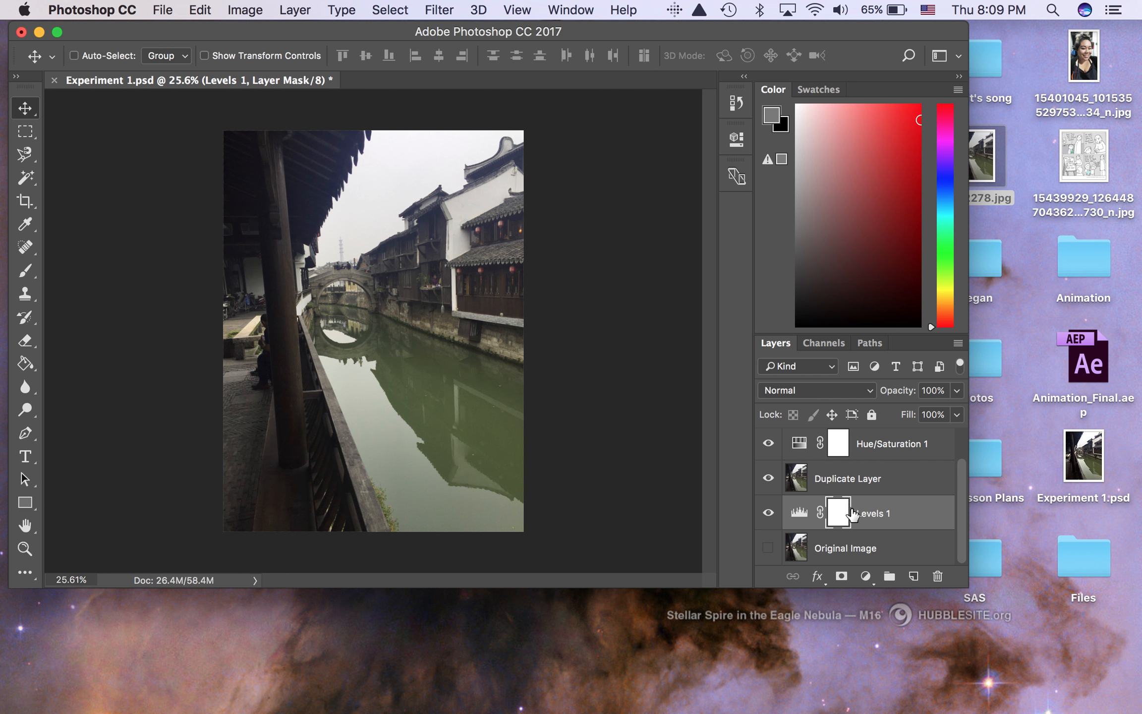
drag(833, 473, 868, 521)
scroll(828, 485, up, 1)
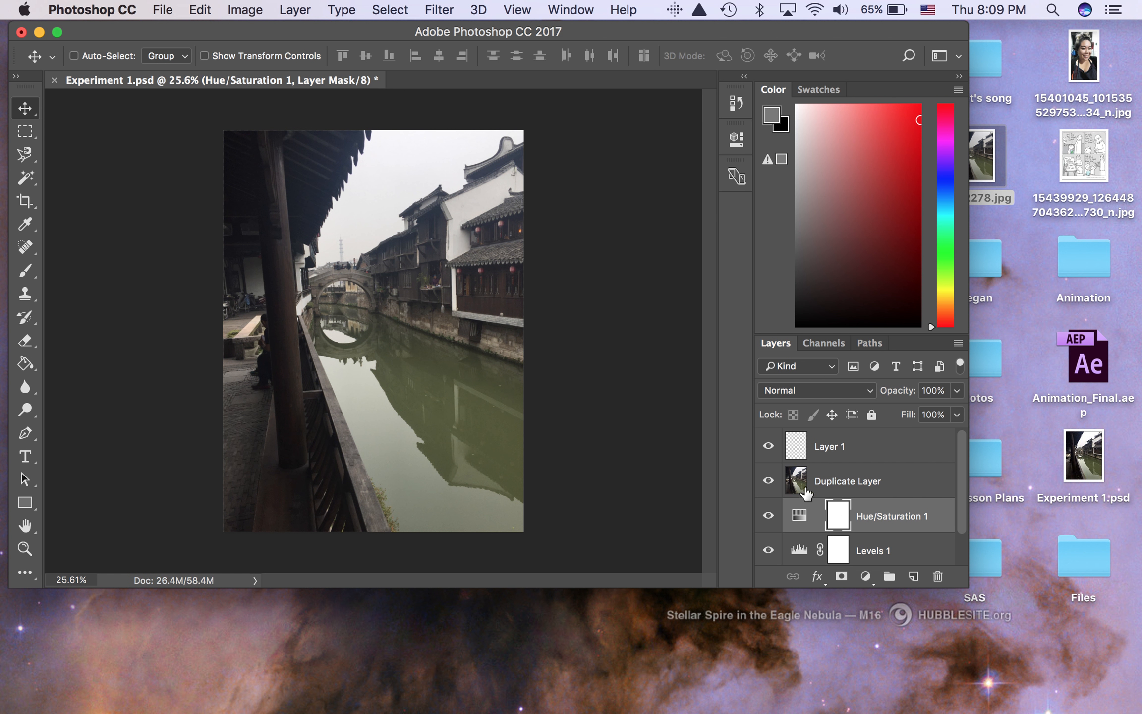
shift+click(897, 548)
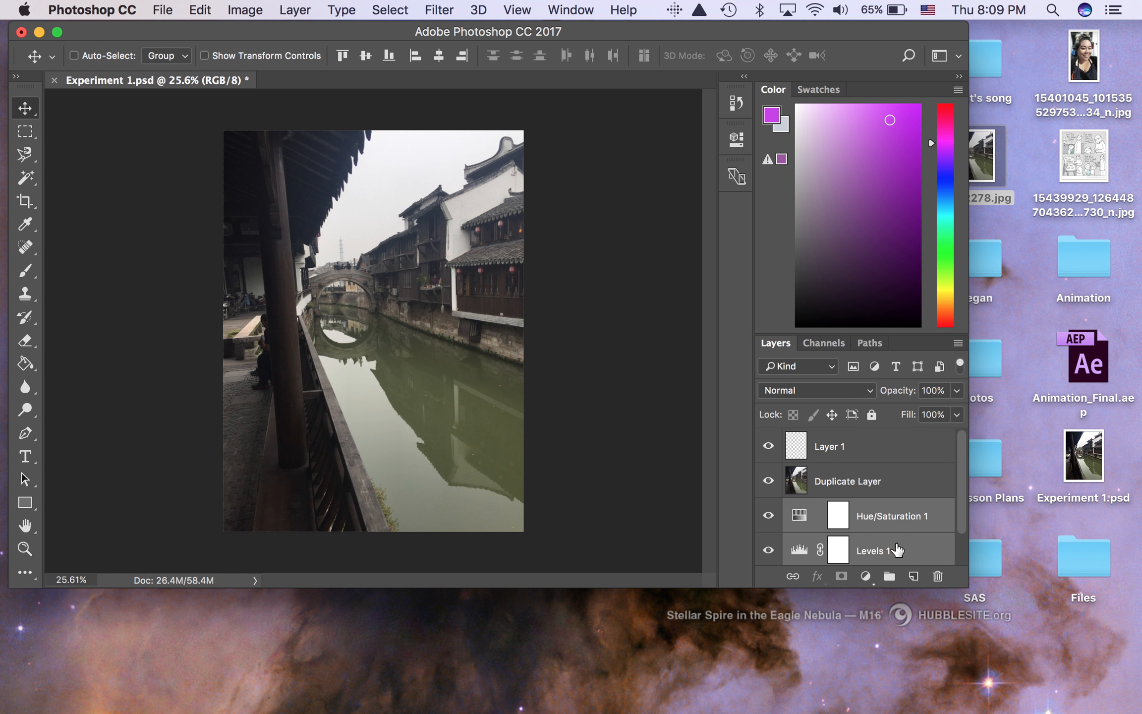
drag(891, 528, 883, 469)
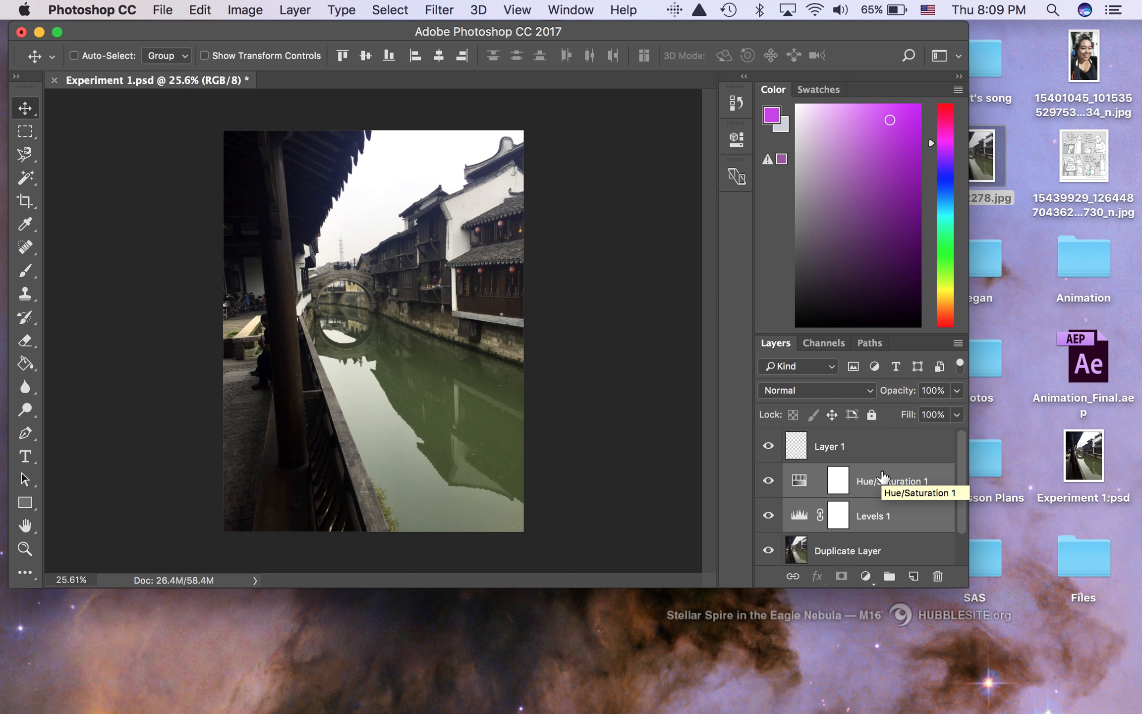
- Rename the empty Layer 1 as River
click(869, 458)
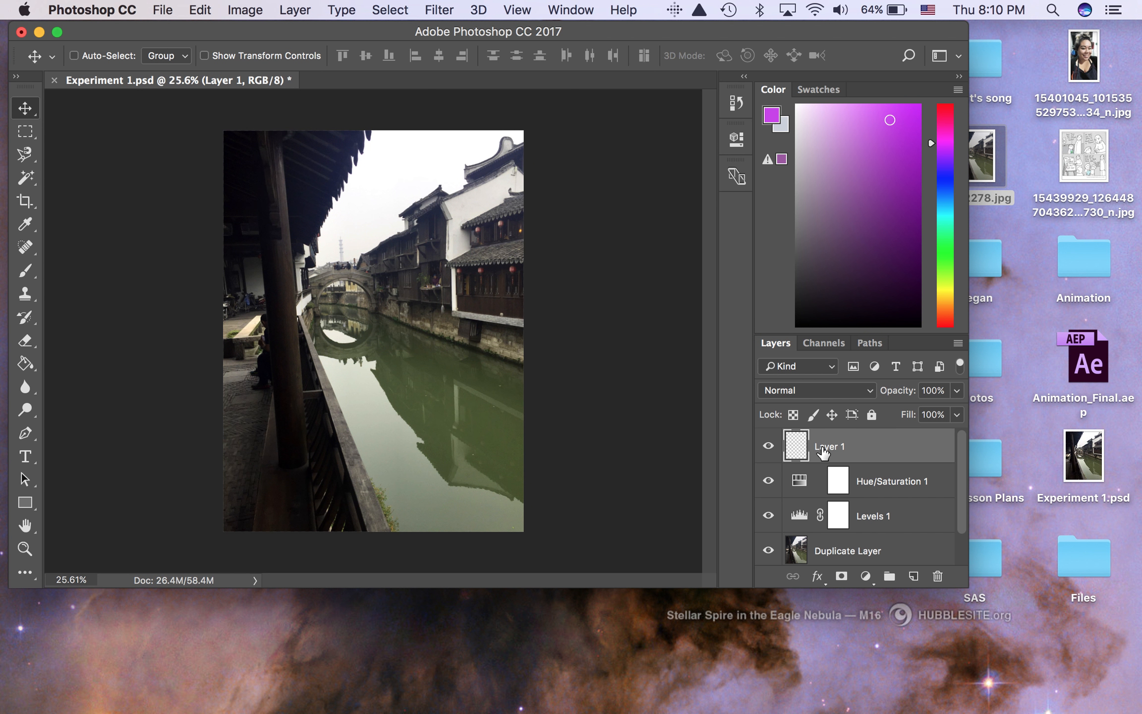
double_click(823, 448)
text(River)
key(Return)
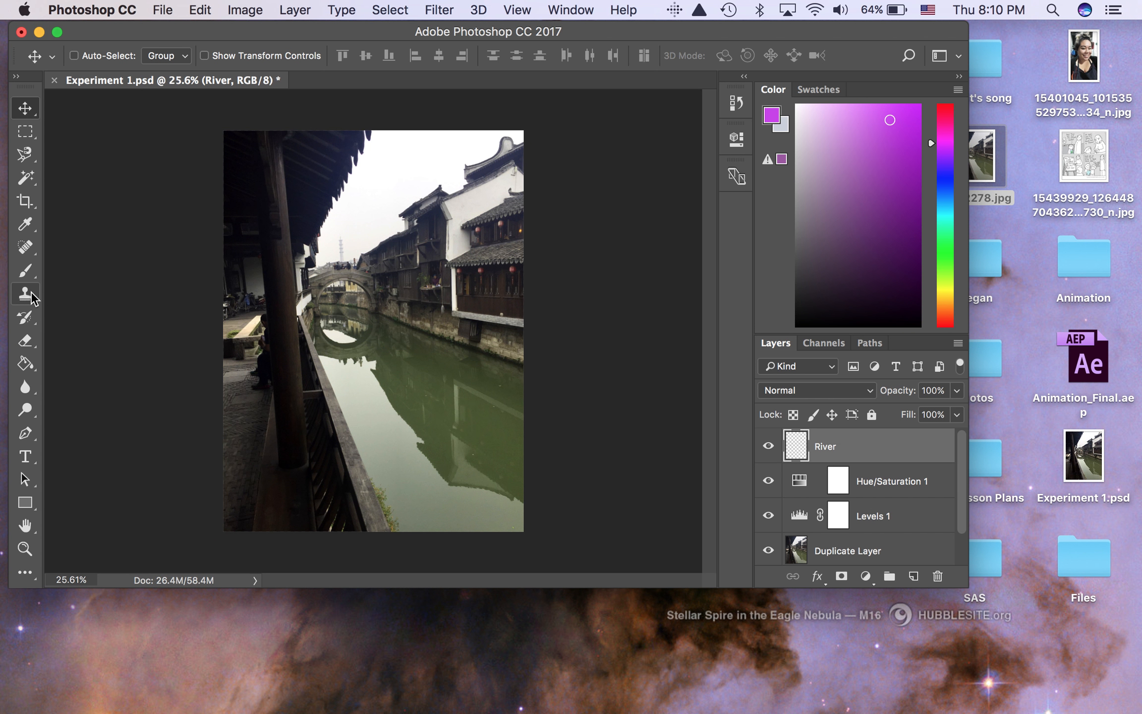
- Paint the whole canal water surface magenta on the River layer with a soft 268 px brush at 18% hardness
click(24, 271)
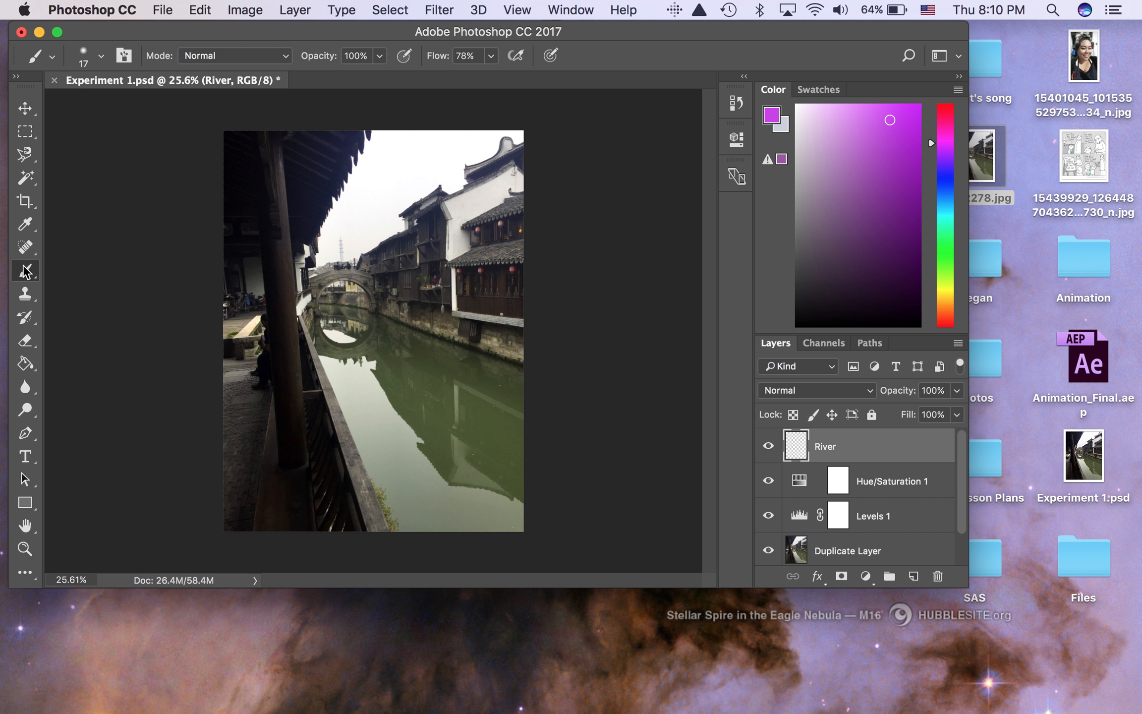
click(102, 57)
click(177, 106)
click(197, 106)
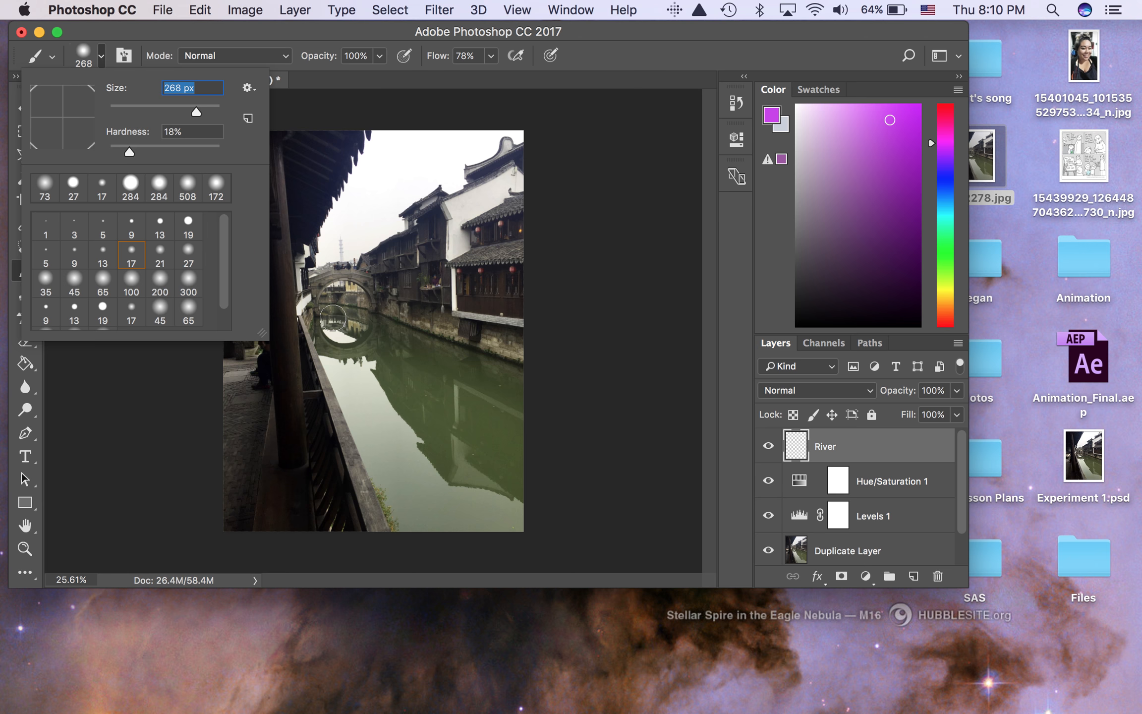
mouse_move(332, 317)
mouse_down()
mouse_move(431, 353)
mouse_move(519, 373)
mouse_move(520, 529)
mouse_move(403, 524)
mouse_move(323, 332)
mouse_move(406, 340)
mouse_move(503, 381)
mouse_move(514, 409)
mouse_move(500, 510)
mouse_move(499, 381)
mouse_move(479, 511)
mouse_move(471, 461)
mouse_move(488, 381)
mouse_move(475, 385)
mouse_move(446, 511)
mouse_move(459, 368)
mouse_move(421, 515)
mouse_move(404, 496)
mouse_move(423, 364)
mouse_move(395, 471)
mouse_move(444, 374)
mouse_move(442, 504)
mouse_move(471, 488)
mouse_move(391, 445)
mouse_move(349, 363)
mouse_up()
mouse_move(351, 346)
mouse_down()
mouse_move(406, 435)
mouse_move(412, 423)
mouse_move(357, 343)
mouse_move(400, 375)
mouse_move(411, 404)
mouse_move(368, 348)
mouse_move(415, 361)
mouse_move(414, 382)
mouse_move(355, 390)
mouse_move(412, 444)
mouse_up()
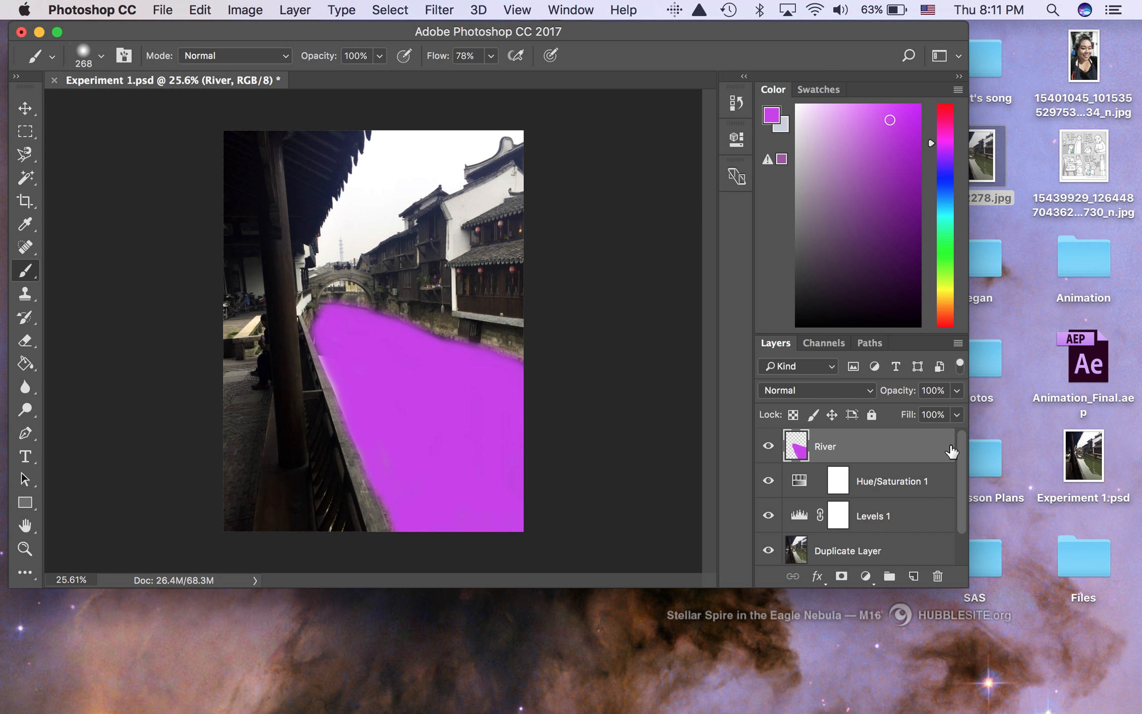
- Reduce the River layer's opacity to 29% and save Experiment 1.psd
click(957, 390)
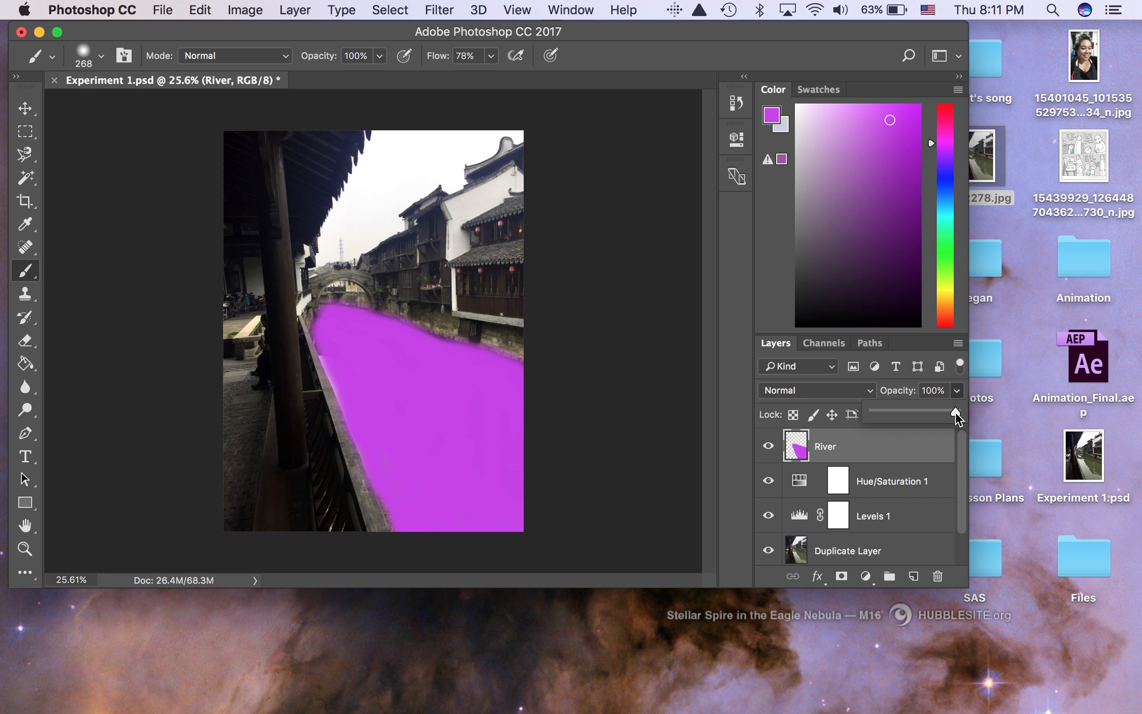
drag(948, 414, 912, 411)
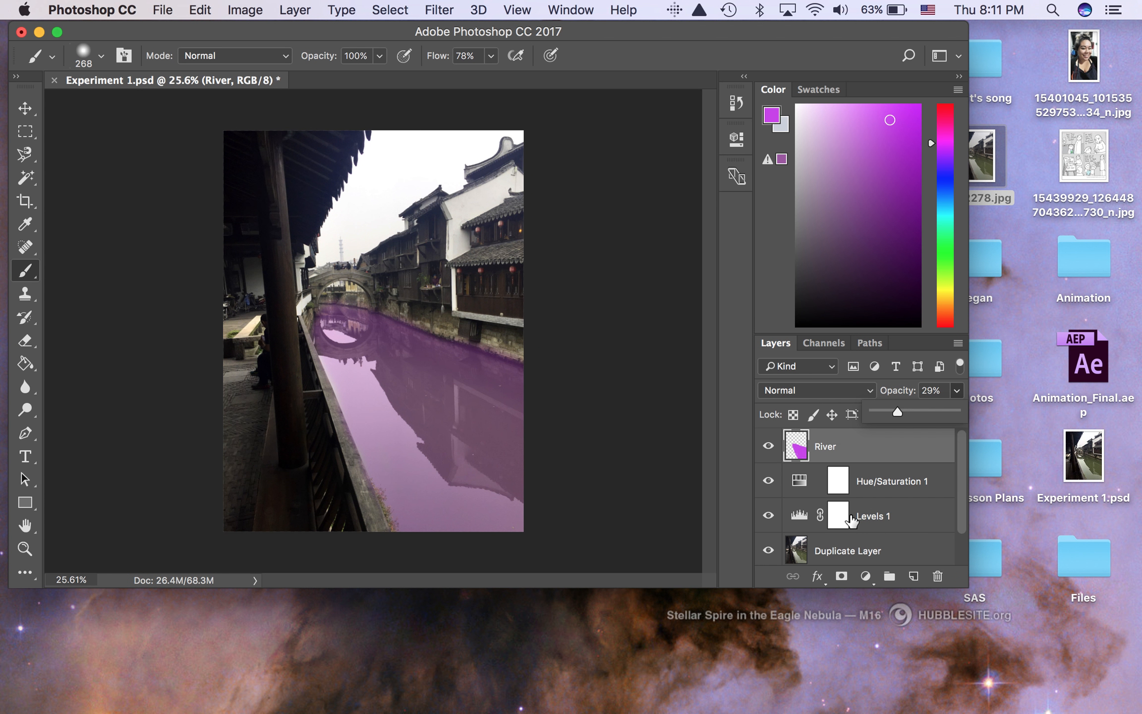
key(super+s)
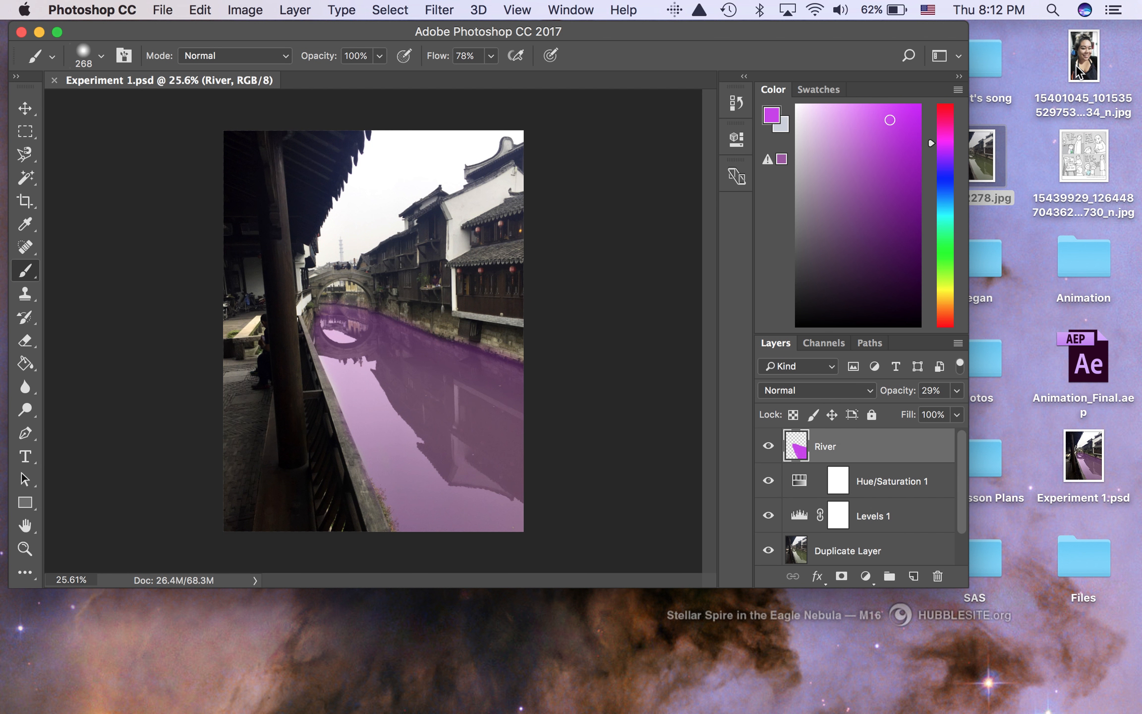
- Open the desktop portrait JPG in Photoshop, convert its Background to a regular layer and fully lock that layer
drag(1075, 69, 597, 707)
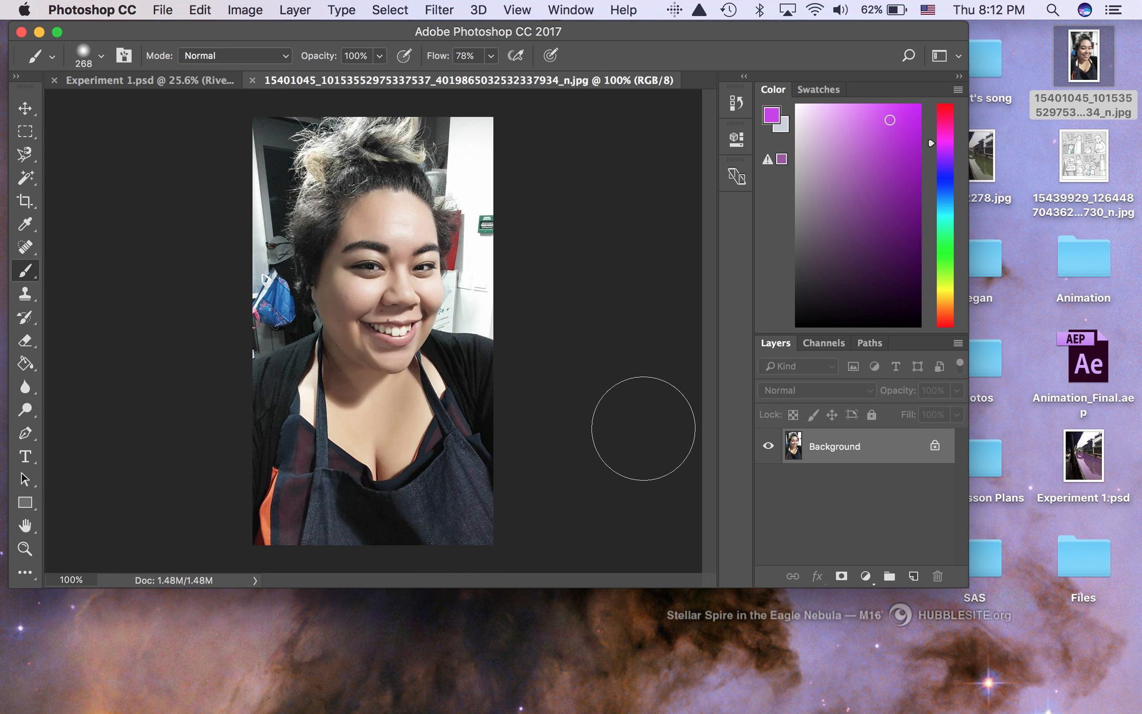
click(934, 445)
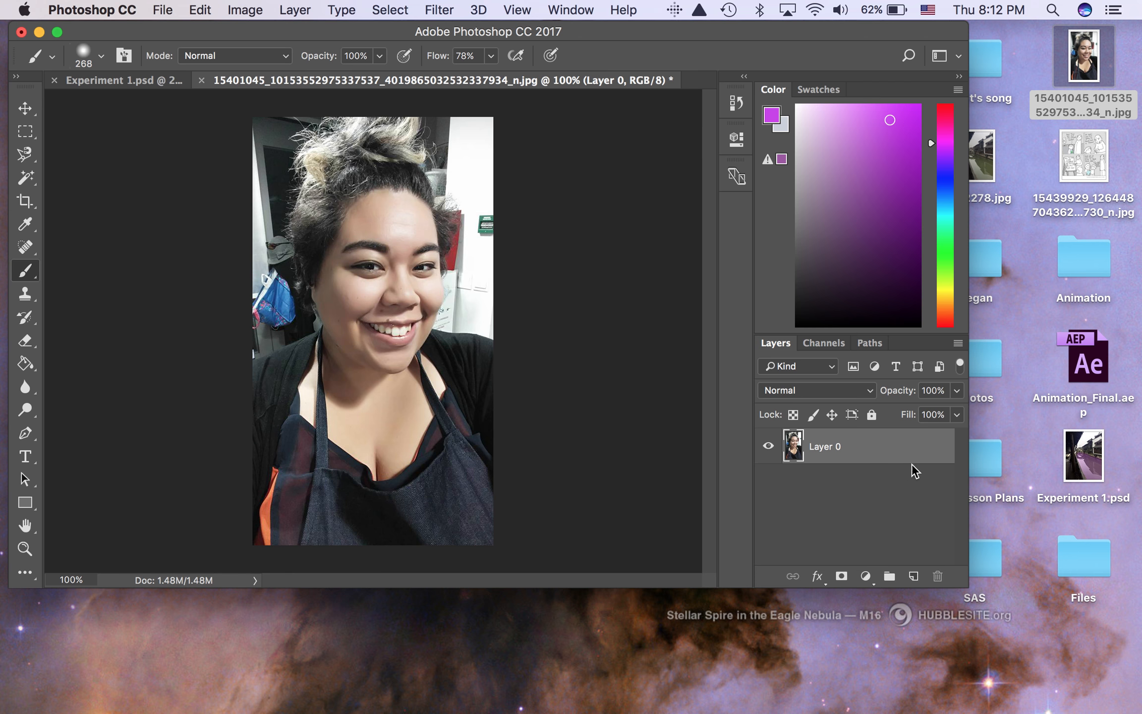
click(871, 415)
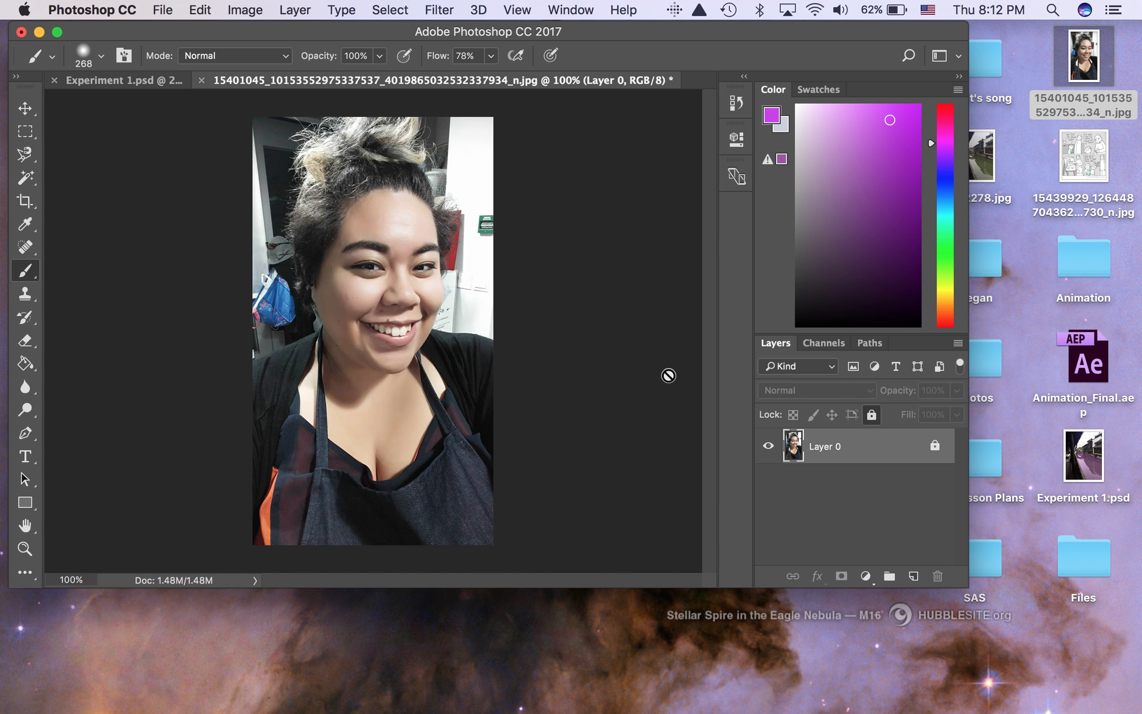
- Resize the portrait to fit the A4 210 x 297 mm 300 dpi preset with automatic resampling
click(25, 108)
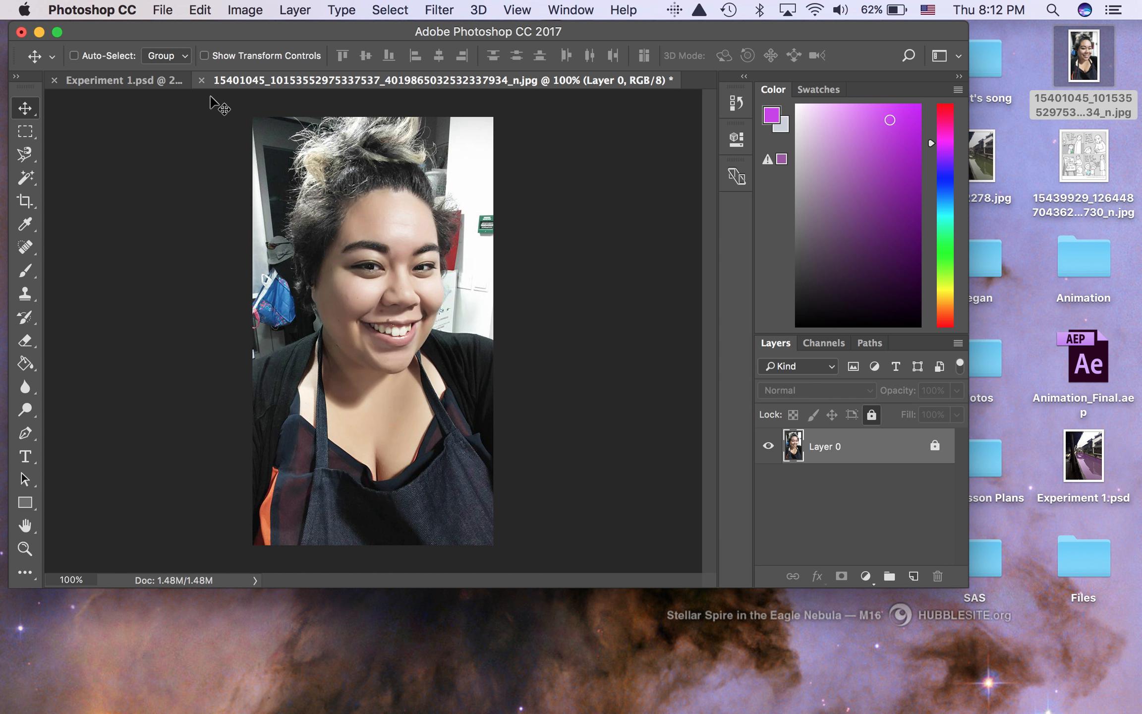
click(244, 11)
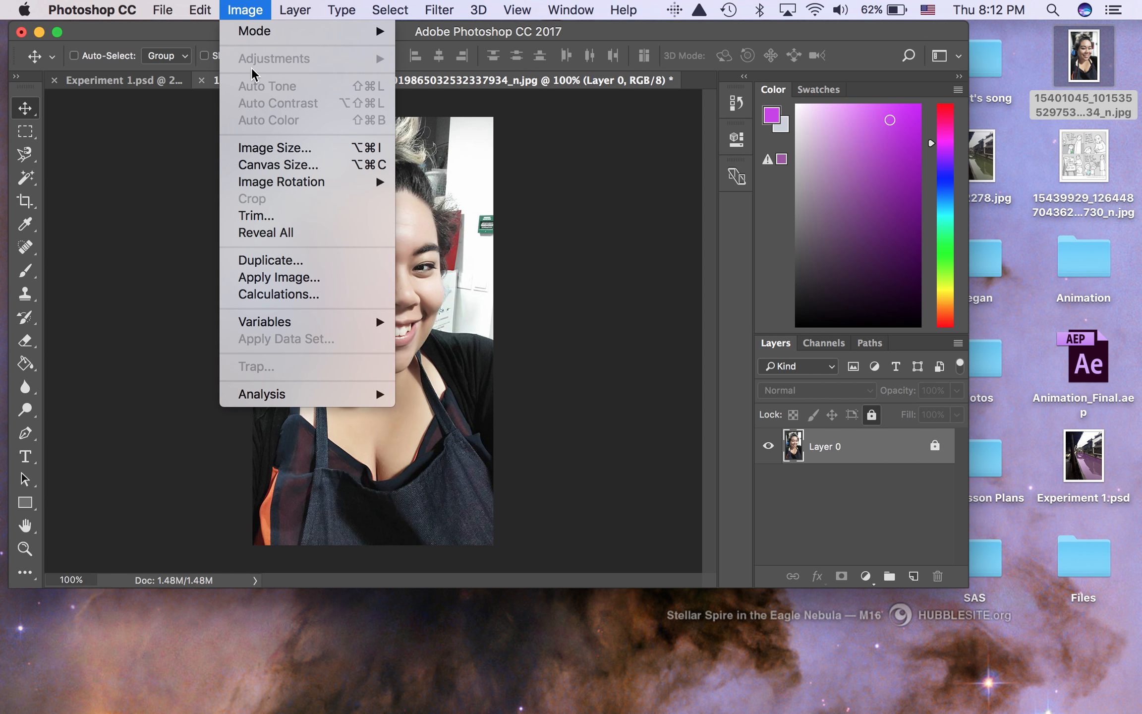
click(274, 145)
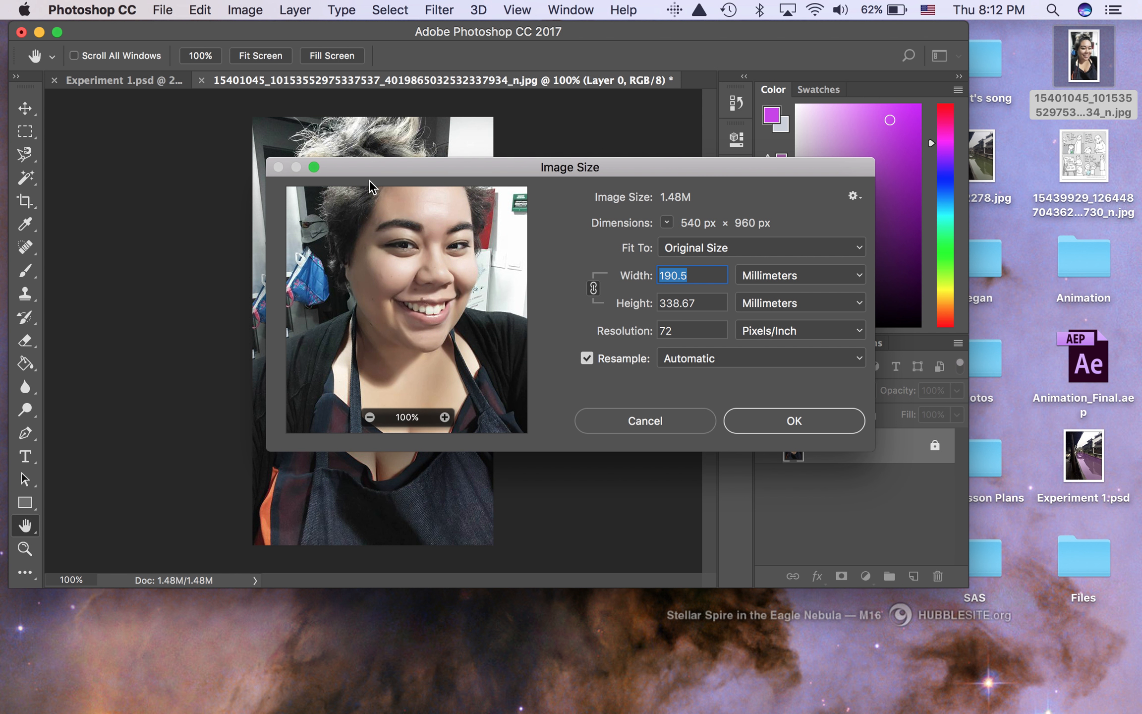
click(730, 248)
click(730, 248)
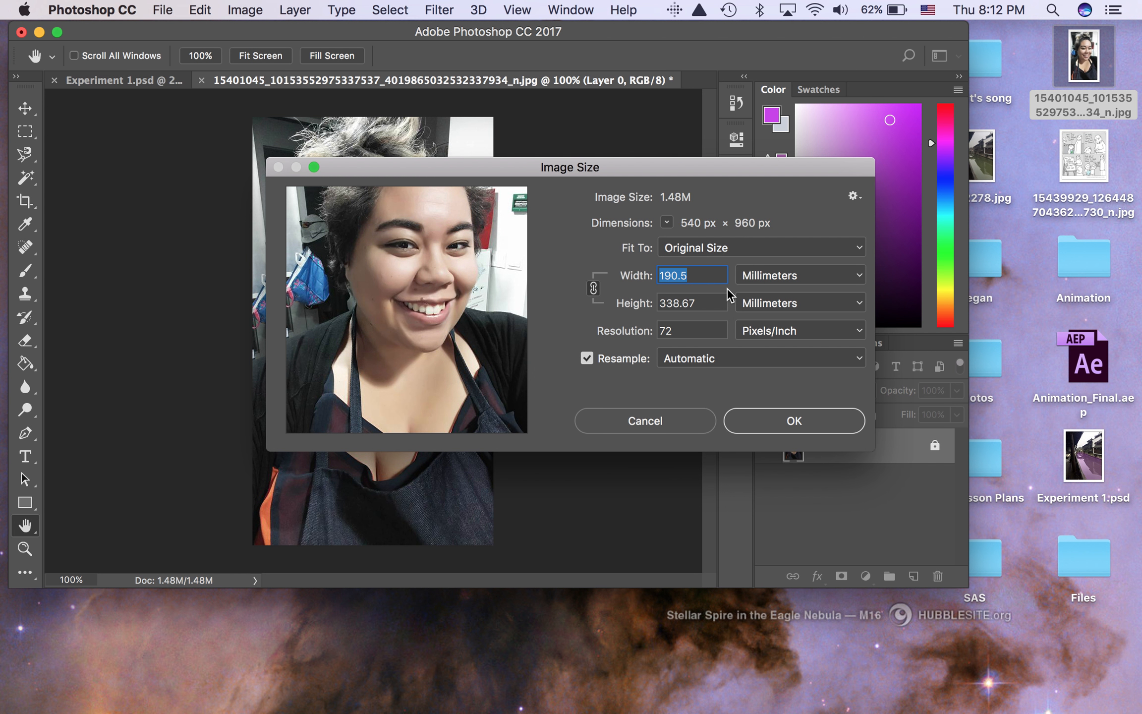
click(726, 248)
click(746, 372)
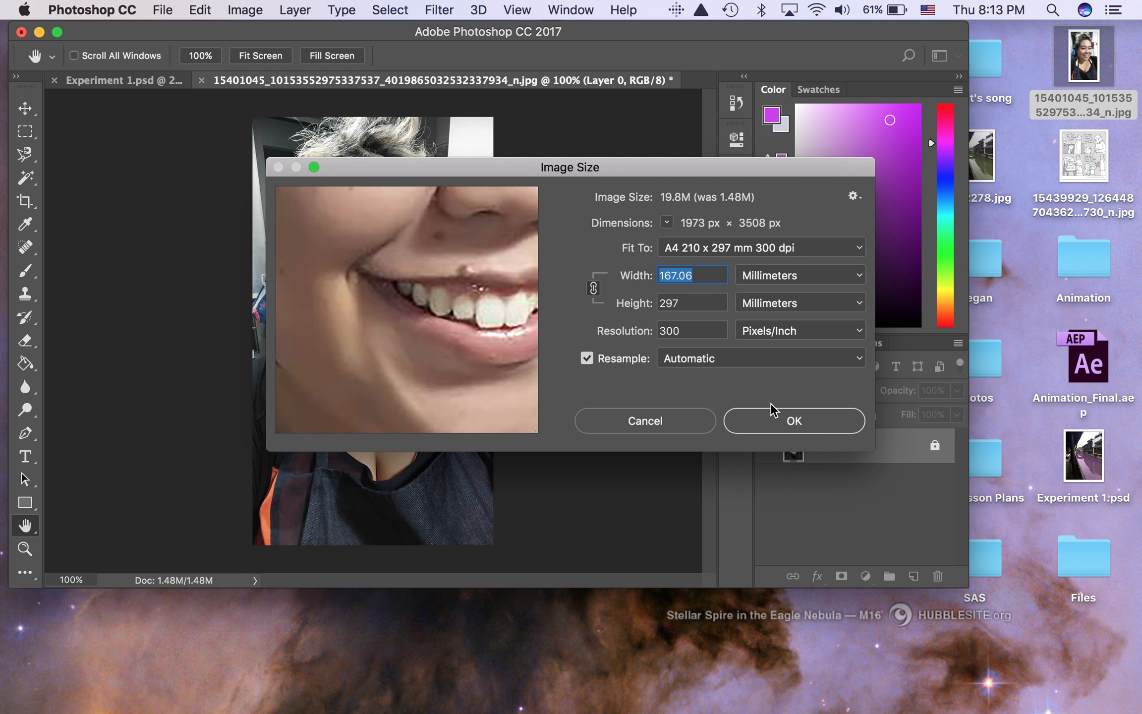
click(773, 421)
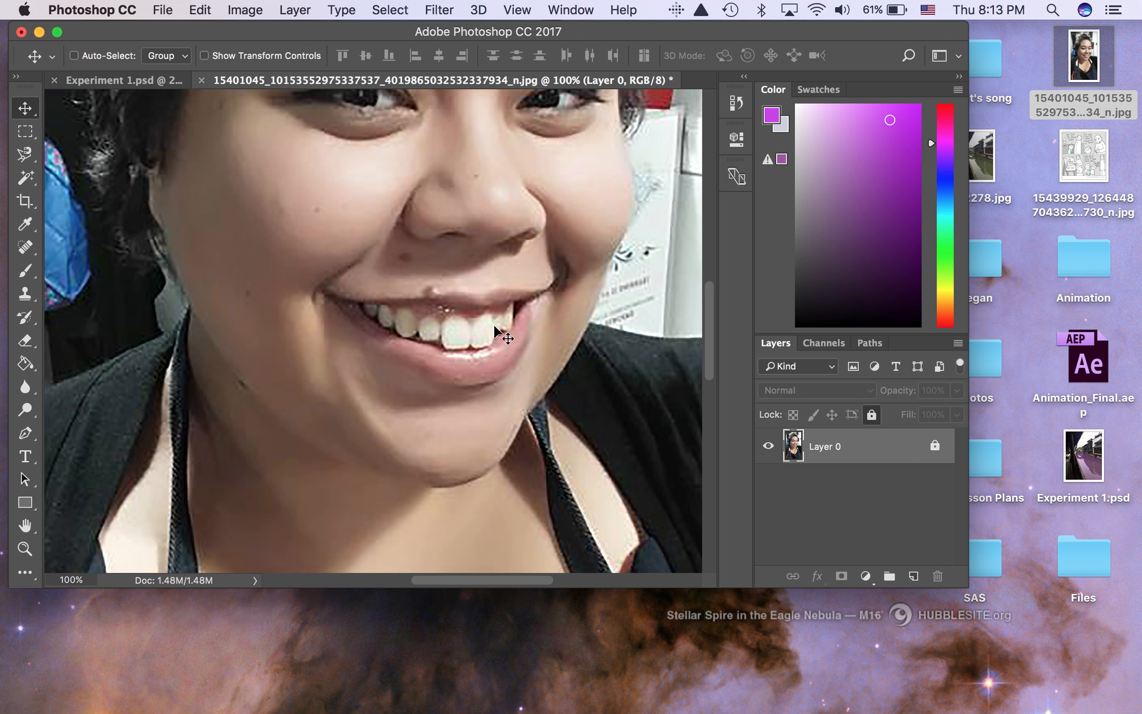
- Try the Quick Selection tool and switch back to the Magic Wand tool at tolerance 20
scroll(494, 328, down, 8)
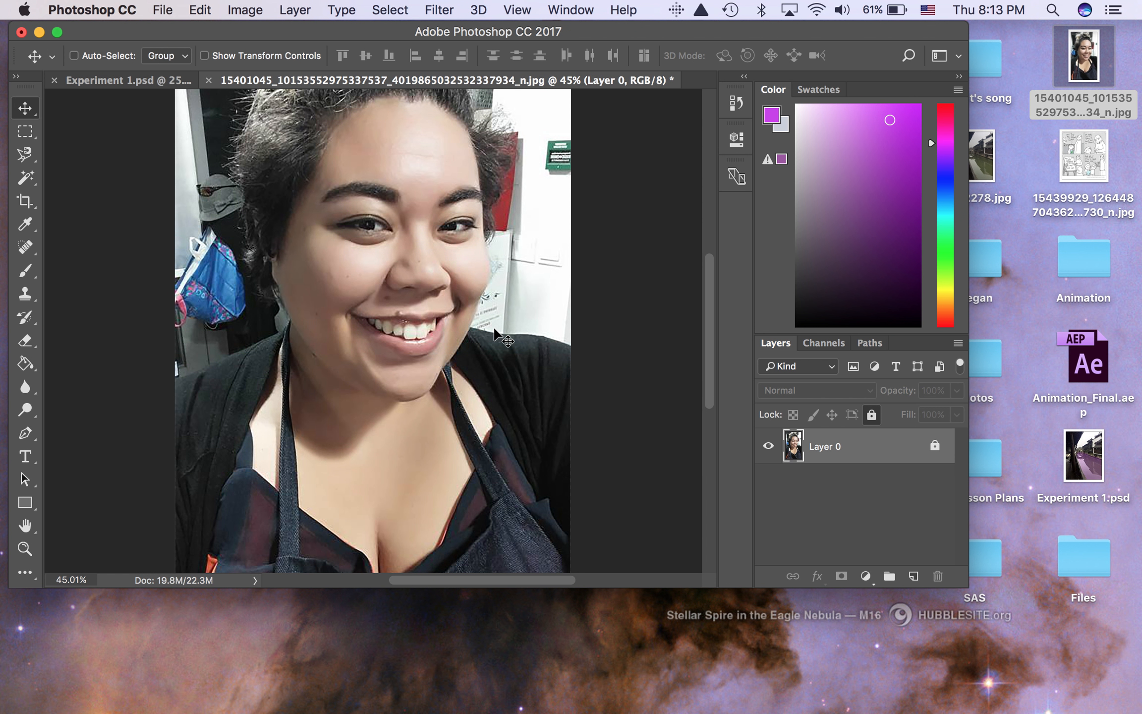
scroll(494, 328, down, 3)
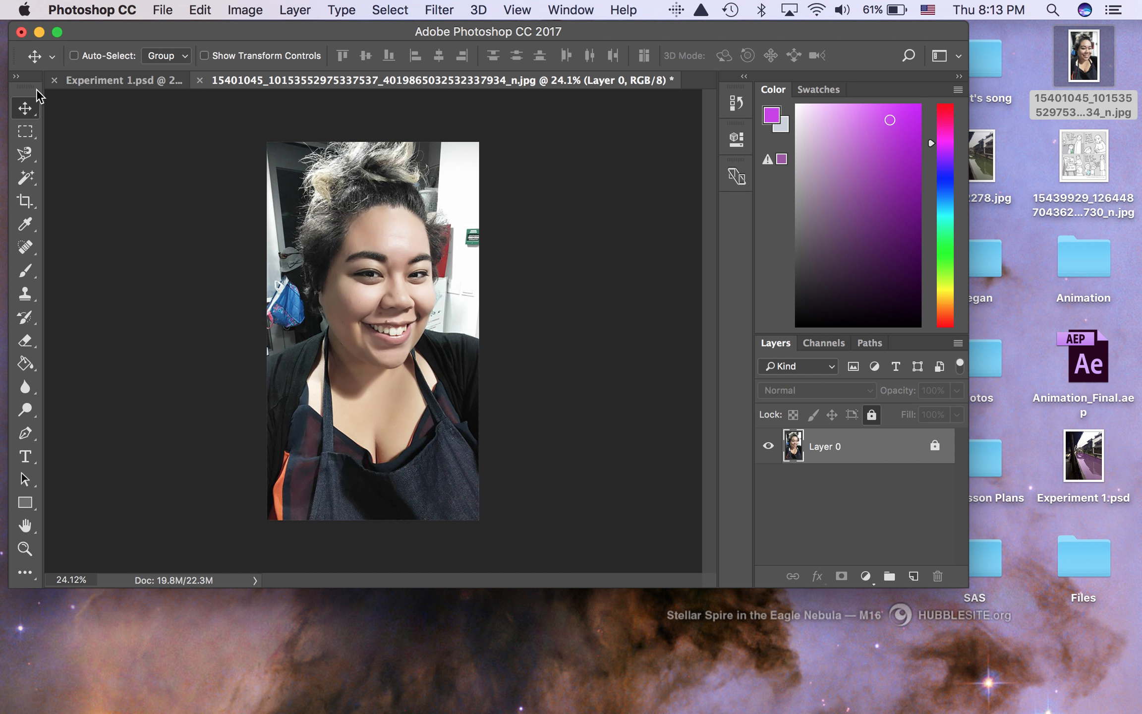
click(26, 179)
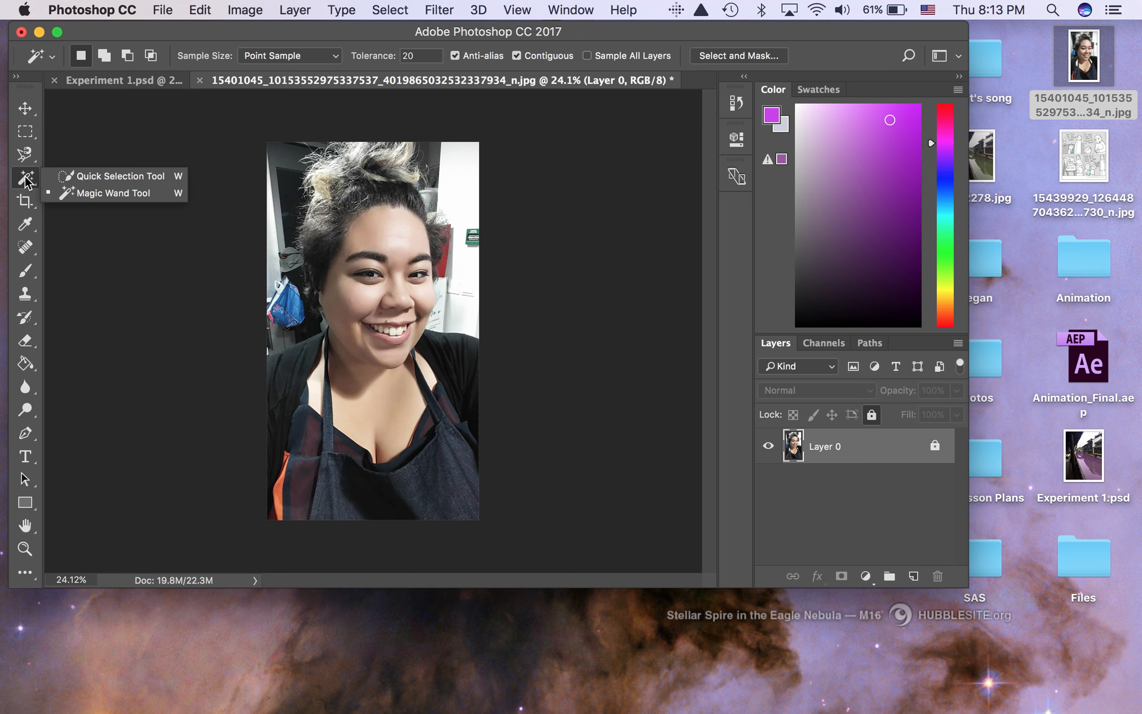
click(78, 173)
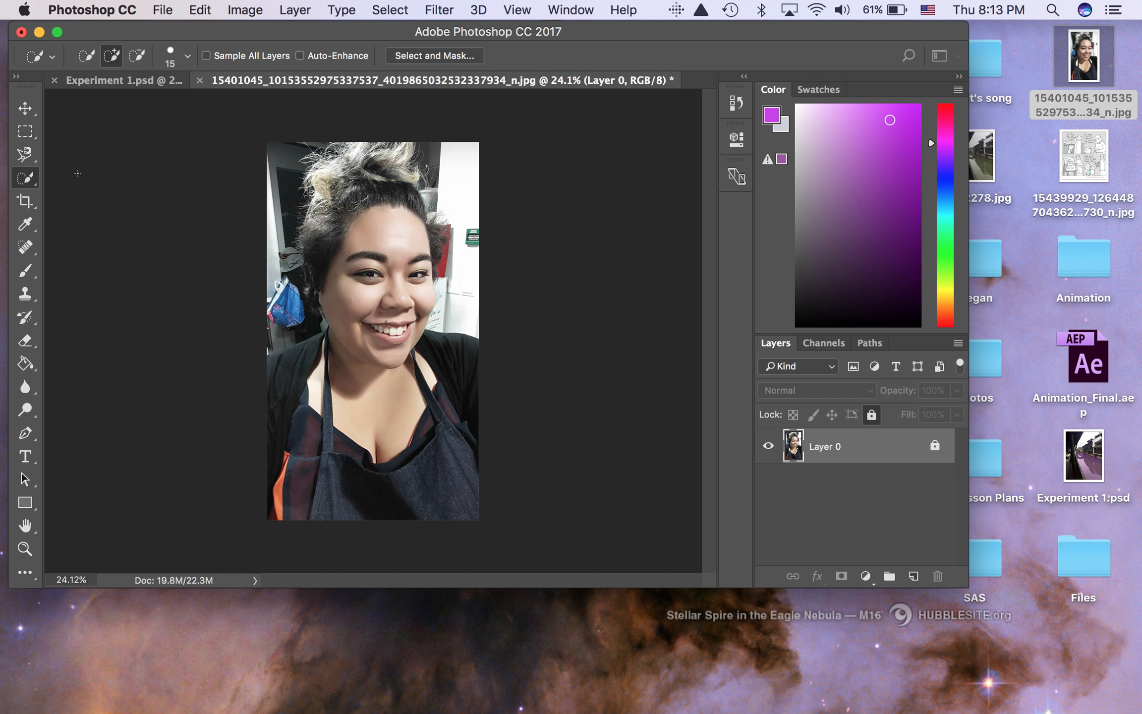
click(26, 178)
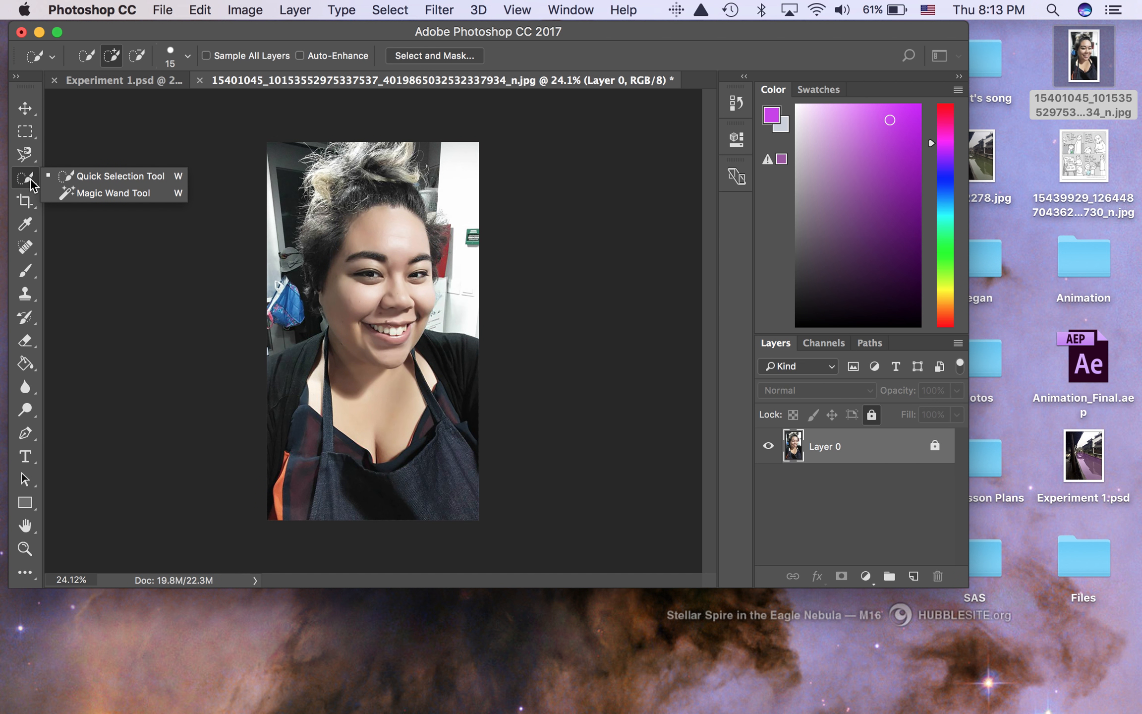
click(65, 196)
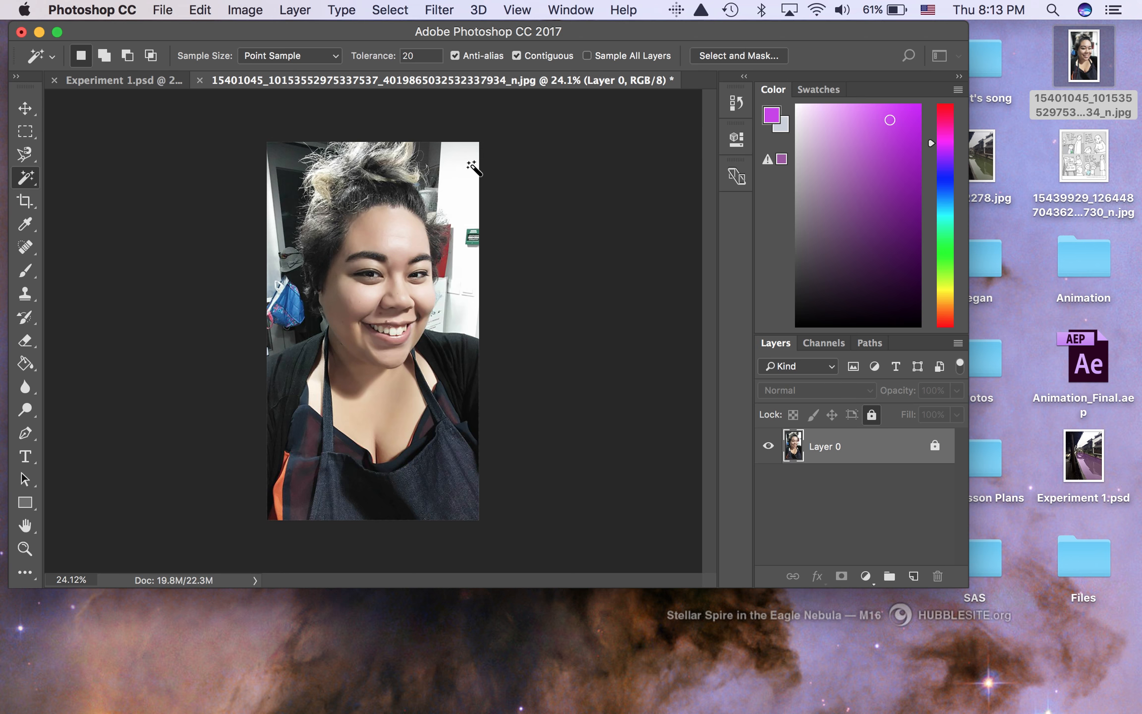
- Try Magic Wand selections on the portrait's white wall, the red object beside the head and the dark background near the hair
click(459, 168)
scroll(466, 318, up, 5)
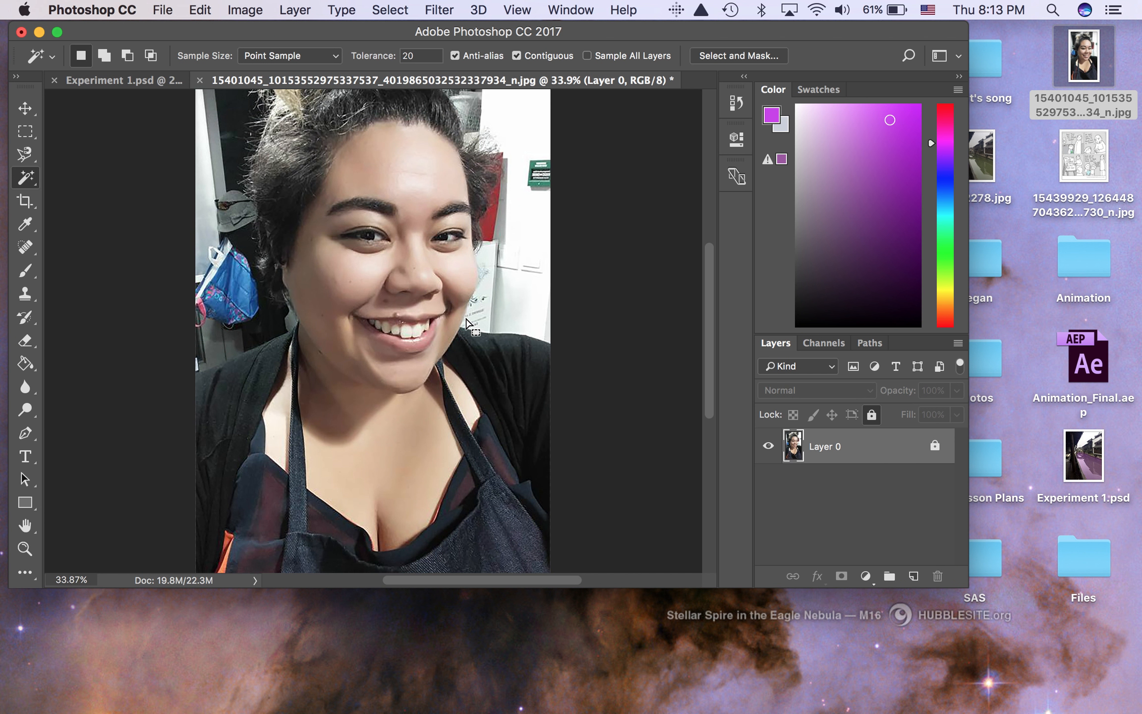
scroll(466, 319, up, 6)
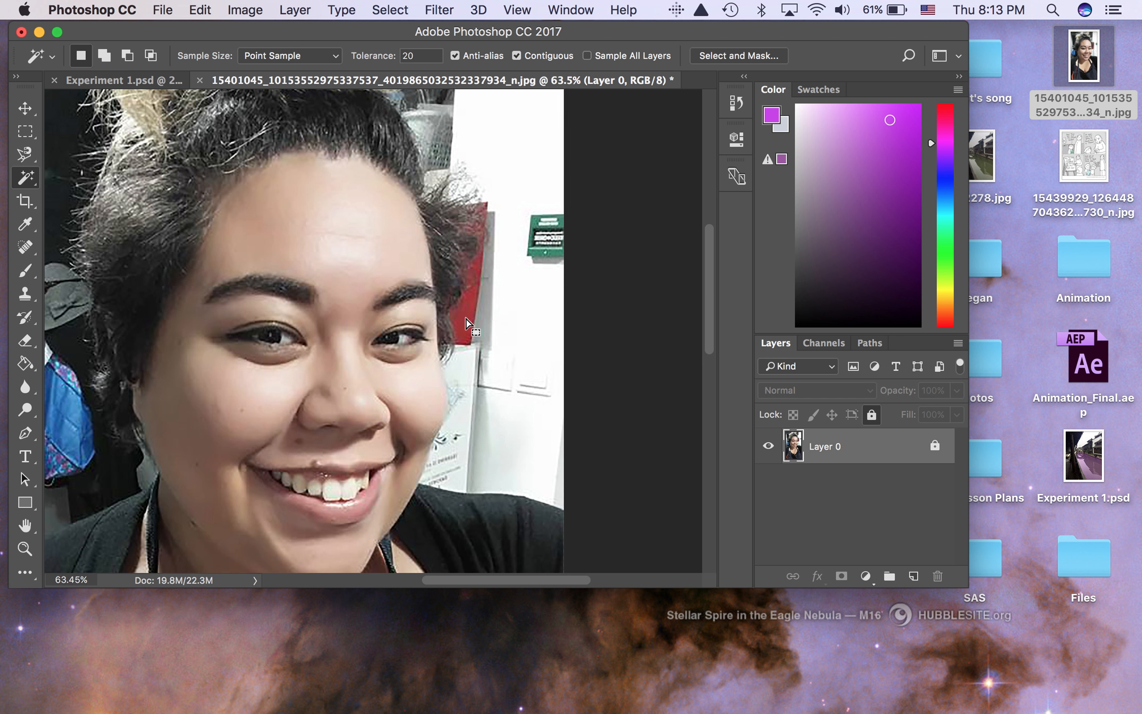
scroll(466, 318, up, 1)
scroll(466, 319, right, 3)
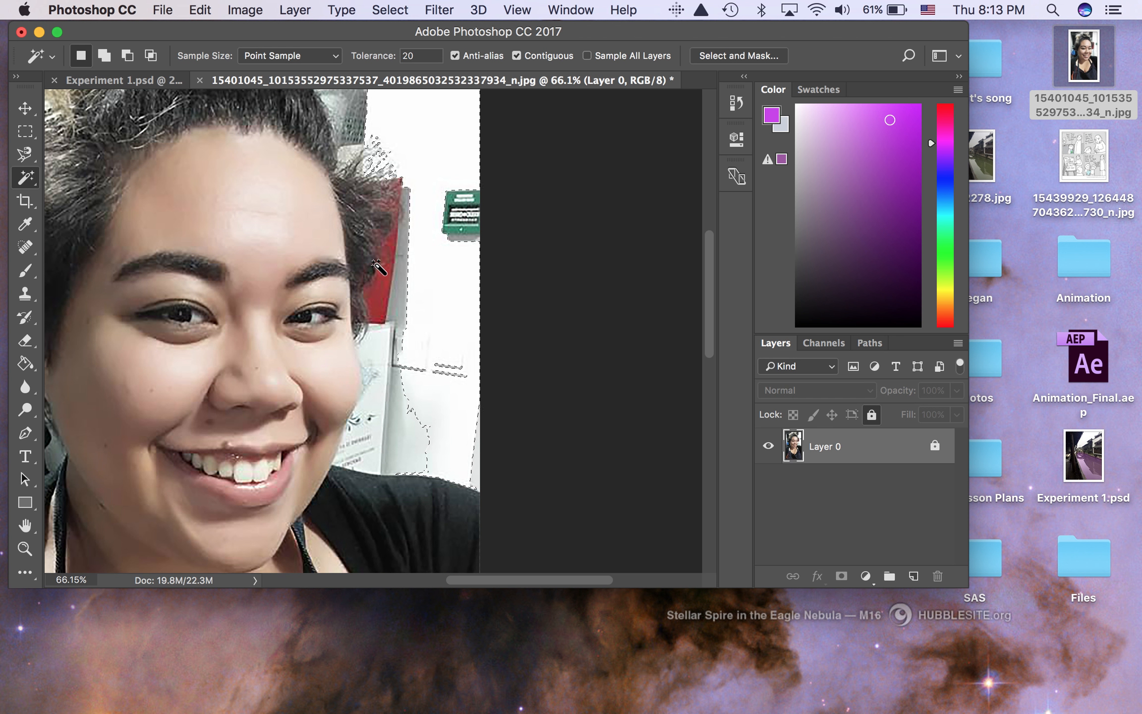
click(389, 257)
click(384, 306)
scroll(385, 309, up, 10)
click(382, 308)
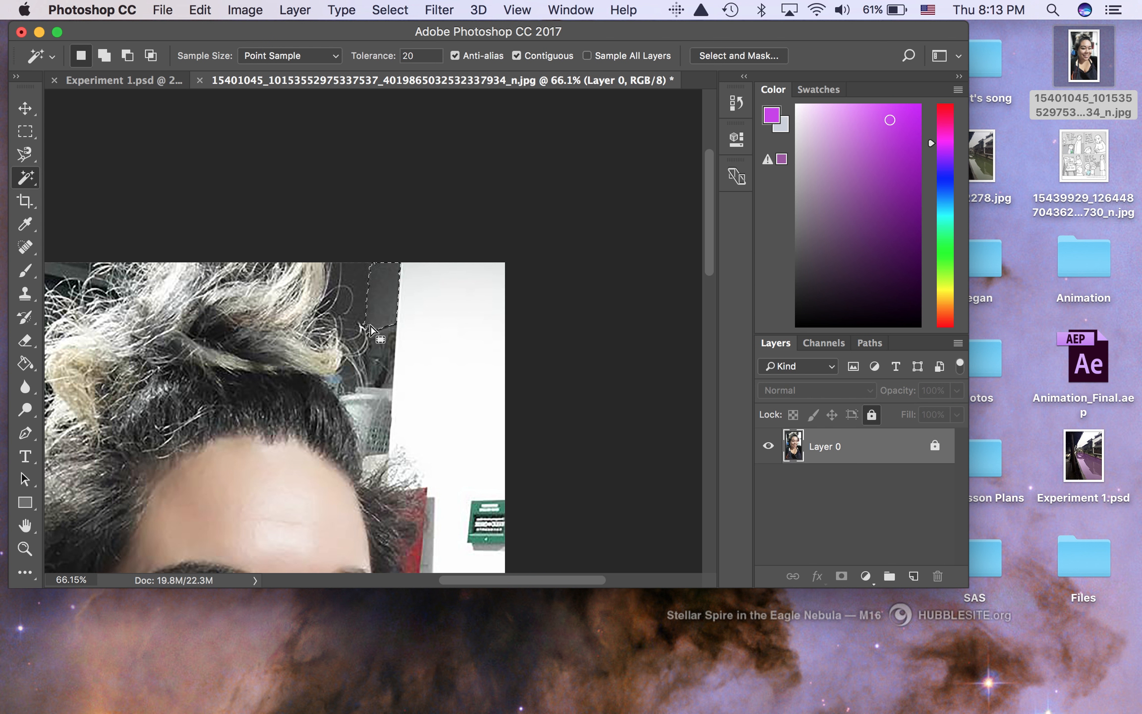
click(377, 361)
- Try Magic Wand selections on the dark doorway and the dark area around the hair on the portrait's left side
scroll(382, 431, left, 10)
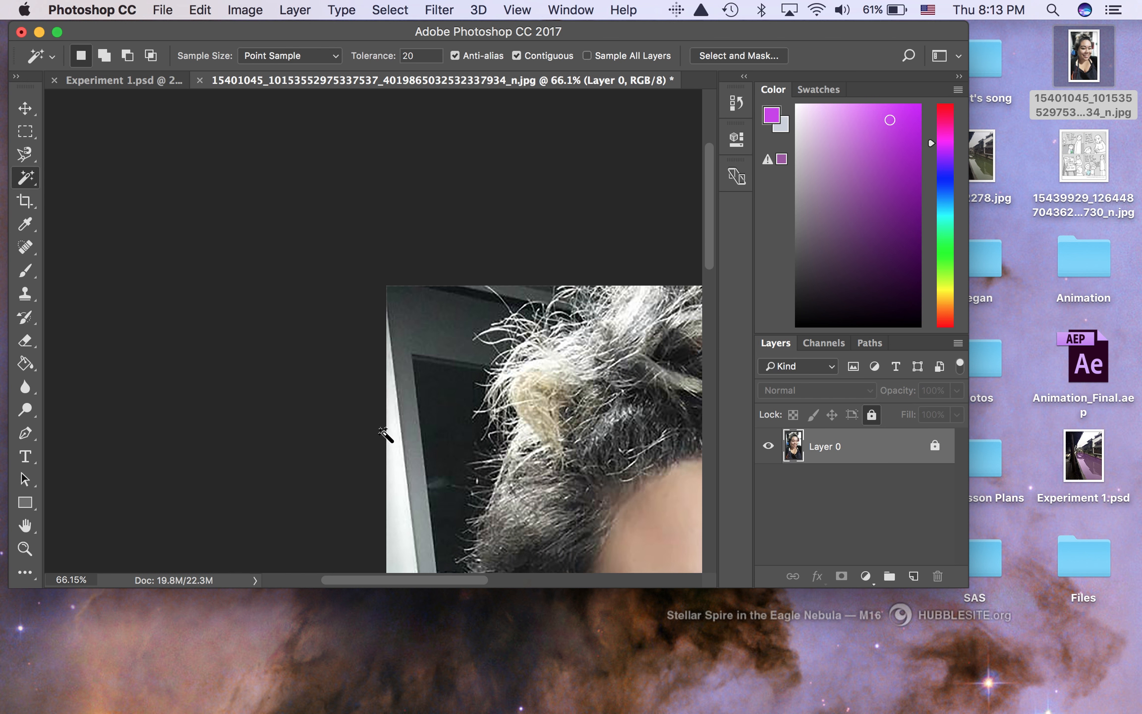
scroll(385, 434, right, 5)
click(353, 428)
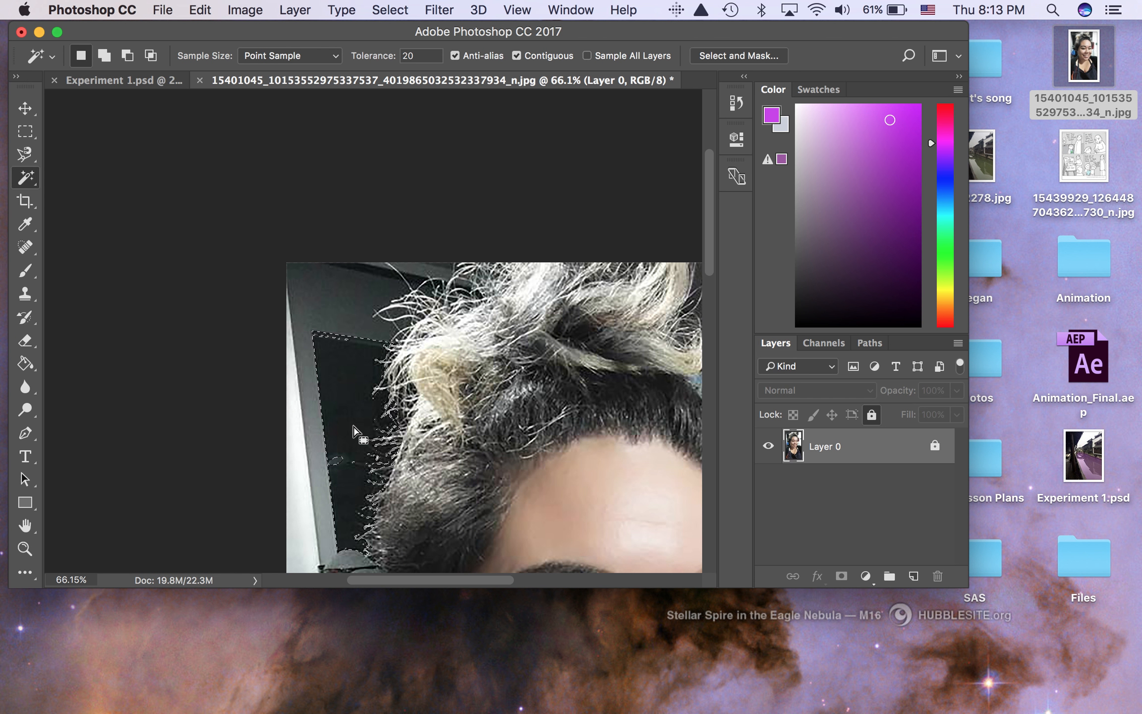
scroll(353, 428, down, 6)
click(354, 429)
click(404, 471)
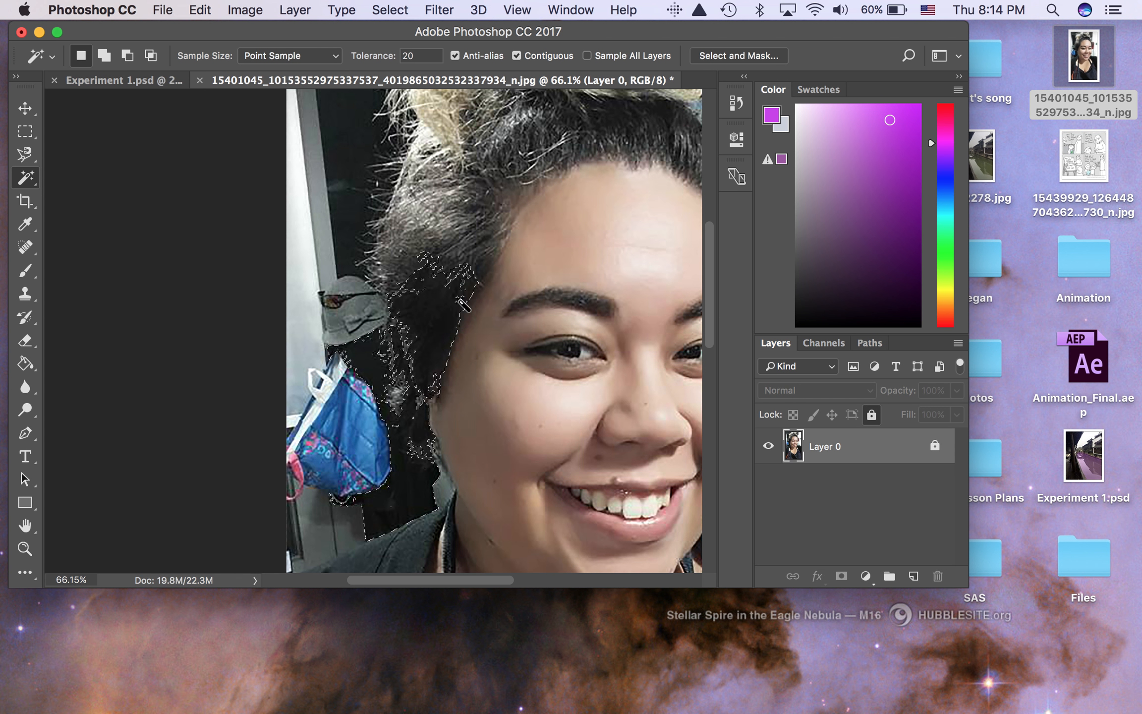
- Select the white wall right of the woman's head with the Magic Wand, unlock Layer 0 and delete the selected wall
scroll(438, 298, right, 3)
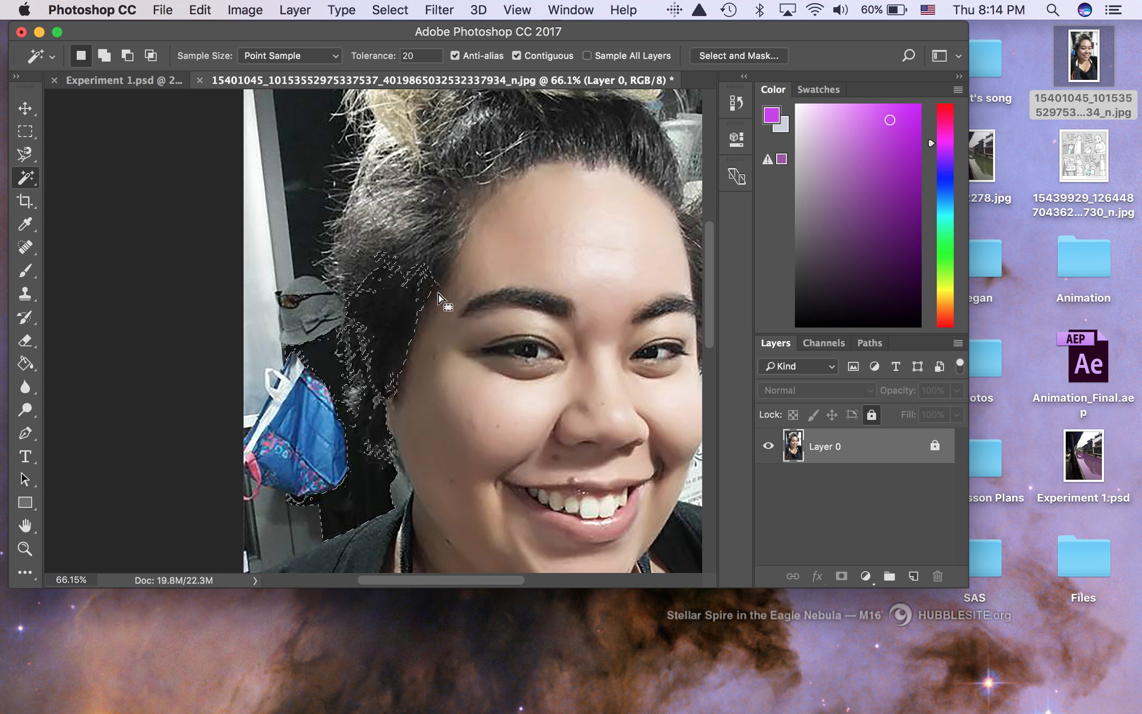
scroll(438, 296, right, 3)
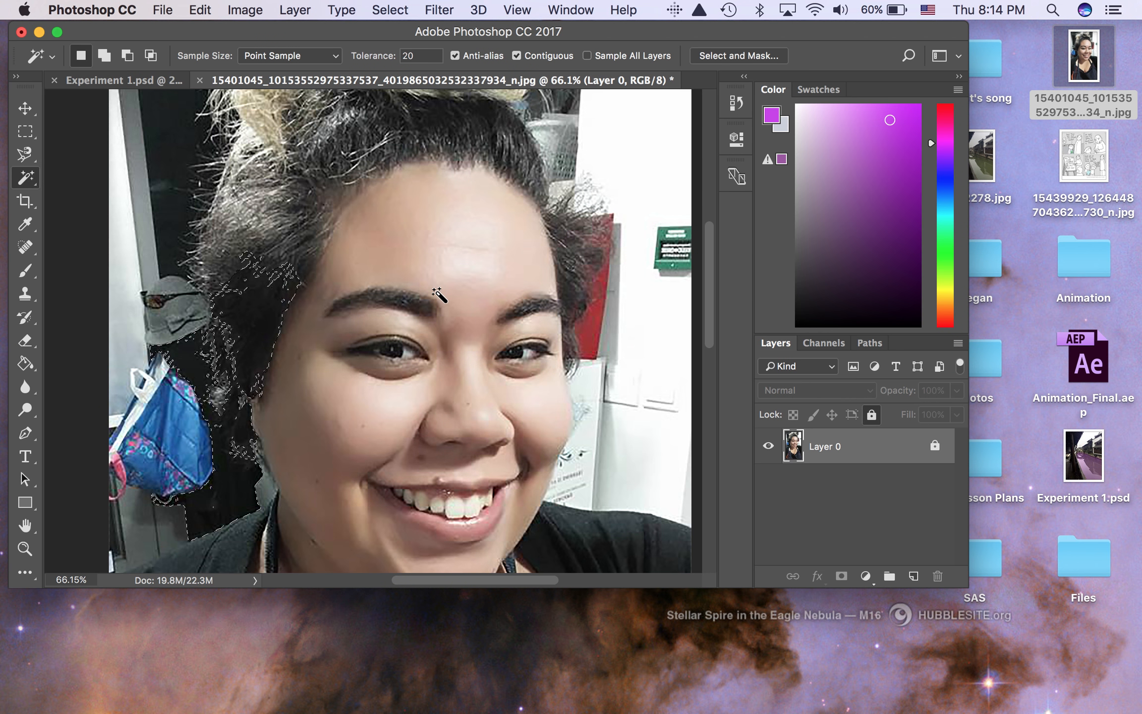
scroll(439, 295, right, 2)
scroll(438, 295, right, 5)
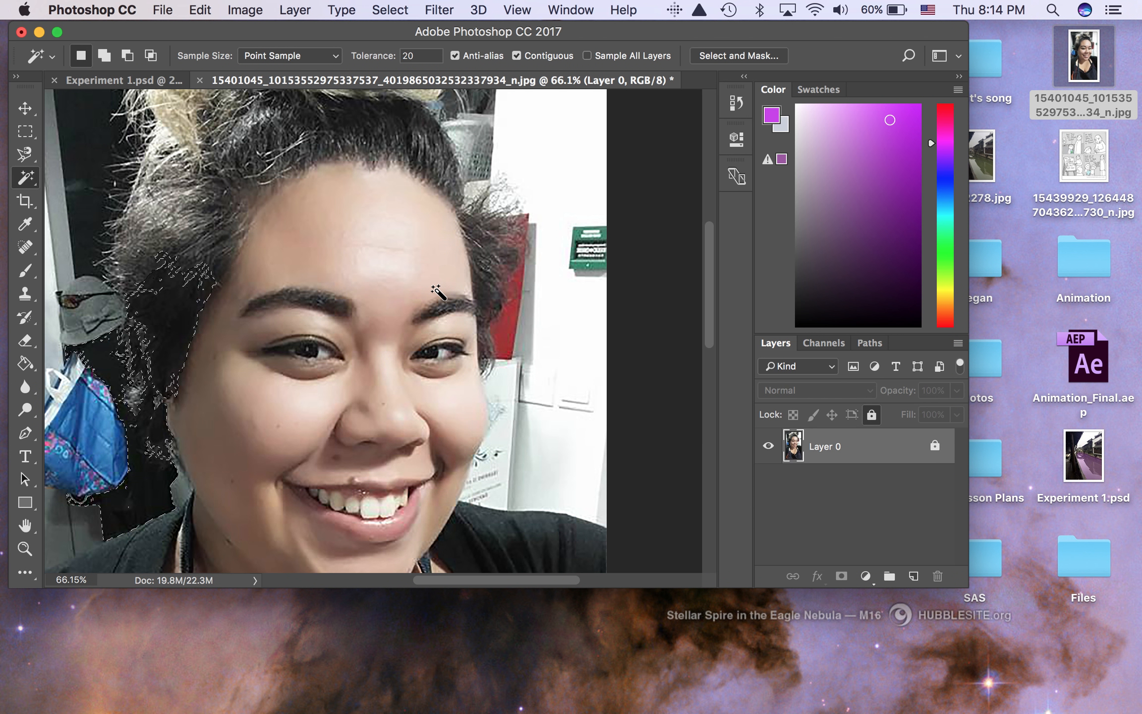
click(549, 315)
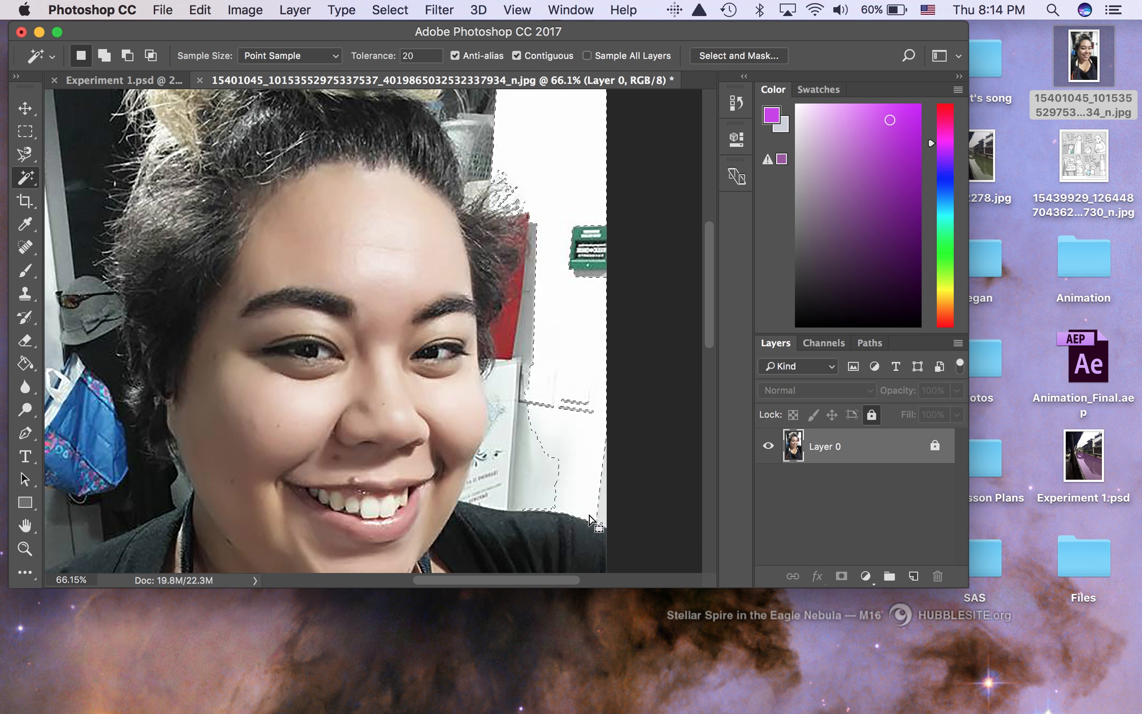
scroll(606, 339, up, 5)
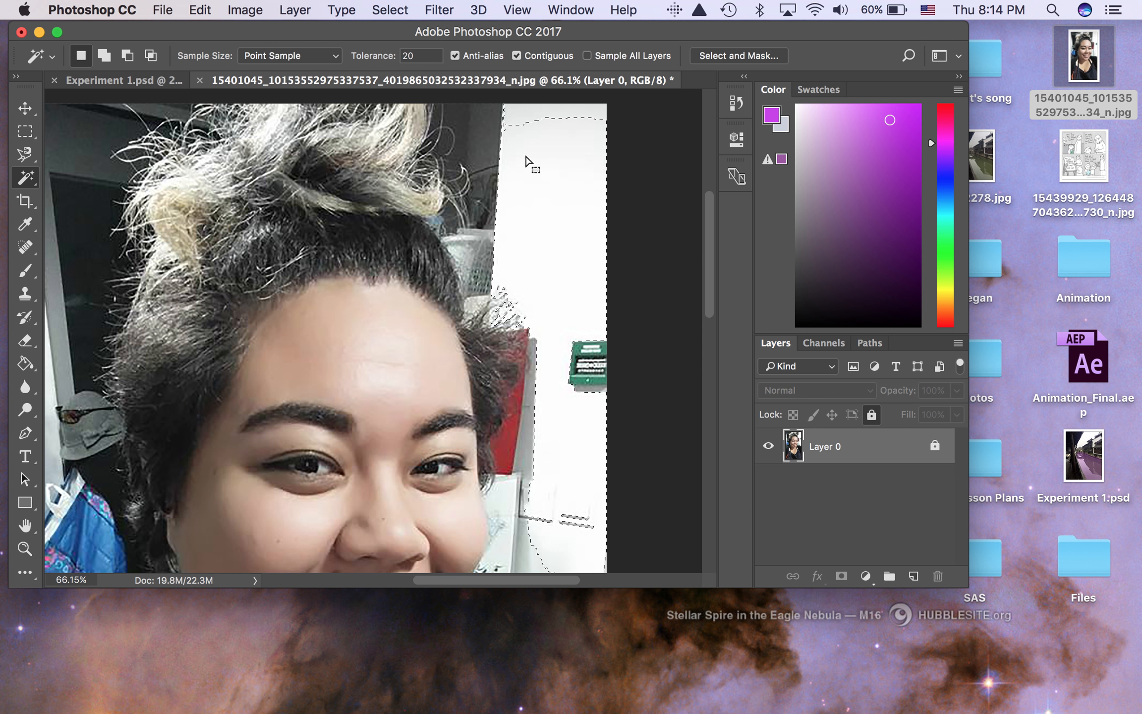
scroll(595, 324, down, 3)
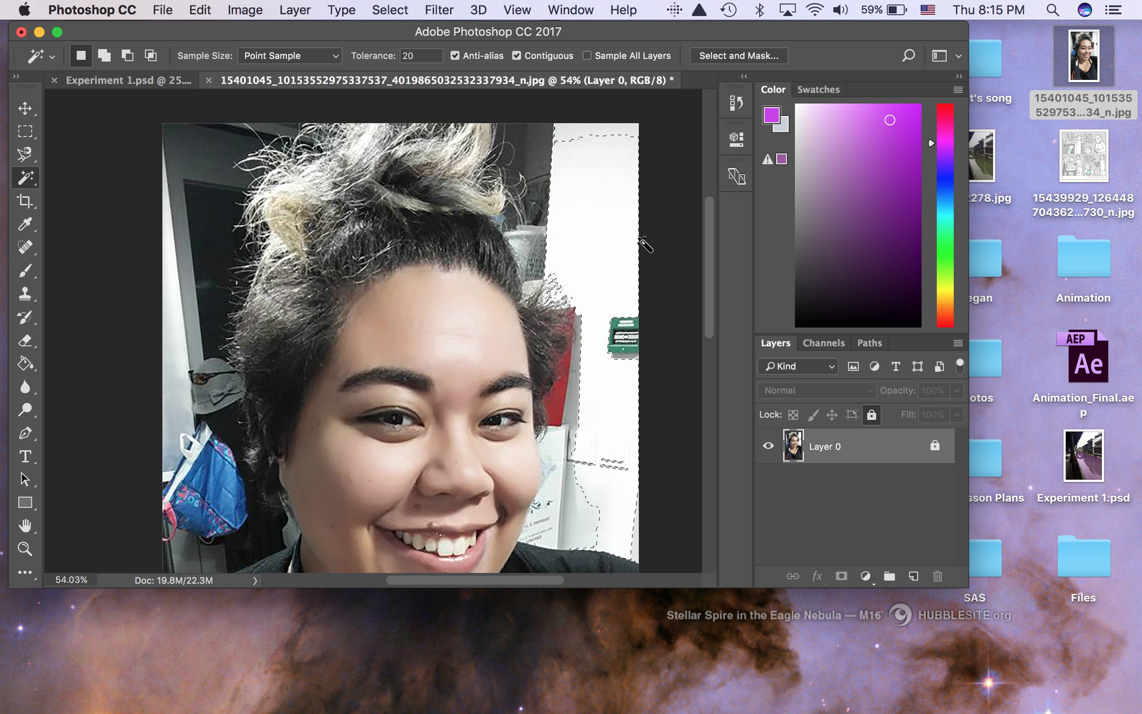
click(935, 447)
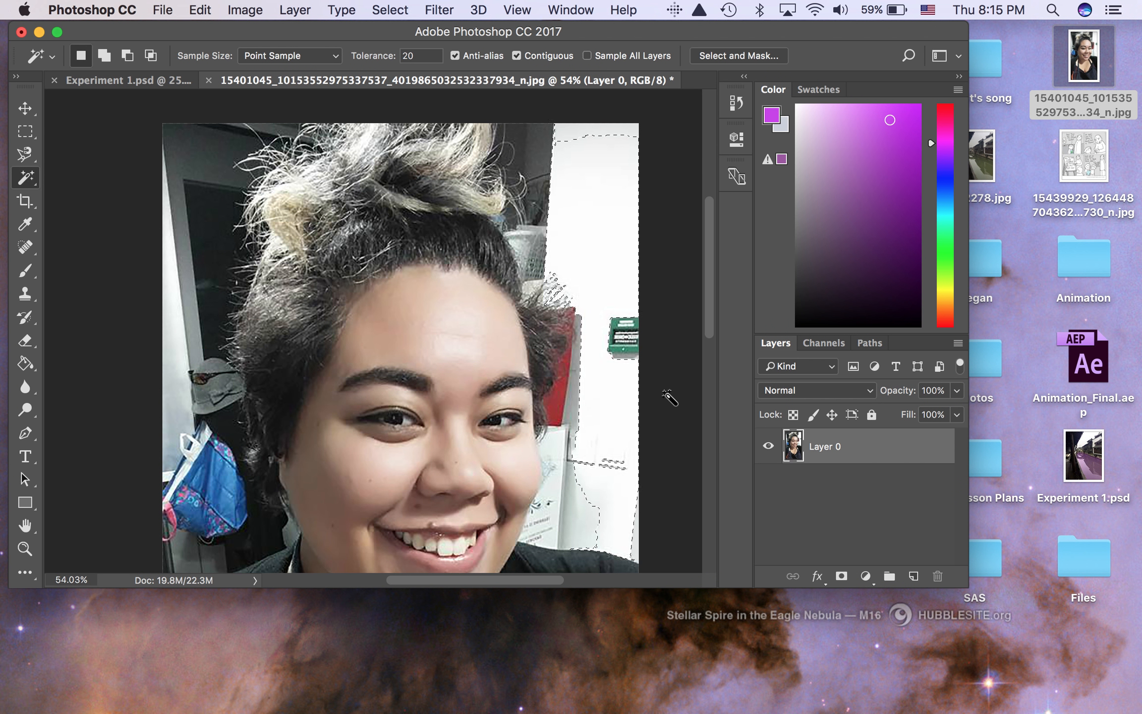
key(Delete)
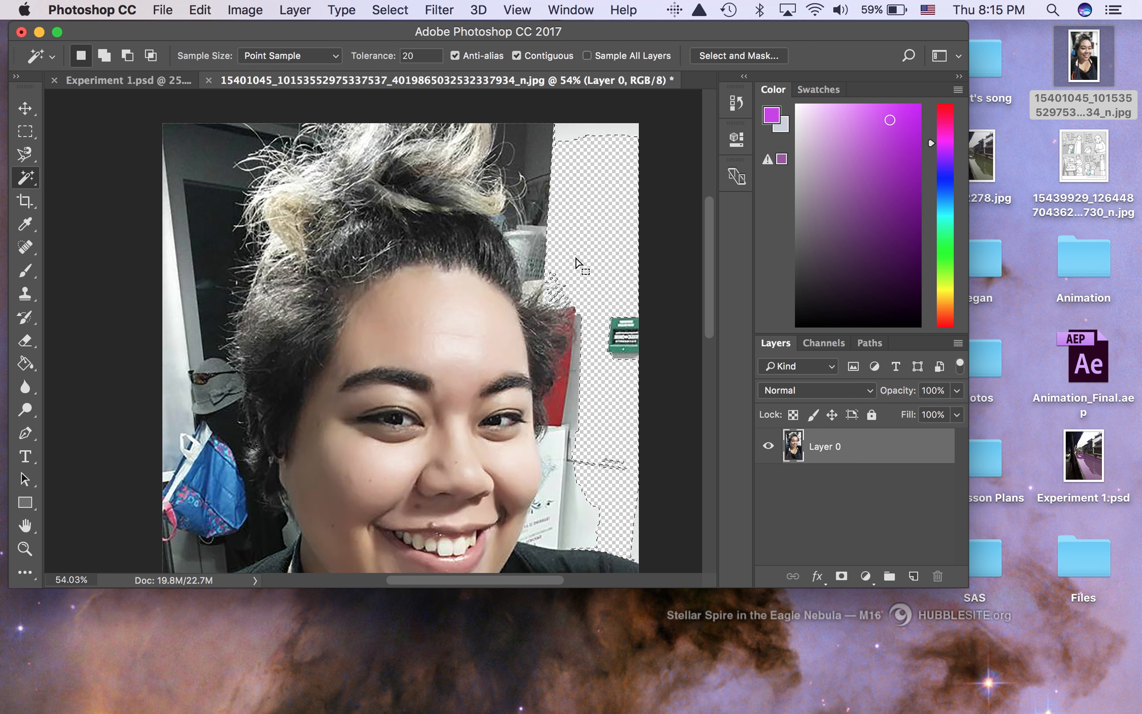
- Select and delete the grey background strip and parts of the basket right of the hair with the Magic Wand
click(574, 132)
click(539, 139)
key(Delete)
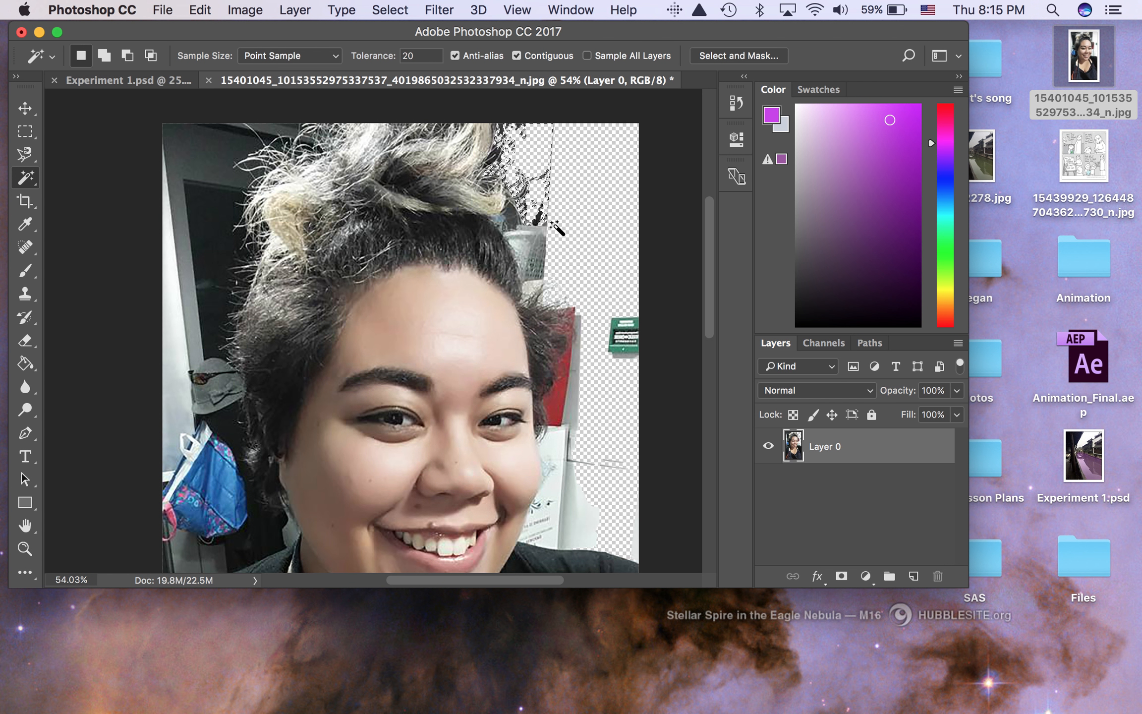
click(540, 237)
click(517, 233)
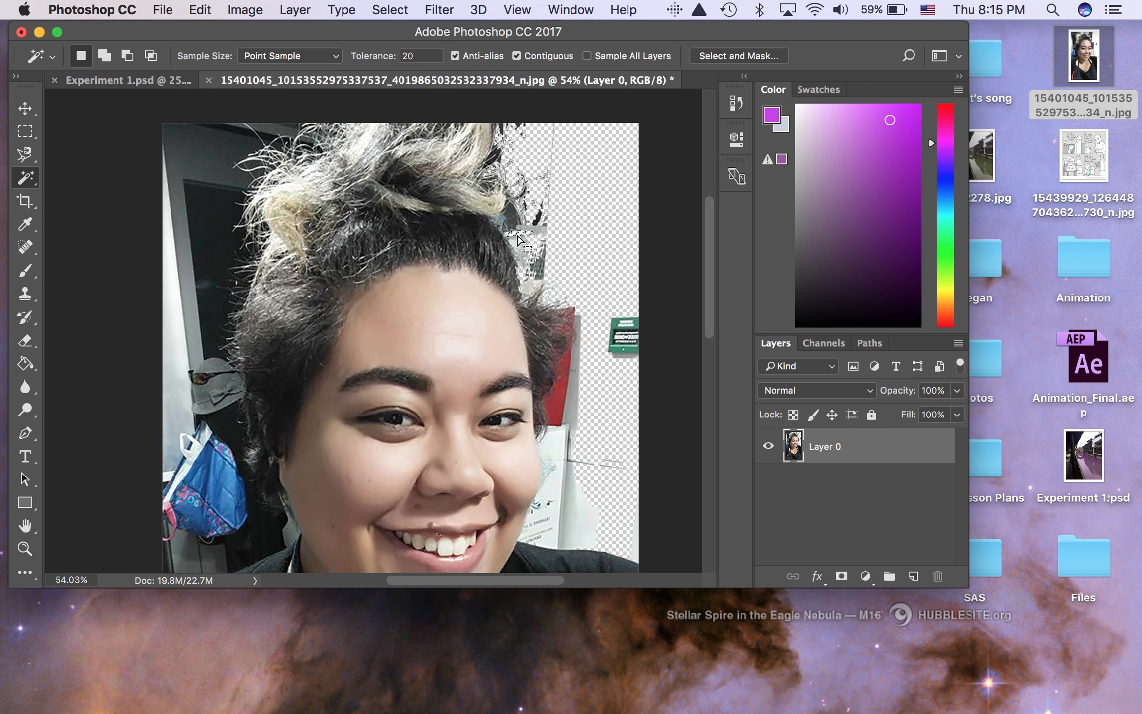
click(541, 259)
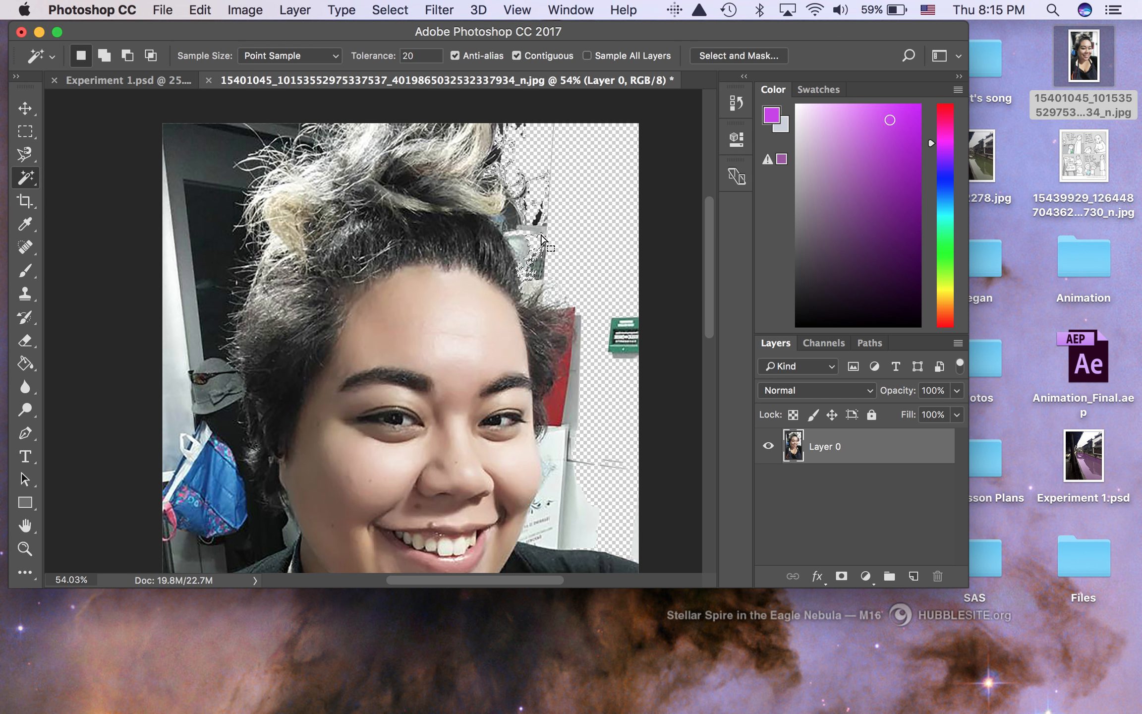
key(Delete)
- Select and delete areas of the red object, the white poster and the wall pieces beside the woman's right-hand cheek and shoulder
click(574, 381)
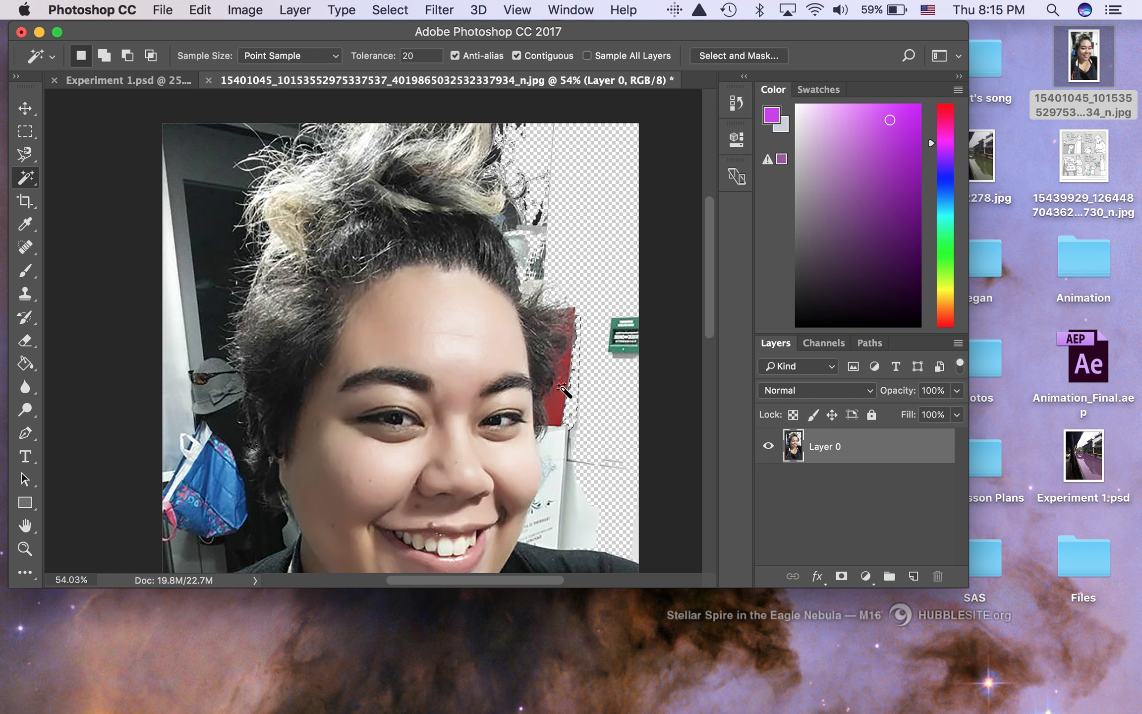
key(Delete)
click(562, 446)
key(Delete)
click(582, 519)
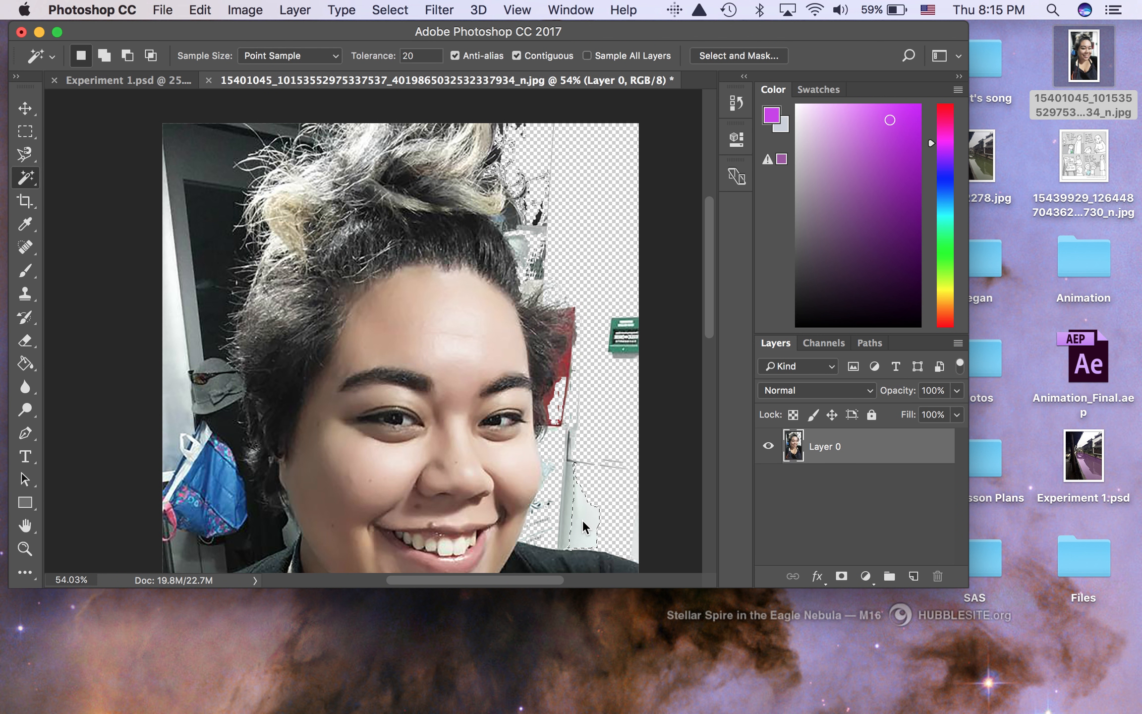
key(Delete)
click(568, 516)
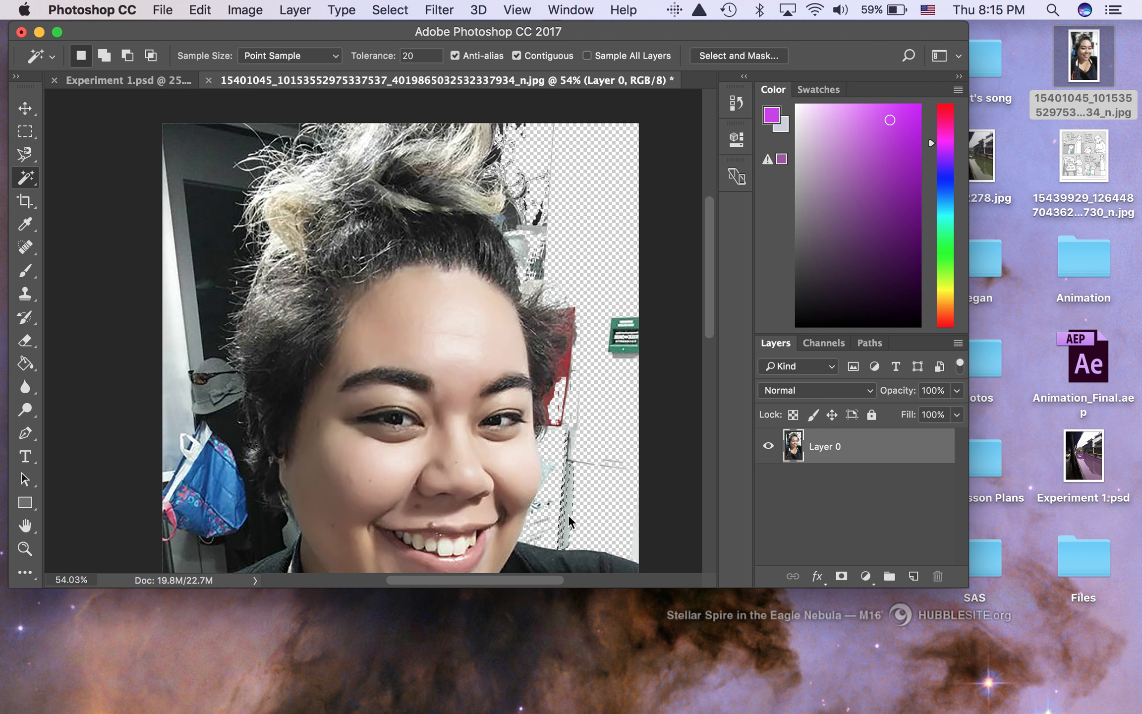
key(Delete)
- Select and delete the dark doorway and the dark frame above it on the portrait's left side
scroll(568, 515, down, 10)
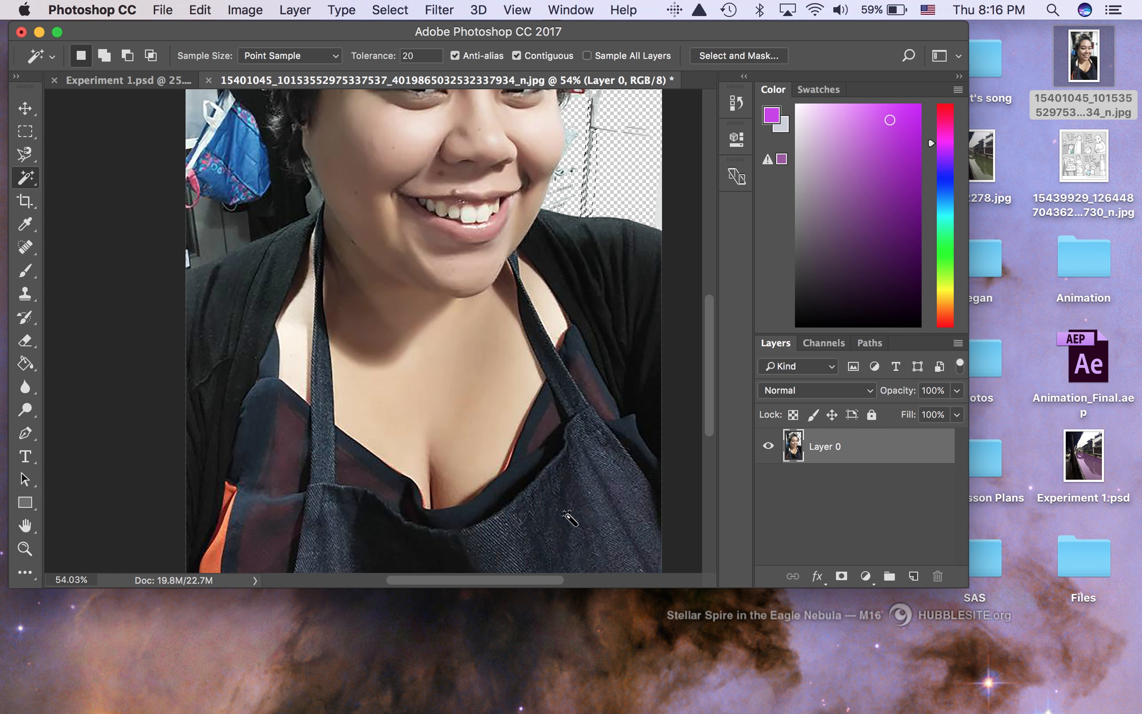
scroll(569, 518, up, 8)
scroll(569, 518, left, 5)
scroll(569, 518, up, 2)
click(429, 189)
key(Delete)
click(413, 124)
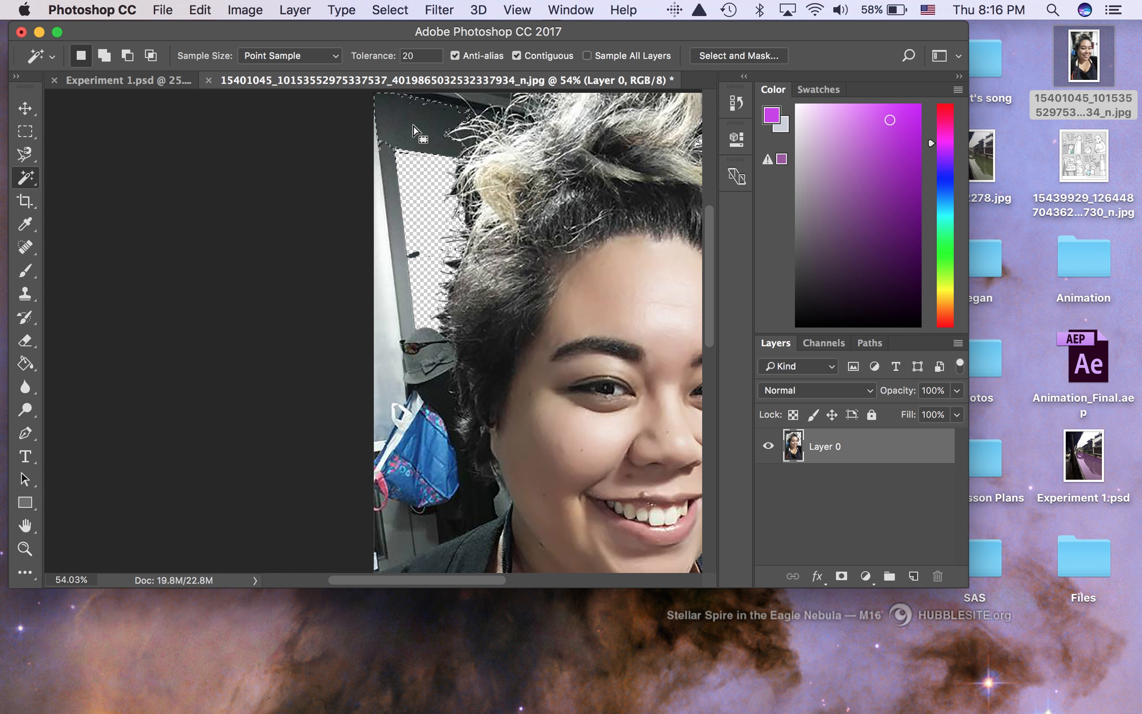
key(Delete)
- Select and delete the light wall strip at the portrait's left edge and the wall patch above the blue bag
click(381, 208)
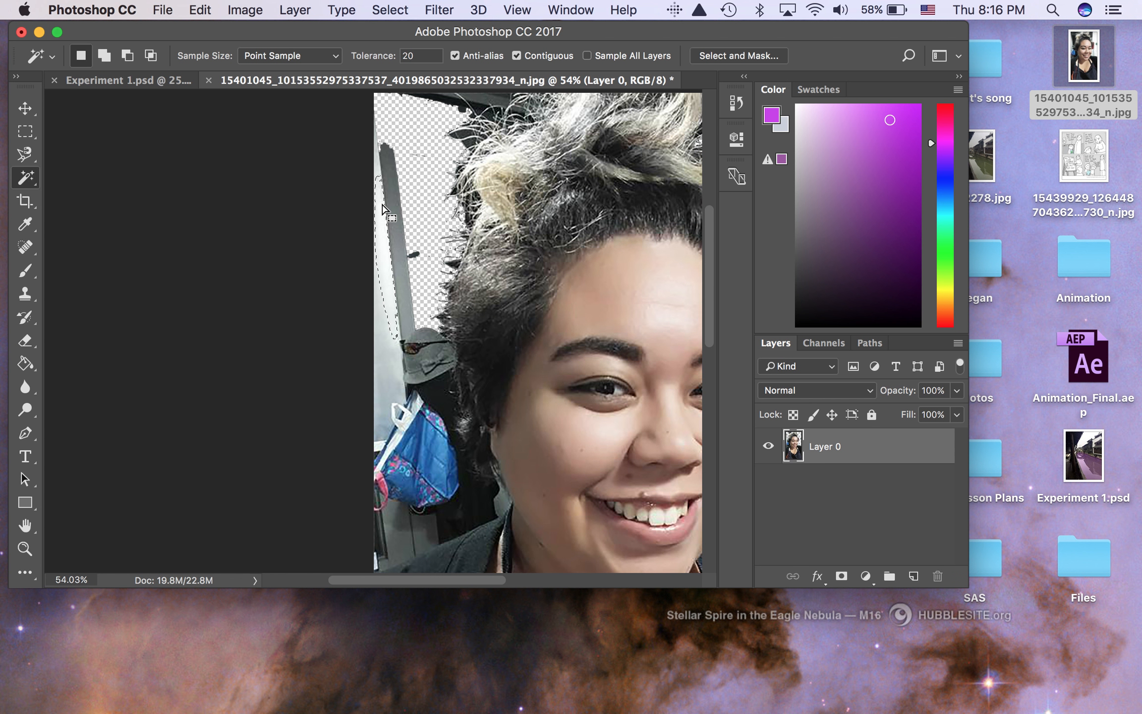
click(393, 218)
key(Delete)
click(390, 401)
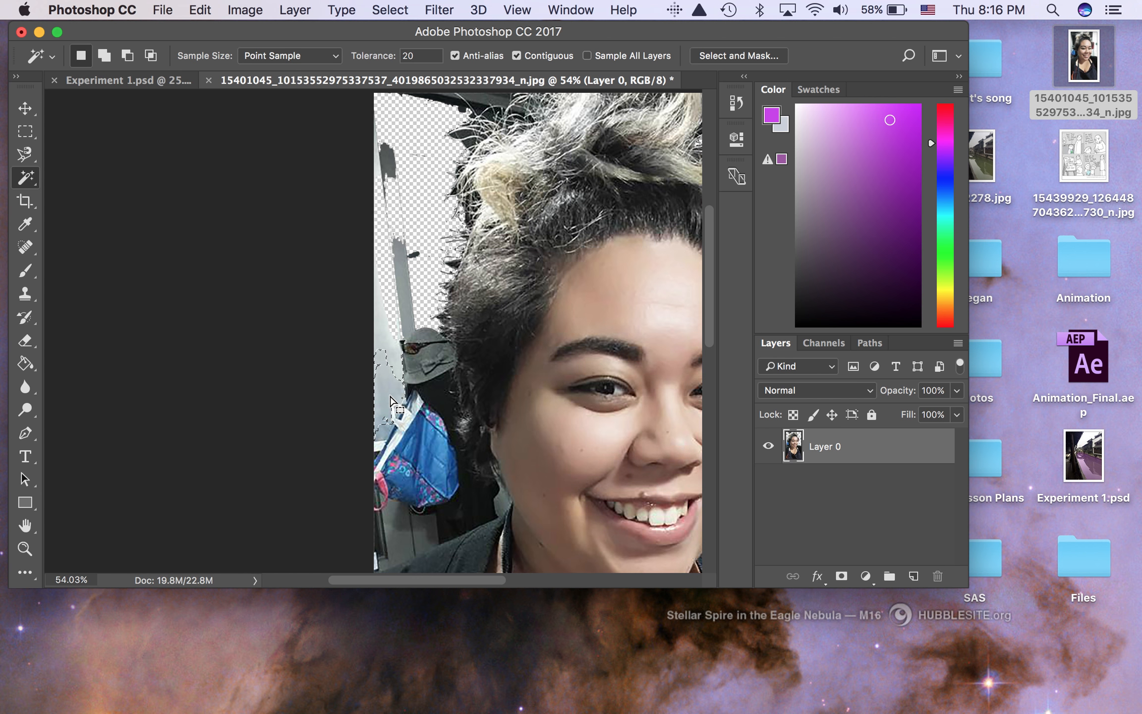
key(Delete)
- Try Magic Wand selections on the blue bag and the grey area below it, and clear the selection
click(420, 459)
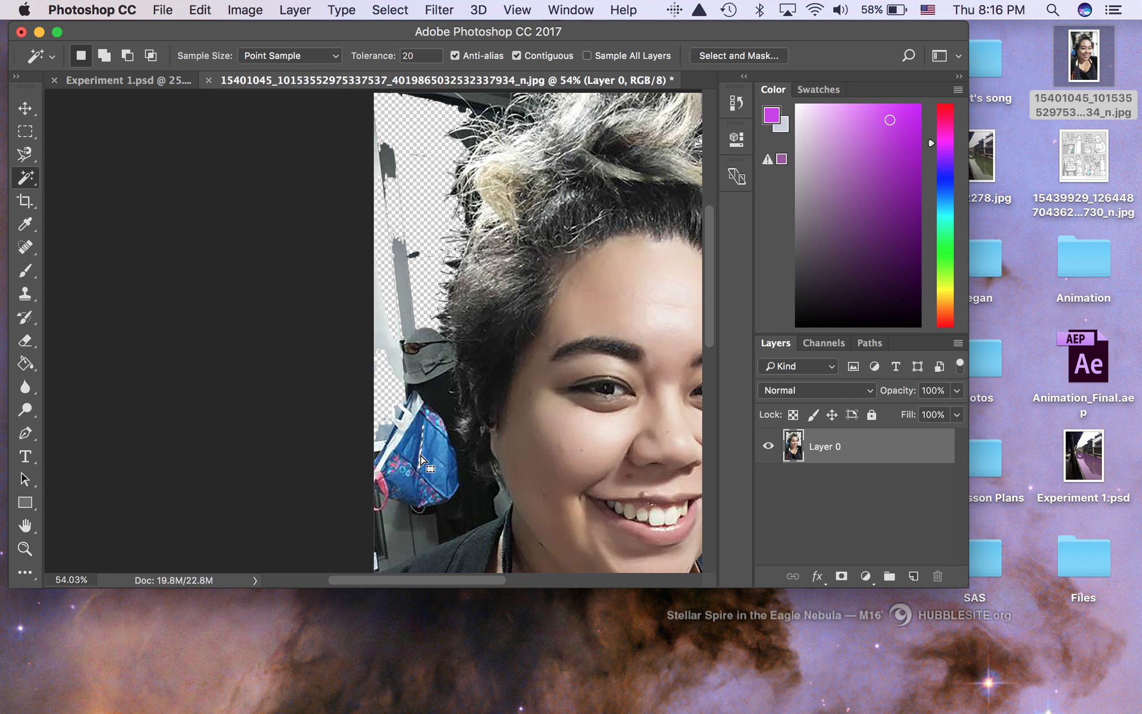
click(404, 527)
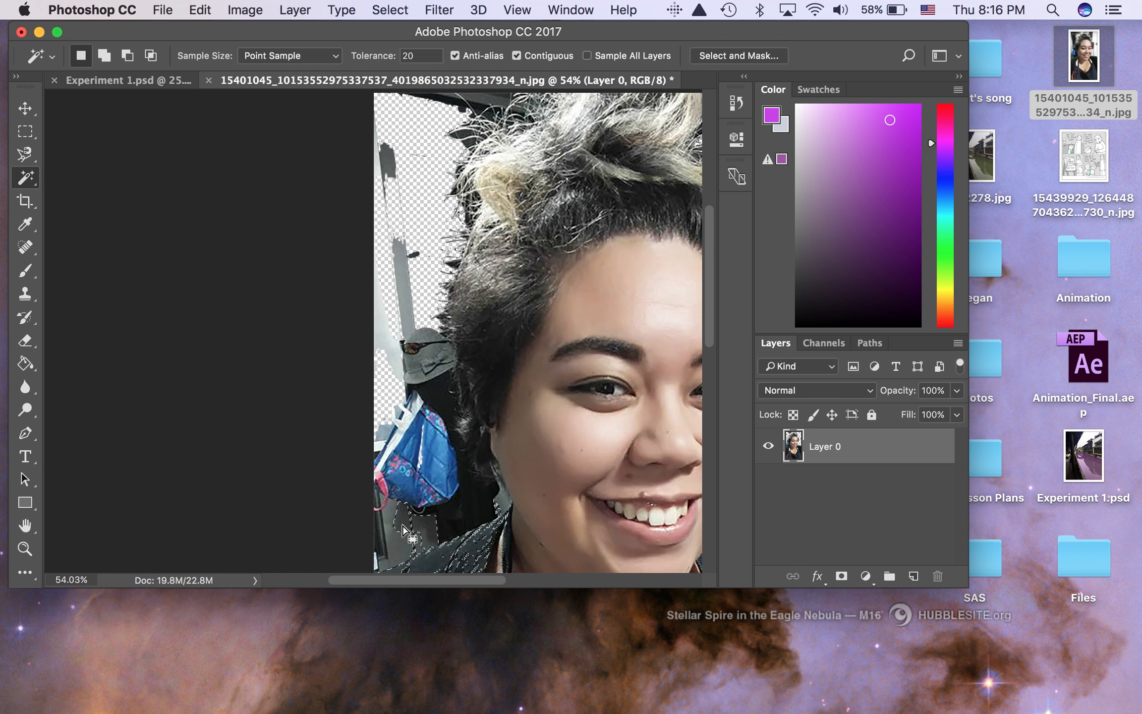
scroll(421, 516, down, 5)
scroll(421, 516, right, 4)
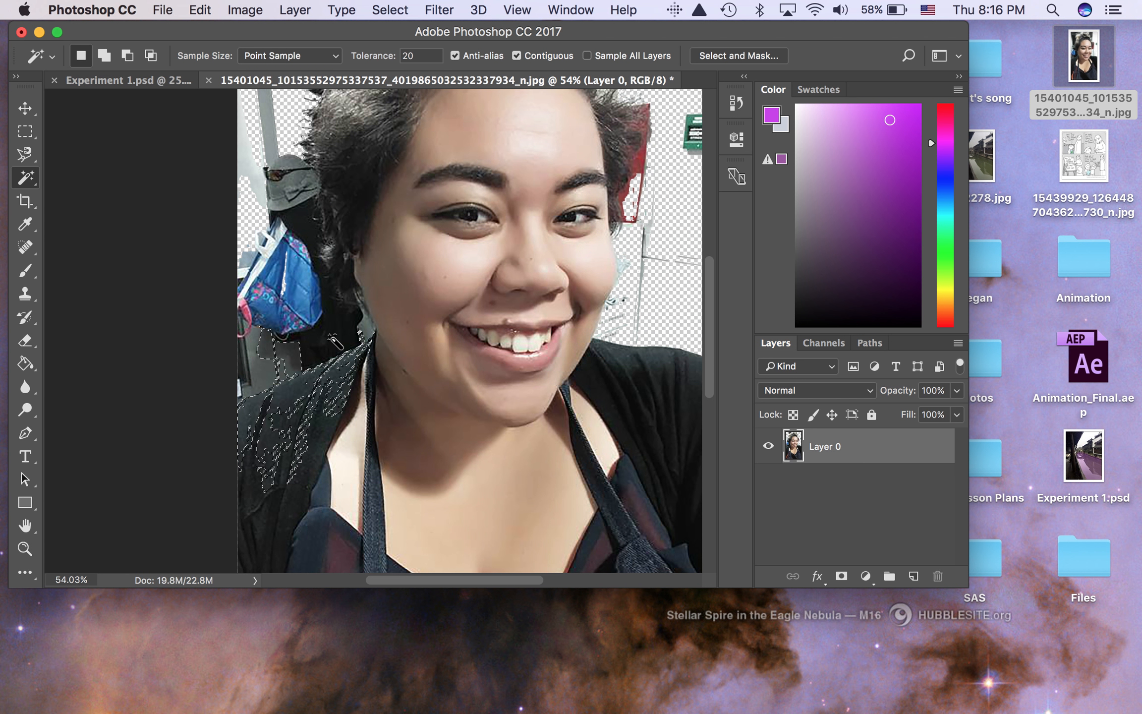
key(super+d)
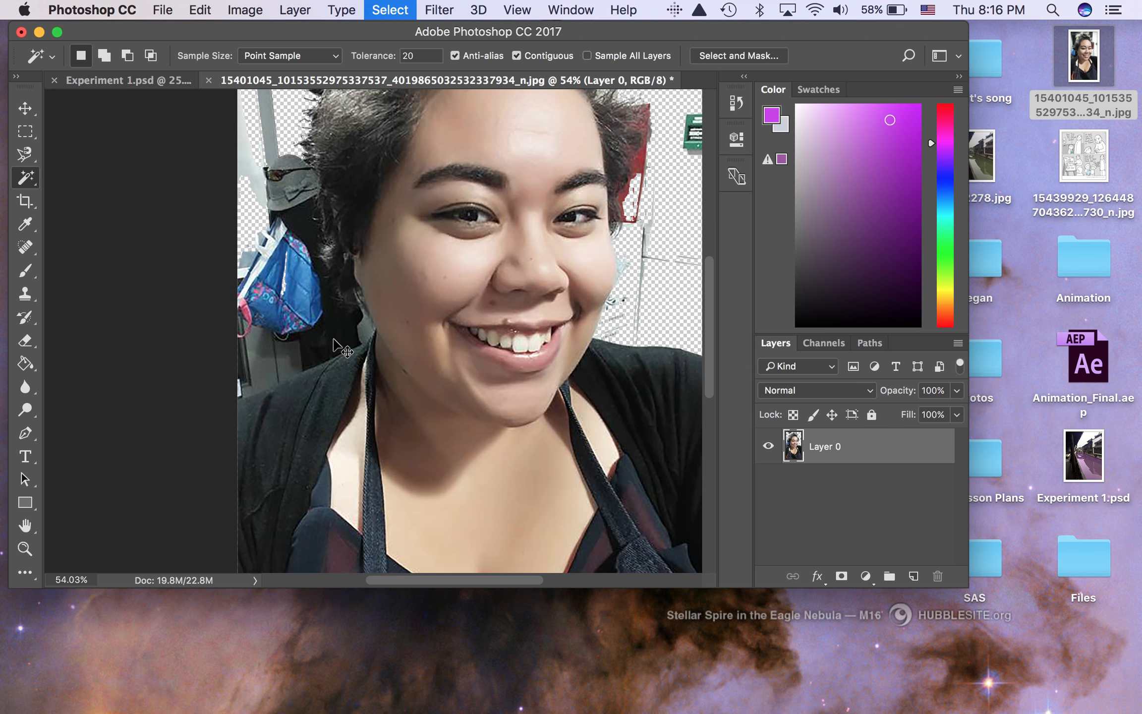
- Try the plain Lasso tool and switch to the Magnetic Lasso tool
scroll(335, 341, up, 10)
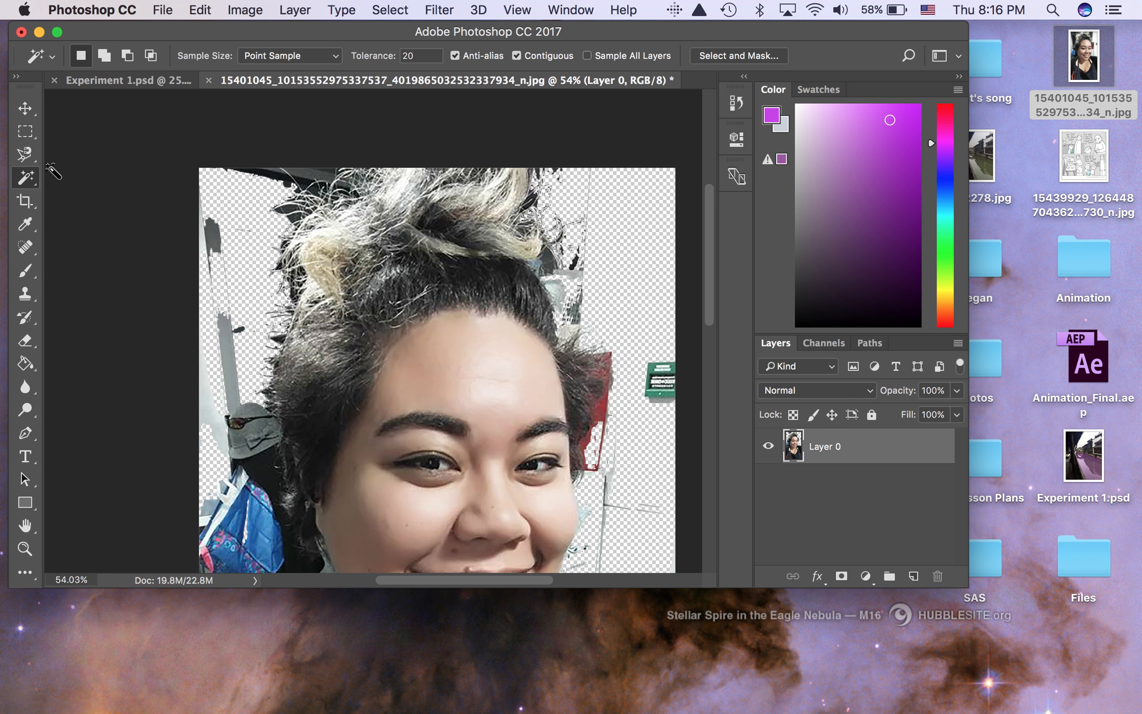
click(27, 158)
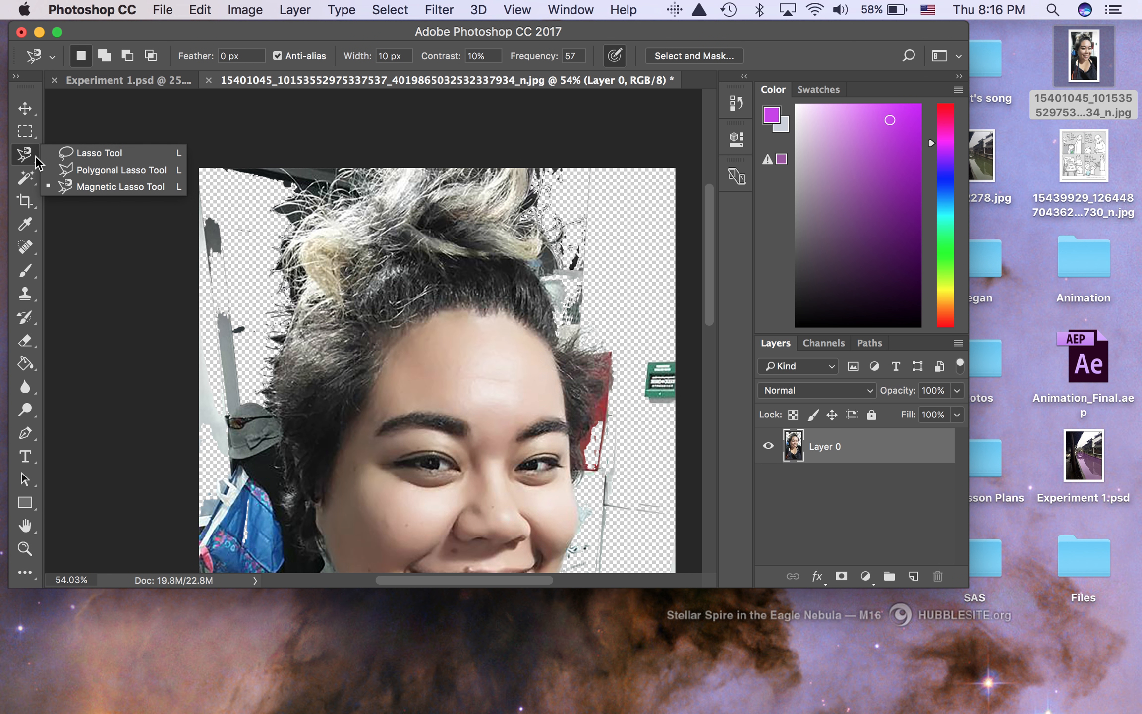
click(74, 155)
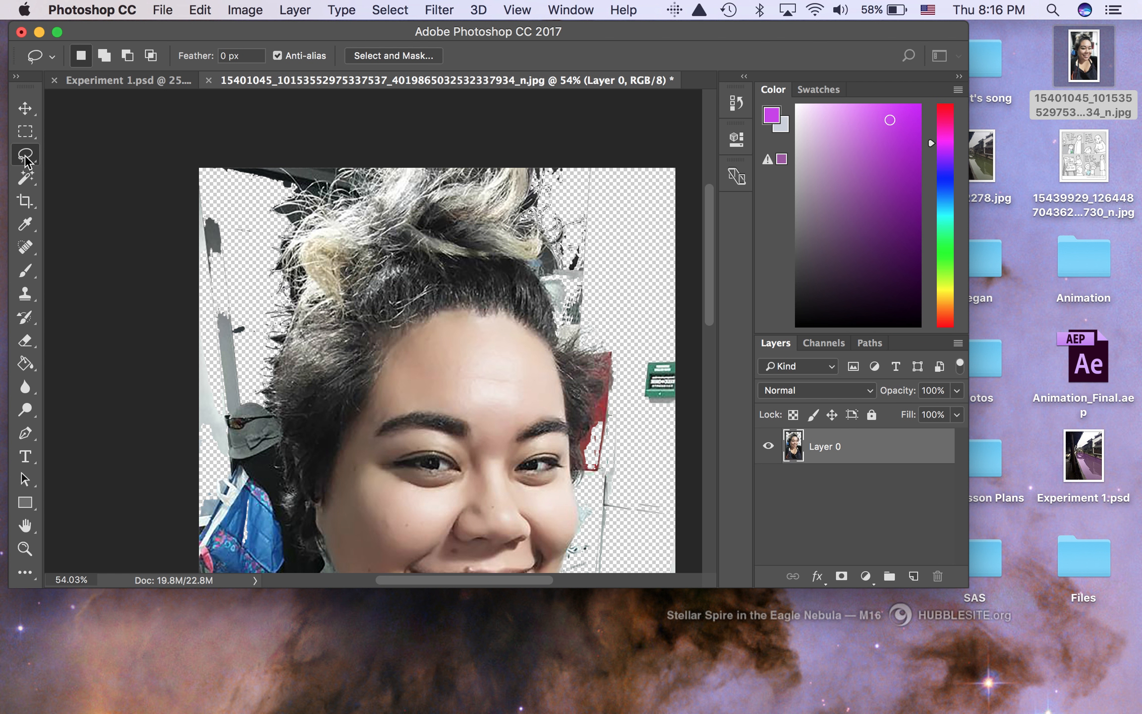
click(27, 157)
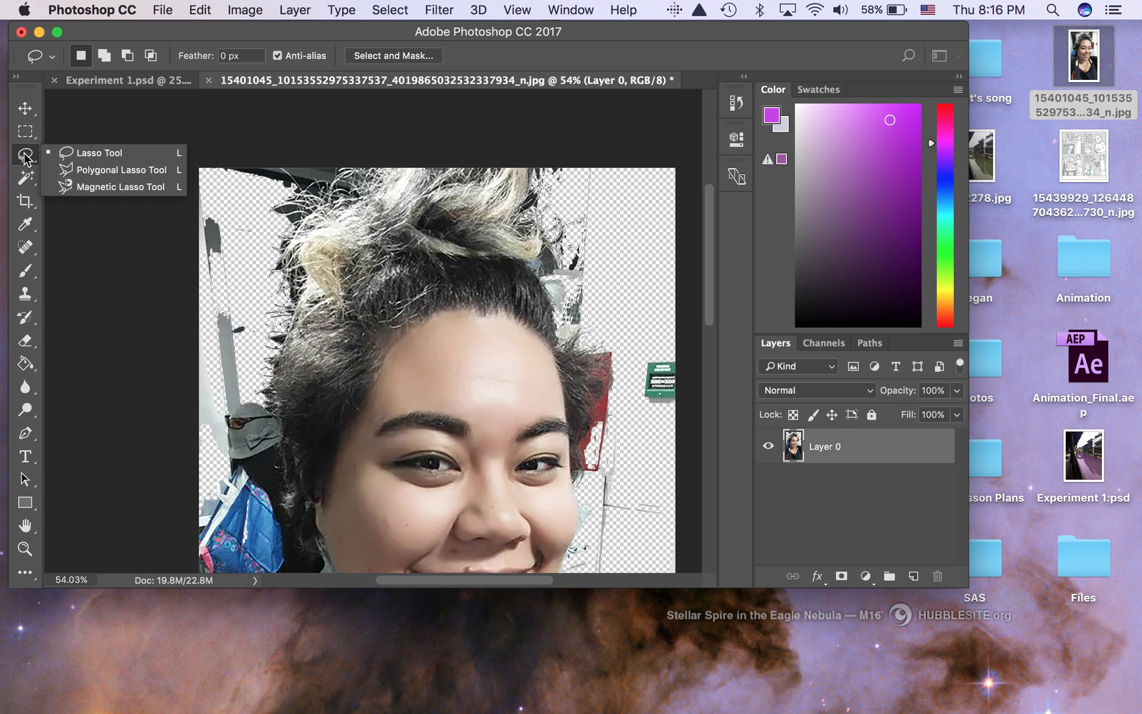
click(75, 185)
- Trace a closed Magnetic Lasso selection around the woman, following her shoulders, face, hair and the lower image edges
scroll(72, 186, down, 5)
scroll(72, 186, down, 3)
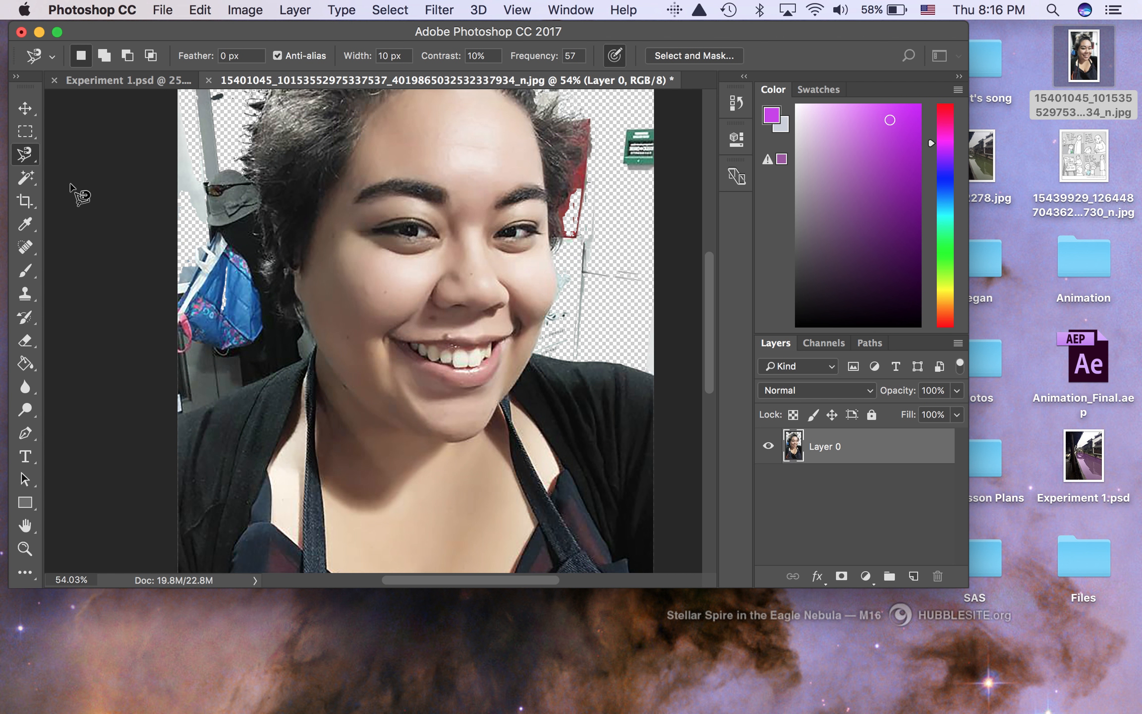
scroll(71, 185, up, 1)
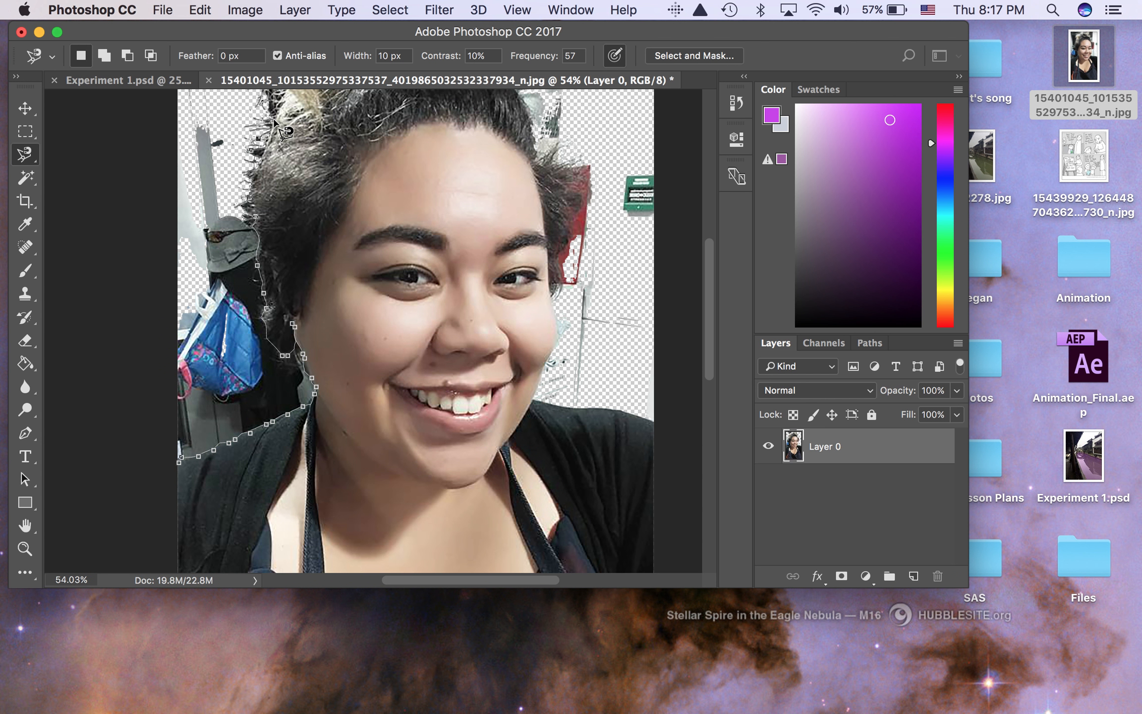
scroll(276, 121, up, 3)
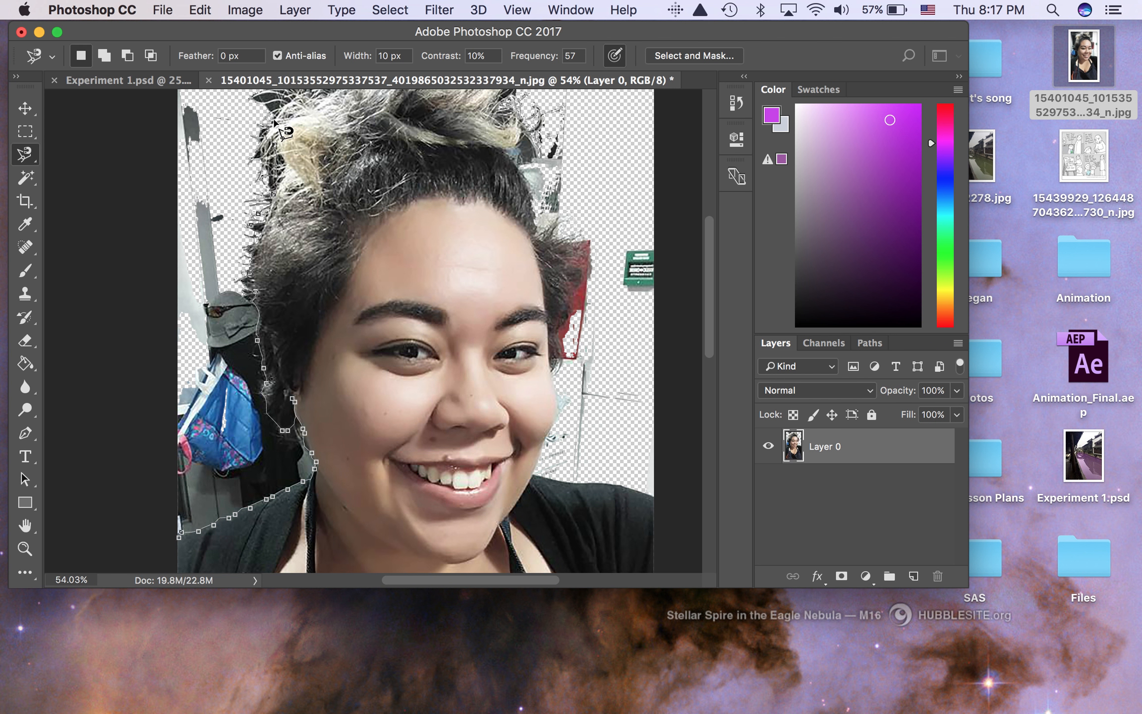
scroll(294, 100, up, 2)
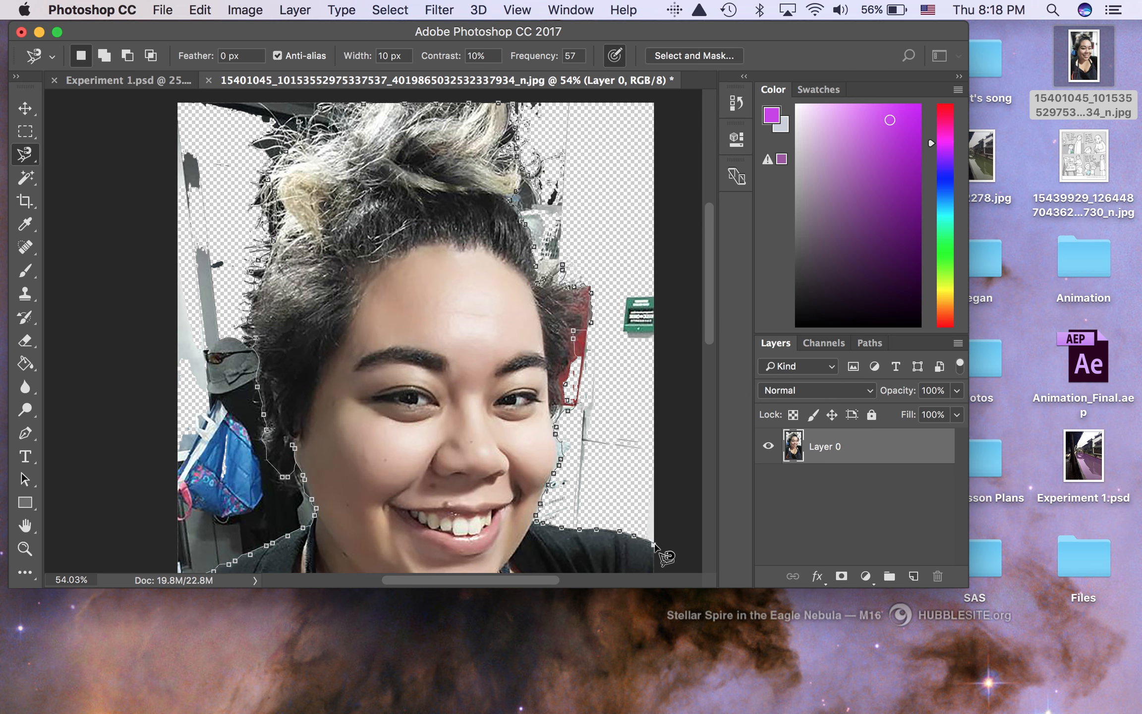
scroll(655, 545, down, 5)
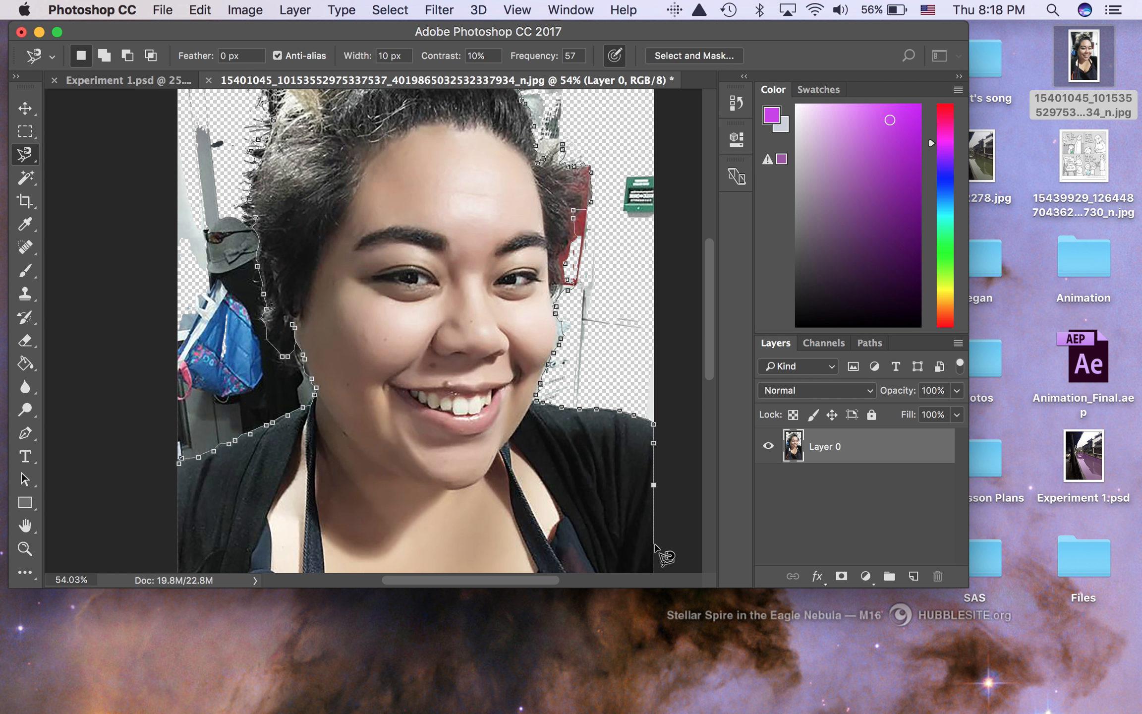
scroll(657, 550, down, 6)
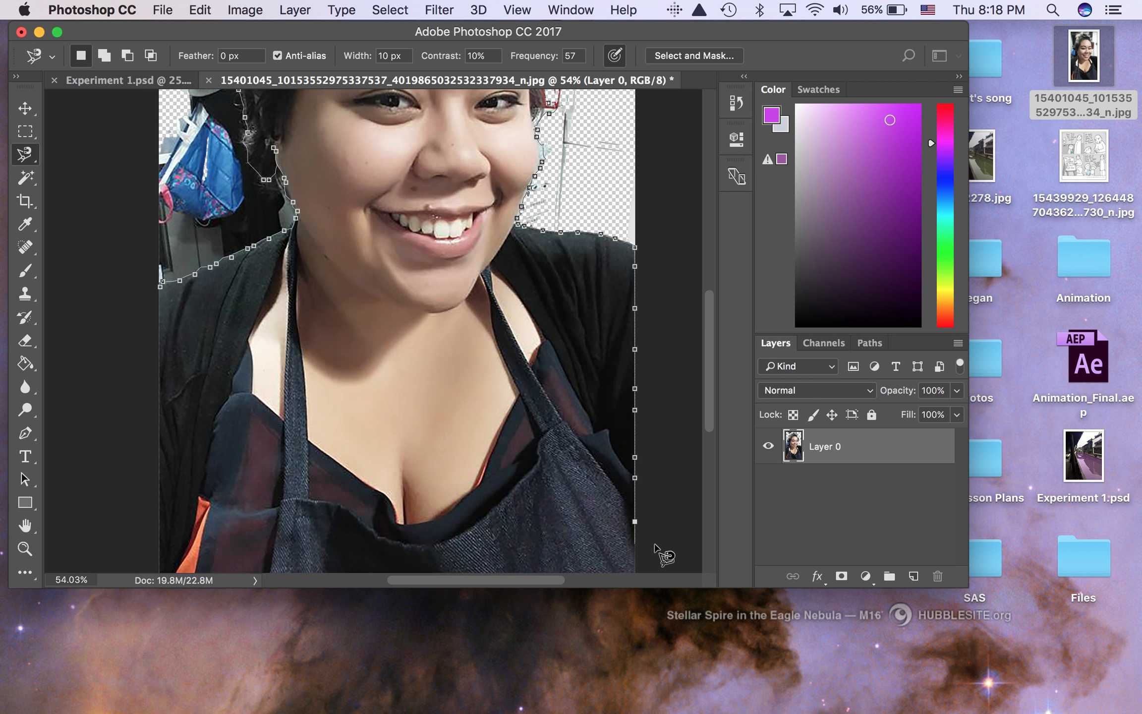
scroll(659, 553, down, 5)
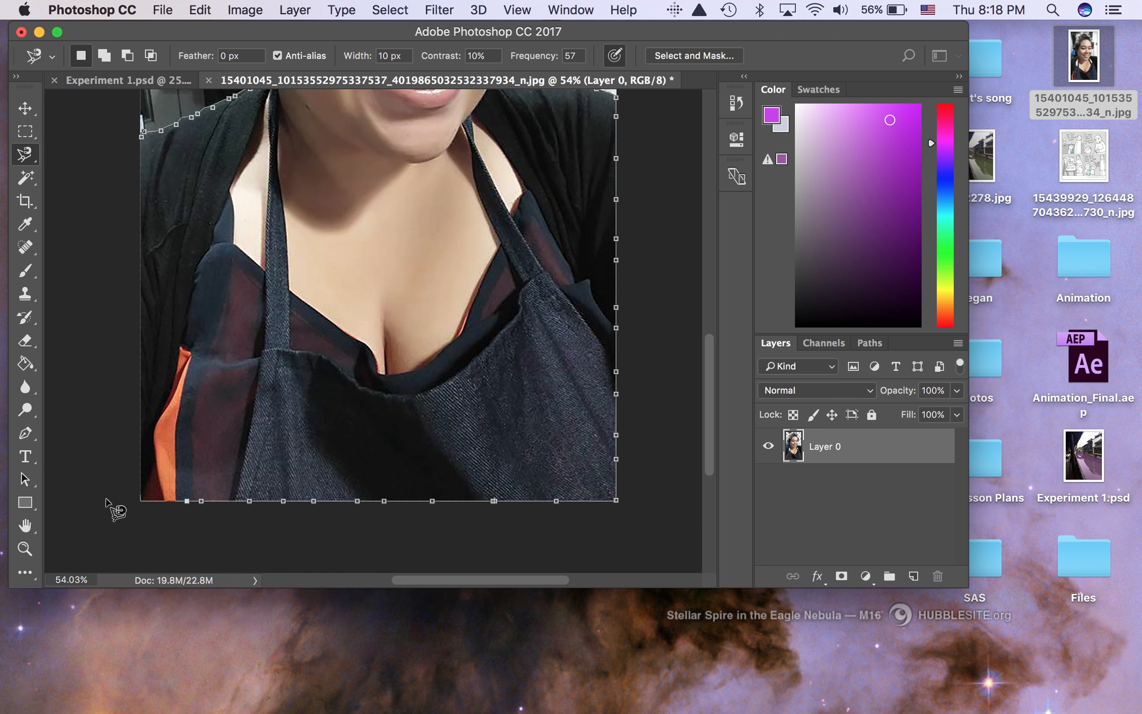
scroll(106, 496, up, 3)
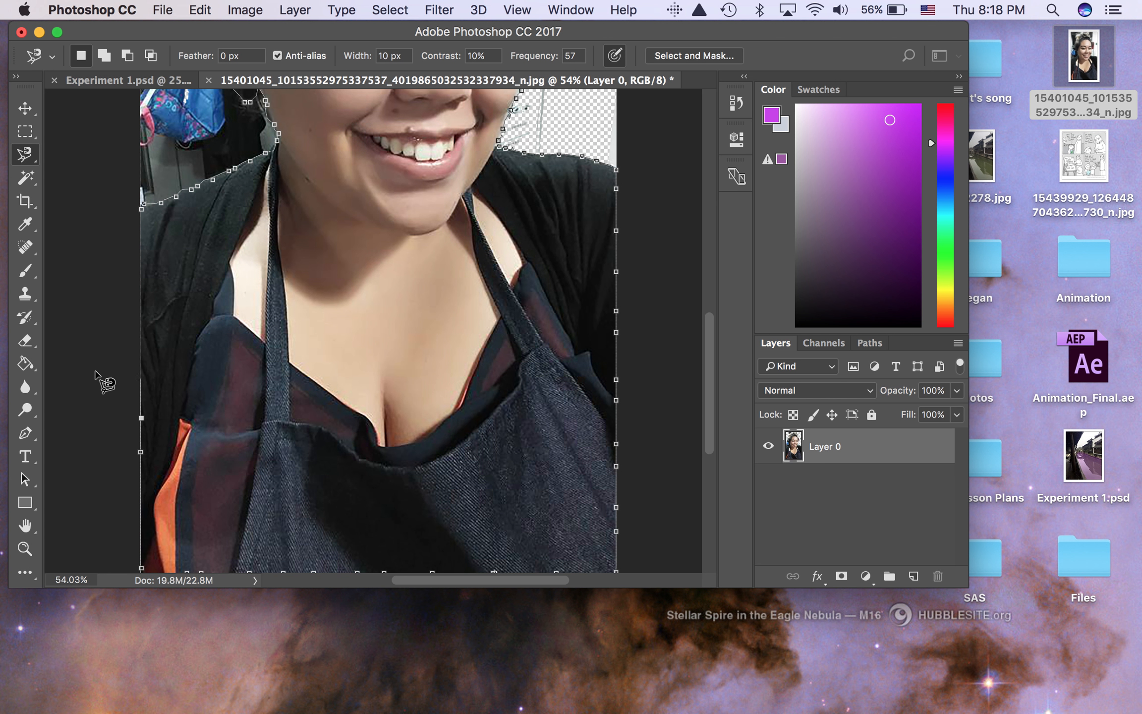
click(141, 205)
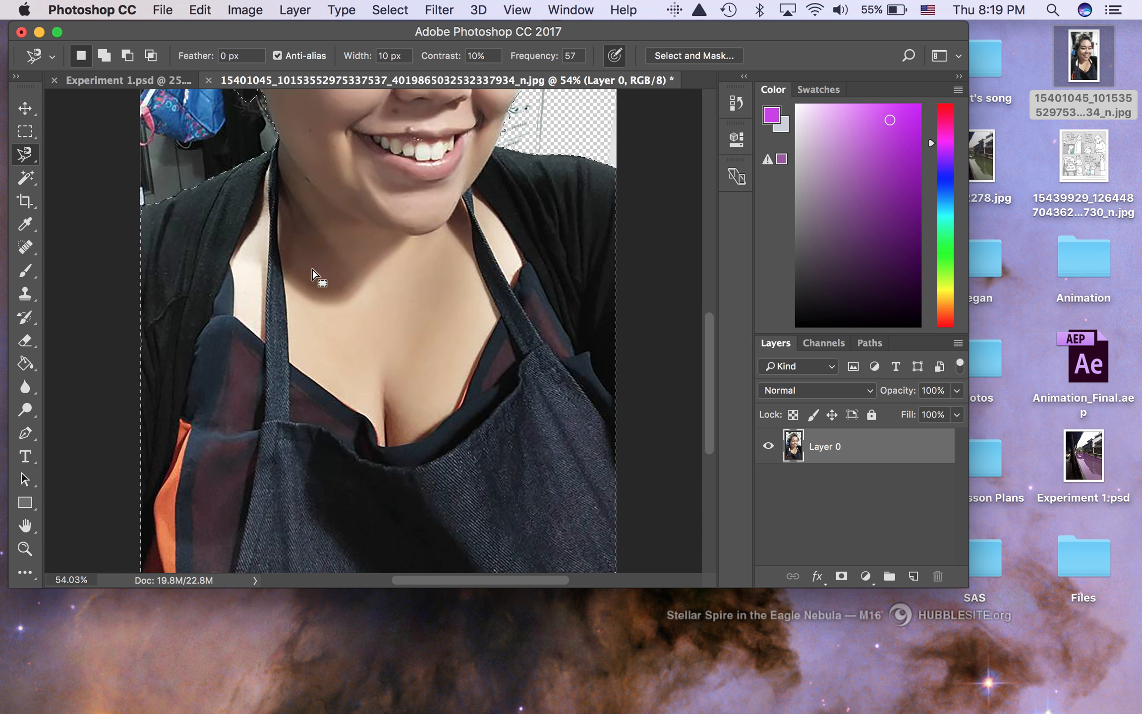
- Try deleting the contents of the traced selection, undo the deletion and check the History
scroll(332, 281, up, 10)
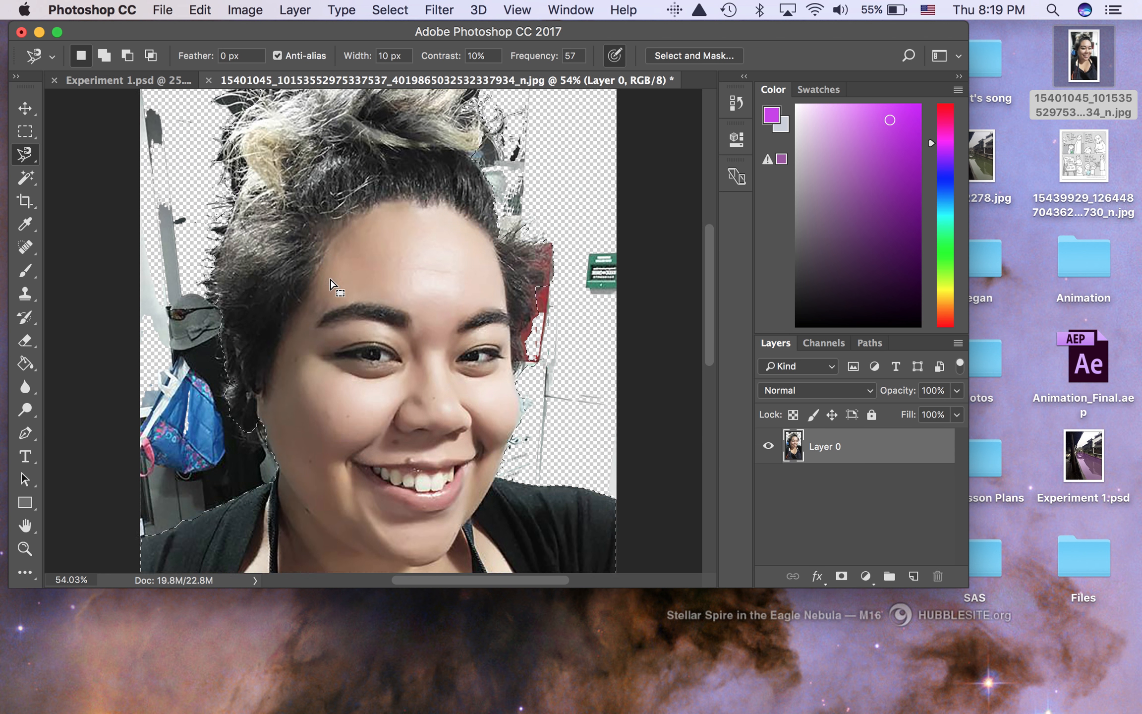
scroll(330, 279, up, 2)
scroll(331, 279, down, 3)
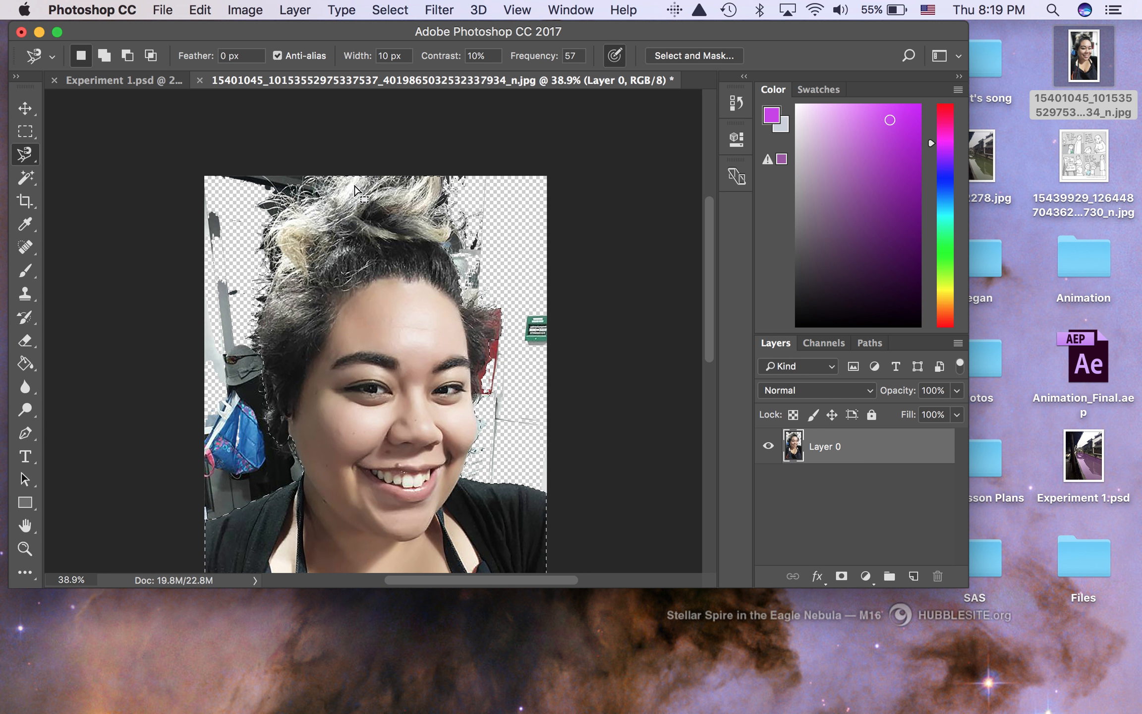
scroll(355, 190, down, 2)
scroll(355, 191, down, 4)
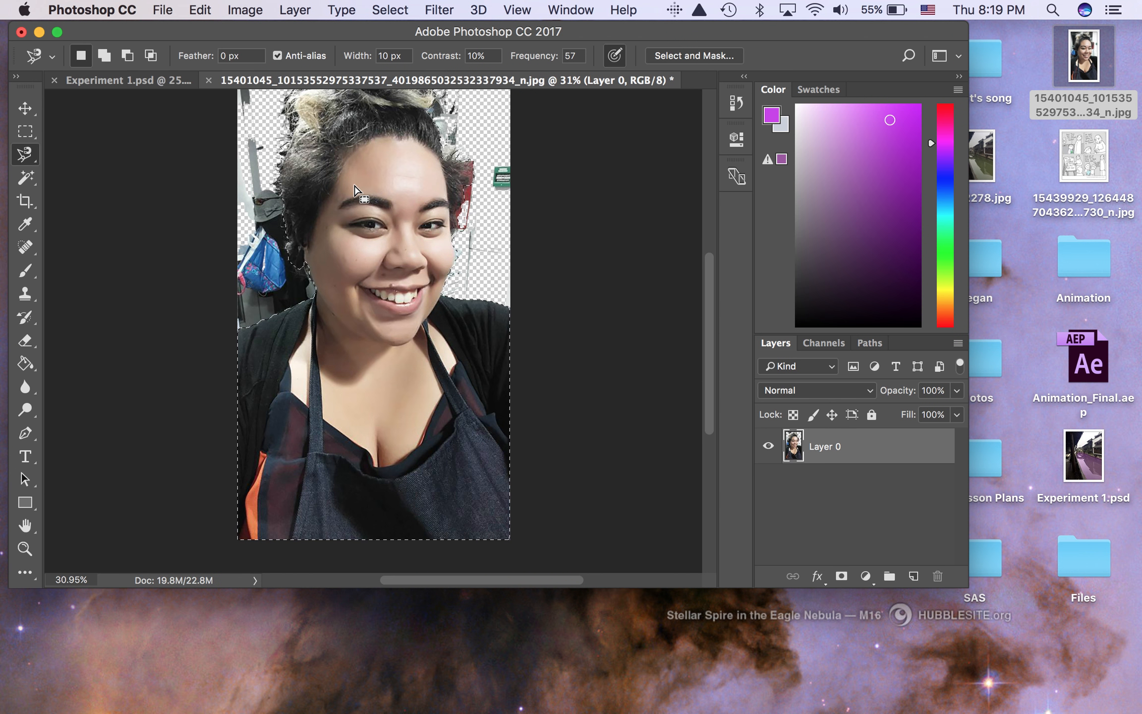
key(Delete)
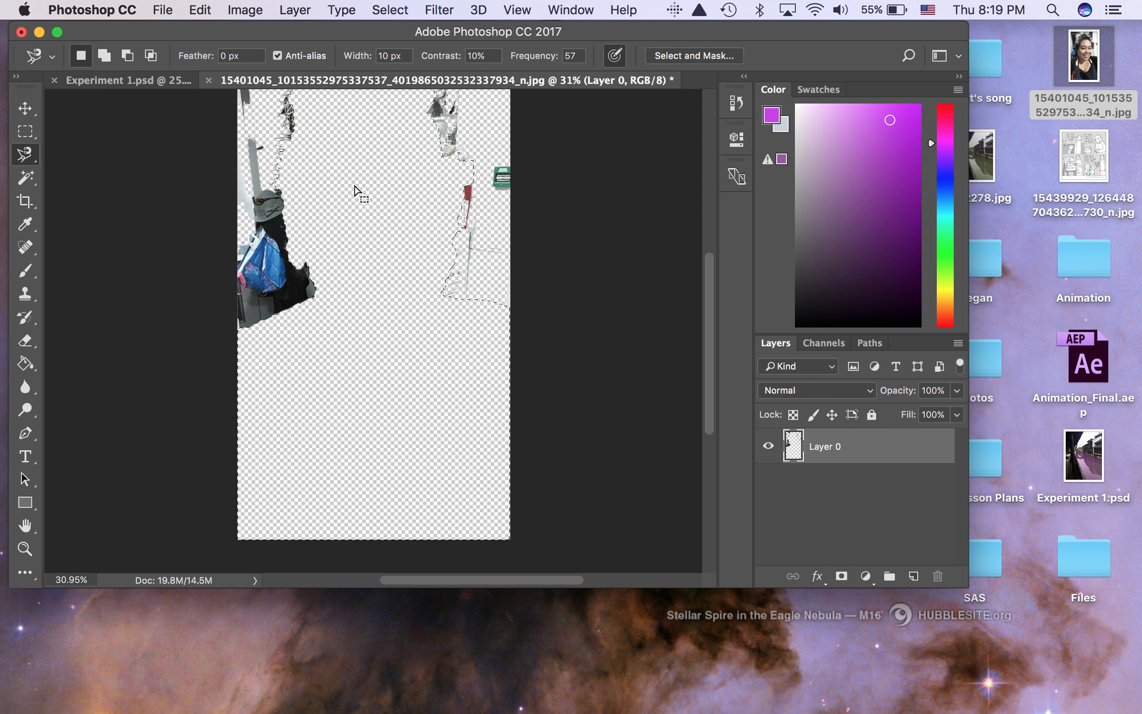
key(super+z)
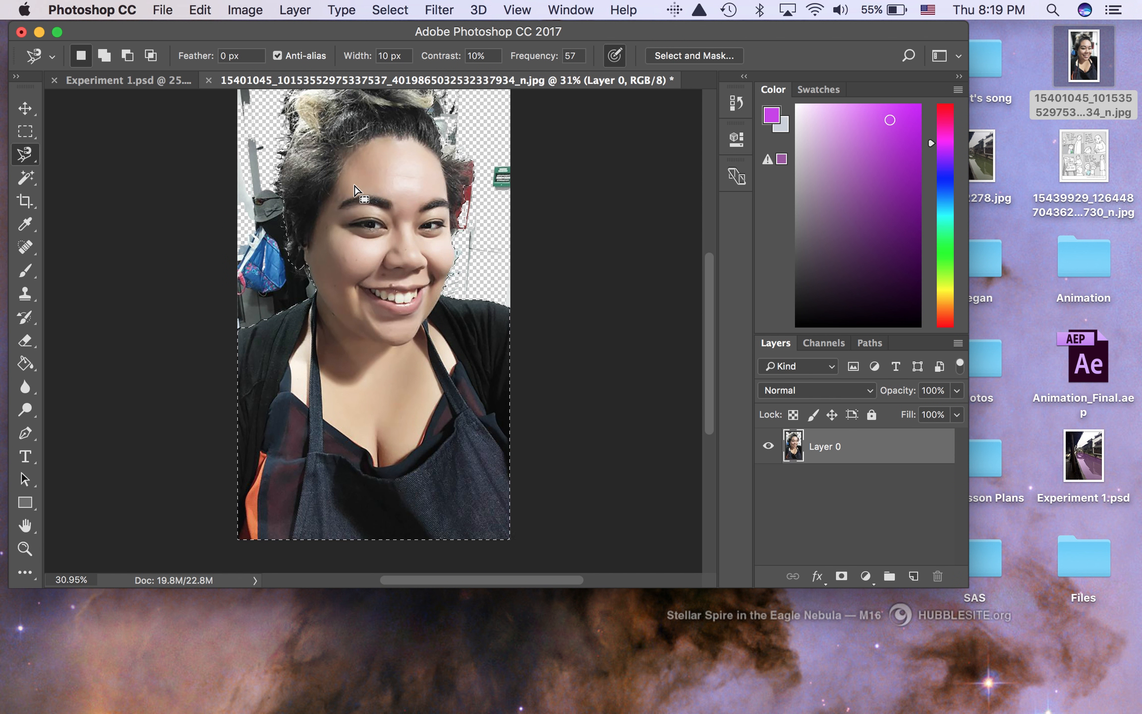
click(736, 103)
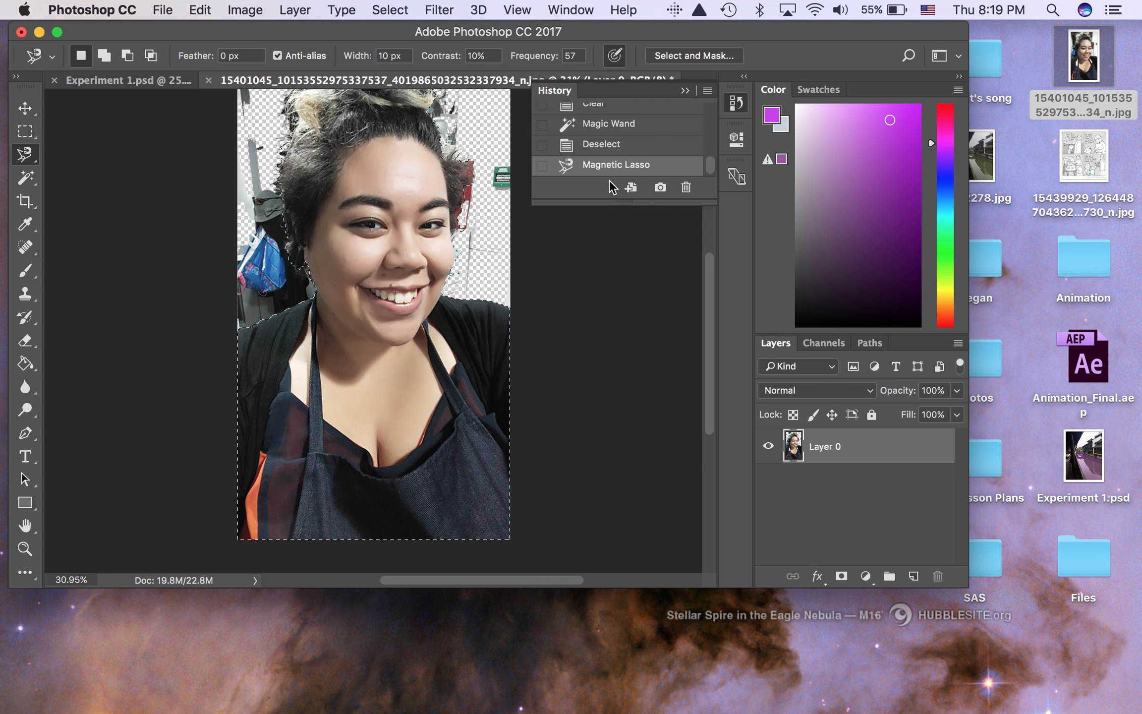
click(740, 104)
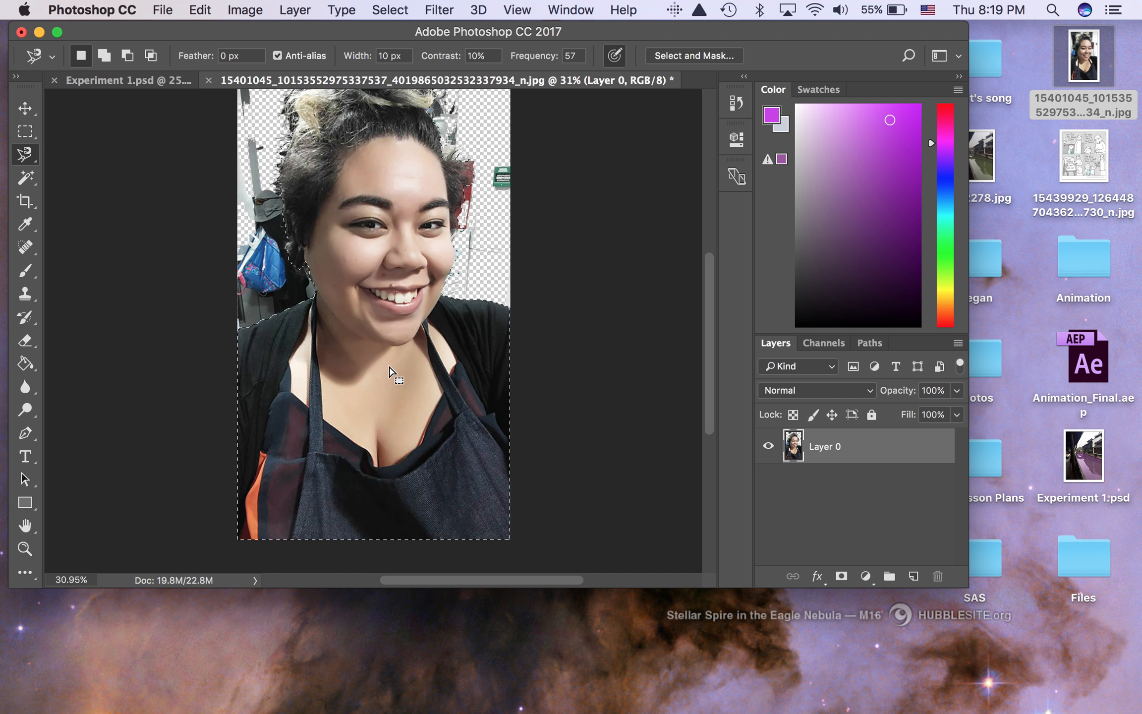
- Invert the selection traced around the woman, delete the remaining background around her, and clear the selection
right_click(361, 357)
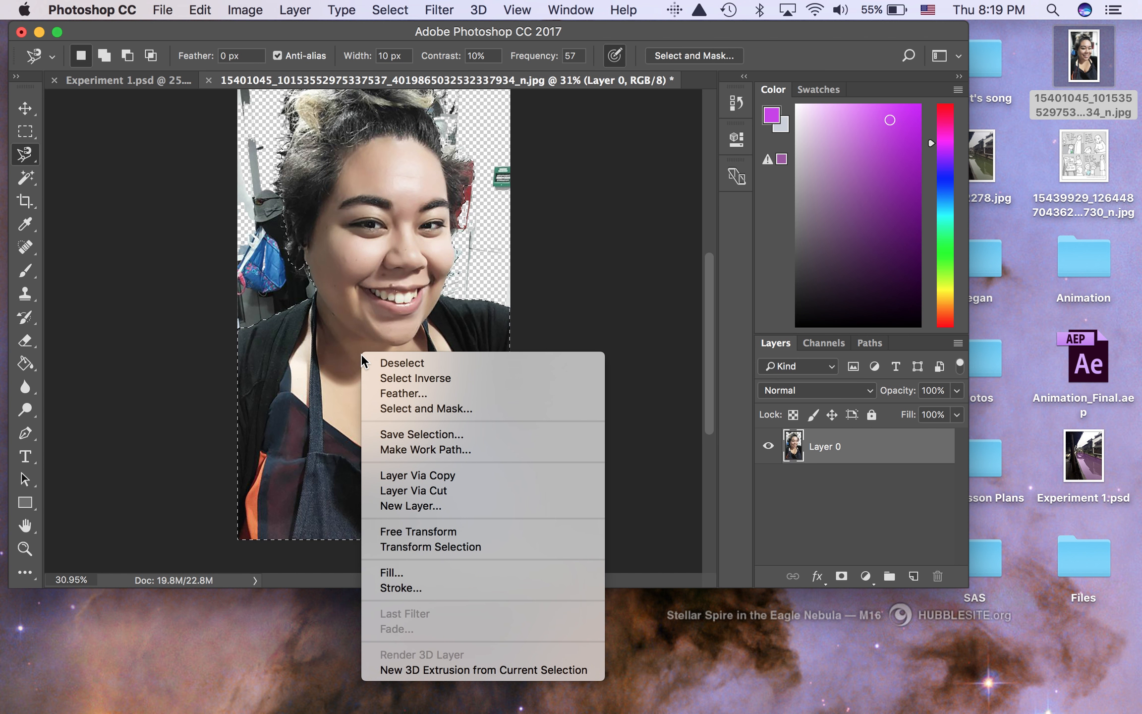
click(382, 380)
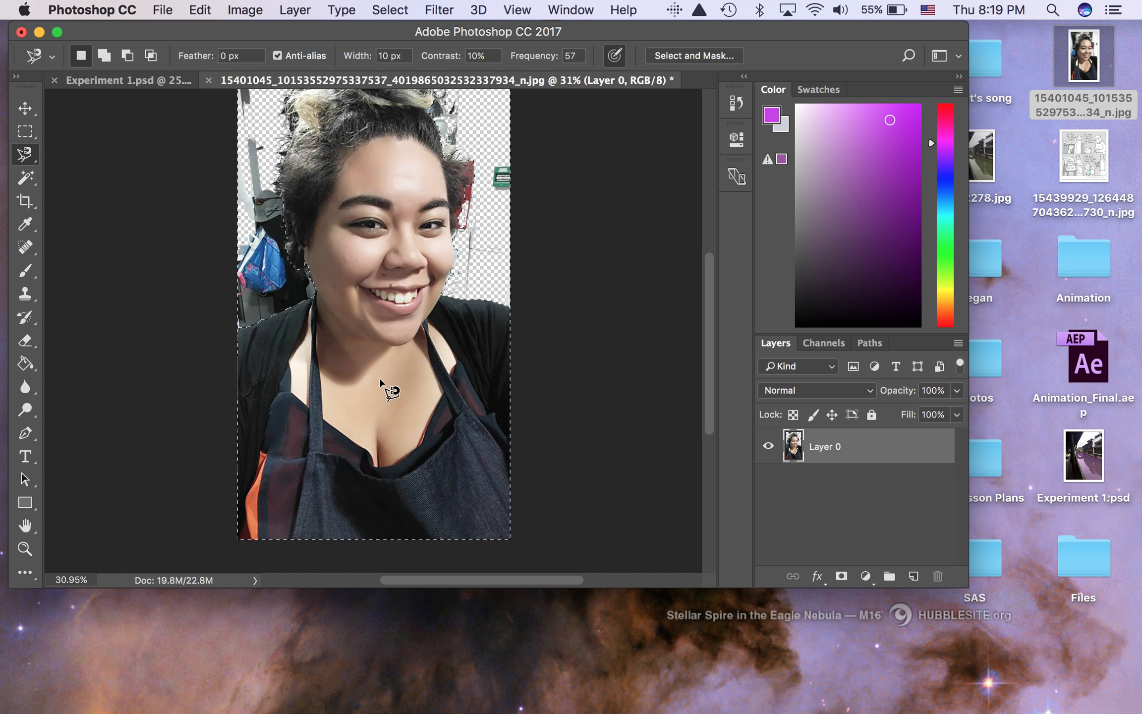
scroll(380, 381, up, 3)
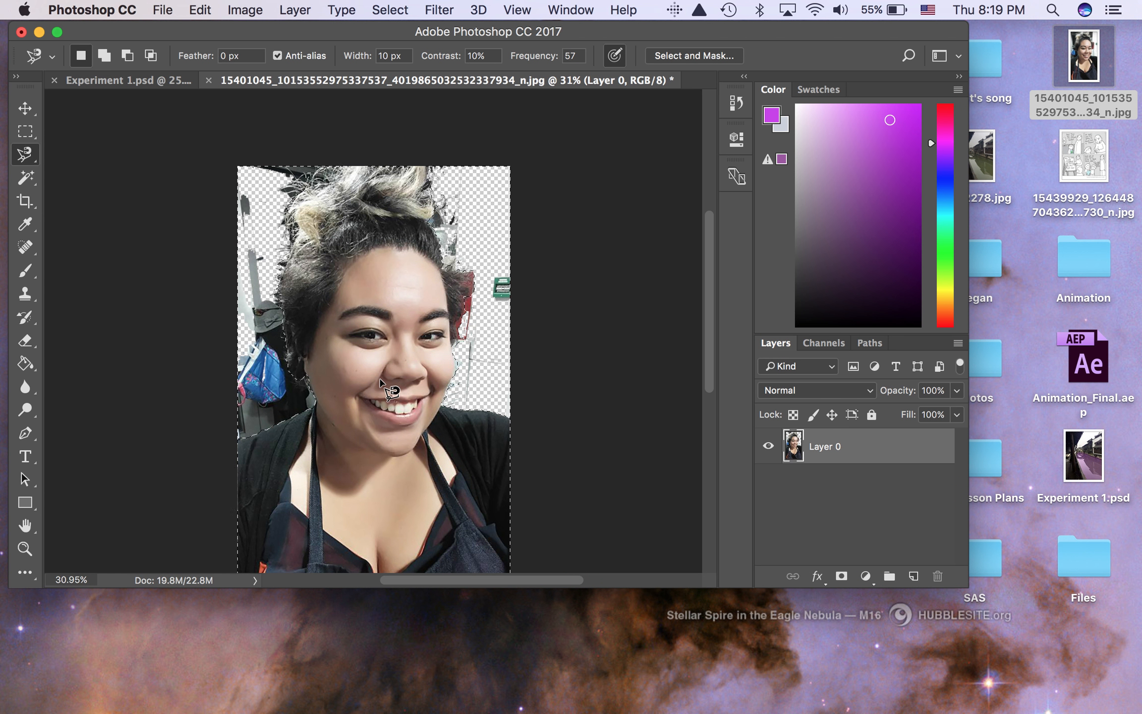
key(Delete)
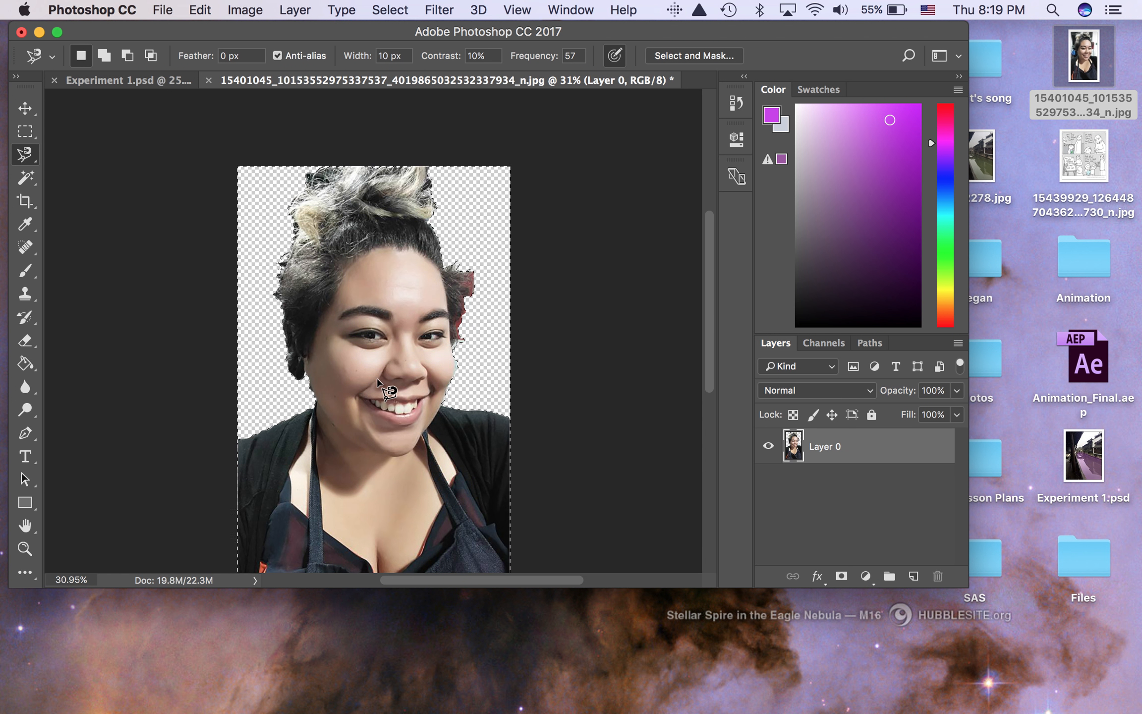
key(super+d)
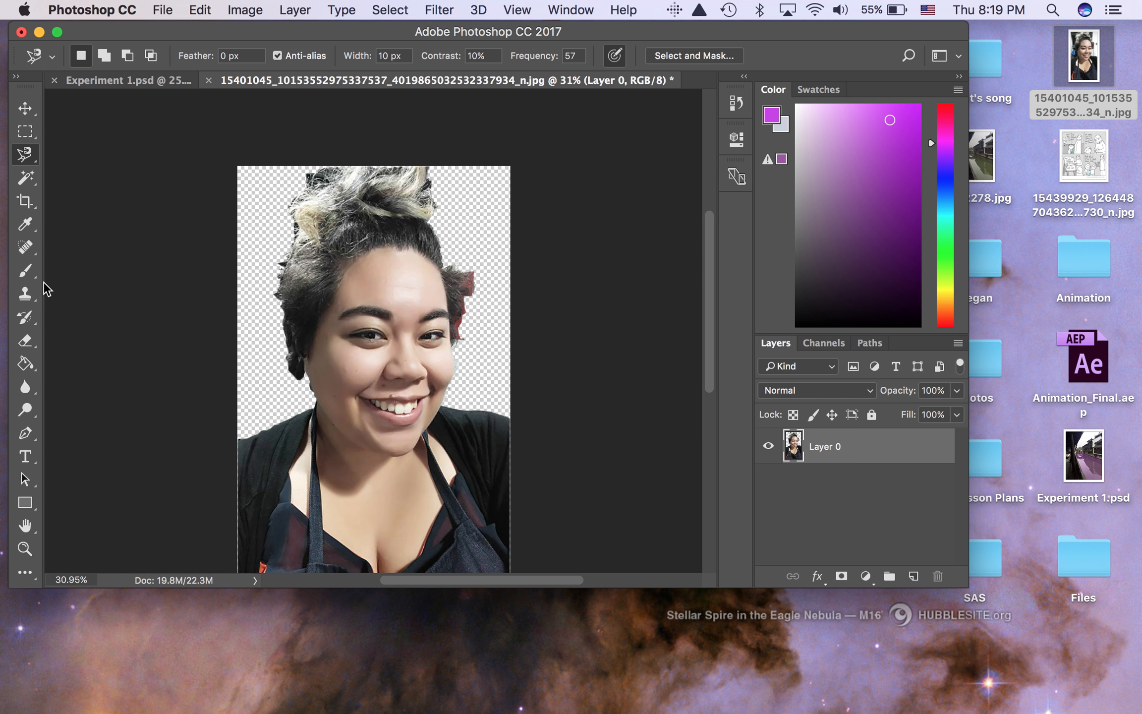
- Erase the leftover red background and stray fringe along the outer edge of the hair beside her eye, using the 27 px Eraser
click(25, 346)
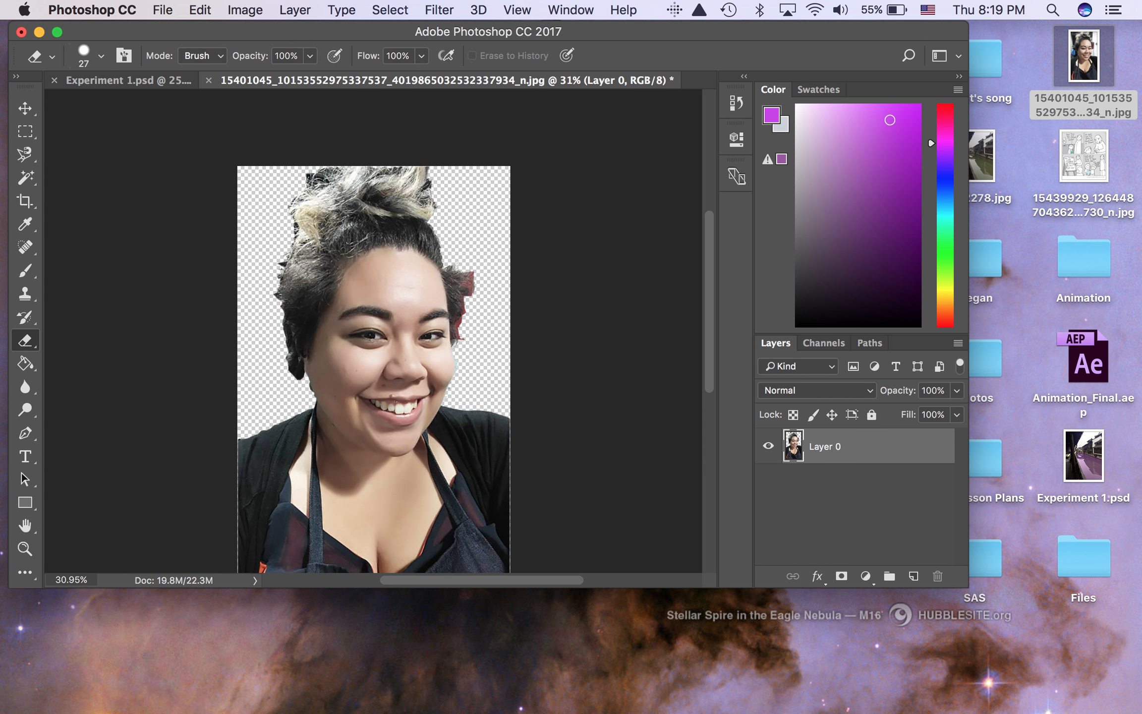
scroll(374, 332, up, 5)
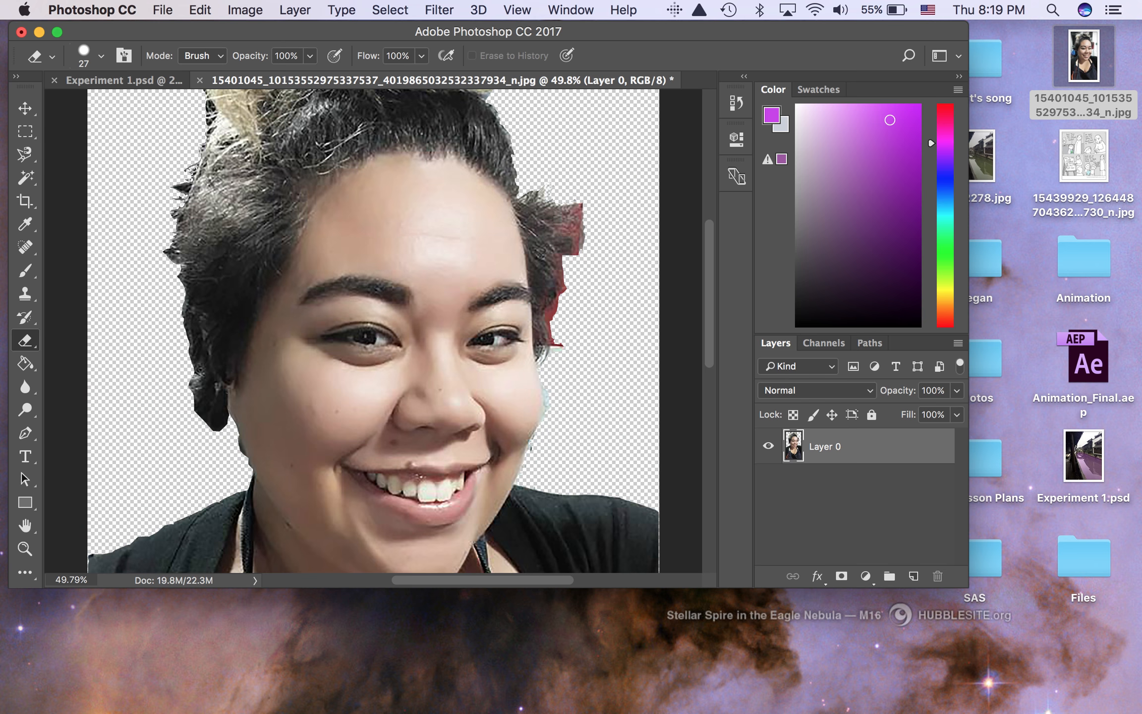
scroll(374, 332, right, 3)
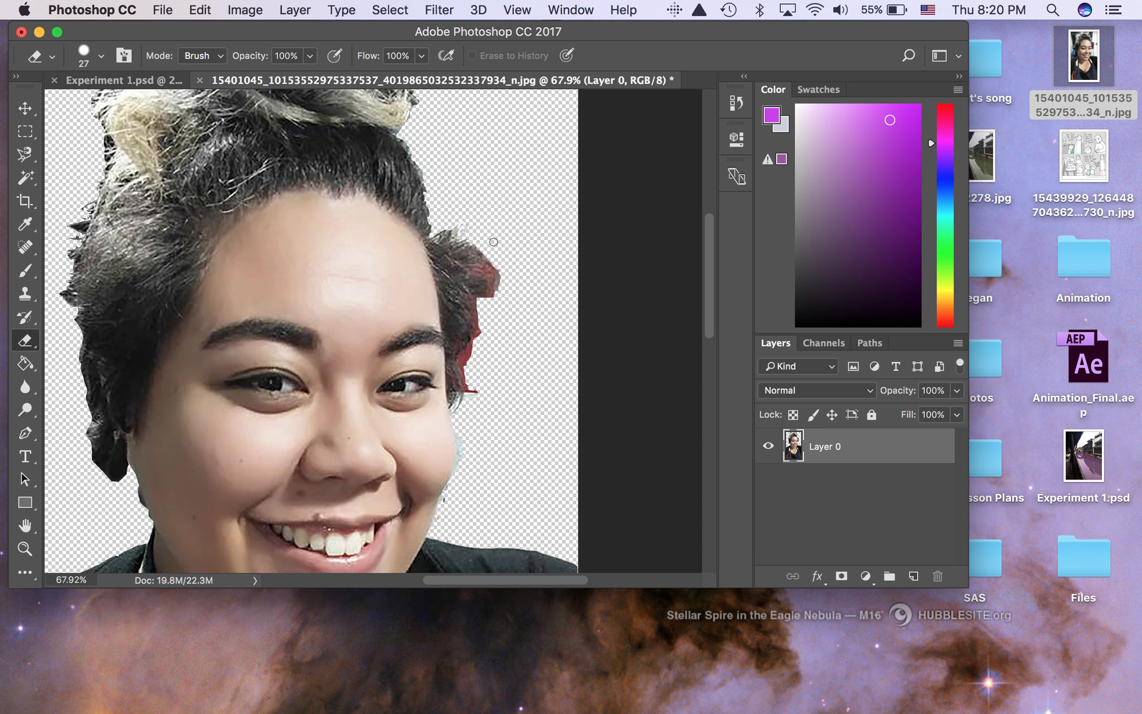
scroll(493, 242, up, 5)
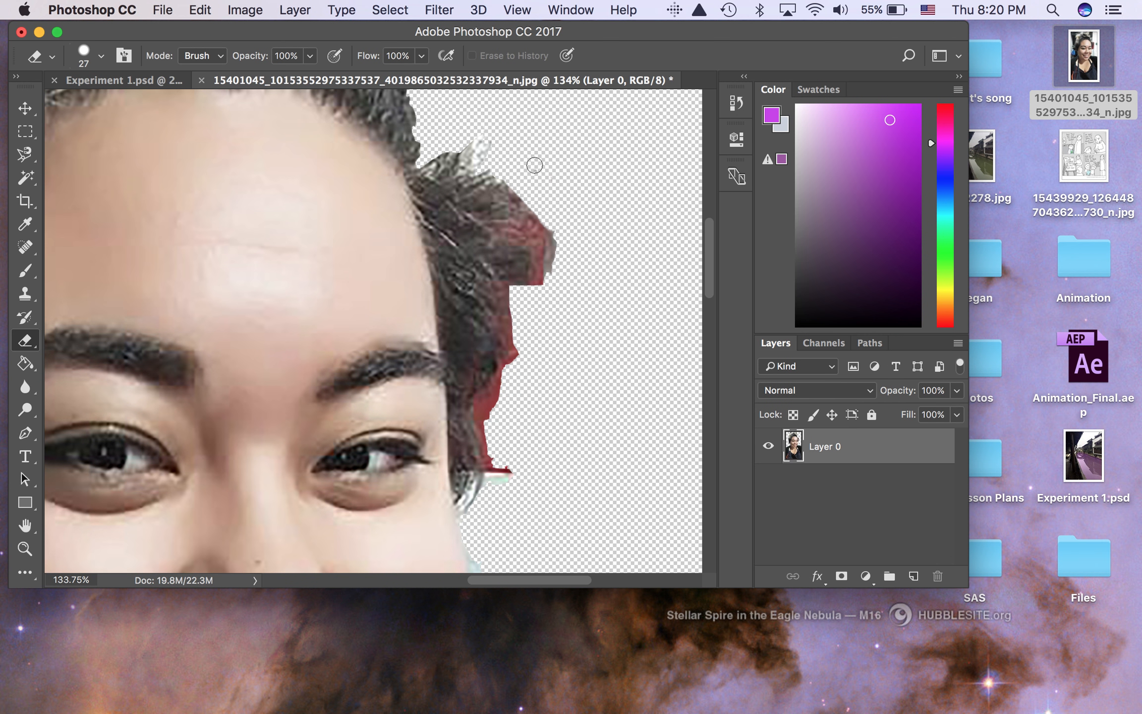
mouse_move(517, 191)
mouse_down()
mouse_move(518, 238)
mouse_move(542, 247)
mouse_move(548, 272)
mouse_move(549, 237)
mouse_move(526, 228)
mouse_move(526, 201)
mouse_move(537, 219)
mouse_up()
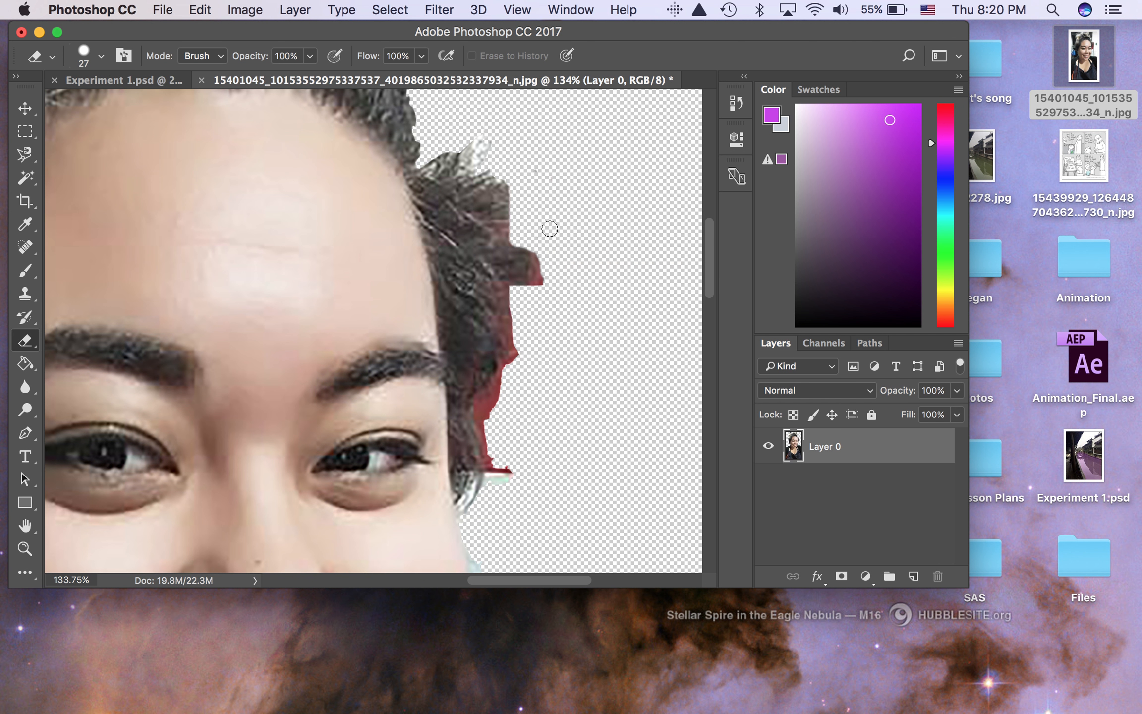
mouse_move(493, 143)
mouse_down()
mouse_move(472, 160)
mouse_move(466, 145)
mouse_up()
mouse_move(544, 273)
mouse_down()
mouse_move(535, 288)
mouse_move(503, 291)
mouse_move(504, 373)
mouse_up()
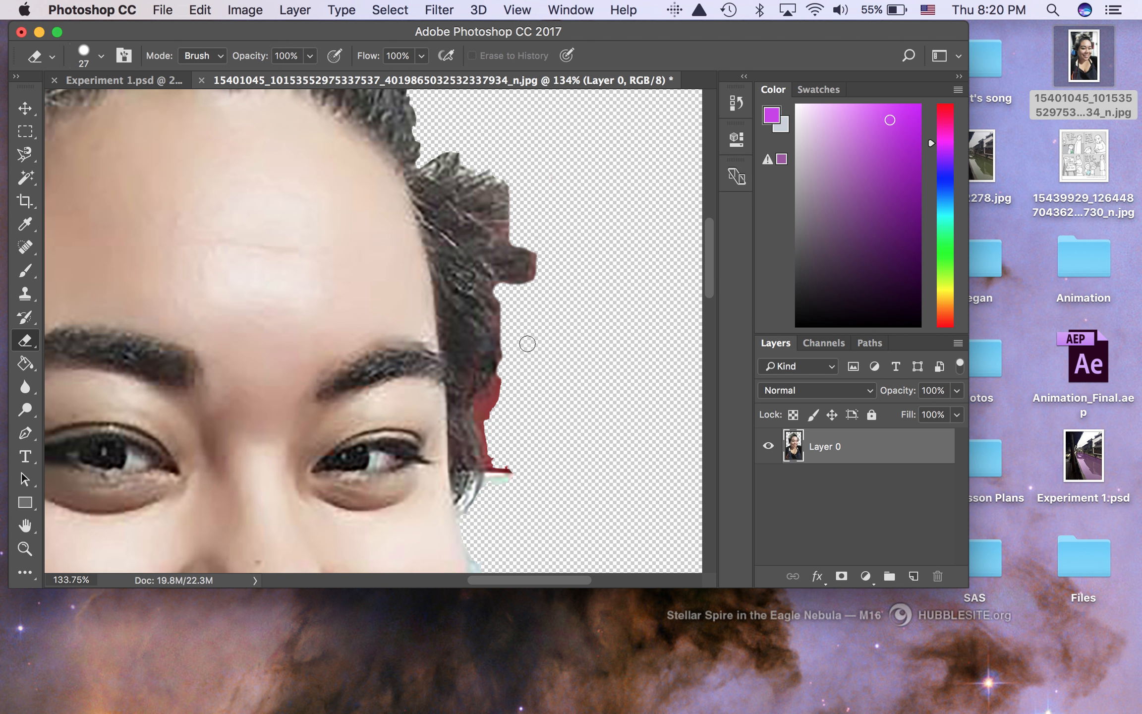
mouse_move(511, 384)
mouse_down()
mouse_move(481, 400)
mouse_move(487, 501)
mouse_move(512, 463)
mouse_up()
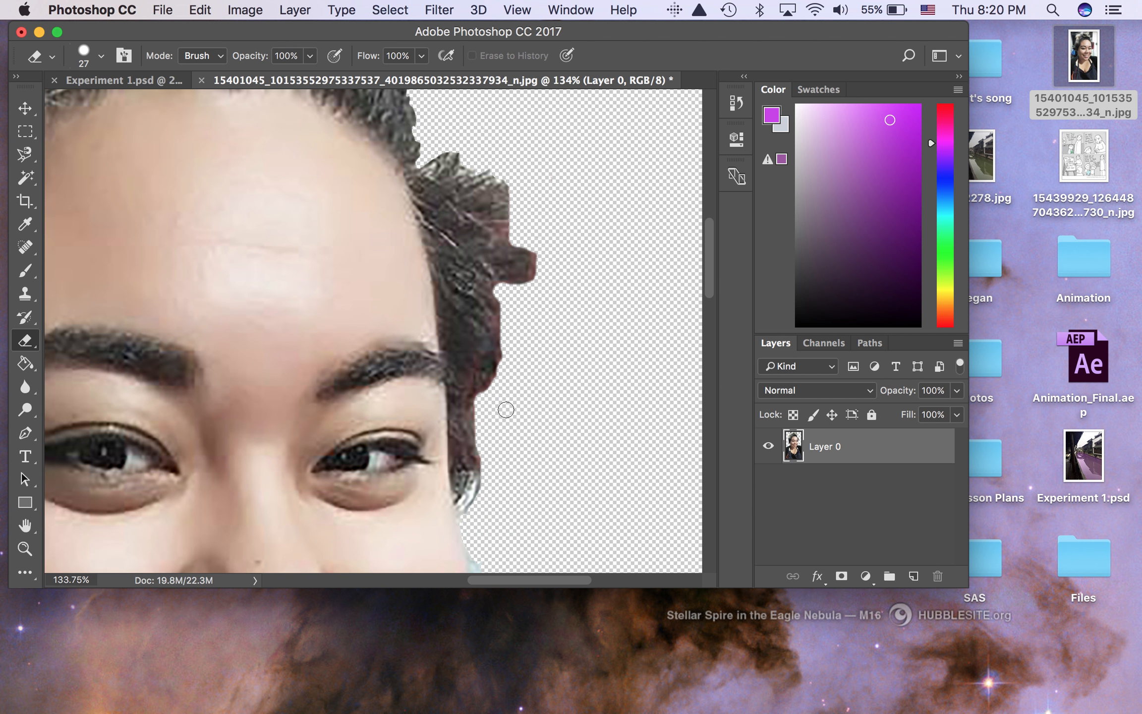
- Erase the remaining background fringe along the edge of her cheek below the cleaned hair
scroll(506, 409, down, 6)
mouse_move(478, 332)
mouse_down()
mouse_move(479, 462)
mouse_move(477, 429)
mouse_move(453, 512)
mouse_up()
scroll(444, 535, down, 6)
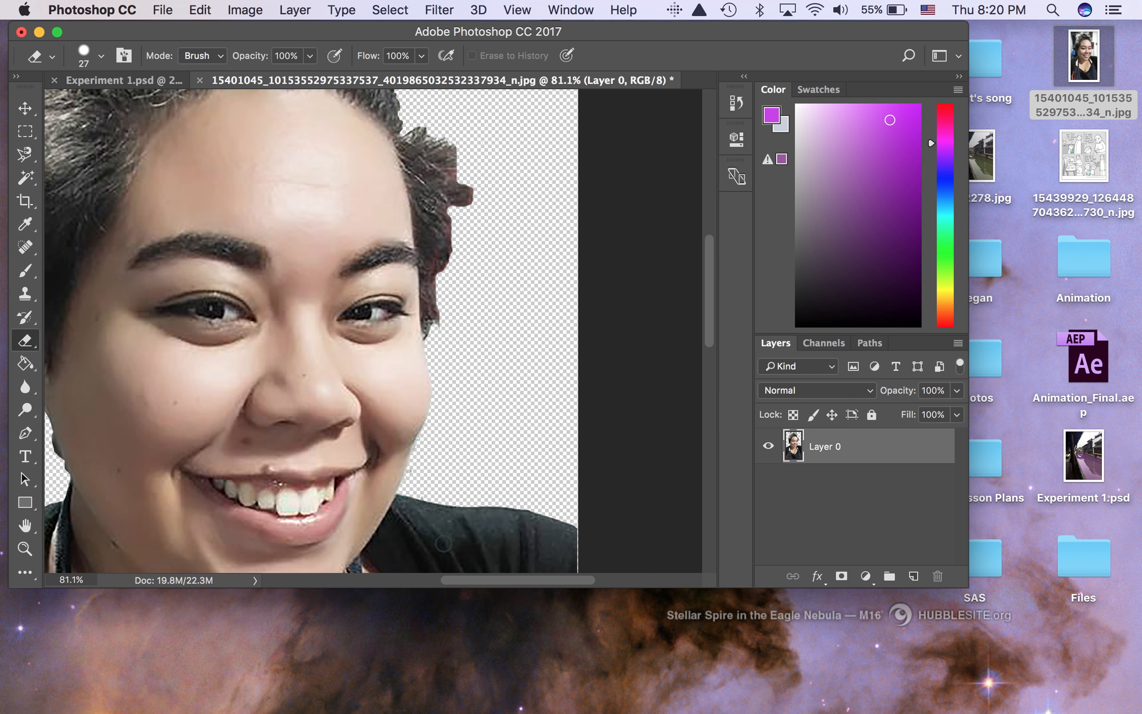
scroll(444, 543, left, 5)
scroll(444, 544, down, 2)
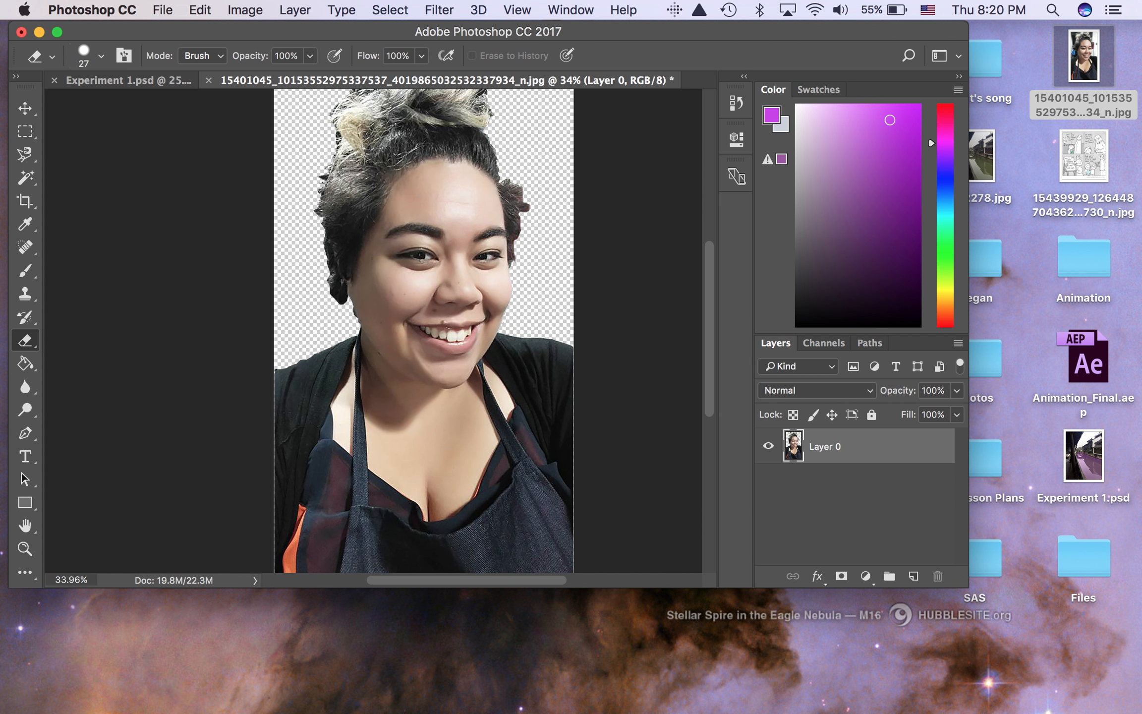
- Save the cut-out portrait to the Desktop as cut out head.psd in Photoshop format with Maximize Compatibility on
key(super+shift+s)
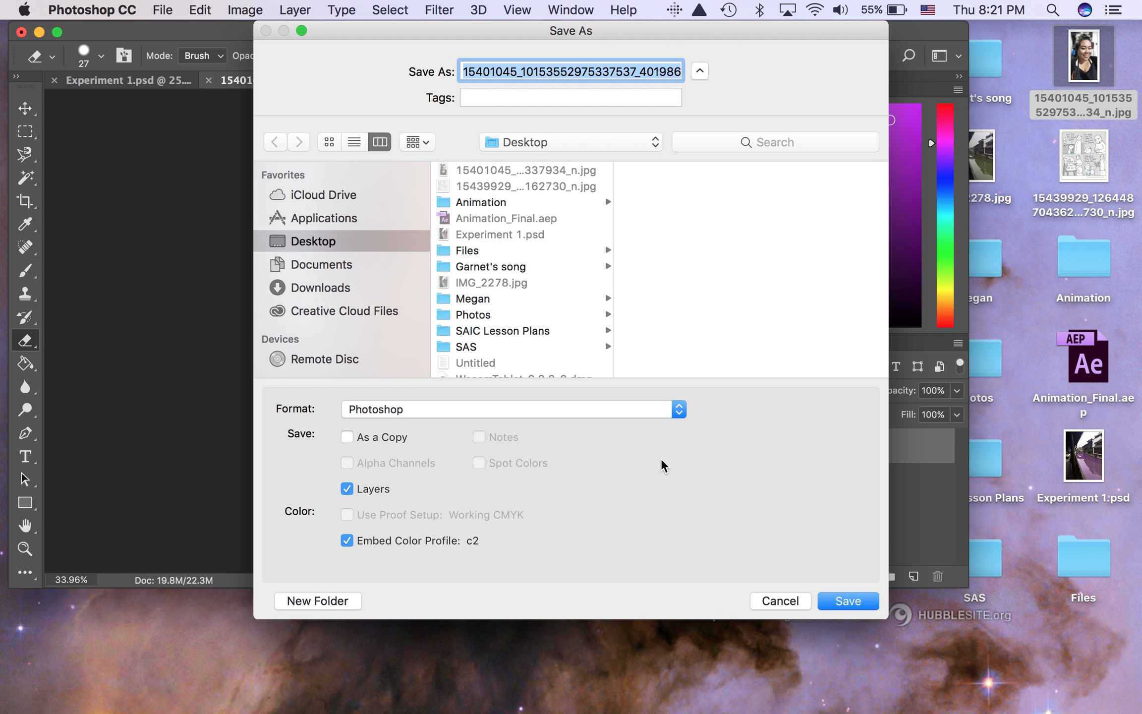
text(cut out )
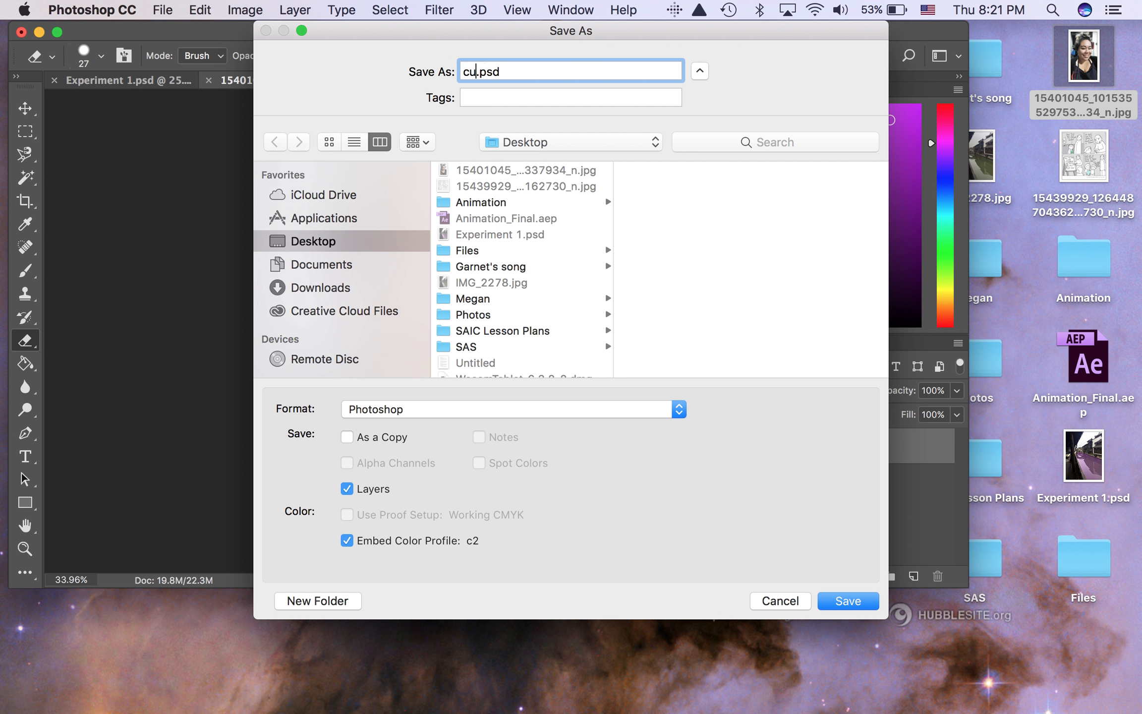
text(head)
click(830, 604)
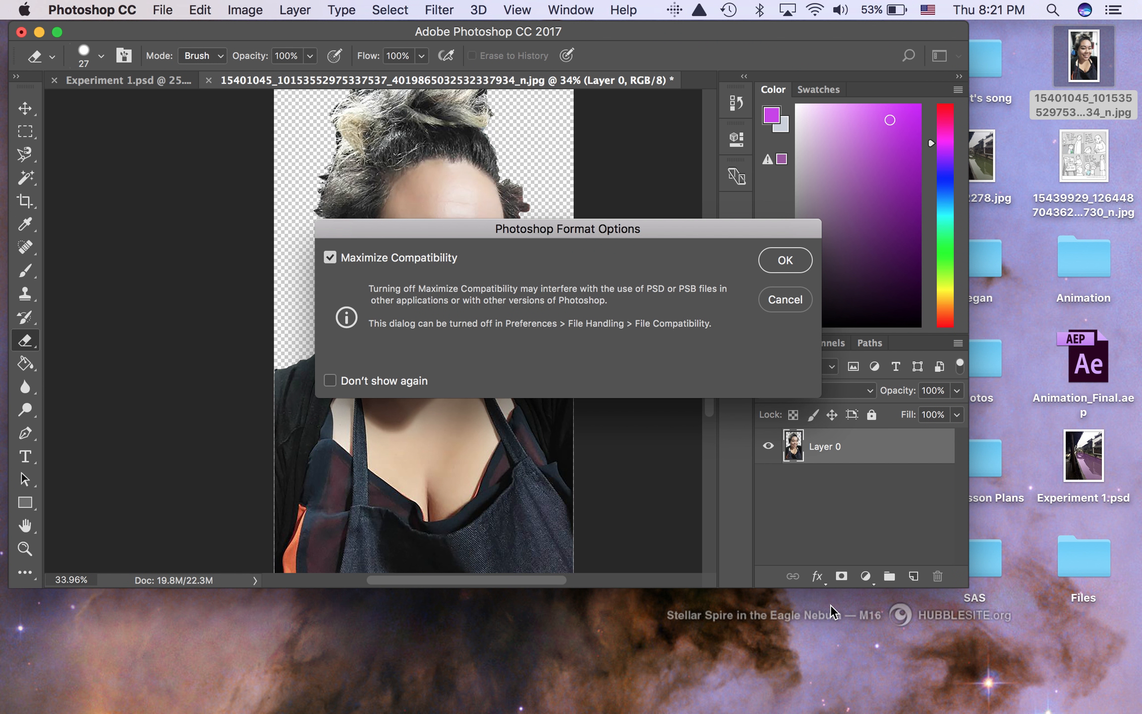
click(786, 261)
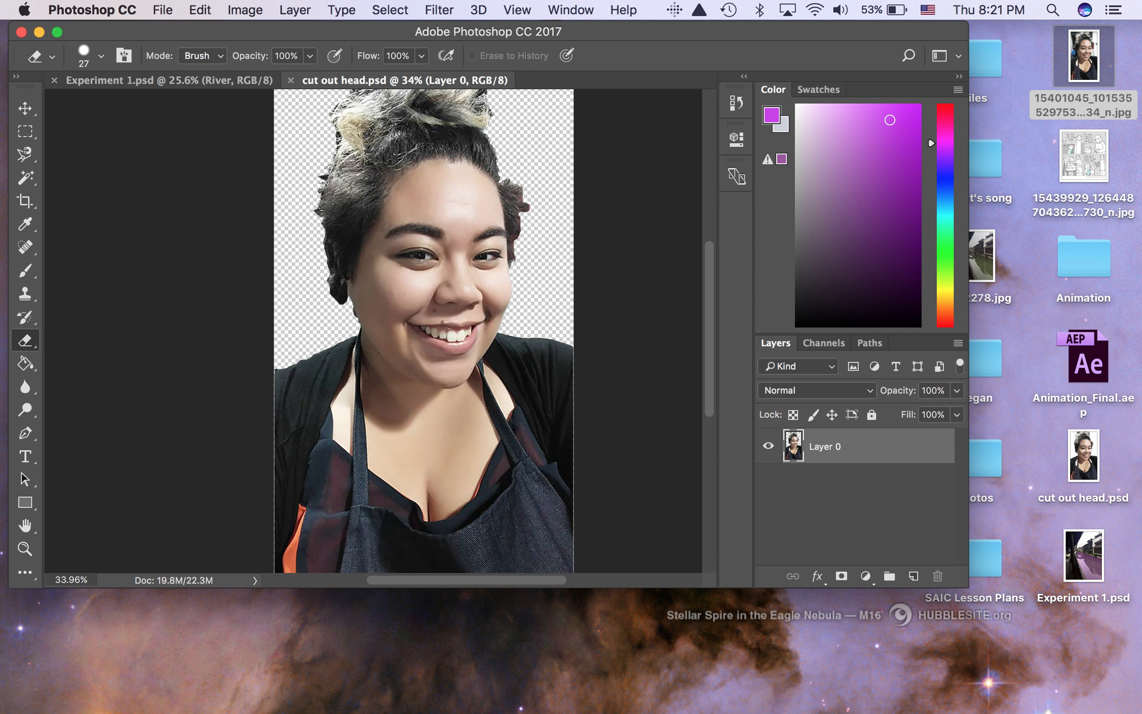
- Save a PNG copy to the Desktop as cut out head.png with Smallest / Slow compression and no interlacing
click(163, 10)
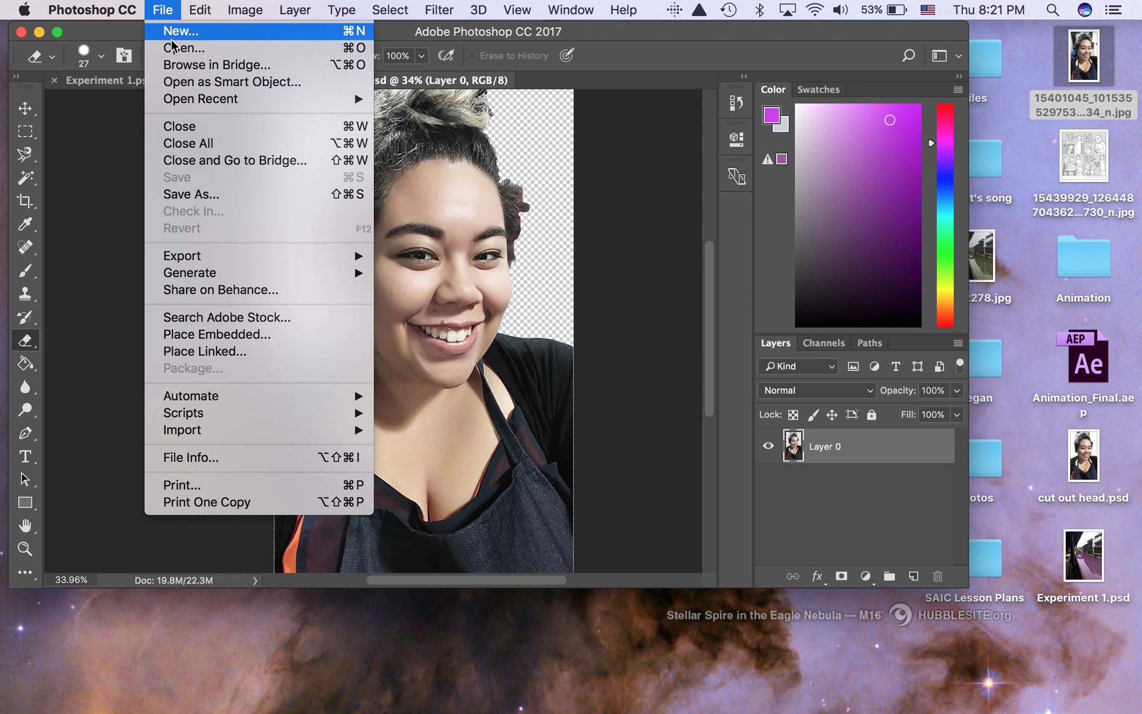
click(206, 196)
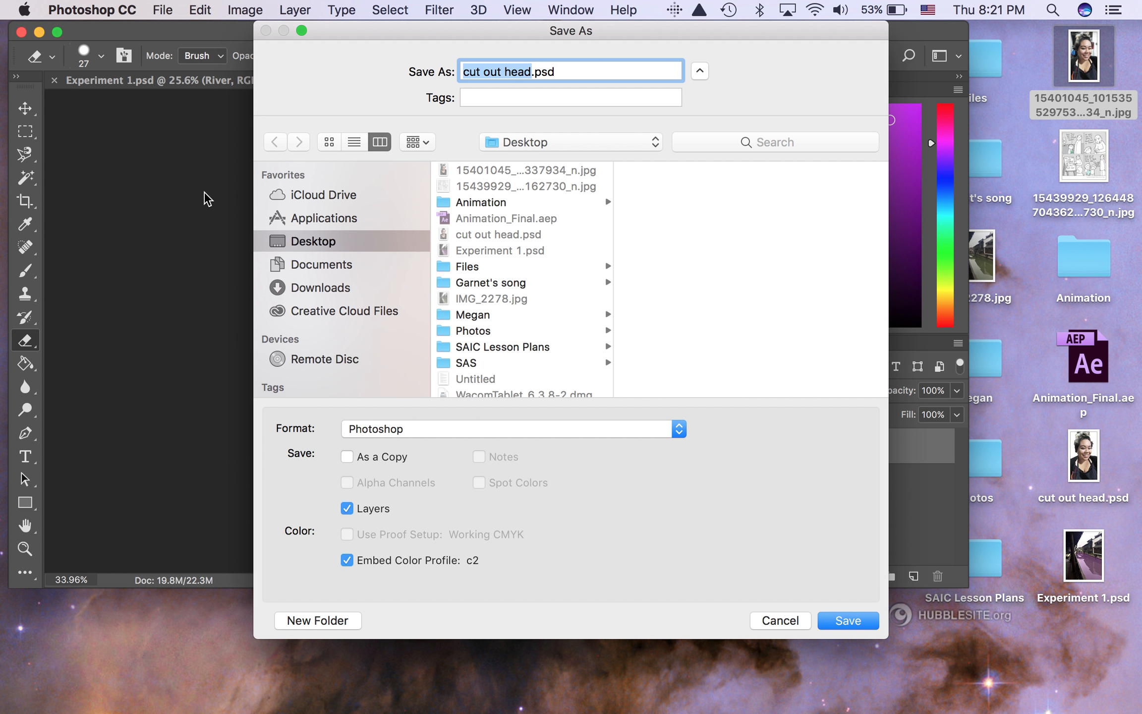
click(368, 431)
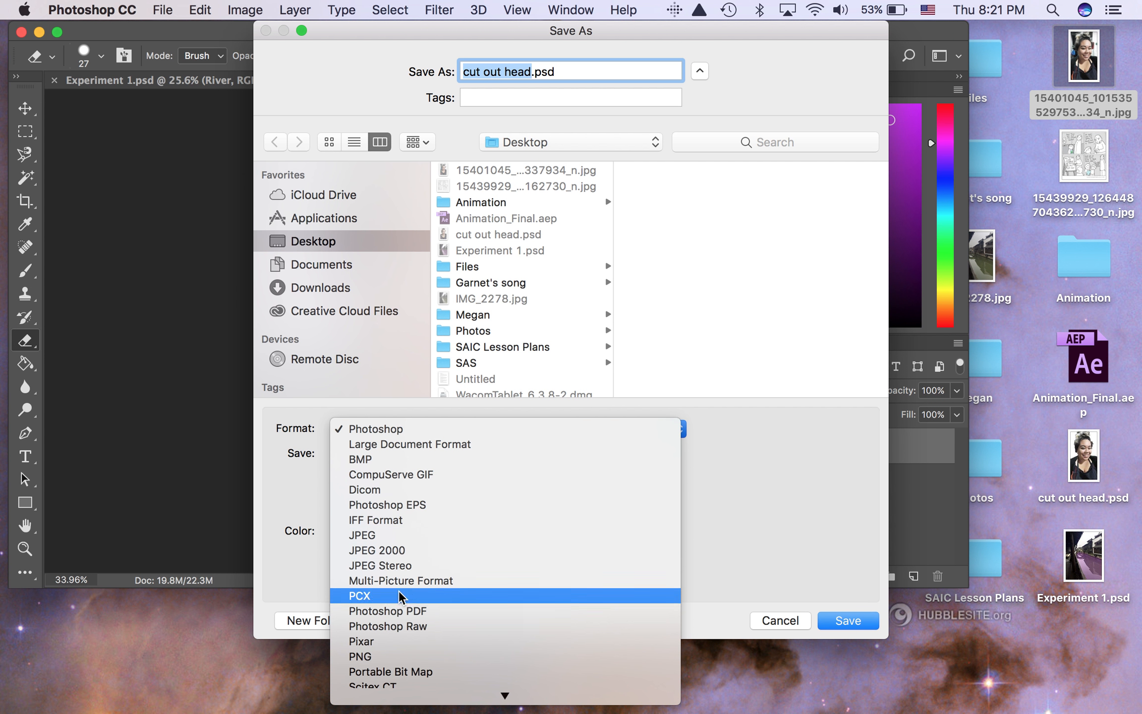
click(418, 657)
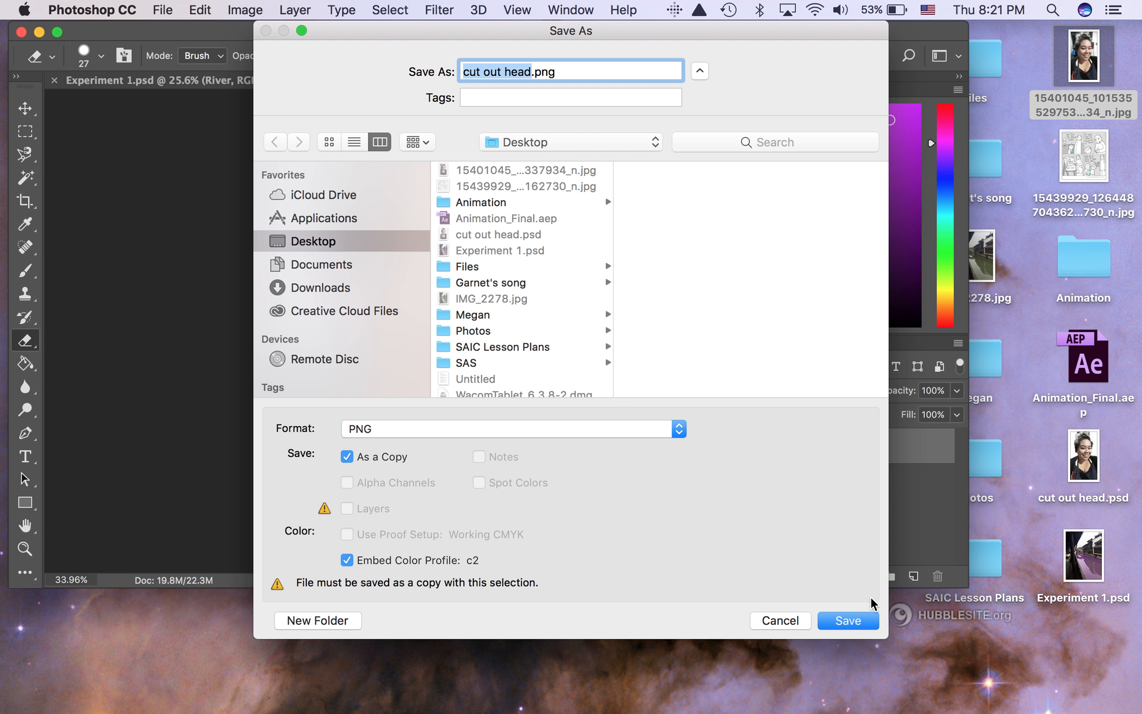
click(856, 626)
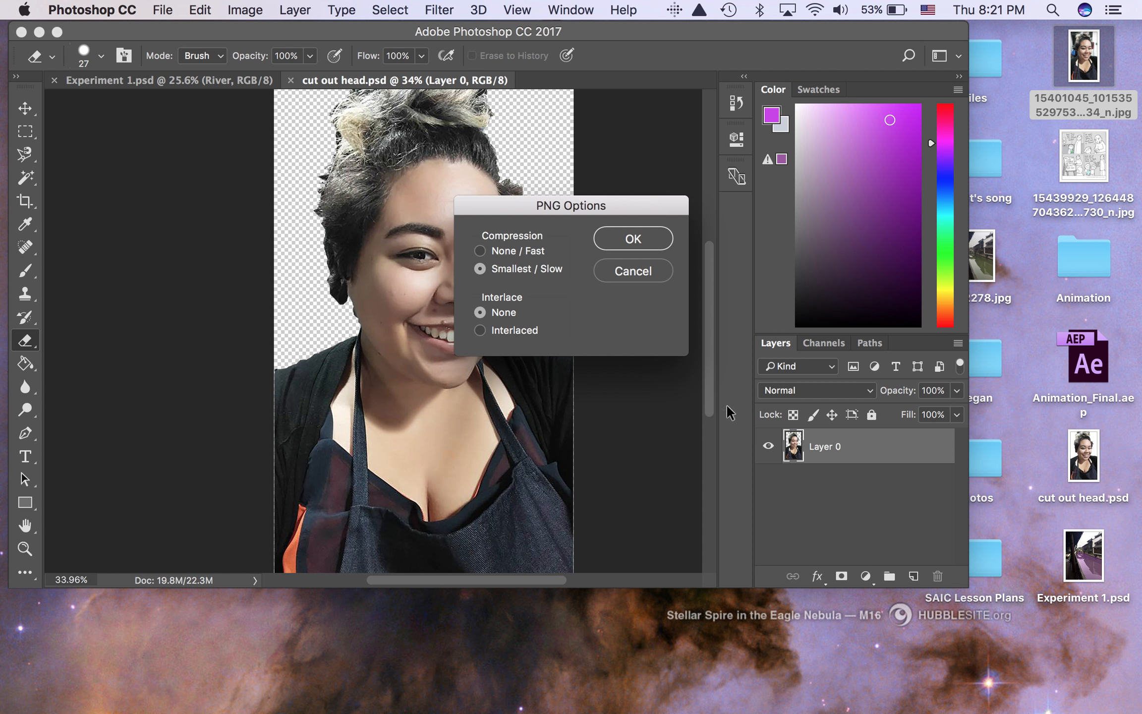
click(633, 239)
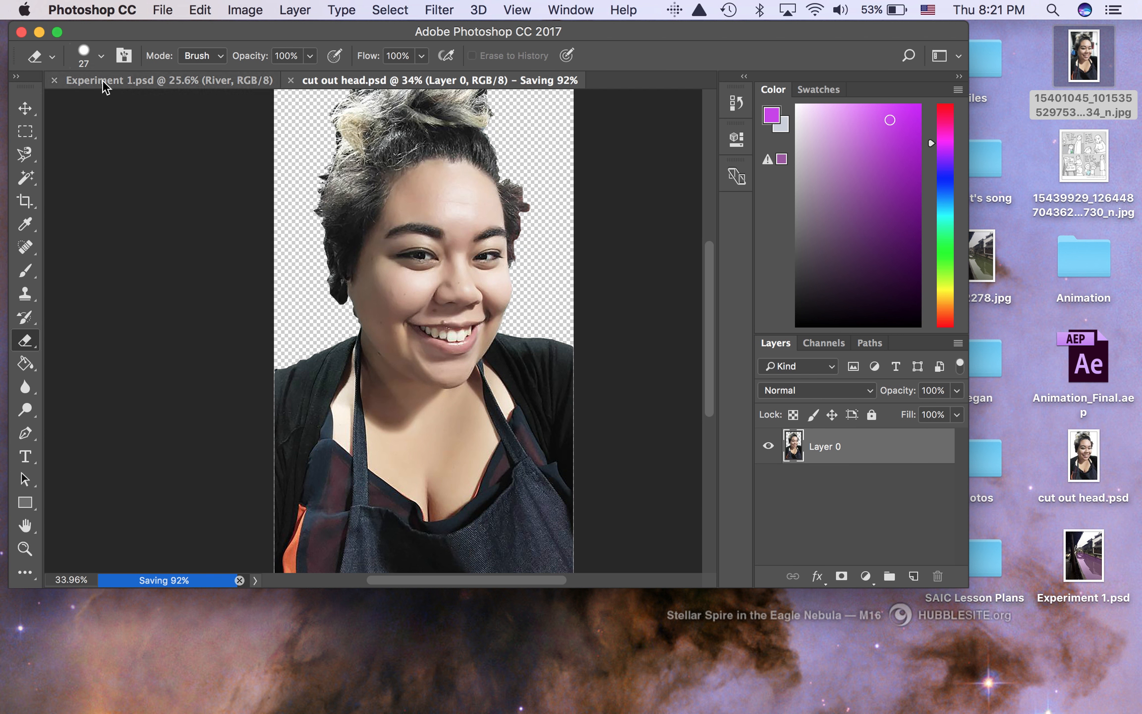
click(161, 11)
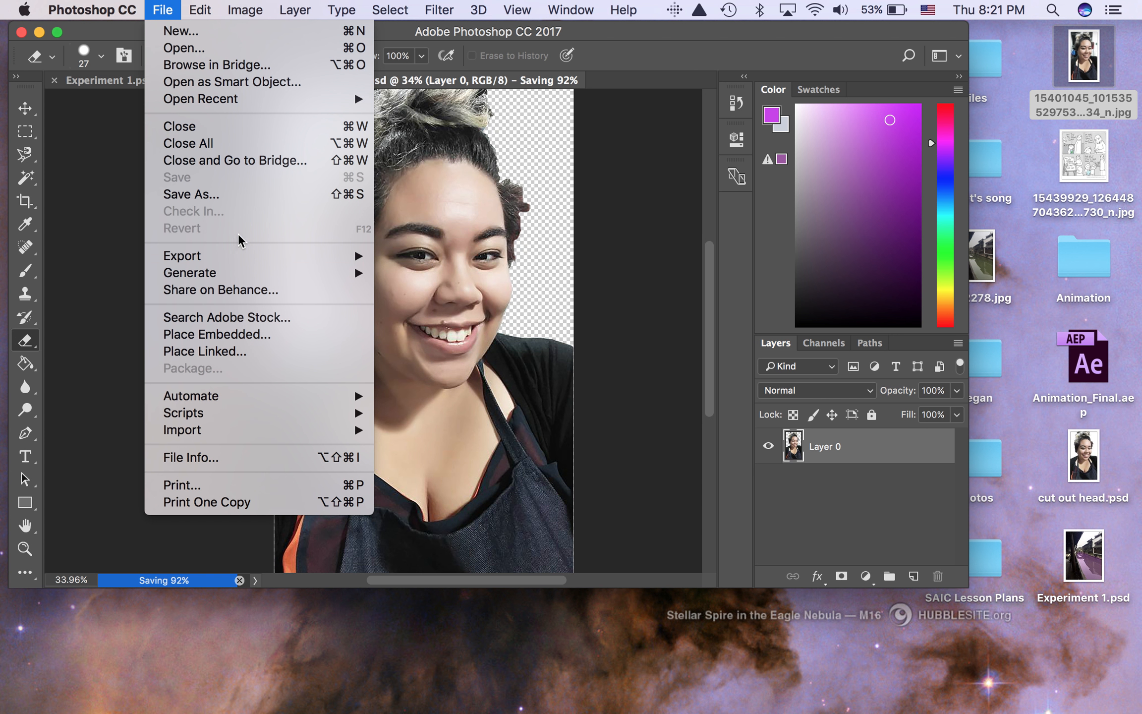
mouse_move(252, 262)
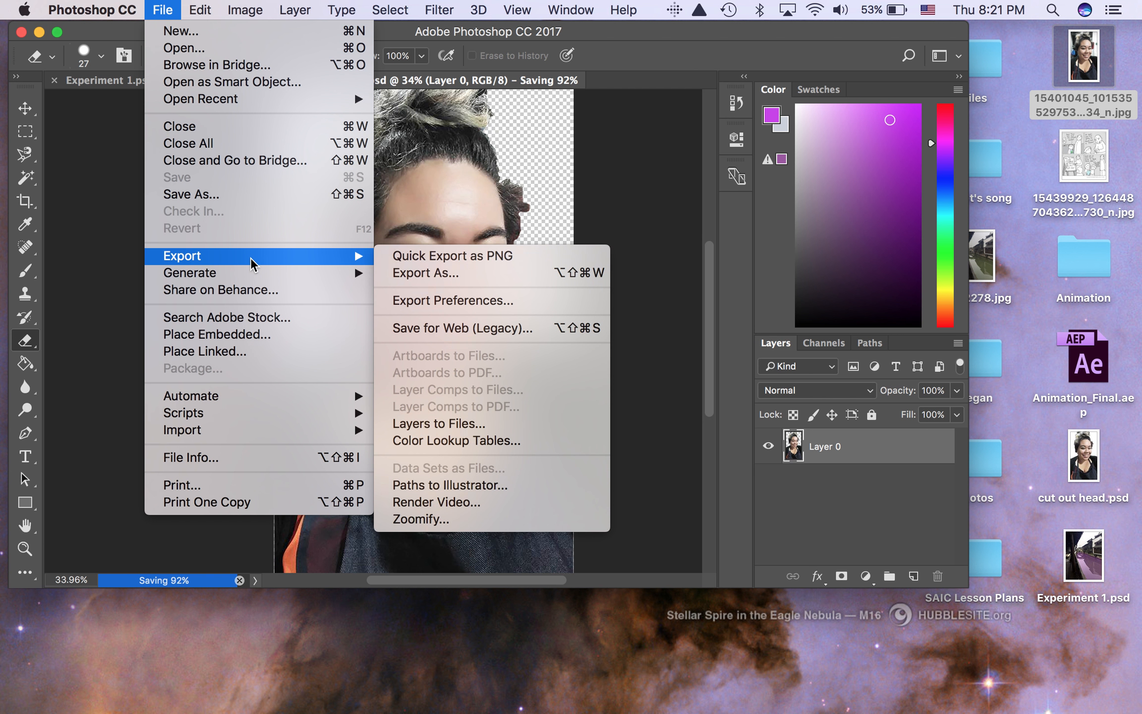
click(410, 256)
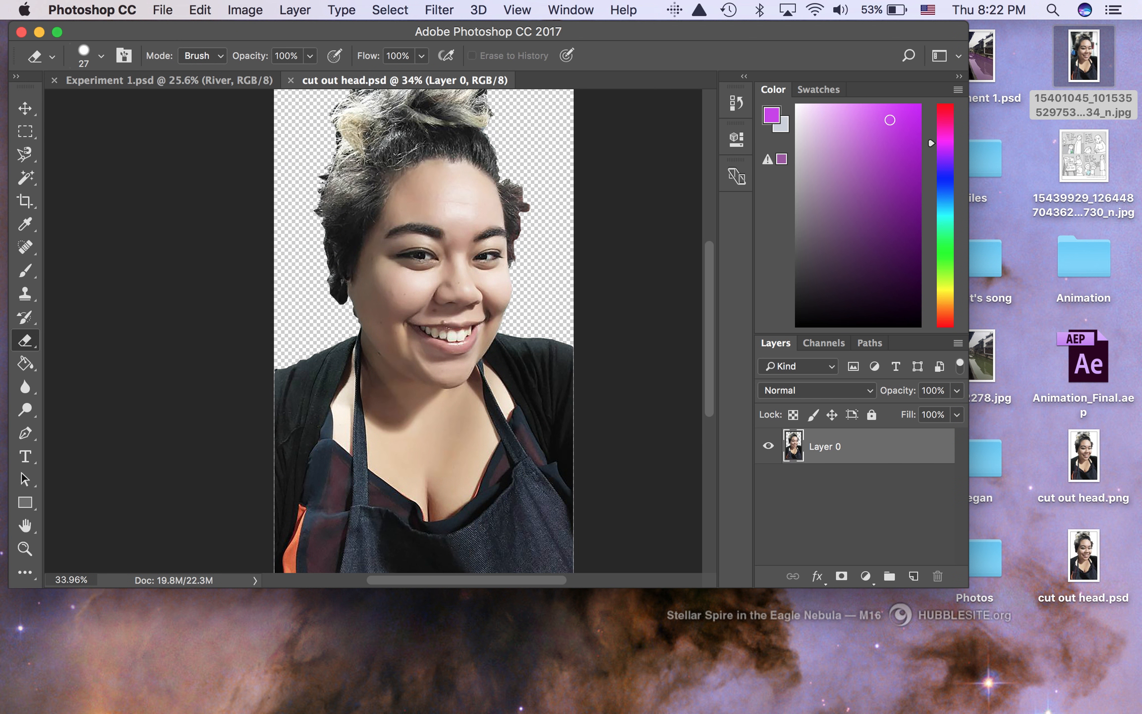
- Close the cut out head.psd document and place cut out head.png from the Desktop into Experiment 1.psd
scroll(424, 331, up, 3)
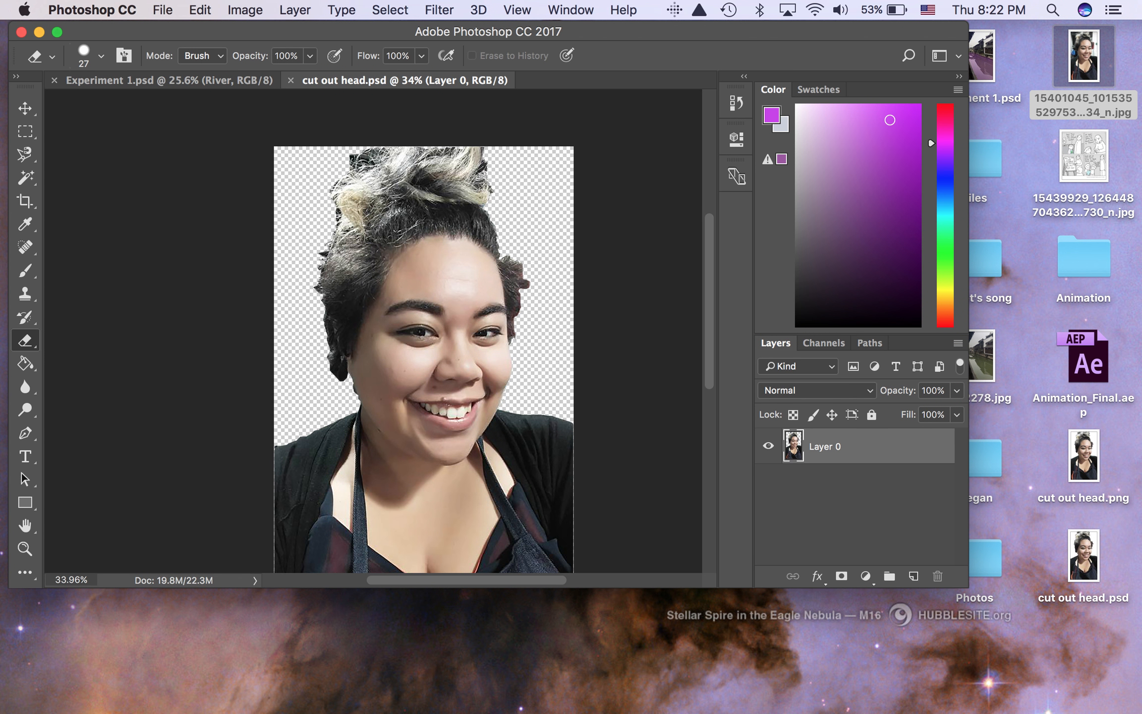
click(291, 80)
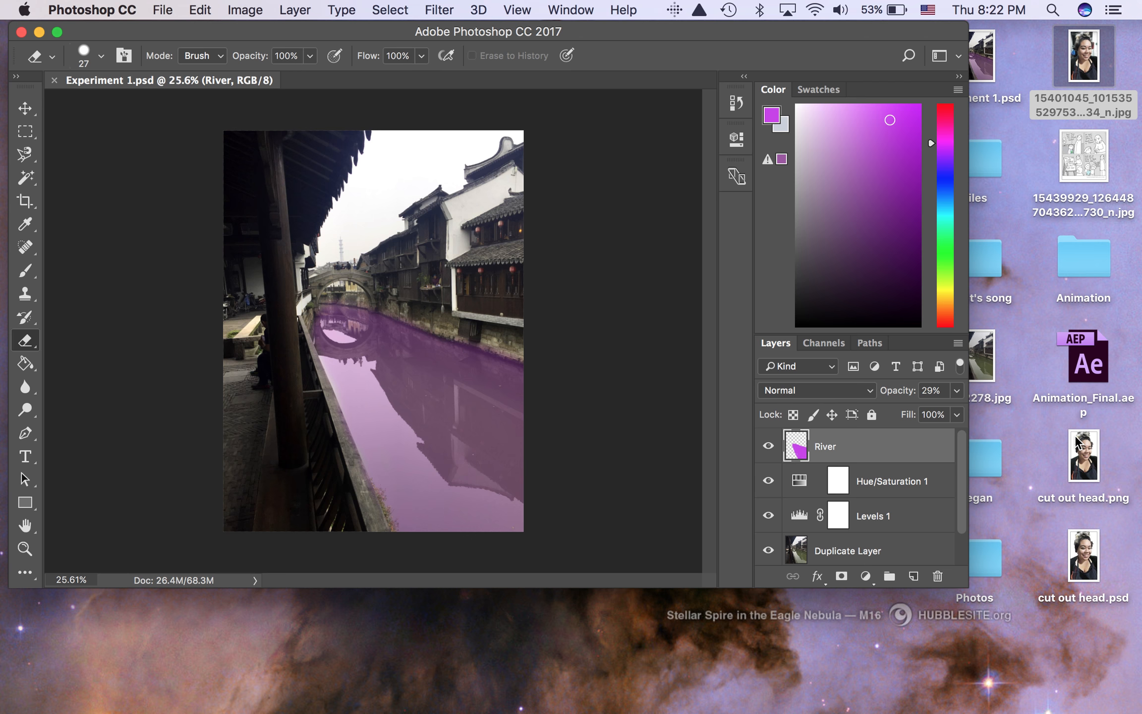
drag(1094, 456, 410, 347)
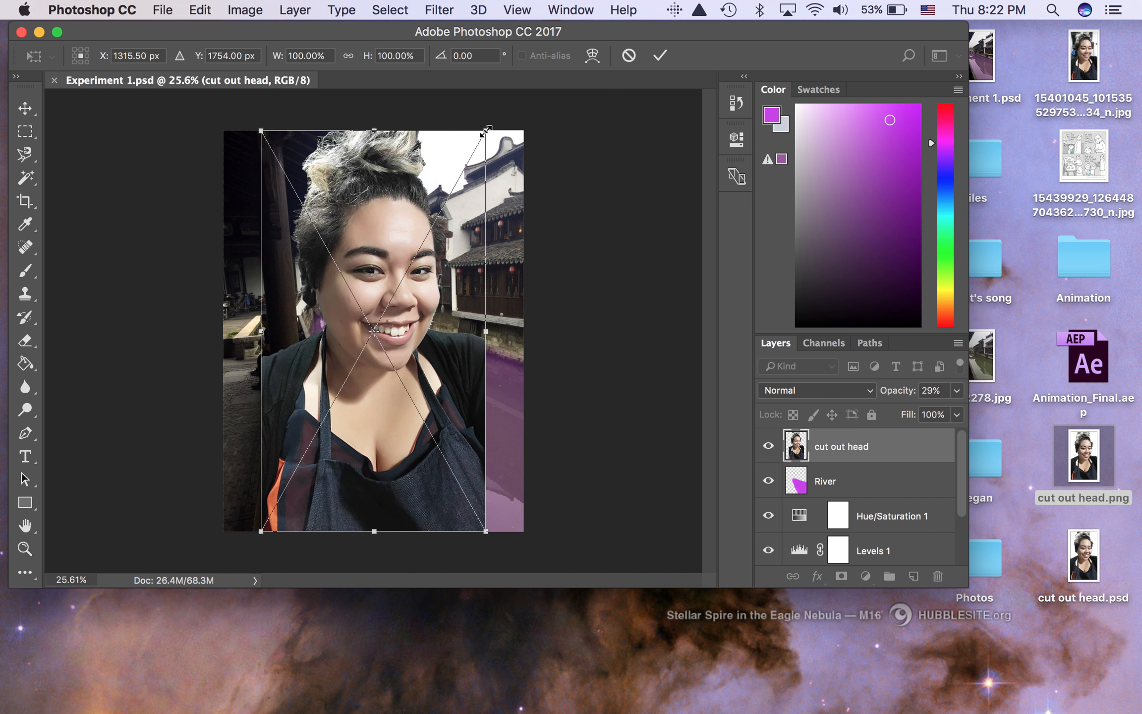
- Scale the placed cut-out to about 60%, move it to about X 973 px, Y 1938 px, and apply the placement
drag(486, 130, 443, 306)
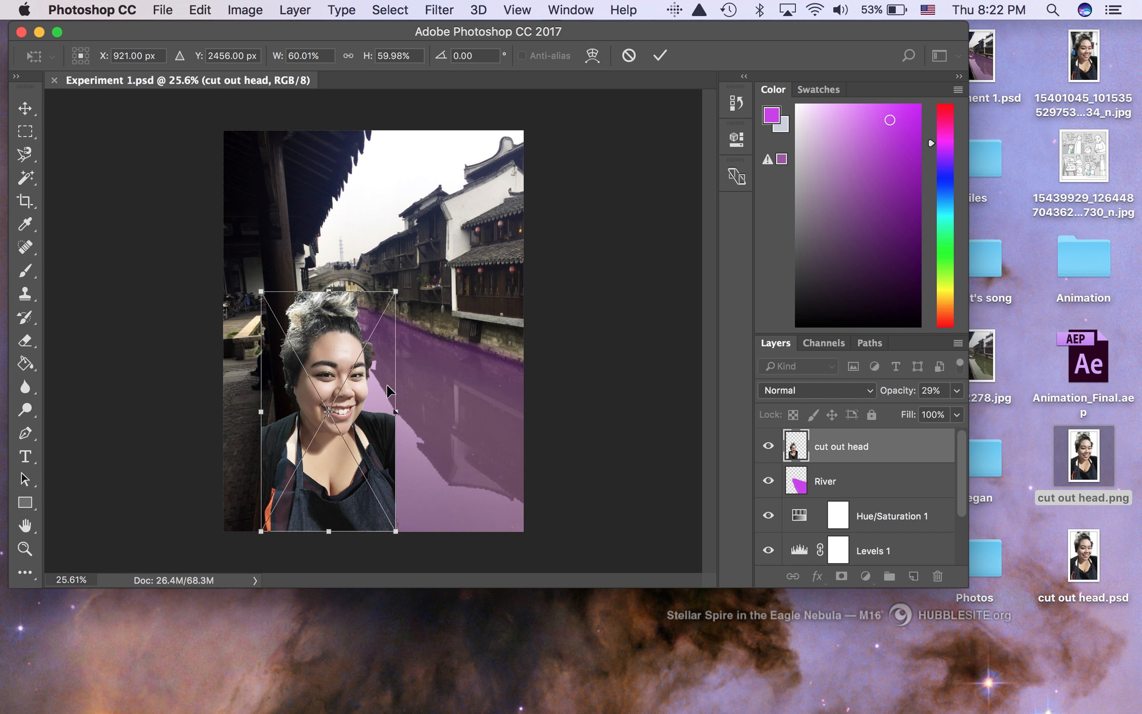
drag(342, 407, 371, 346)
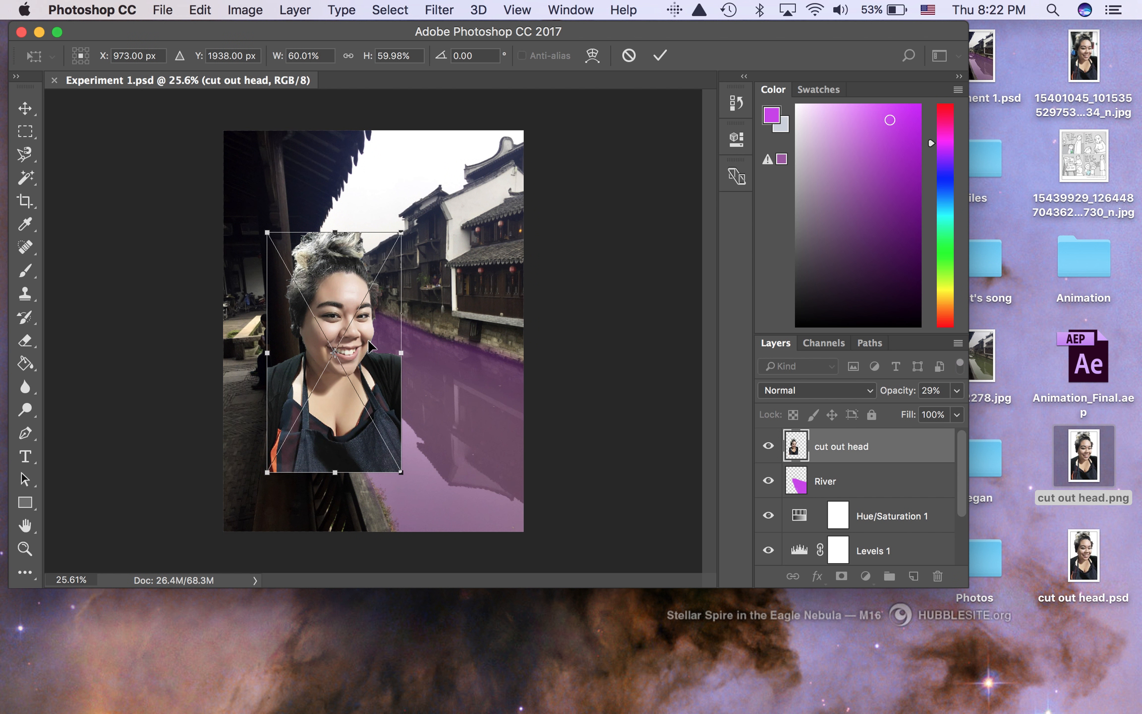
key(Return)
key(e)
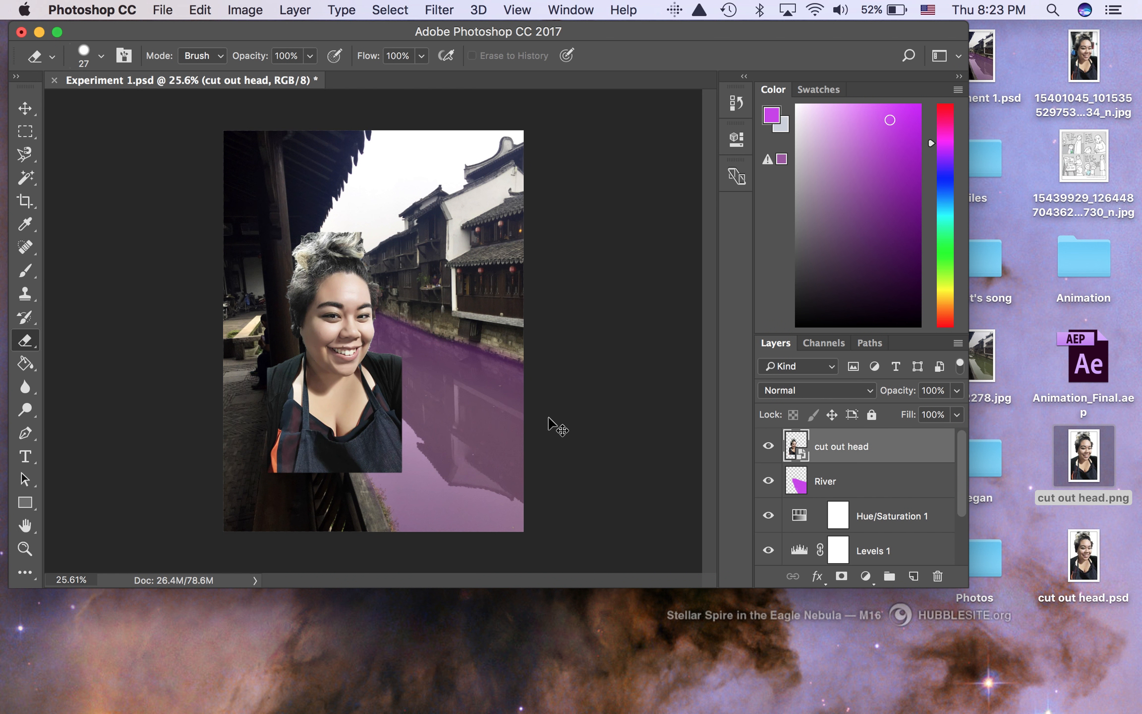
- Scale the cut out head layer to about 58%, move it to the scene's lower-left corner at X 570.50 px, Y 2494.00 px, and apply
key(super+t)
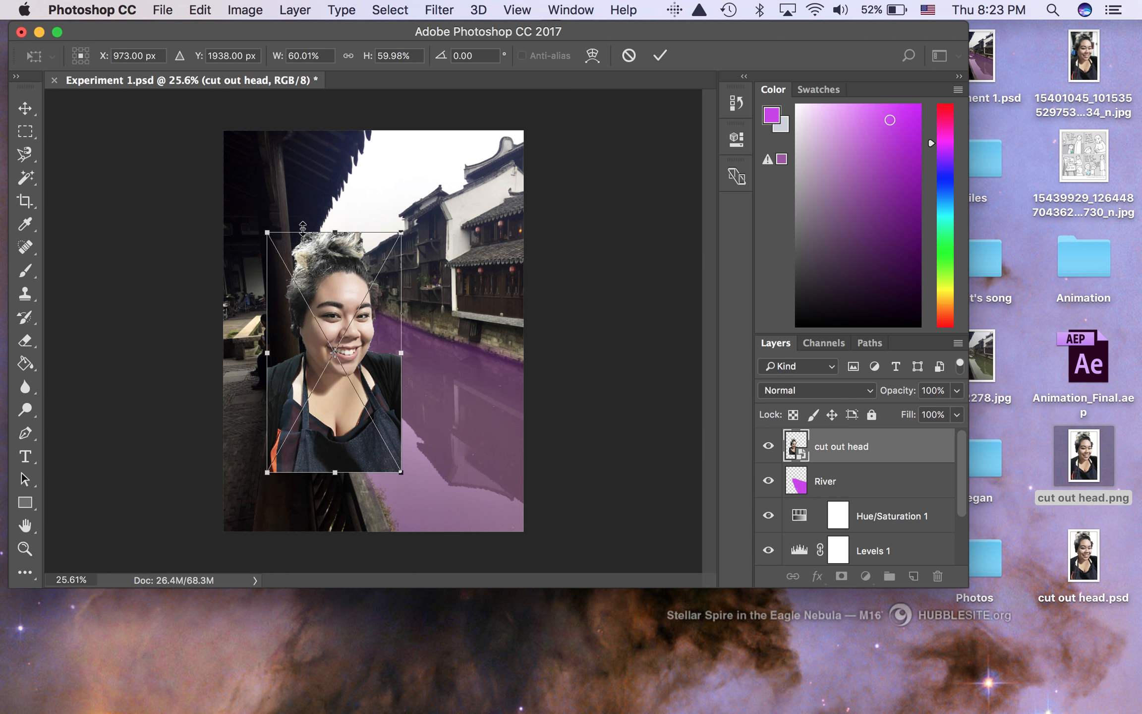
drag(399, 232, 438, 272)
drag(369, 333, 325, 403)
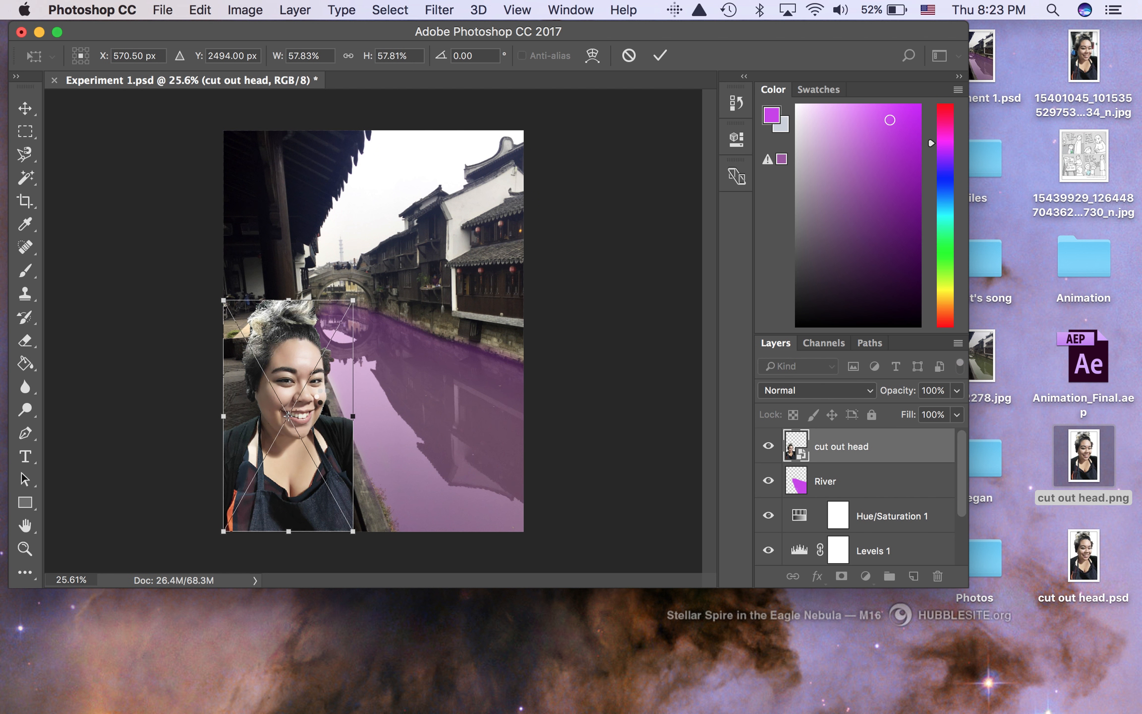
key(Return)
key(e)
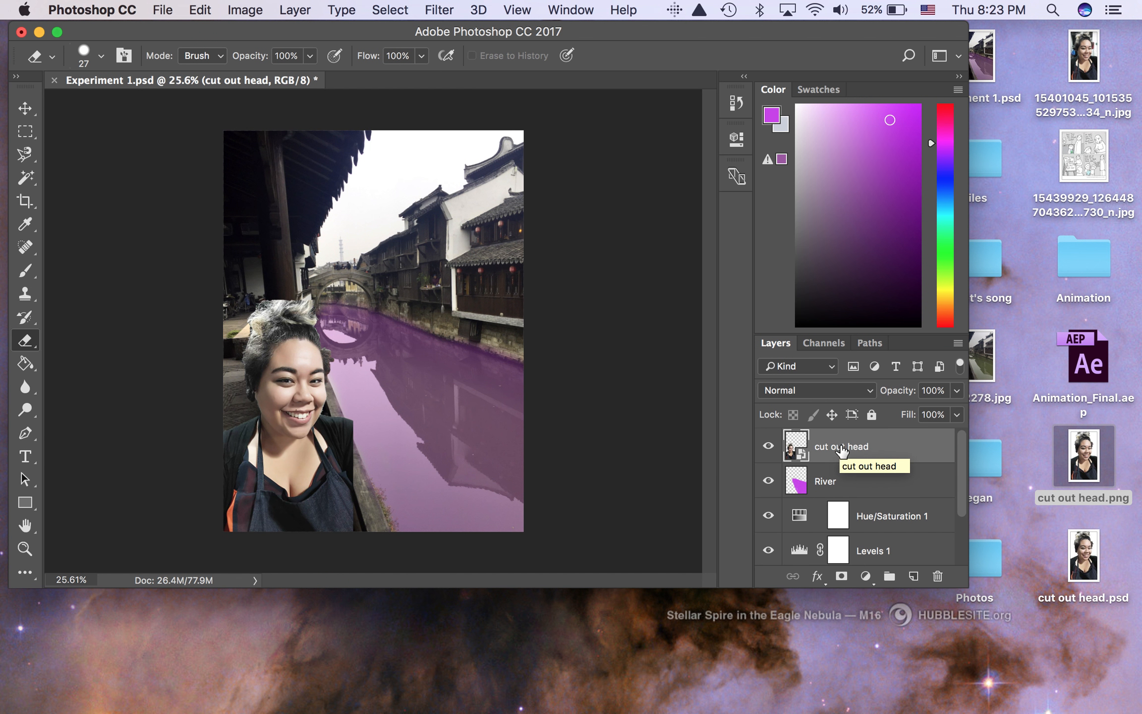
- Try the cut out head layer beneath River, Hue/Saturation 1 and Levels 1 in turn, and return it to the top of the layer stack
drag(841, 448, 841, 488)
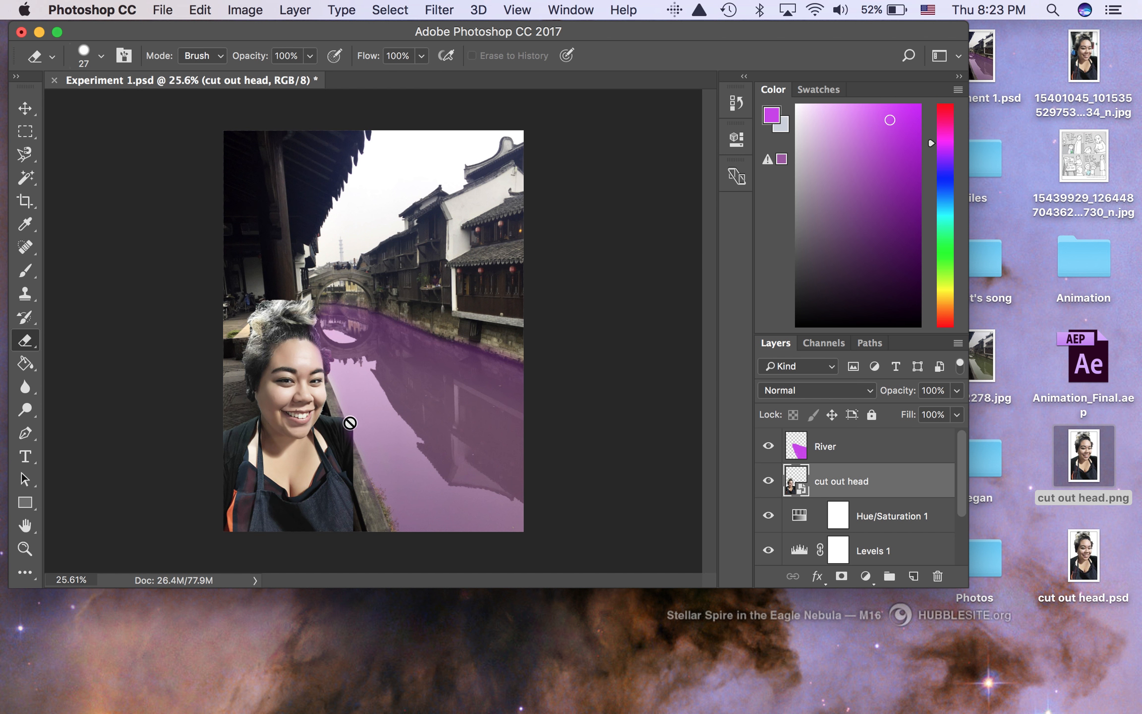
drag(851, 486, 850, 540)
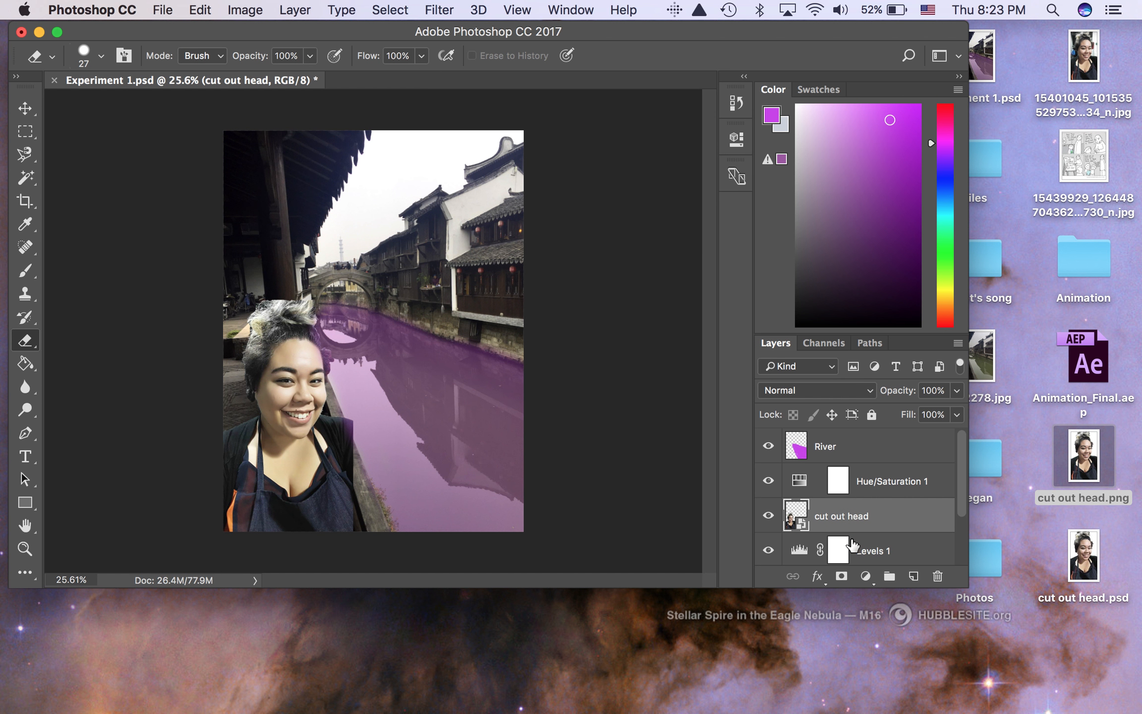
scroll(839, 476, down, 3)
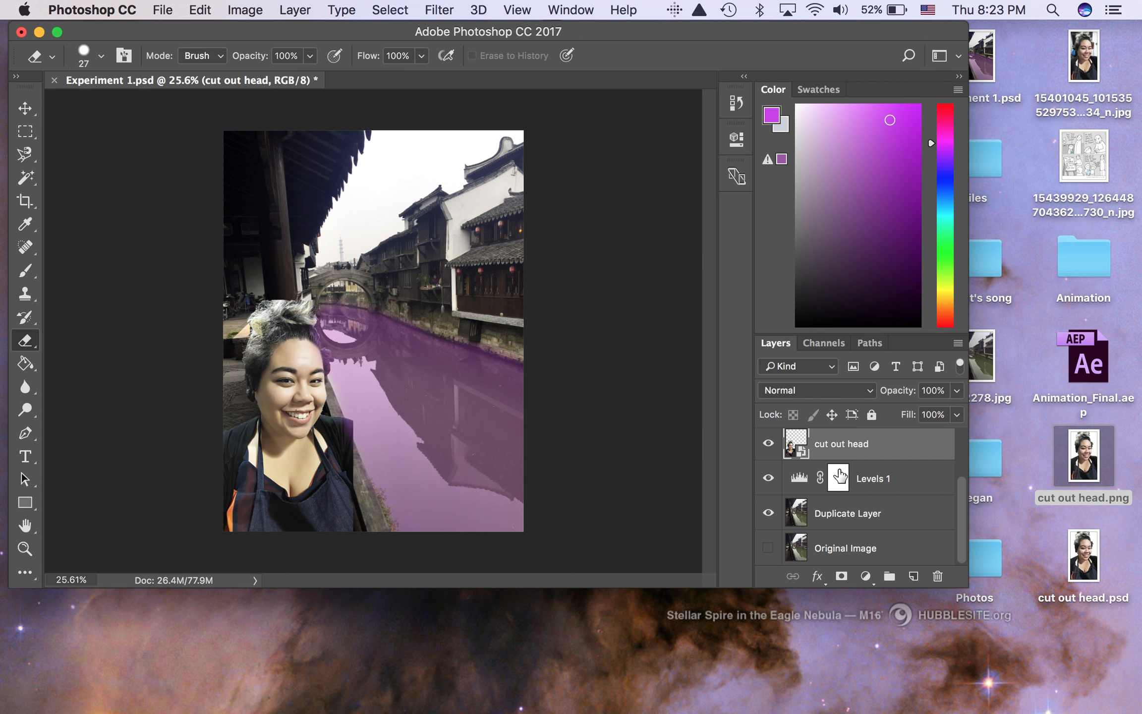
drag(826, 445, 828, 483)
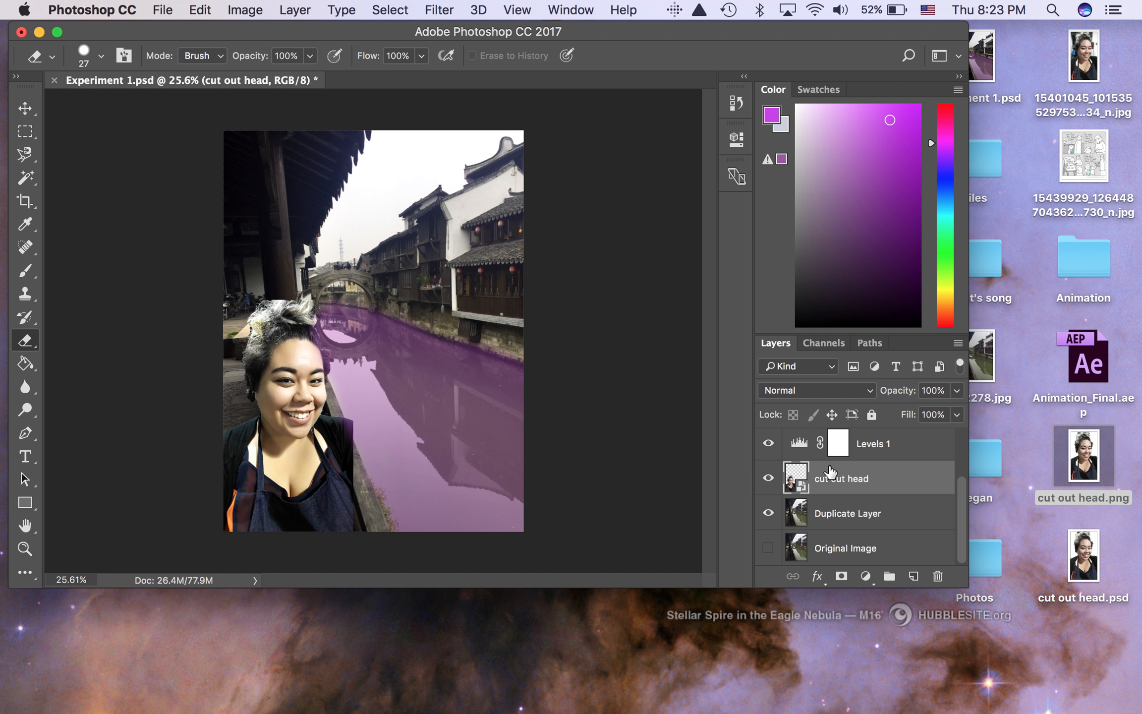
scroll(895, 470, up, 3)
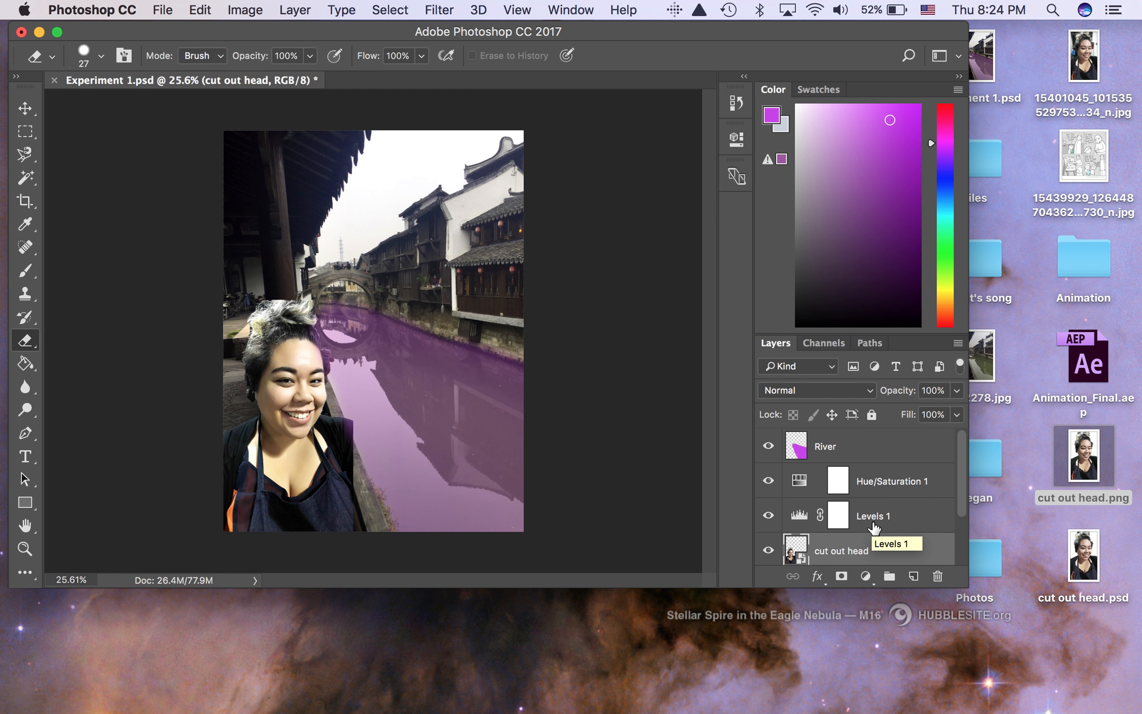
drag(858, 555, 850, 435)
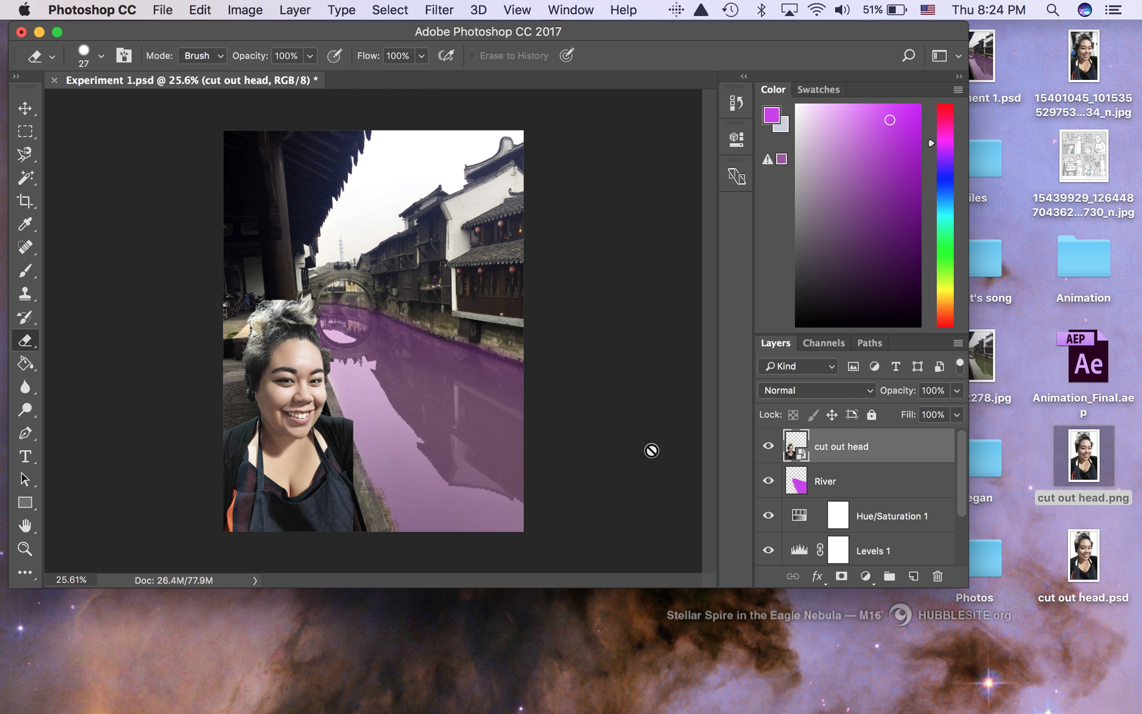
- Rasterize the cut out head smart object and switch to the Brush tool
click(308, 443)
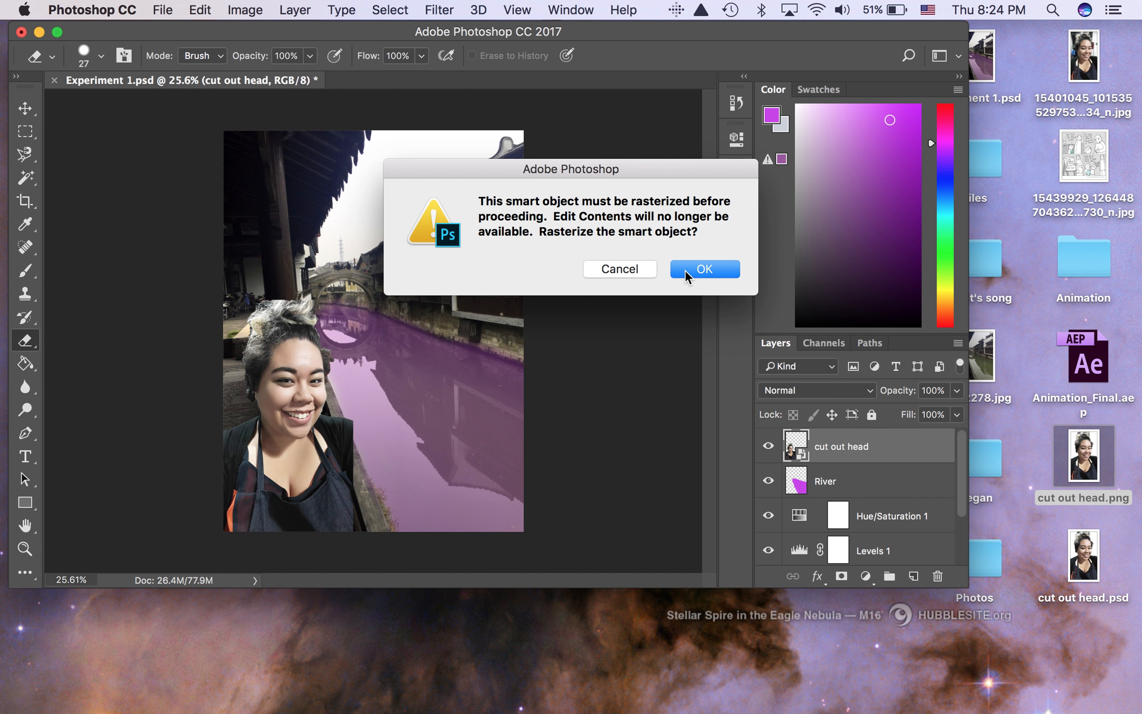
click(685, 269)
key(b)
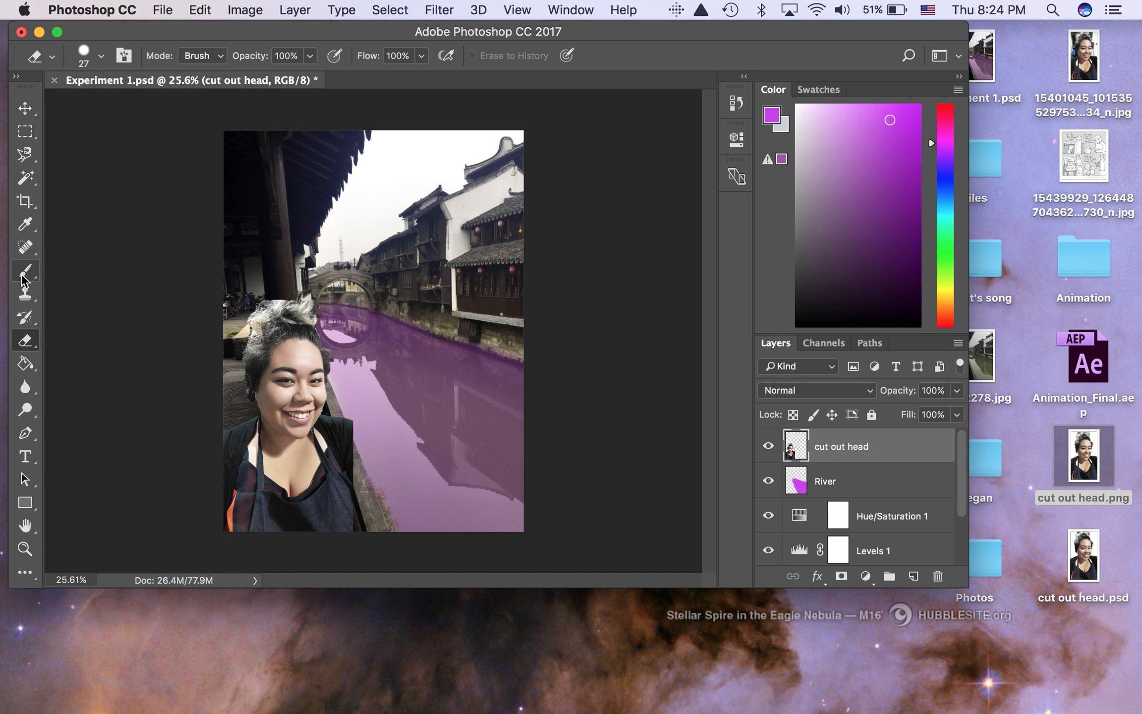
- Paint the iris of the eye on the image's left purple around the pupil with an 11 px brush at 18% hardness
key(super+equal)
scroll(284, 418, up, 8)
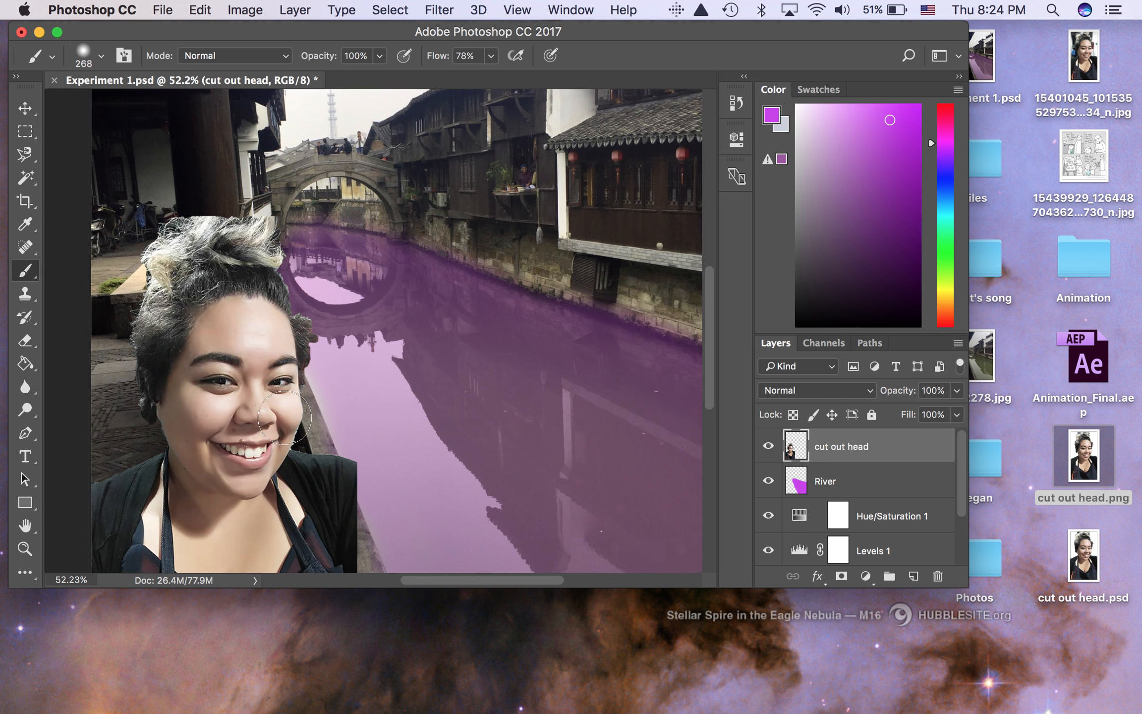
scroll(282, 405, up, 3)
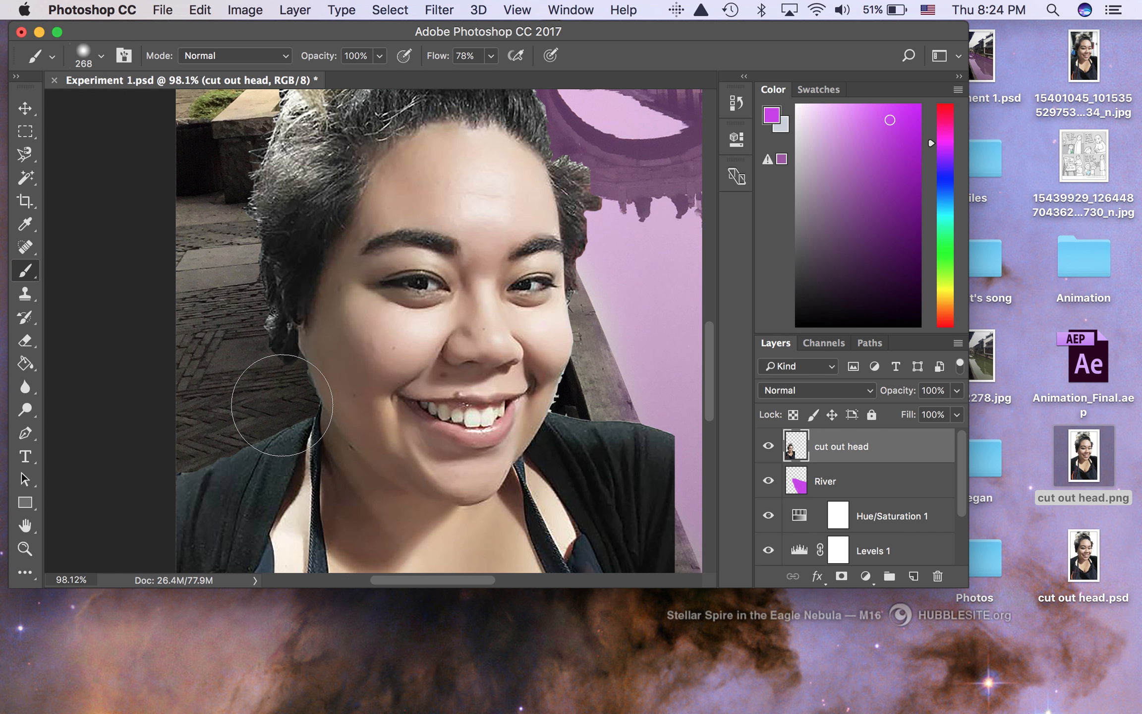
scroll(283, 405, right, 3)
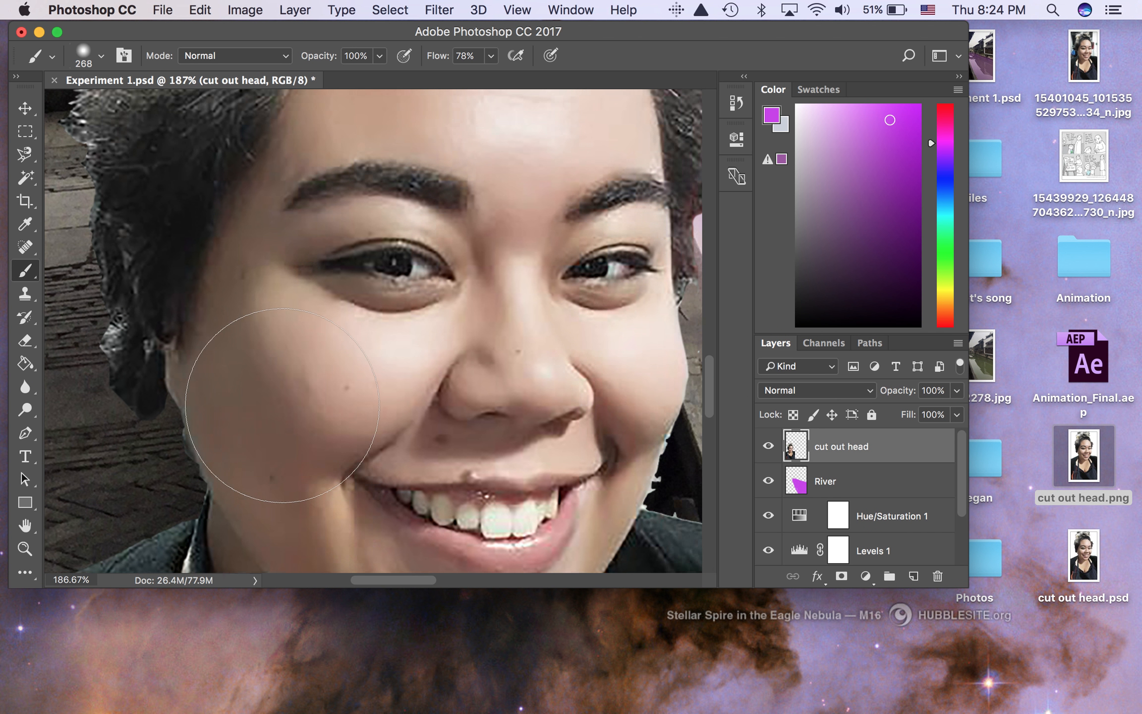
scroll(283, 405, up, 5)
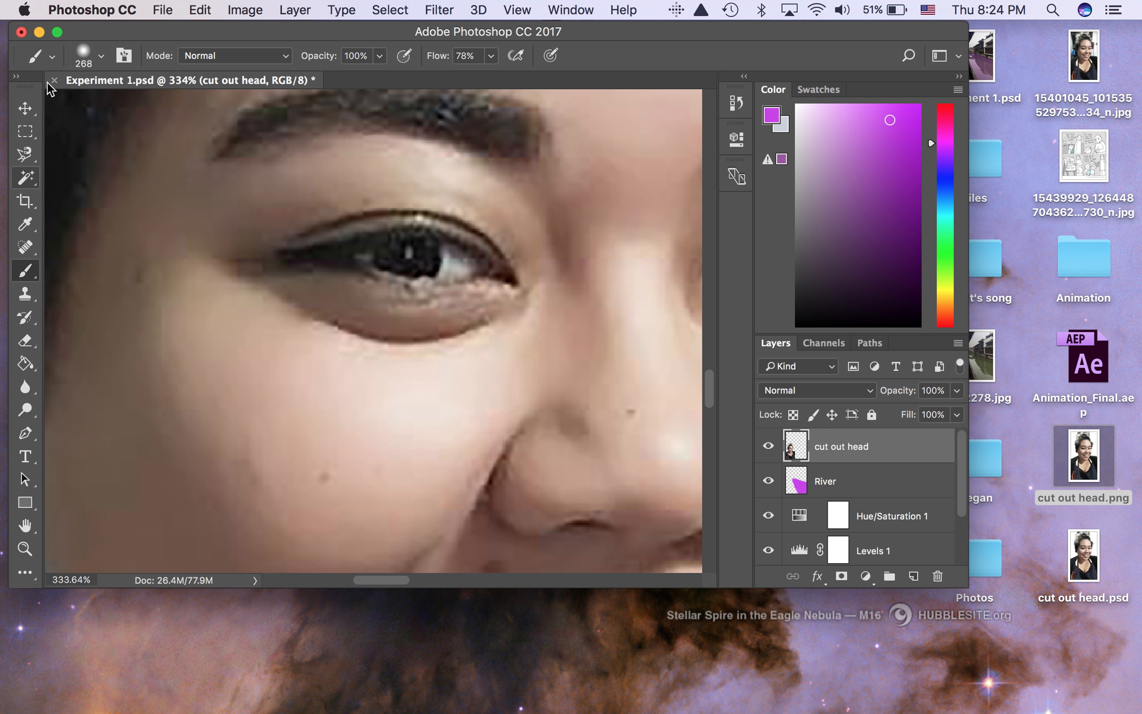
click(95, 56)
drag(148, 105, 114, 105)
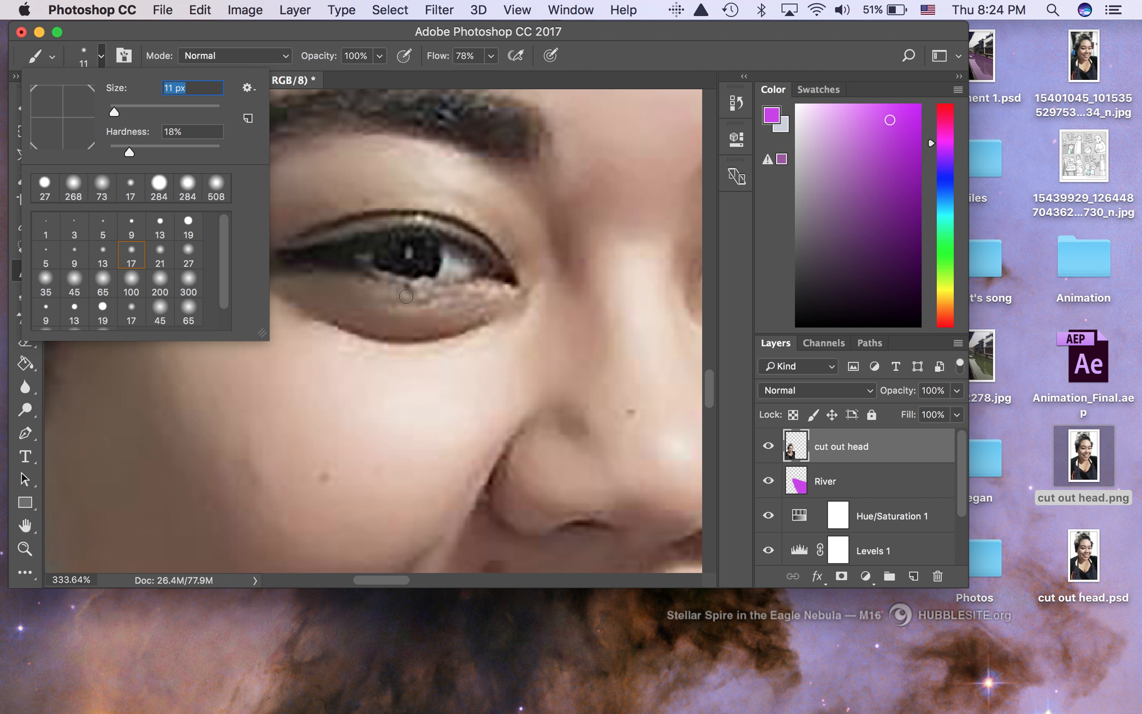
scroll(406, 296, up, 5)
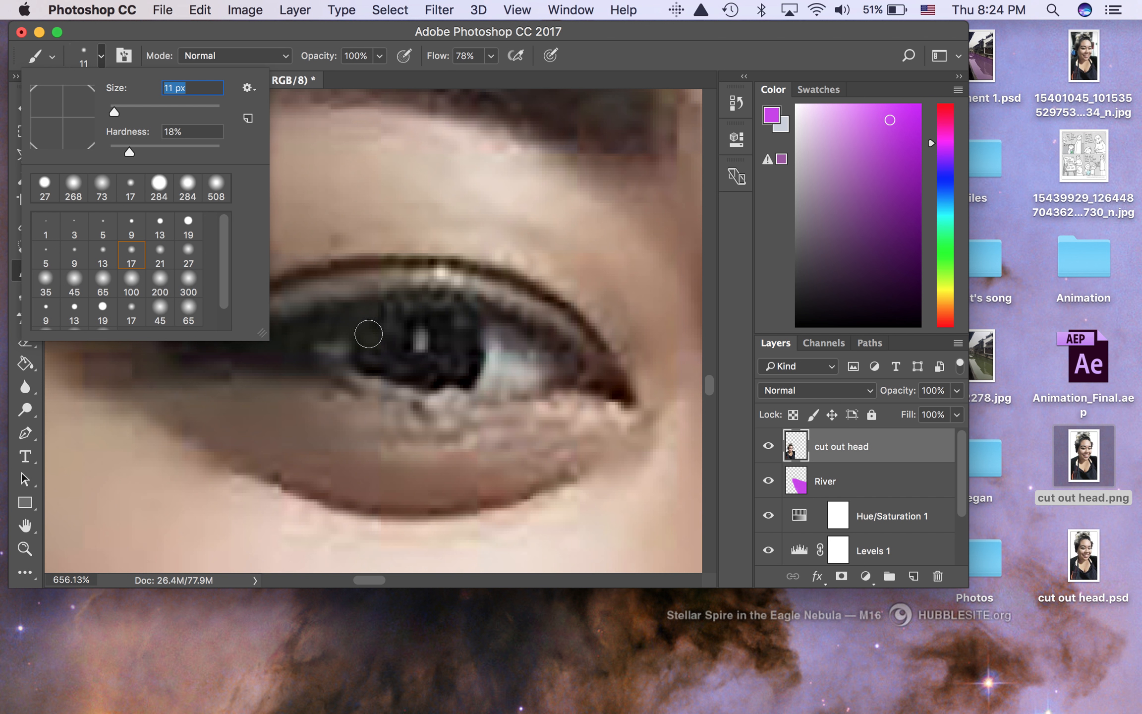
mouse_move(369, 332)
mouse_down()
mouse_move(404, 316)
mouse_move(463, 314)
mouse_move(464, 375)
mouse_move(411, 378)
mouse_move(374, 367)
mouse_move(367, 342)
mouse_move(366, 354)
mouse_move(369, 363)
mouse_move(382, 333)
mouse_move(393, 368)
mouse_move(417, 372)
mouse_move(452, 346)
mouse_move(449, 327)
mouse_move(398, 326)
mouse_move(382, 342)
mouse_move(391, 377)
mouse_move(456, 363)
mouse_move(462, 372)
mouse_up()
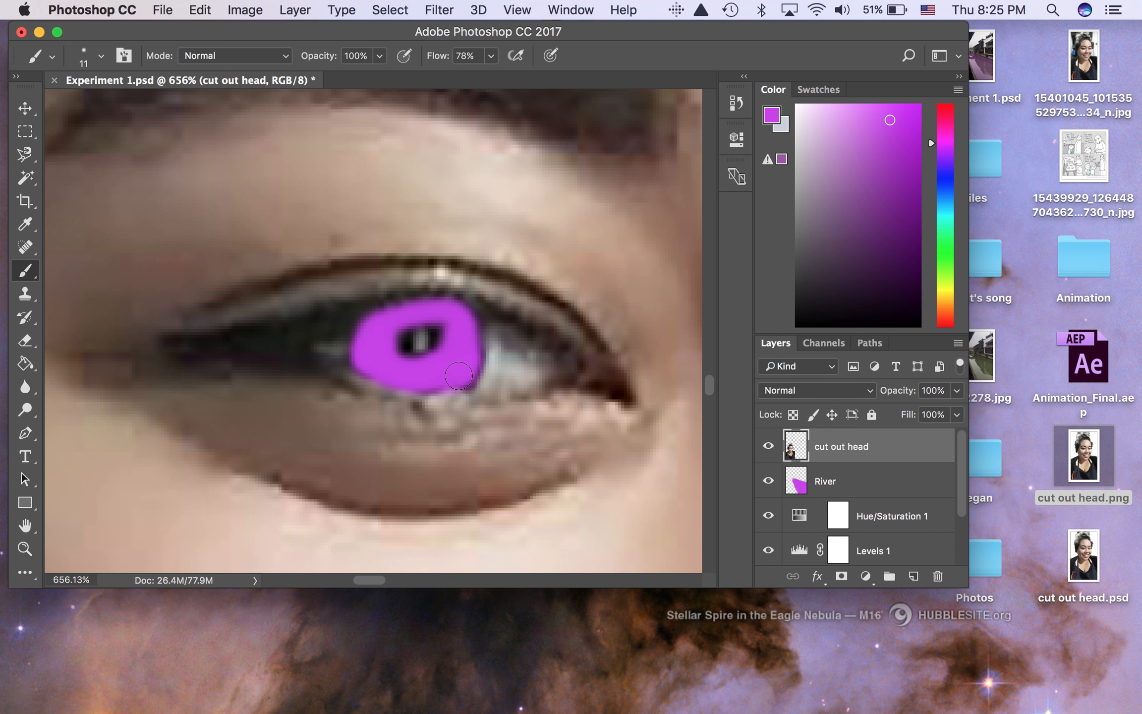
click(367, 321)
click(373, 320)
drag(374, 320, 399, 319)
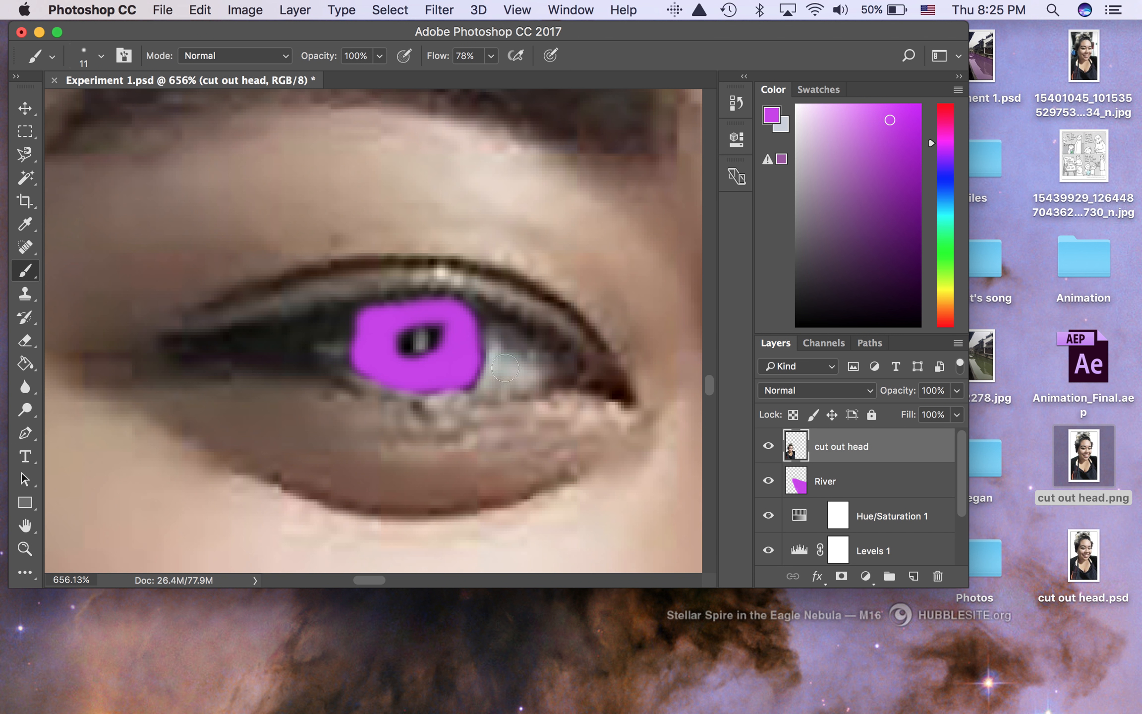
drag(407, 316, 391, 316)
- Paint the iris of the eye on the image's right purple with the same 11 px brush, leaving the pupil highlight unpainted
scroll(484, 333, right, 15)
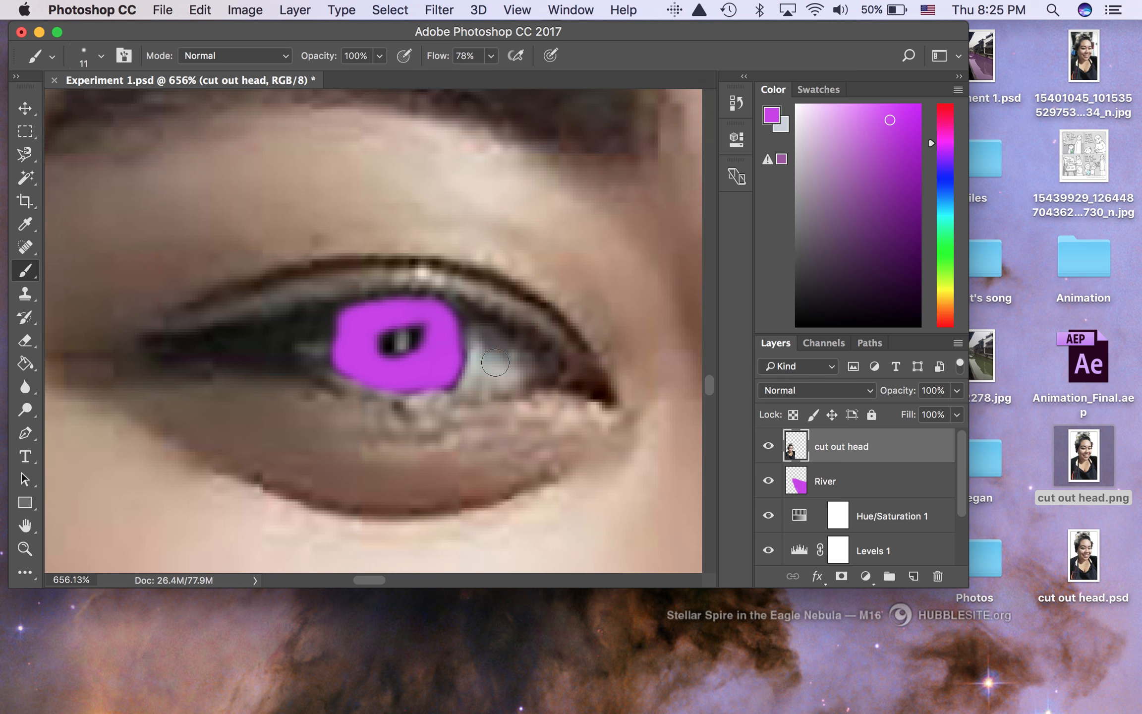
click(449, 355)
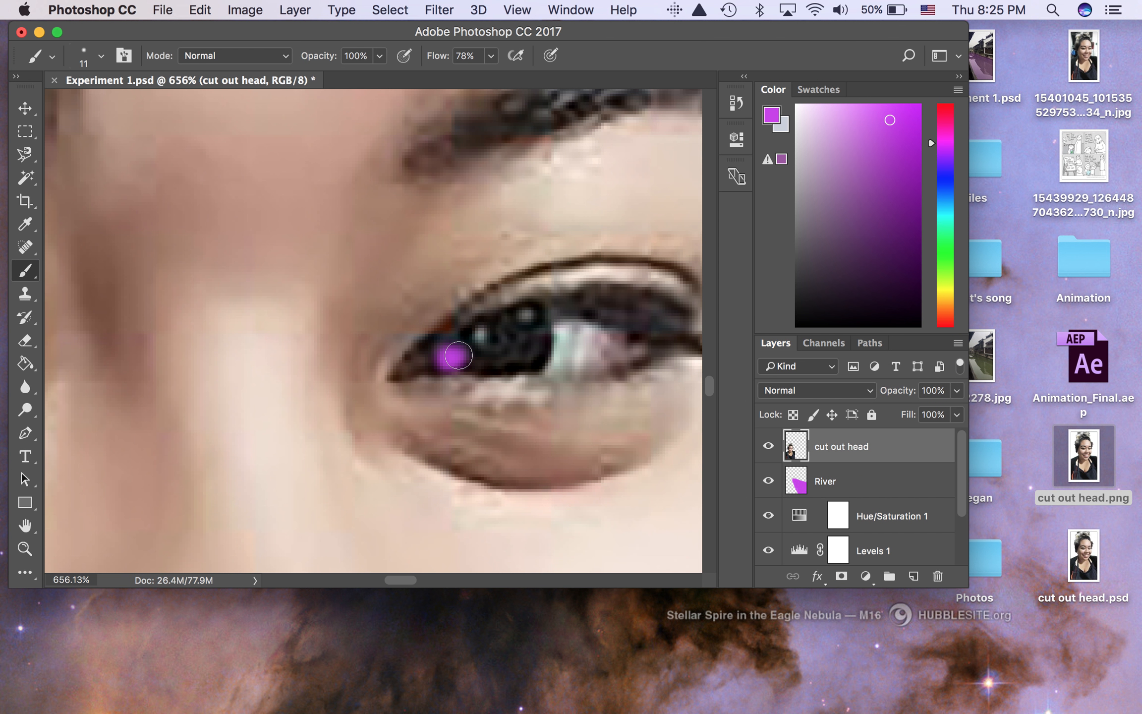
click(463, 342)
click(462, 355)
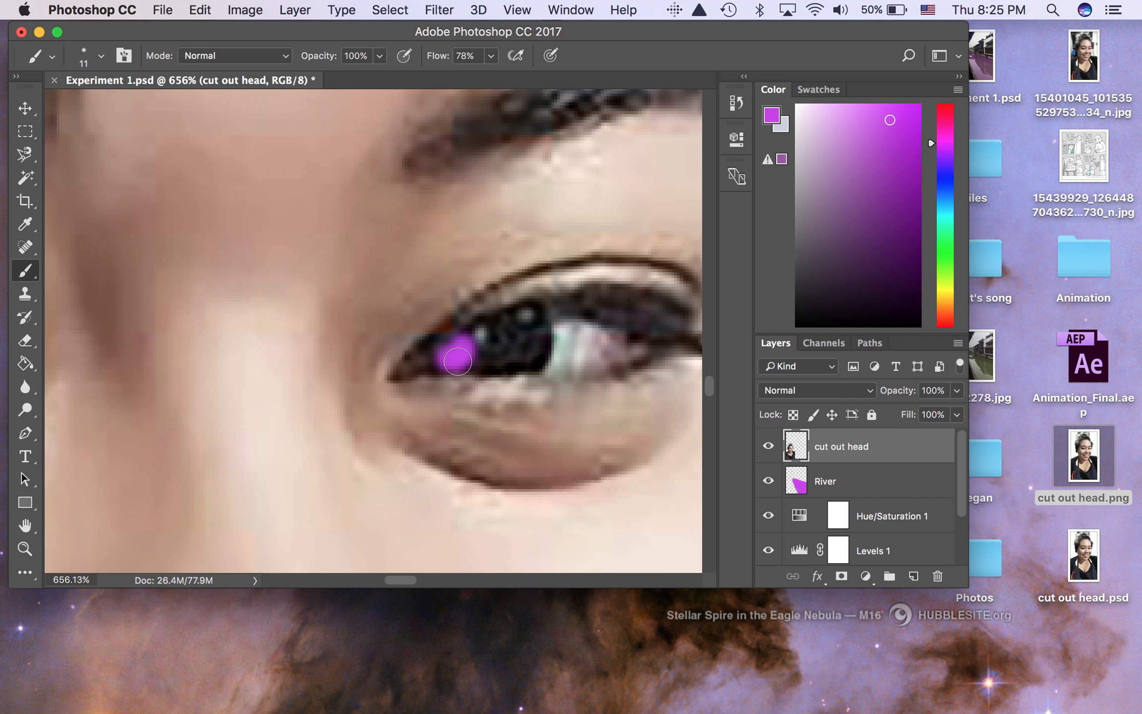
click(101, 57)
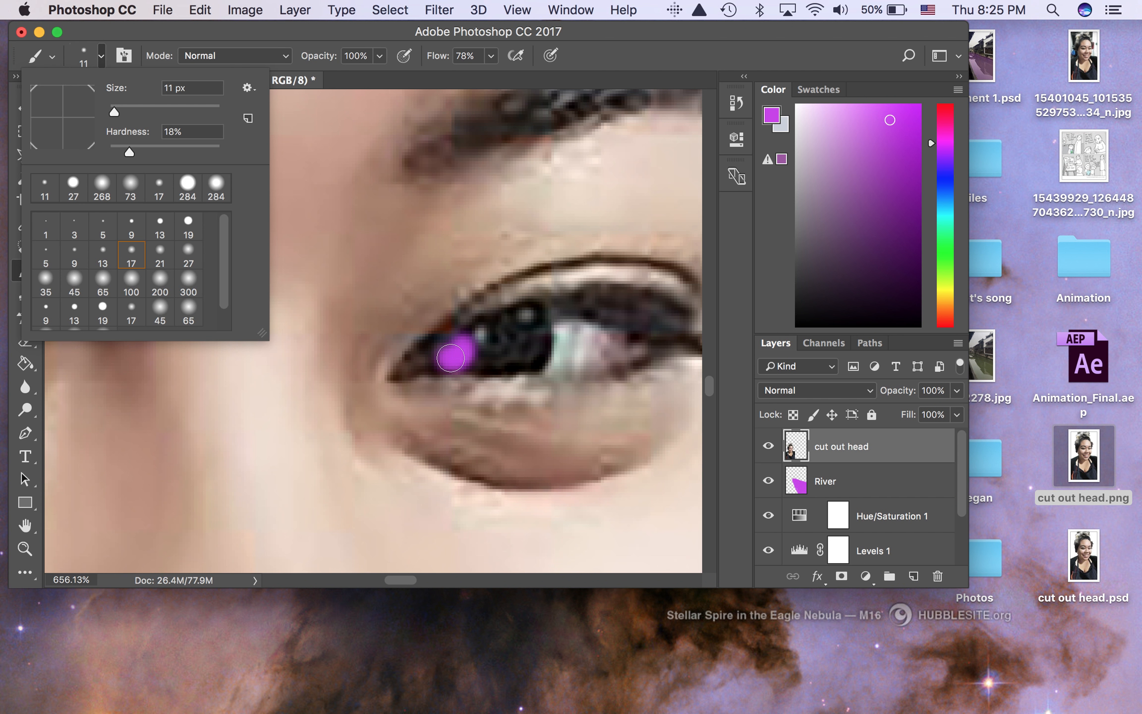
mouse_move(448, 359)
mouse_down()
mouse_move(539, 358)
mouse_move(534, 313)
mouse_move(497, 322)
mouse_move(502, 348)
mouse_move(521, 324)
mouse_move(520, 355)
mouse_up()
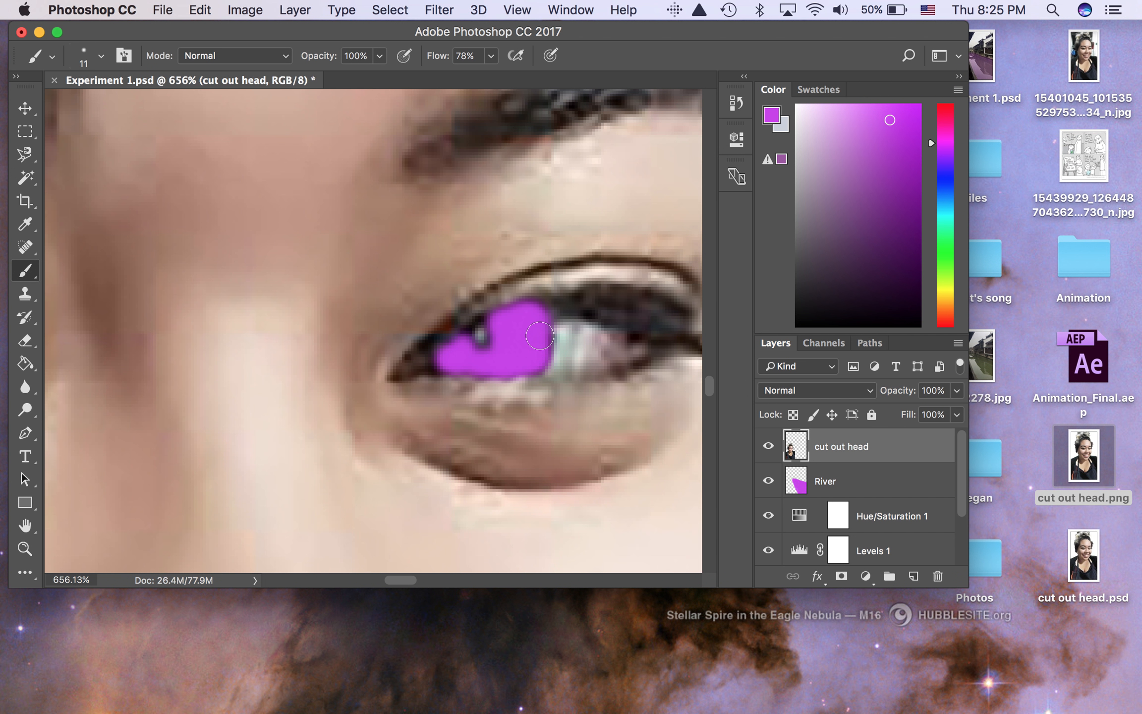
- Erase a round pupil in the purple iris of each eye with an 11 px Eraser at 75% hardness
scroll(536, 353, down, 4)
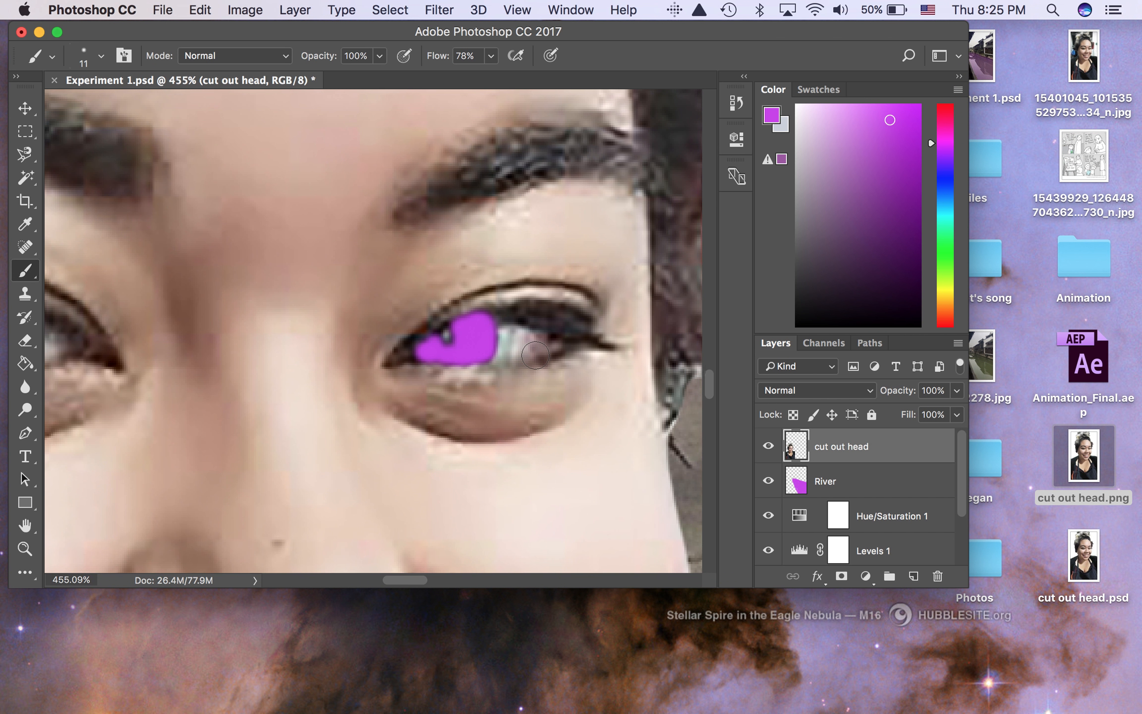
scroll(535, 354, left, 2)
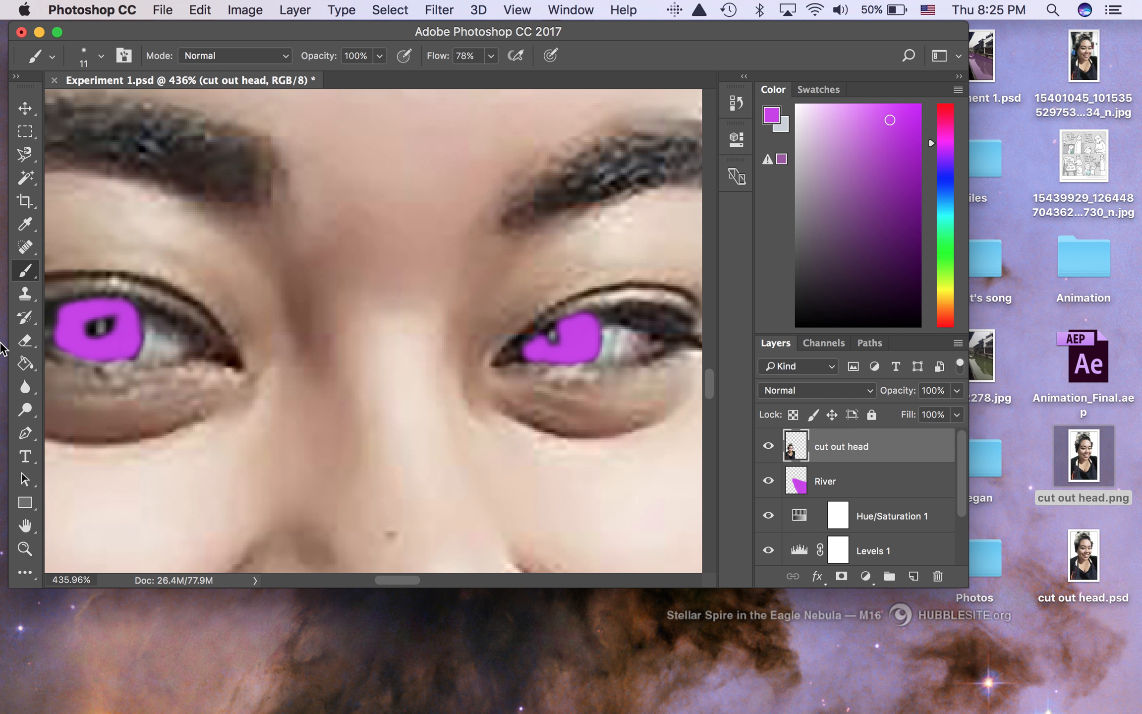
click(27, 342)
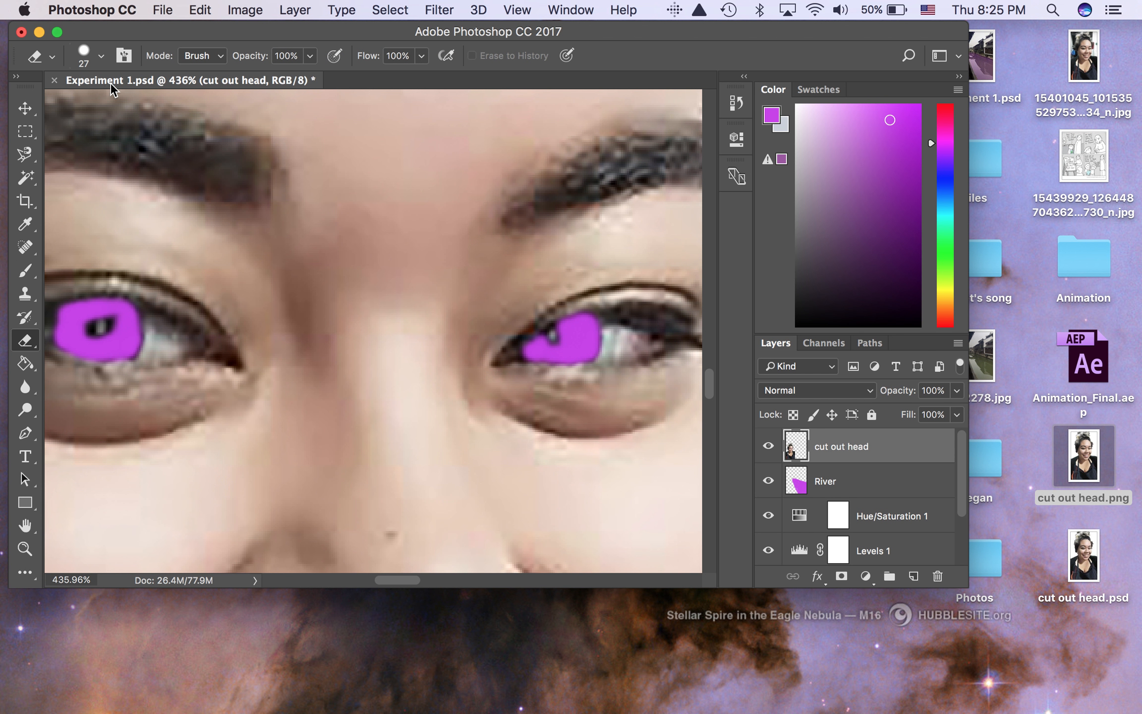
click(101, 57)
drag(120, 113, 114, 112)
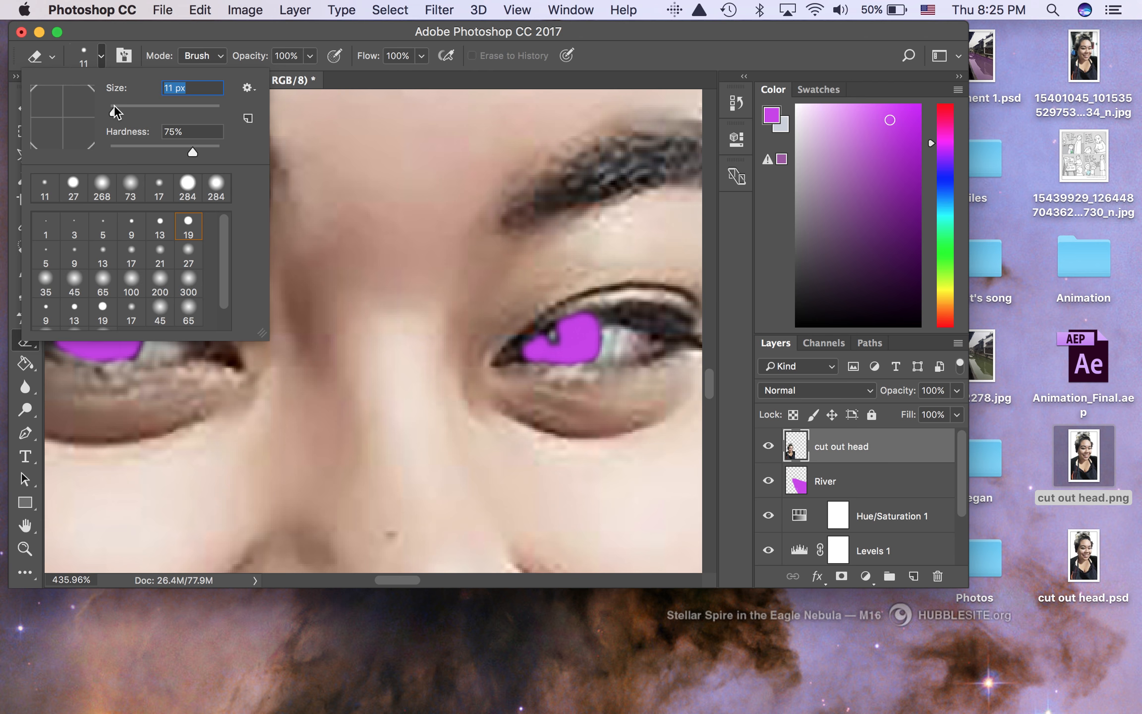
click(551, 336)
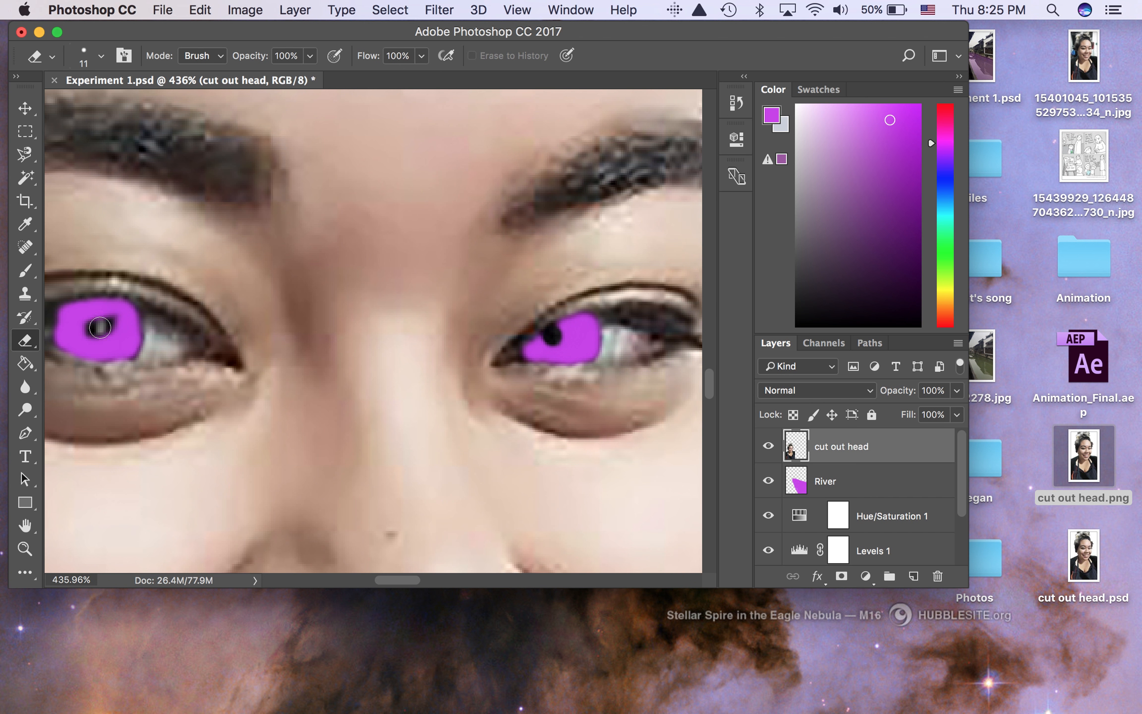
drag(99, 329, 95, 328)
drag(185, 330, 183, 331)
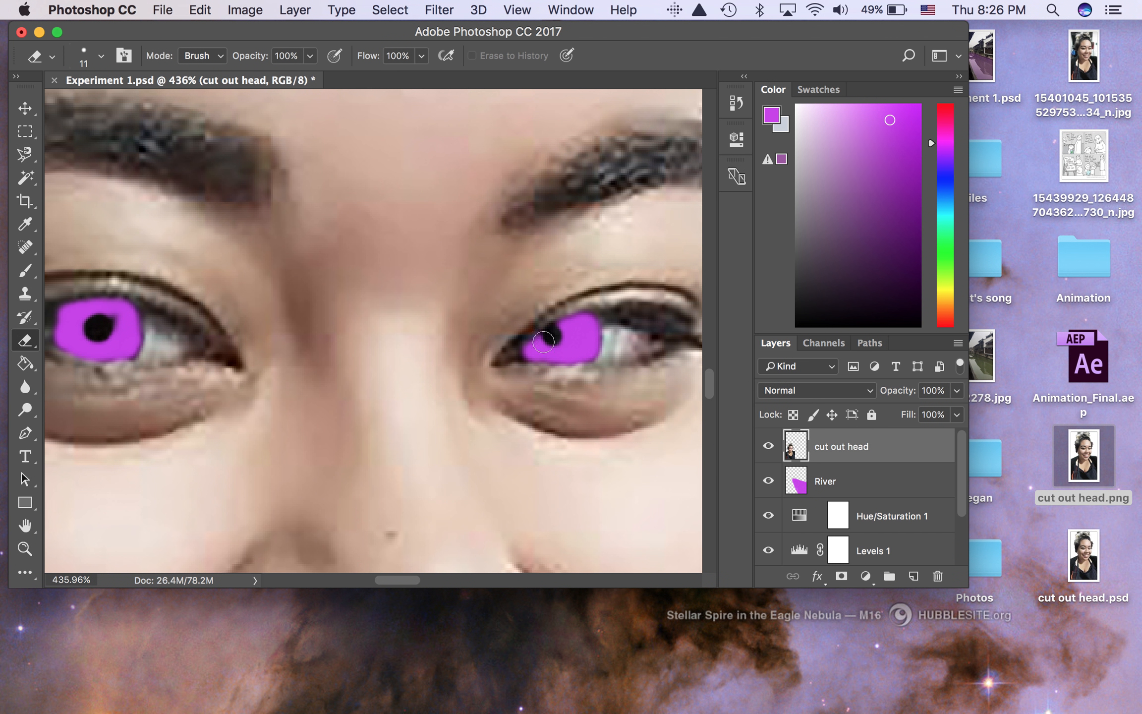
- Revert the document to the history state before the cut out head layer was rasterized and its eyes painted
scroll(207, 331, down, 10)
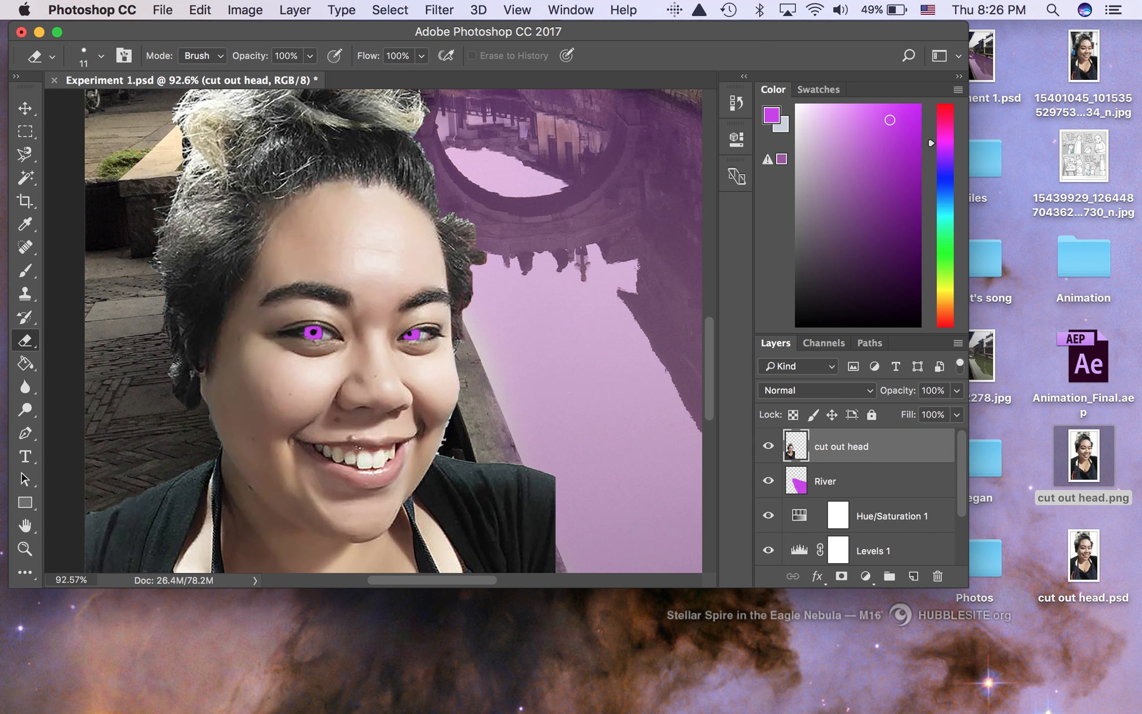
scroll(304, 418, up, 10)
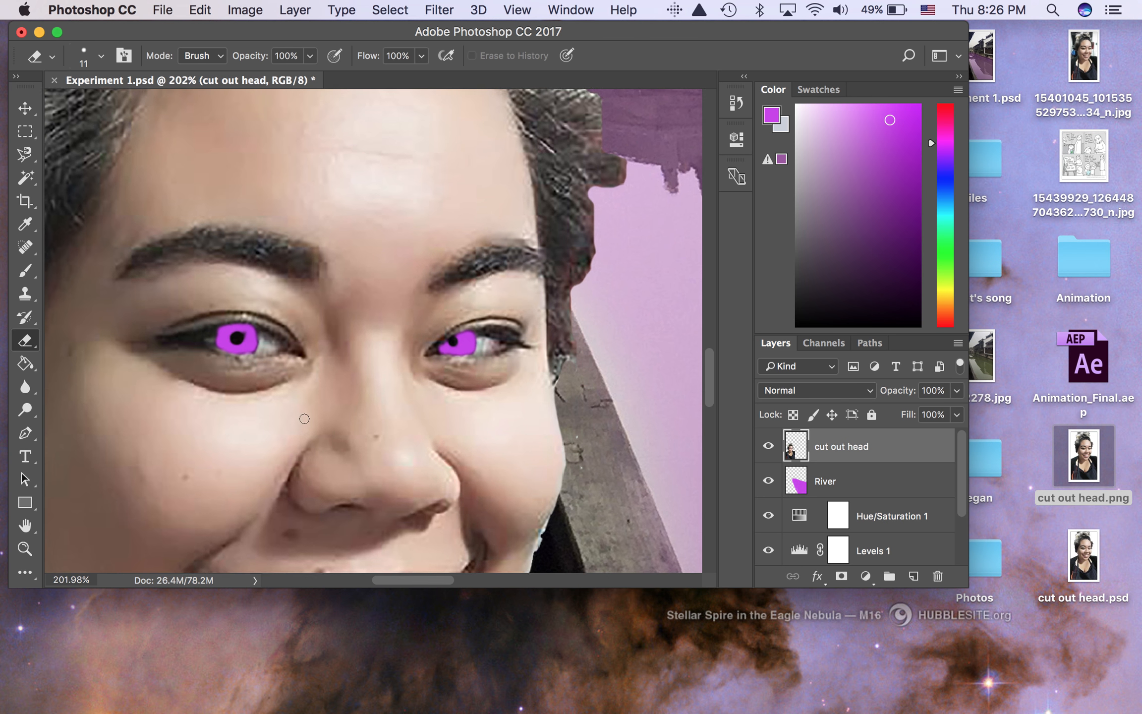
scroll(305, 419, up, 1)
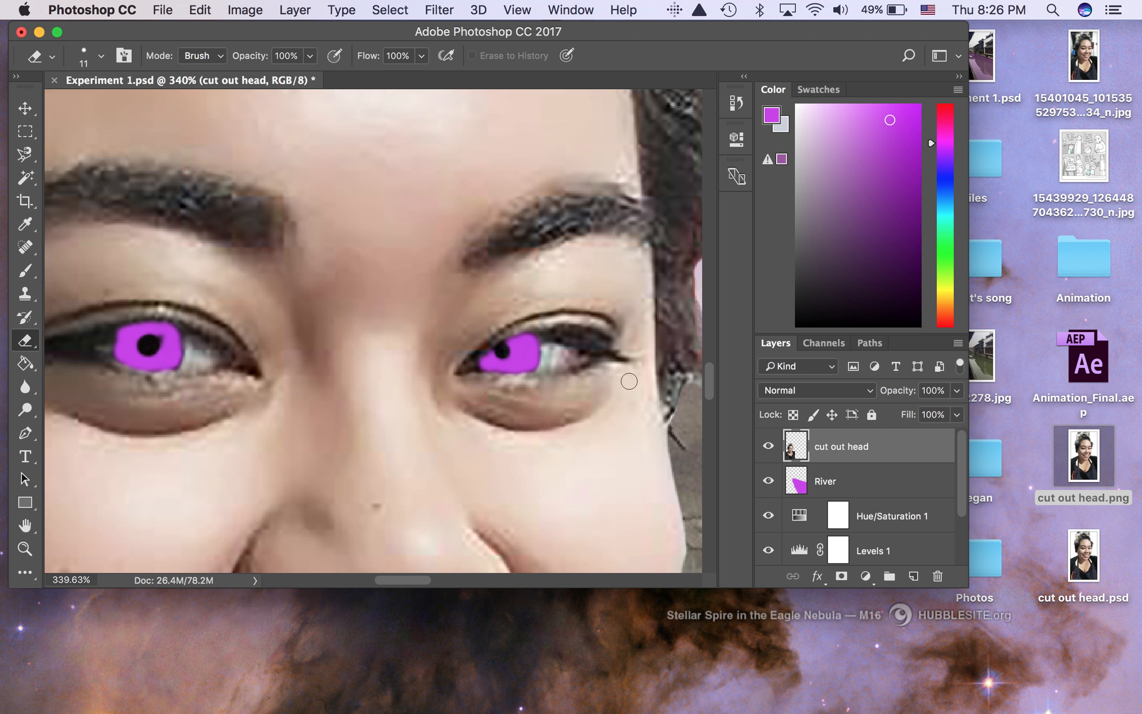
click(732, 104)
scroll(655, 149, up, 2)
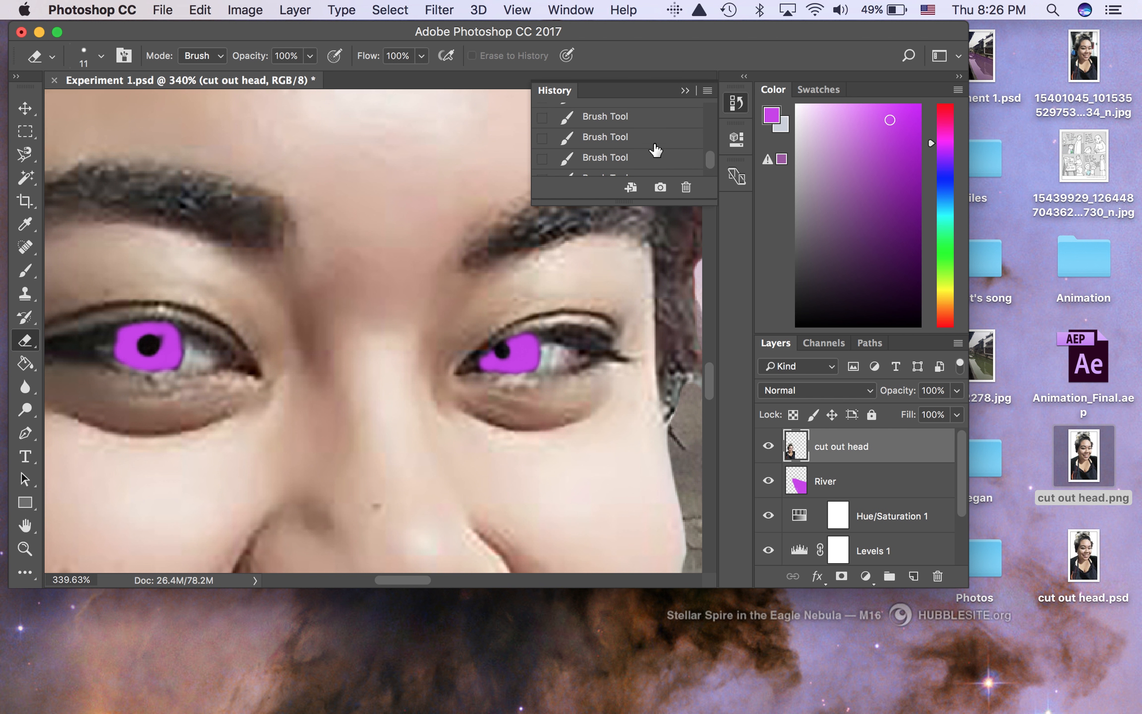
scroll(655, 149, up, 3)
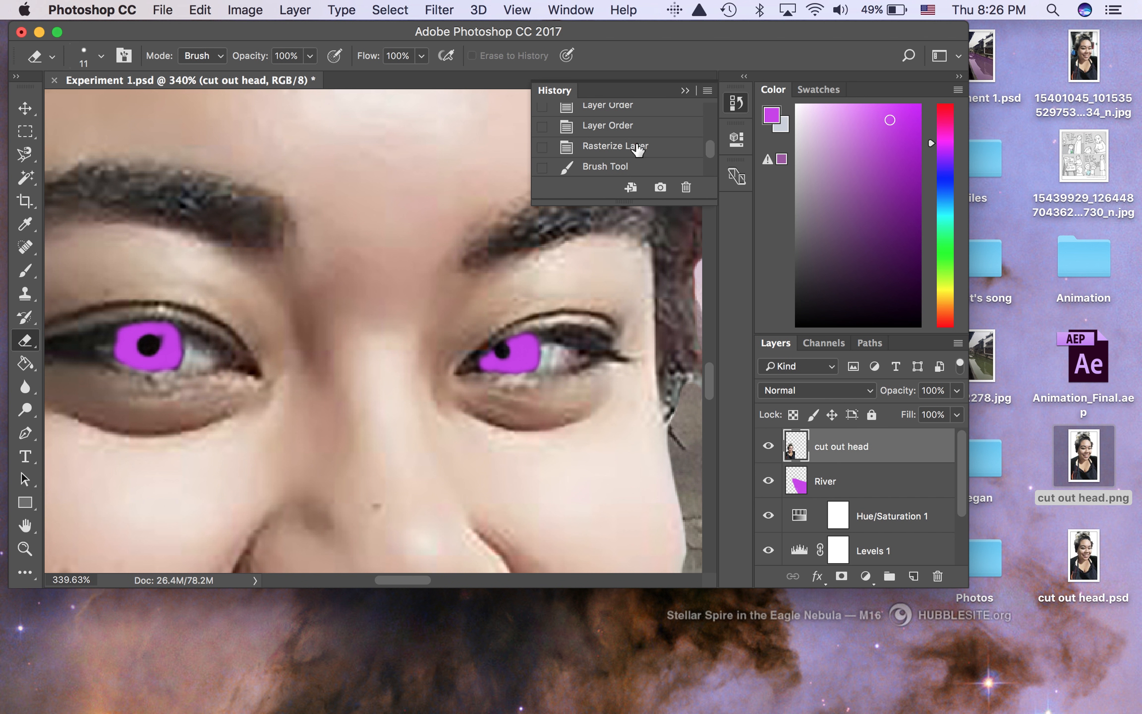
click(606, 128)
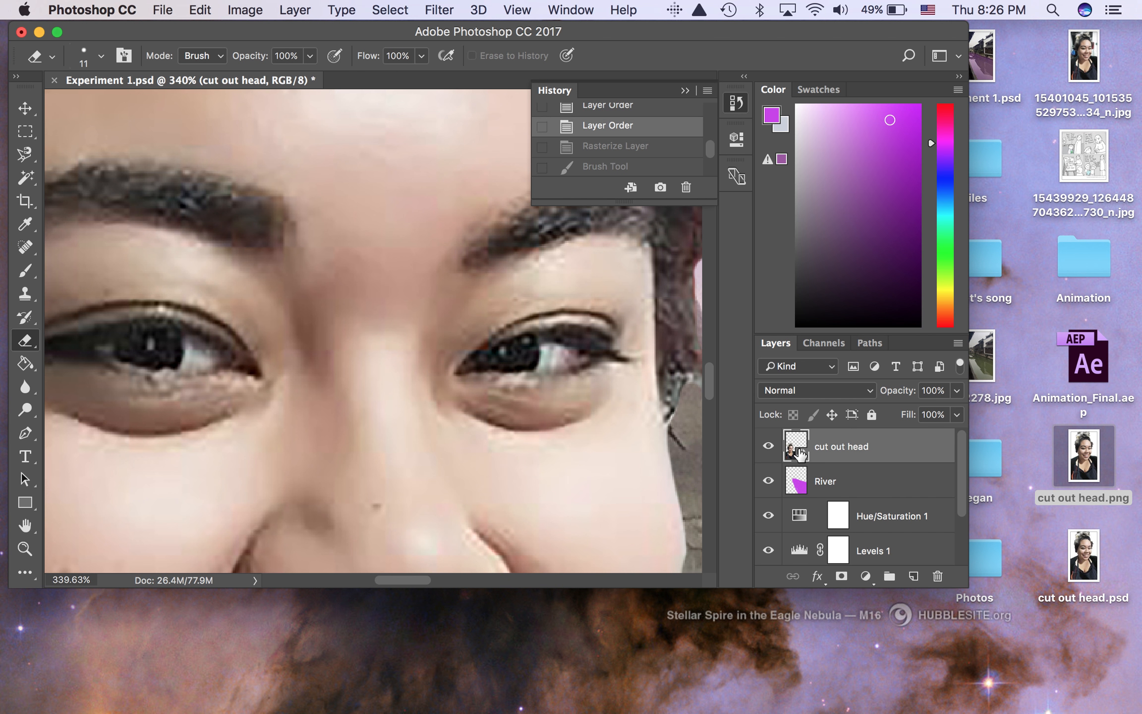
- Add a new layer above cut out head and paint the iris of the eye on the image's left purple with the 11 px brush
click(915, 577)
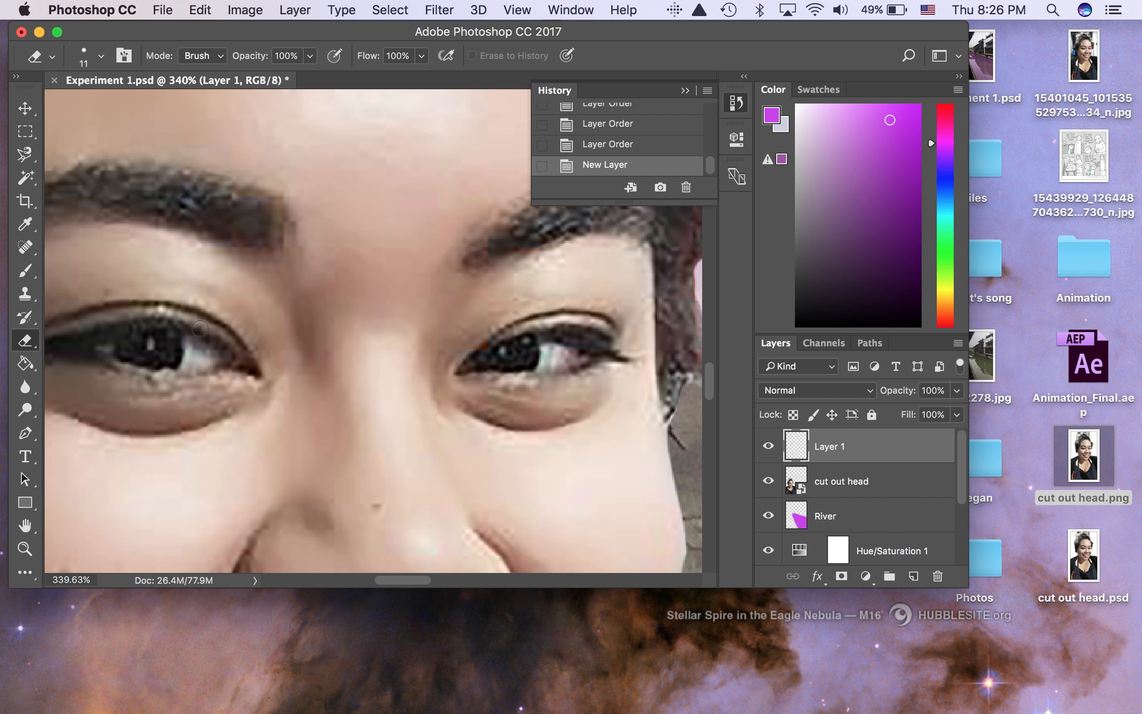
click(26, 270)
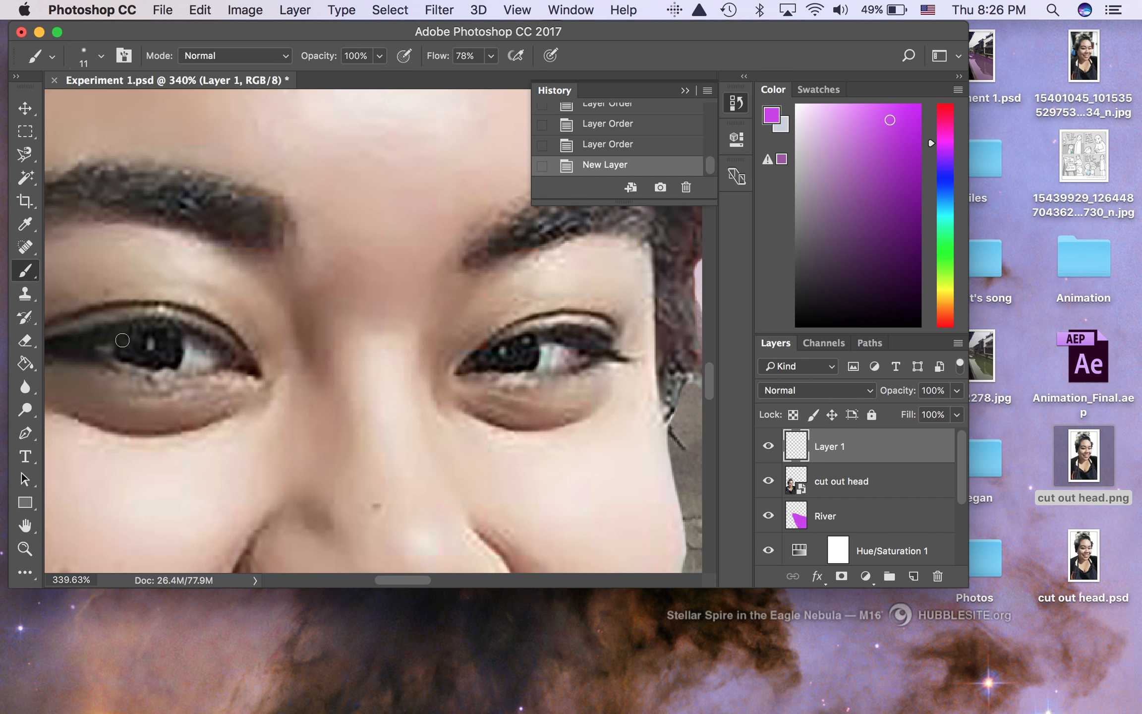
scroll(125, 343, up, 5)
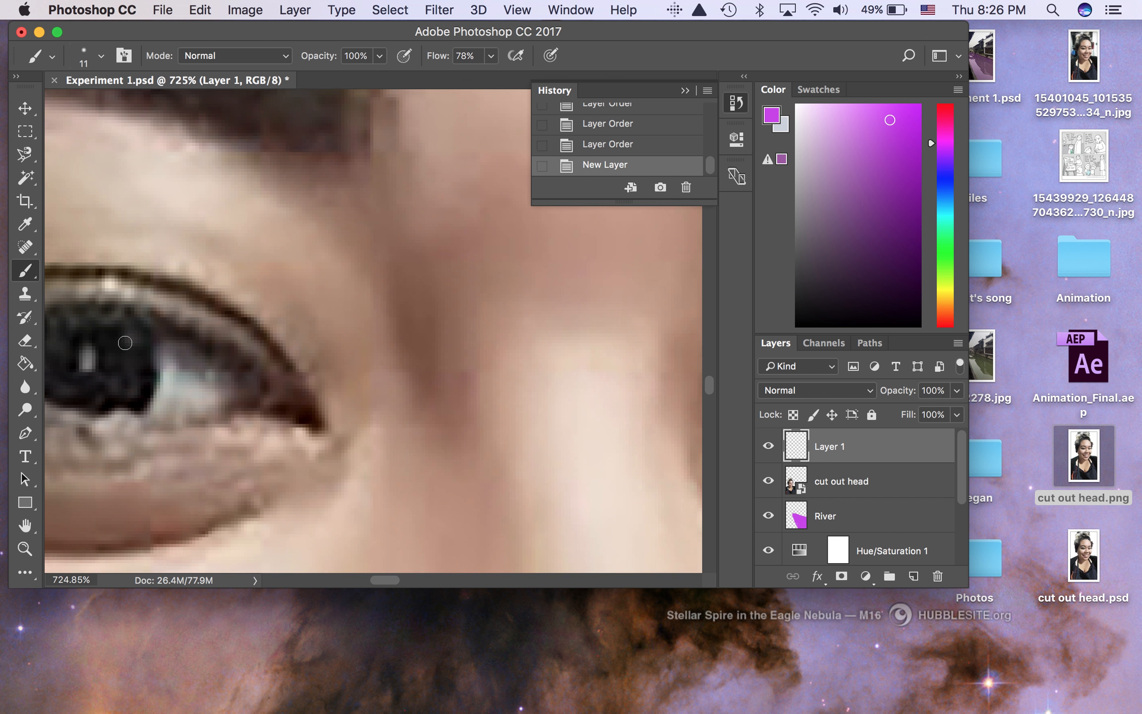
scroll(125, 342, left, 5)
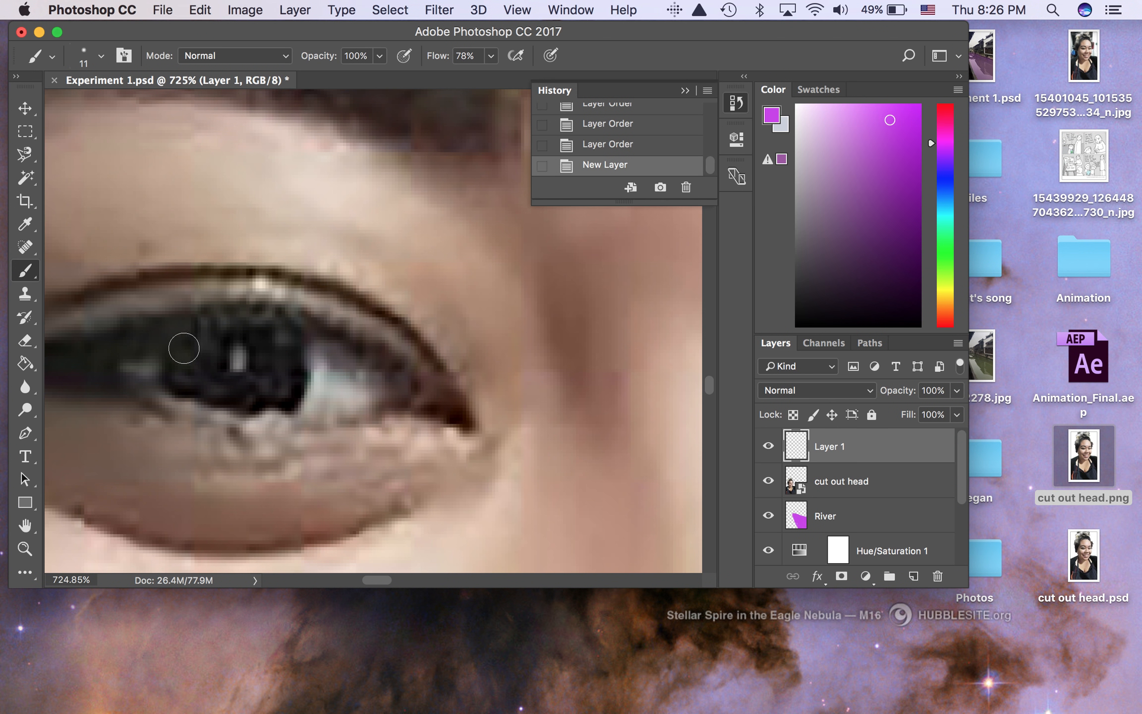
click(183, 345)
mouse_move(183, 344)
mouse_down()
mouse_move(188, 387)
mouse_move(255, 403)
mouse_move(287, 397)
mouse_move(295, 352)
mouse_move(294, 333)
mouse_move(257, 331)
mouse_move(262, 389)
mouse_move(281, 350)
mouse_up()
mouse_move(273, 392)
mouse_down()
mouse_move(212, 385)
mouse_move(233, 390)
mouse_move(208, 378)
mouse_move(212, 331)
mouse_move(187, 339)
mouse_move(237, 327)
mouse_move(261, 337)
mouse_move(263, 379)
mouse_move(233, 391)
mouse_move(187, 357)
mouse_up()
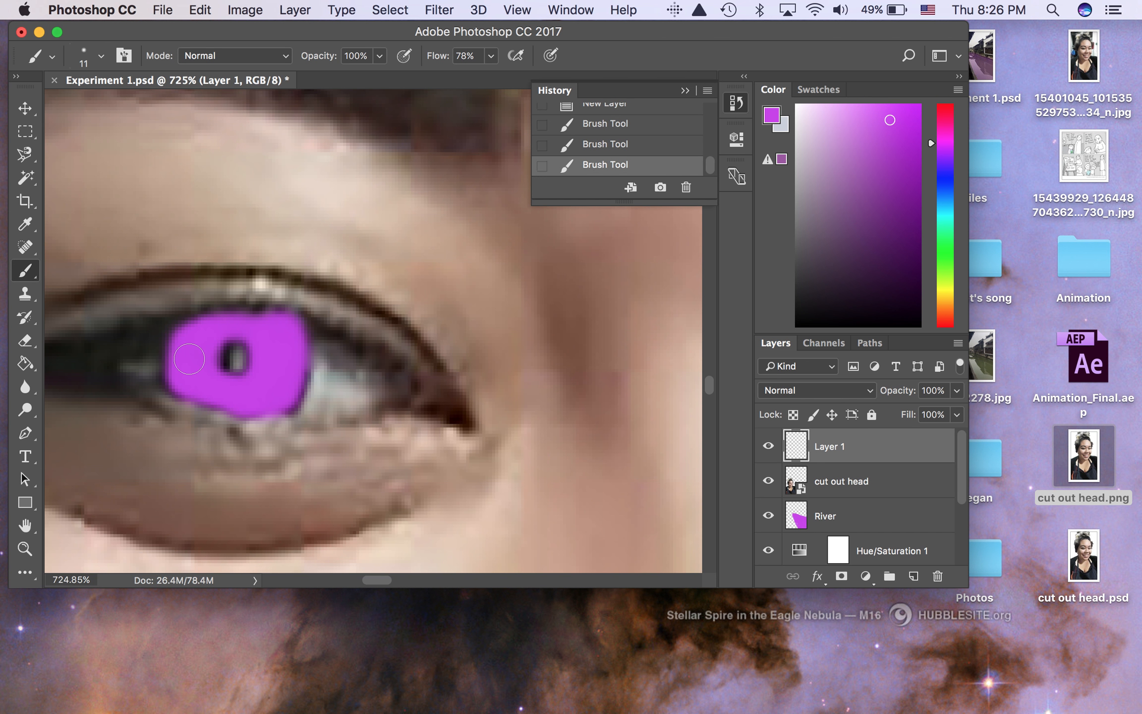
- Paint the iris of the eye on the image's right purple on Layer 1, leaving the pupil highlight unpainted
scroll(230, 375, right, 15)
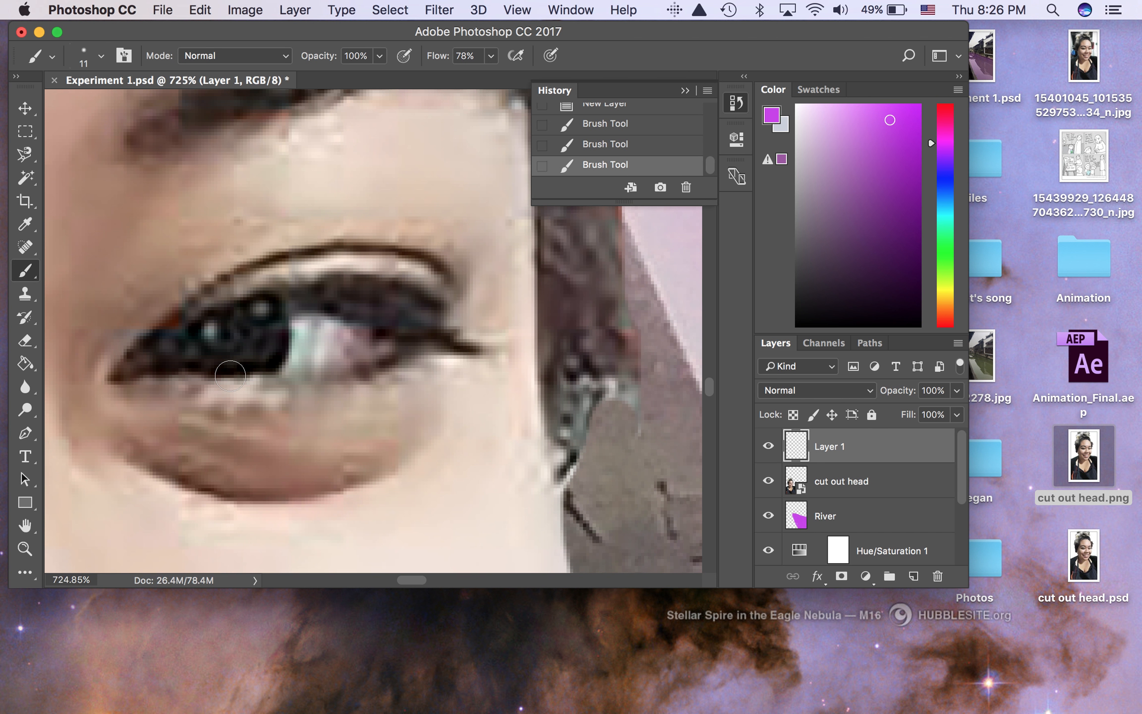
mouse_move(161, 362)
mouse_down()
mouse_move(258, 368)
mouse_move(218, 369)
mouse_move(275, 349)
mouse_move(269, 359)
mouse_move(267, 307)
mouse_up()
drag(266, 304, 268, 362)
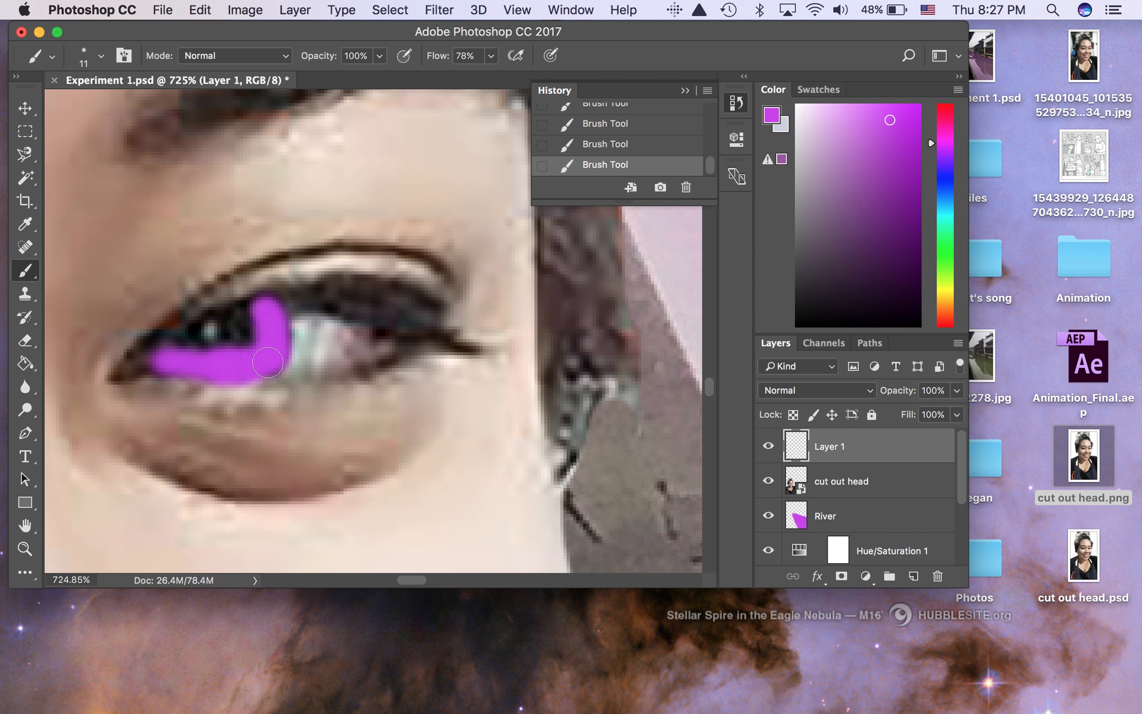
mouse_move(254, 318)
mouse_down()
mouse_move(241, 314)
mouse_move(252, 331)
mouse_move(234, 361)
mouse_move(251, 336)
mouse_move(180, 347)
mouse_move(216, 362)
mouse_up()
- Erase the purple over the pupils of both eyes on Layer 1 with the 11 px Eraser
scroll(230, 362, left, 15)
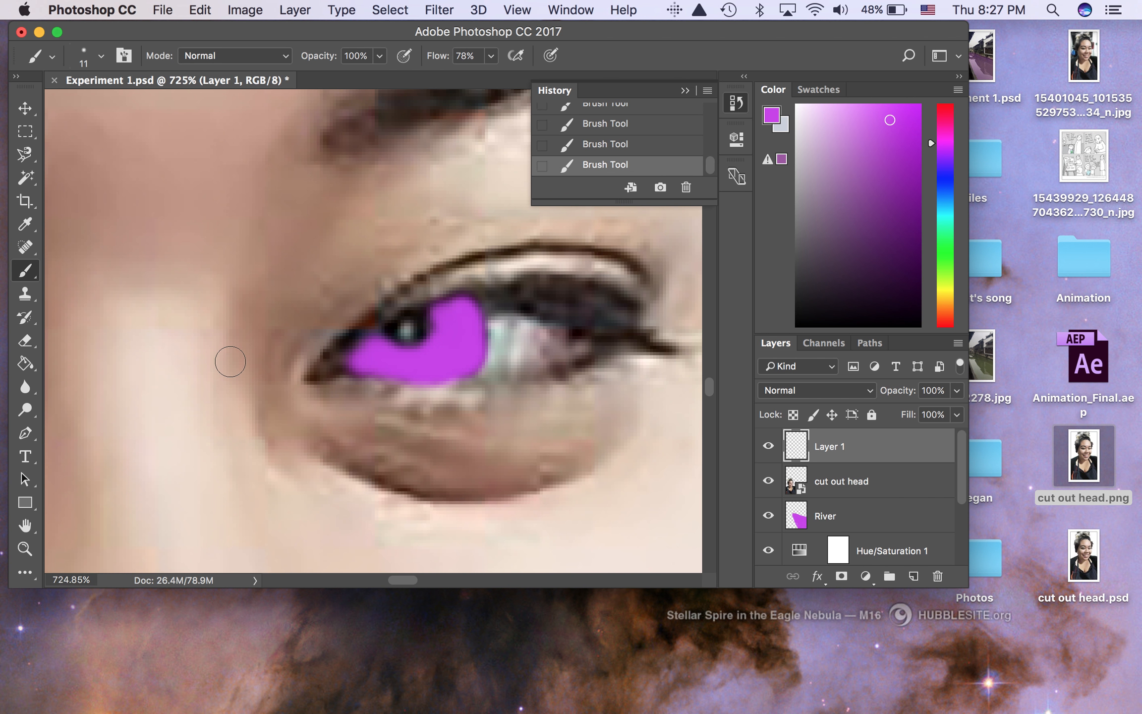
scroll(230, 361, down, 1)
scroll(230, 357, right, 15)
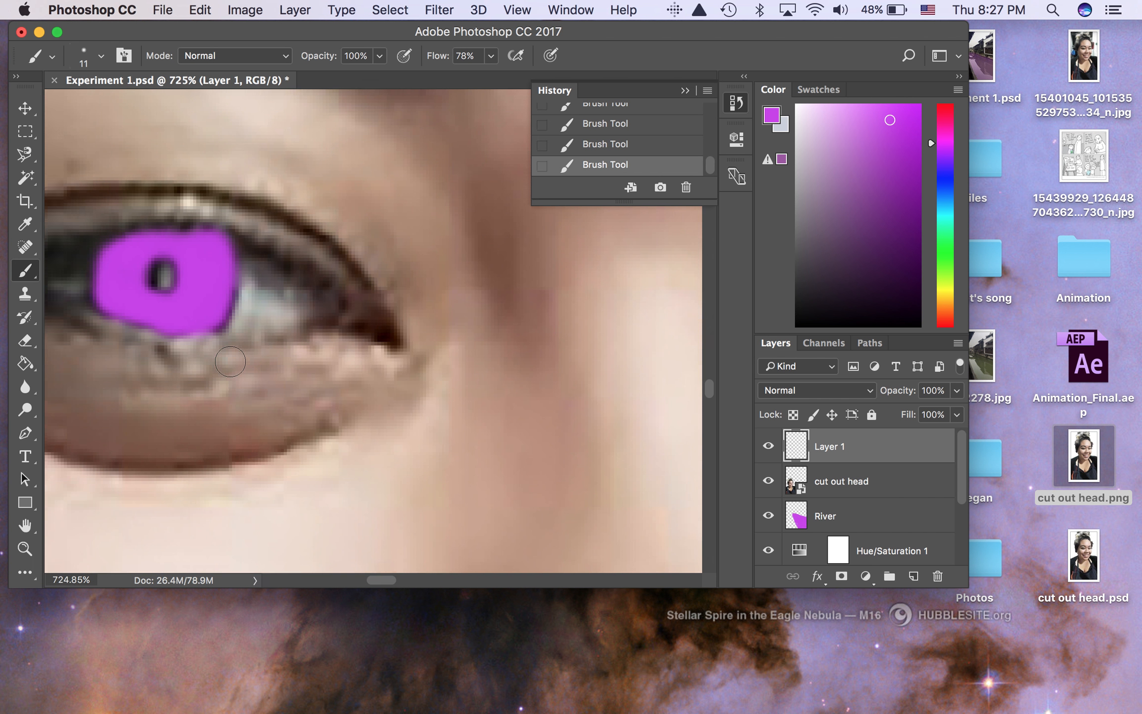
click(26, 340)
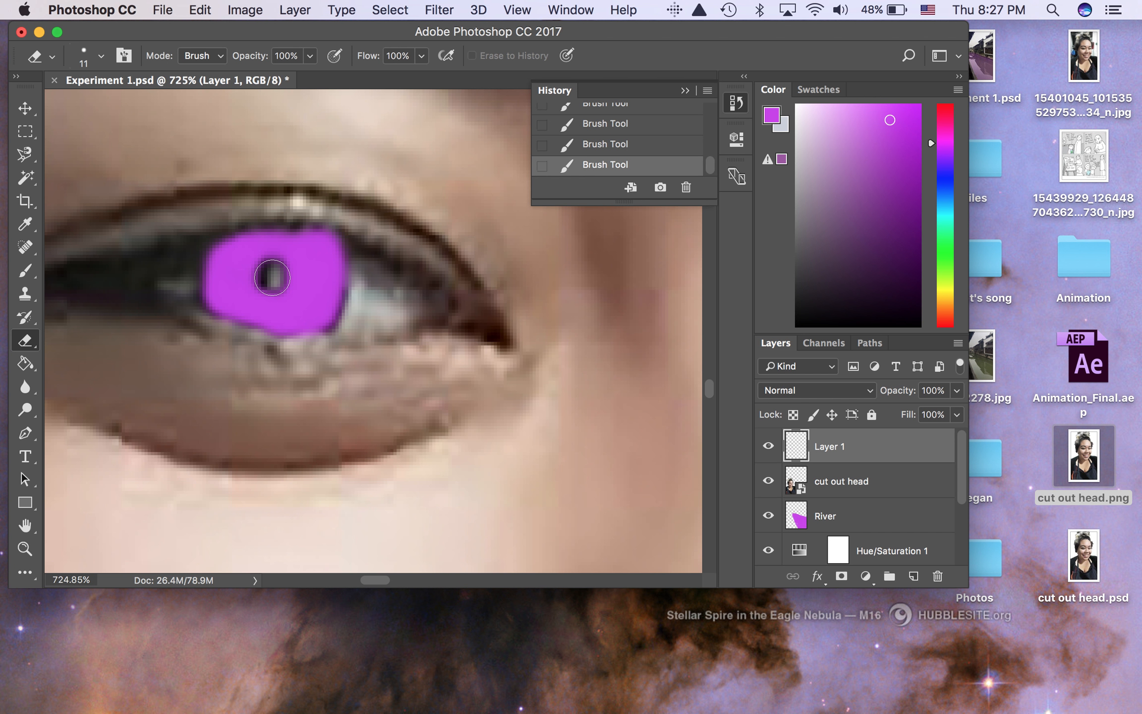
click(272, 277)
click(275, 275)
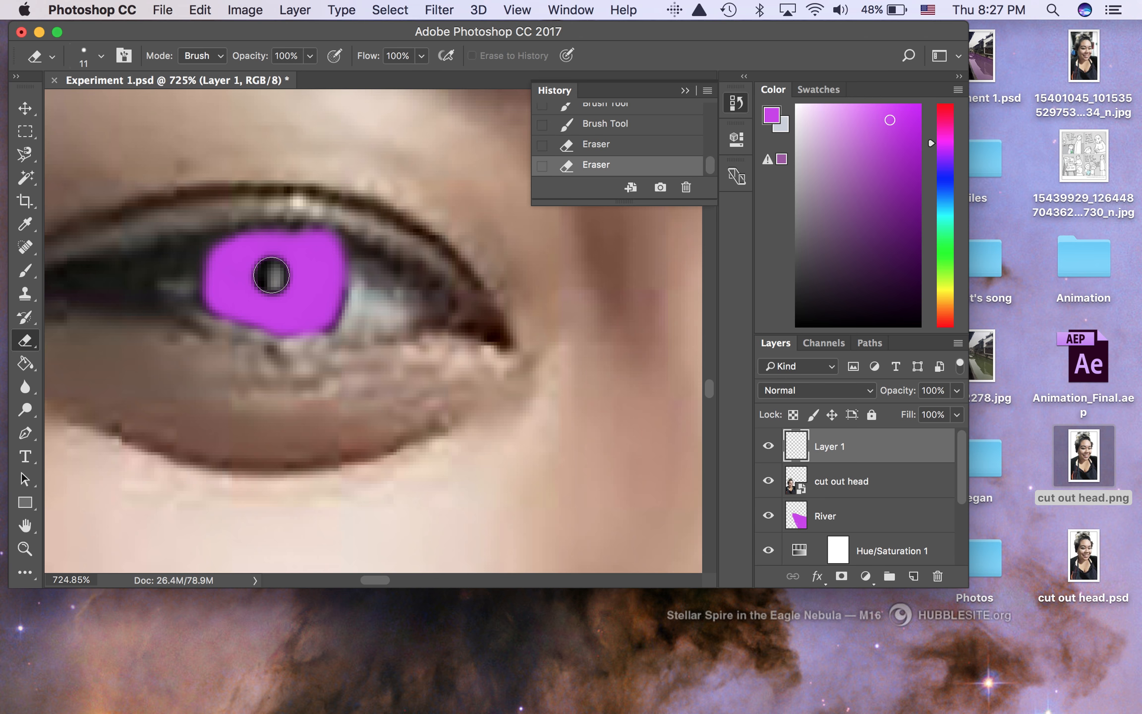
click(273, 280)
click(266, 283)
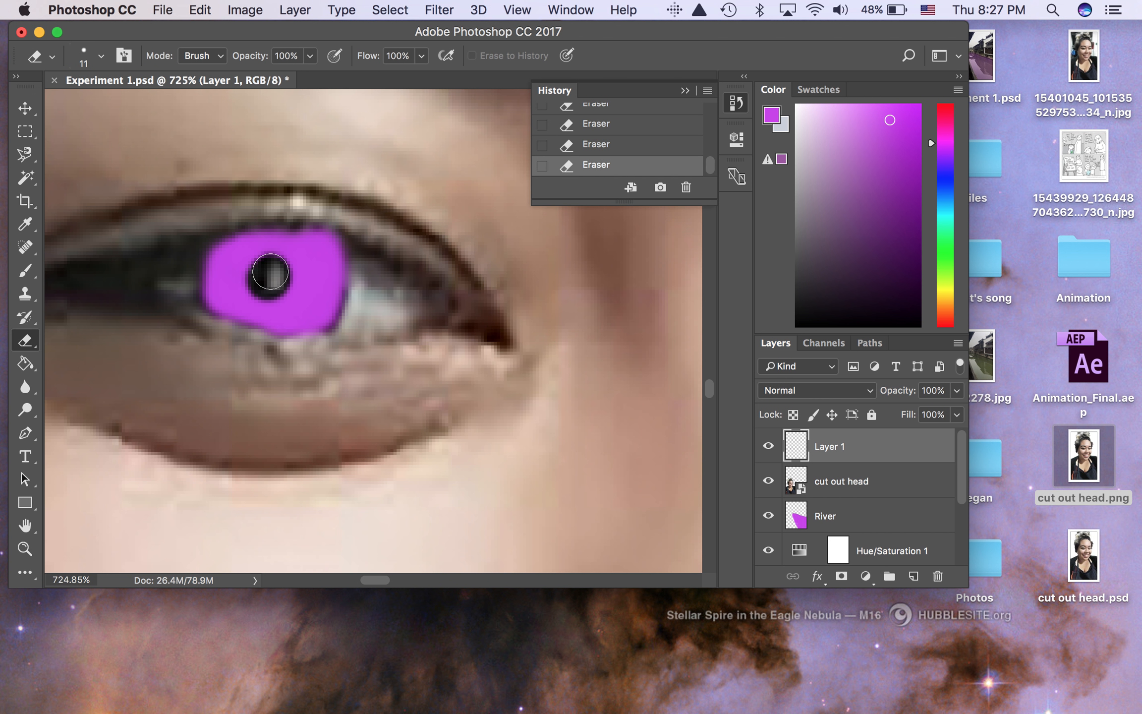
scroll(276, 274, right, 10)
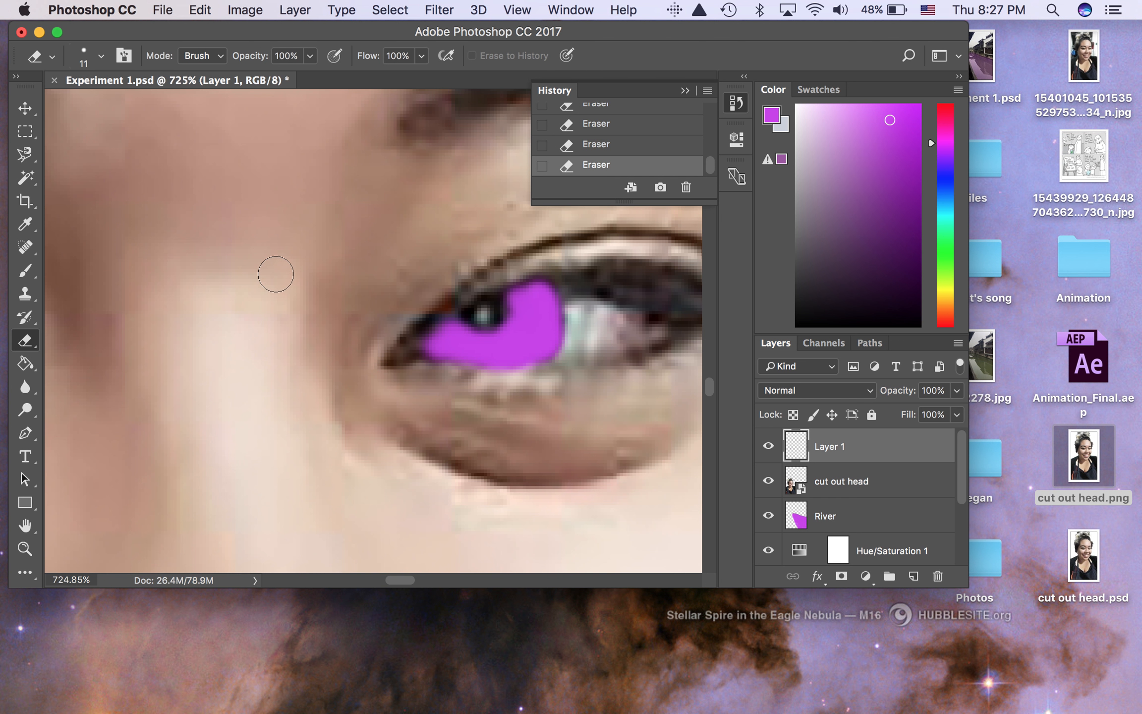
click(479, 316)
click(487, 317)
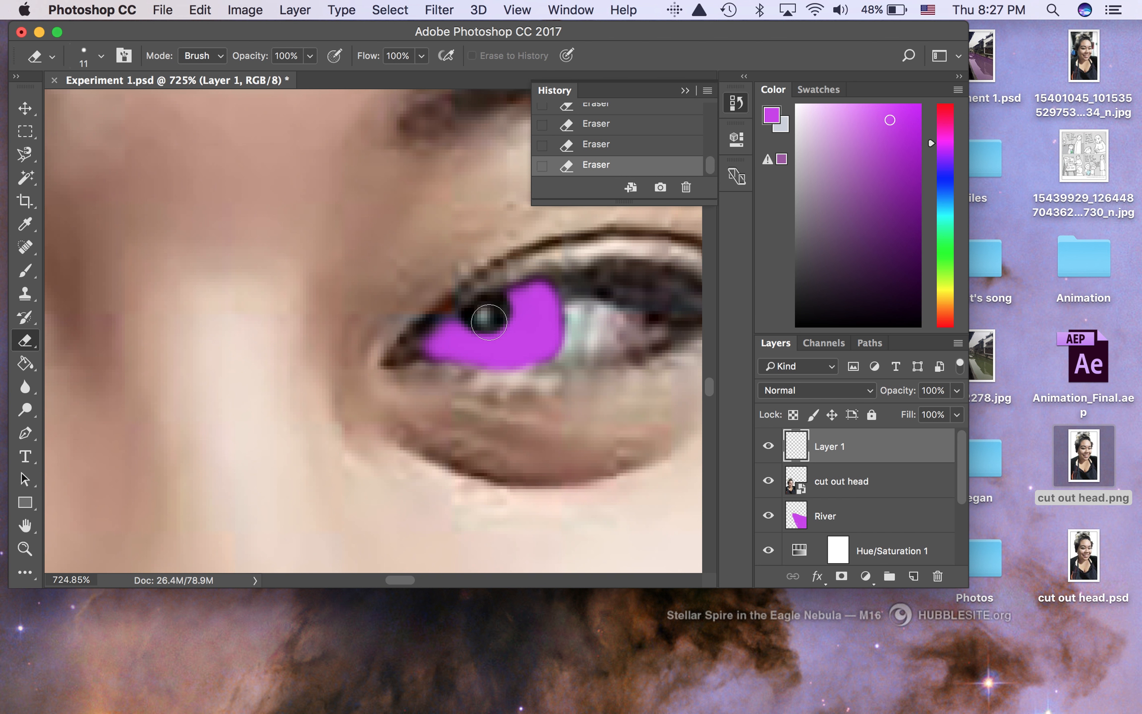
- Lower the opacity of Layer 1 to 24% so the purple blends into the irises, and check the whole composite
scroll(493, 313, down, 5)
scroll(488, 328, left, 5)
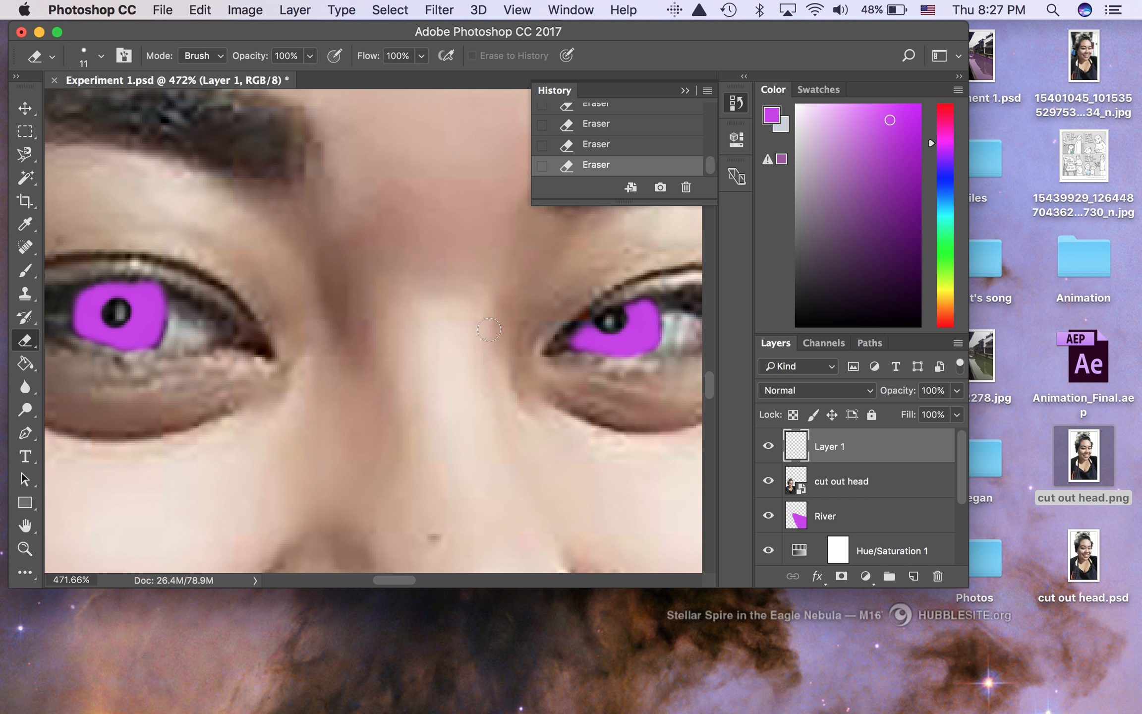
scroll(601, 318, down, 3)
click(957, 391)
drag(955, 414, 934, 416)
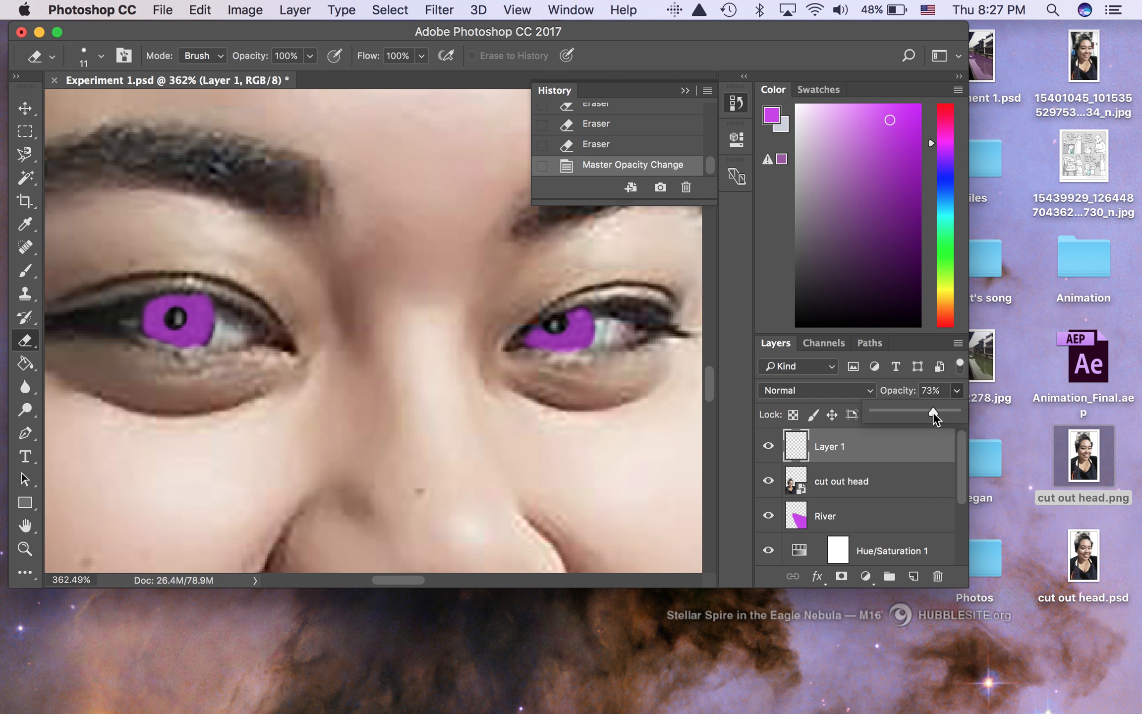
drag(922, 415, 920, 416)
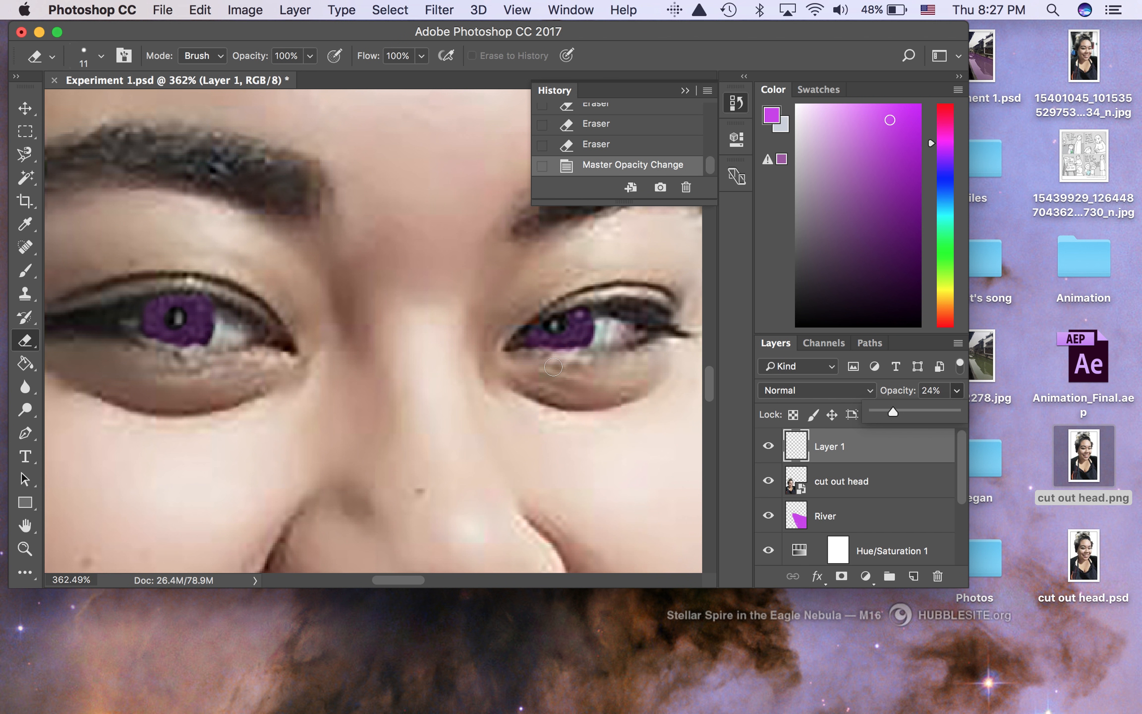
scroll(553, 366, down, 10)
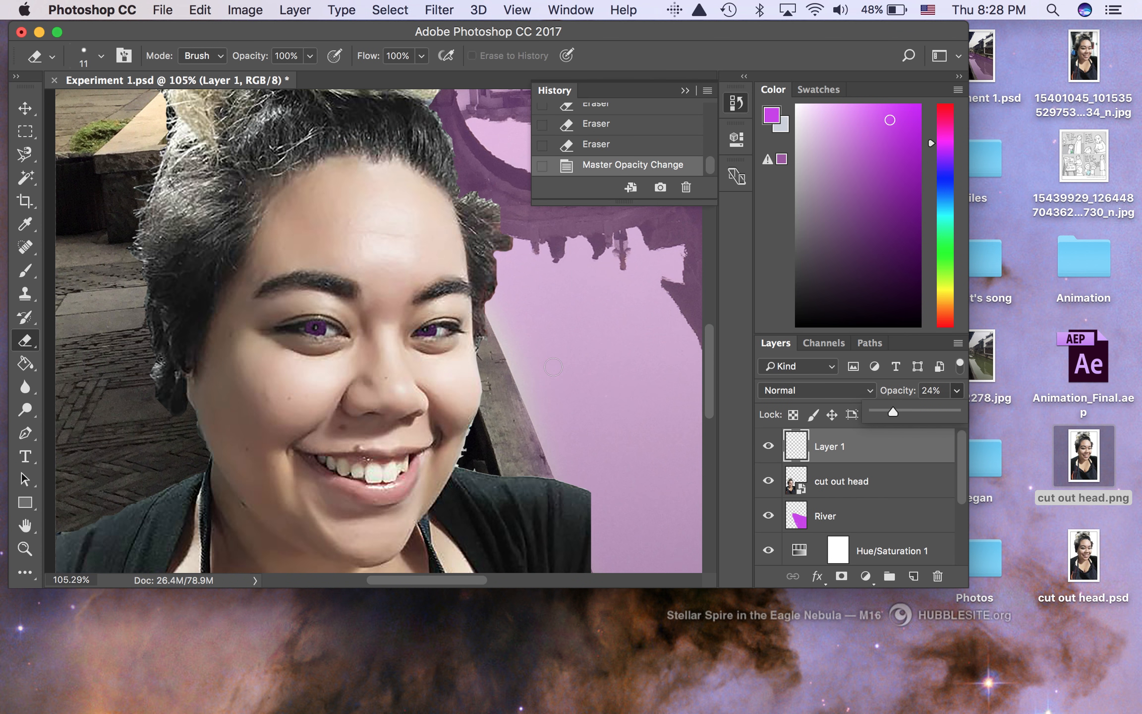
scroll(553, 367, down, 5)
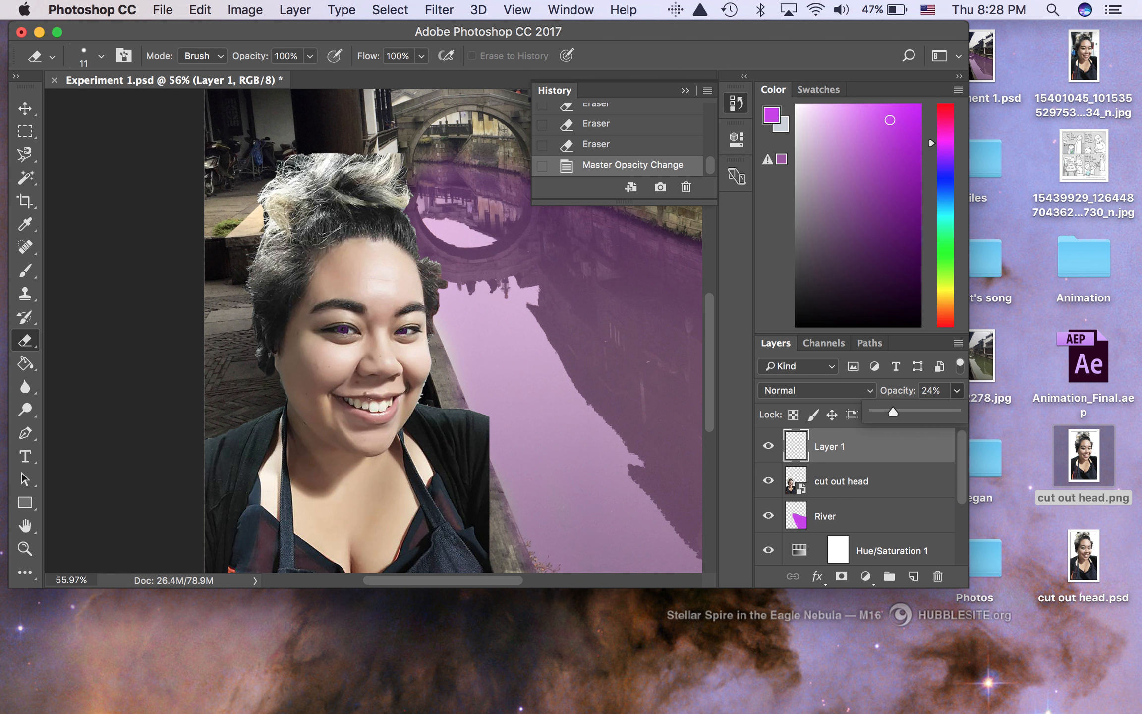
scroll(553, 367, down, 6)
scroll(553, 367, up, 1)
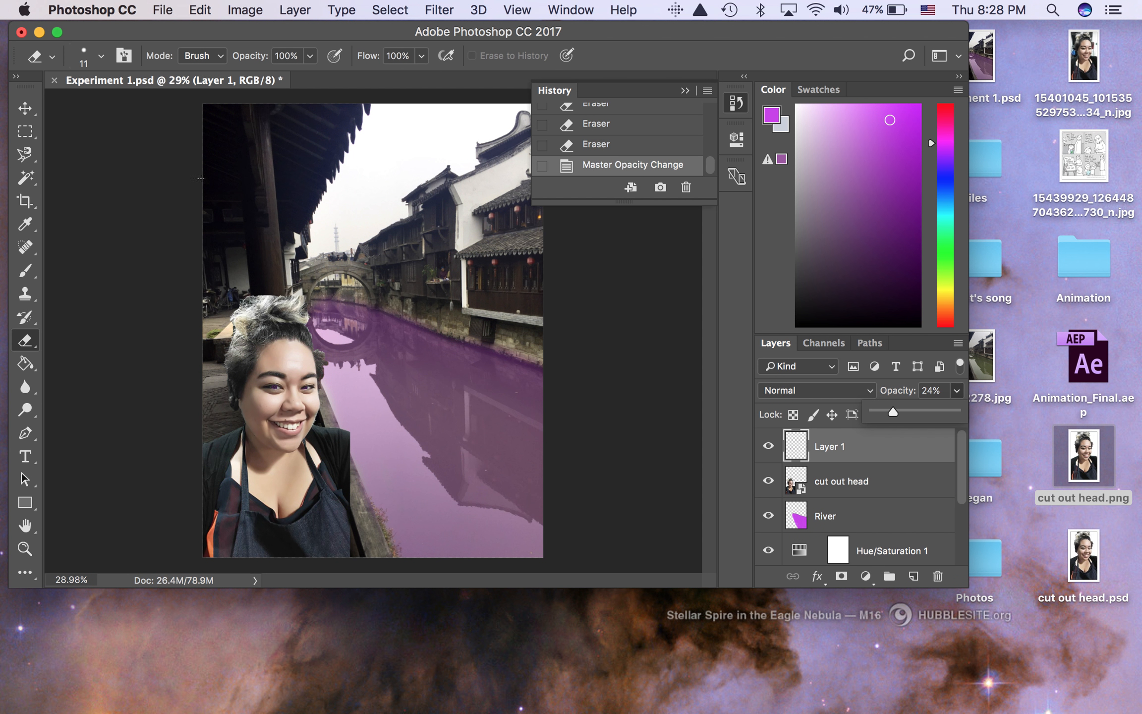
click(157, 11)
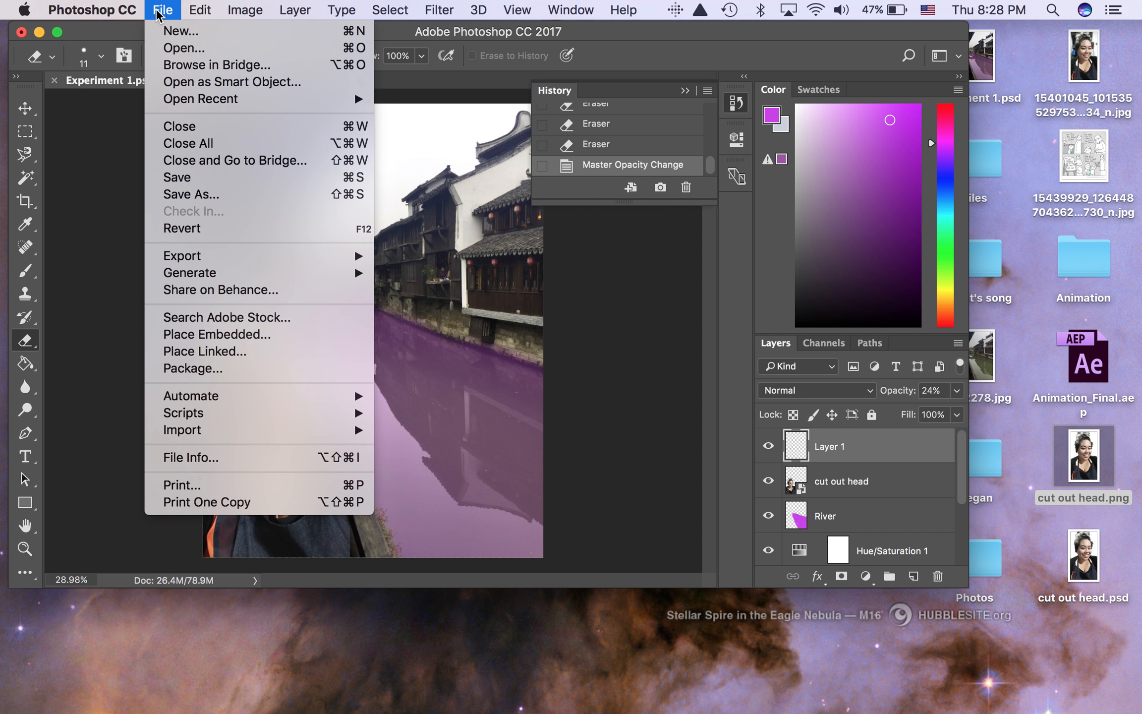
click(196, 193)
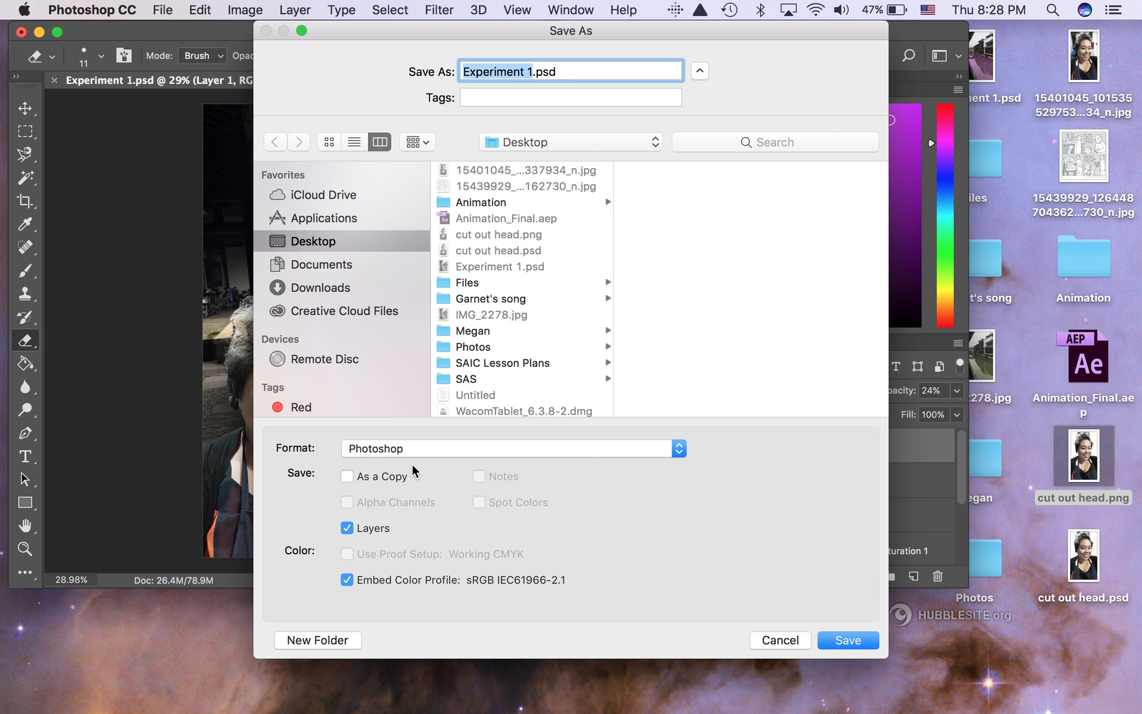
click(401, 451)
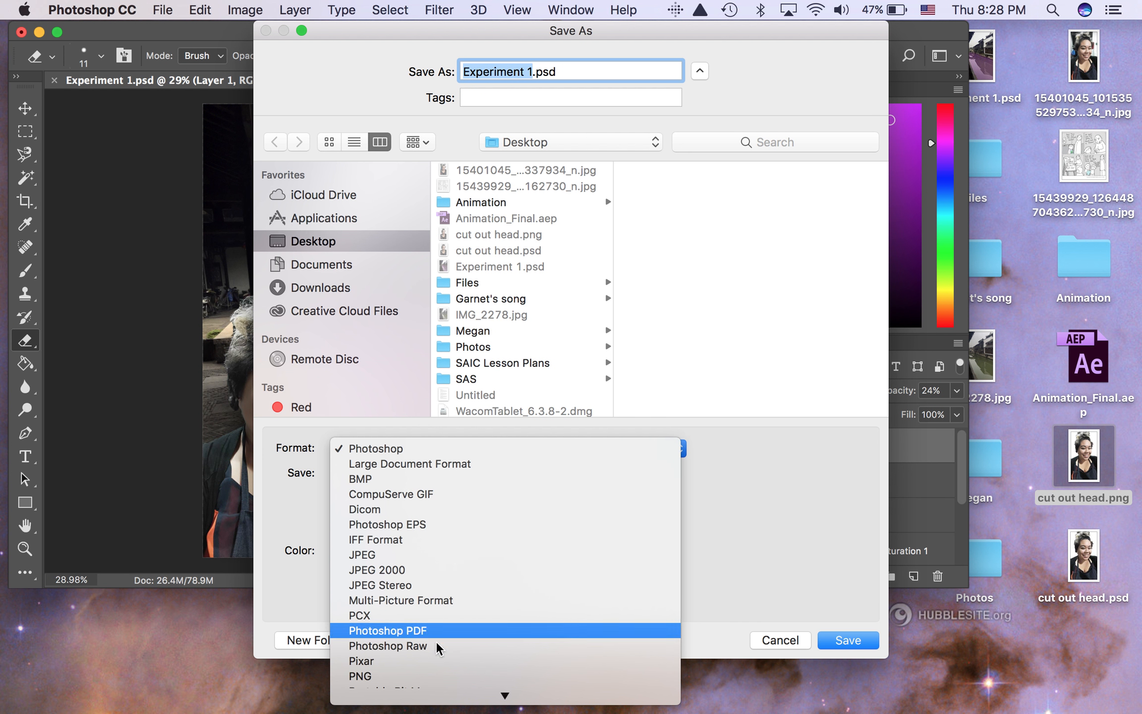
click(443, 555)
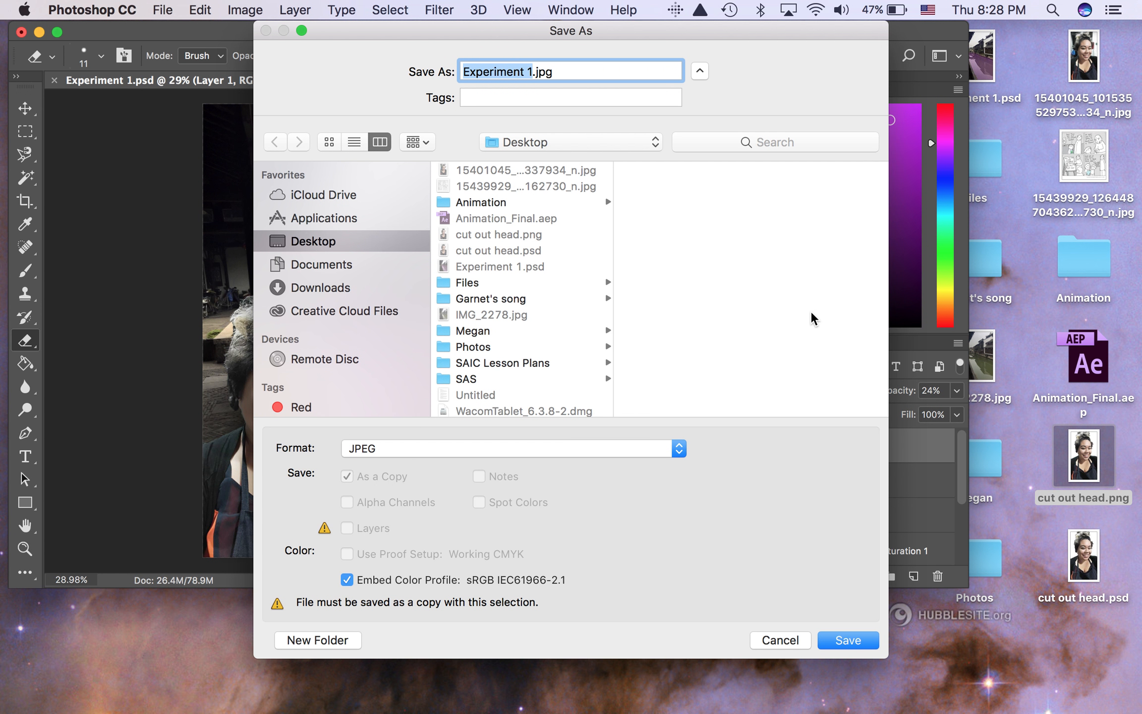
click(780, 640)
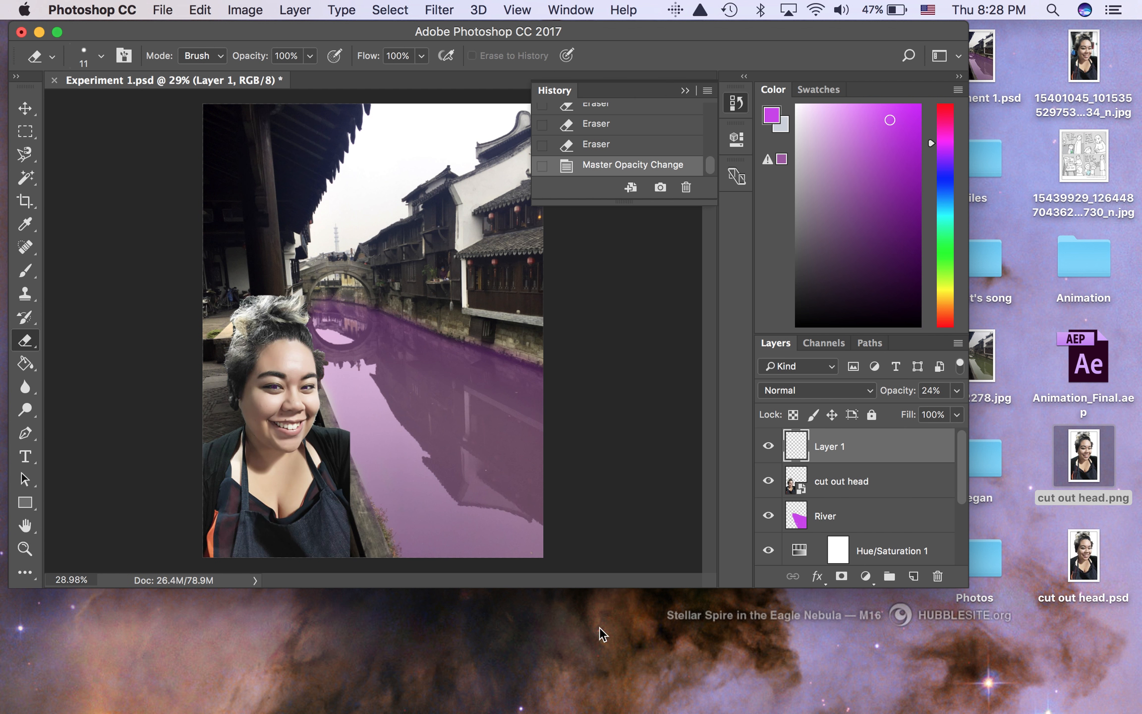
click(157, 11)
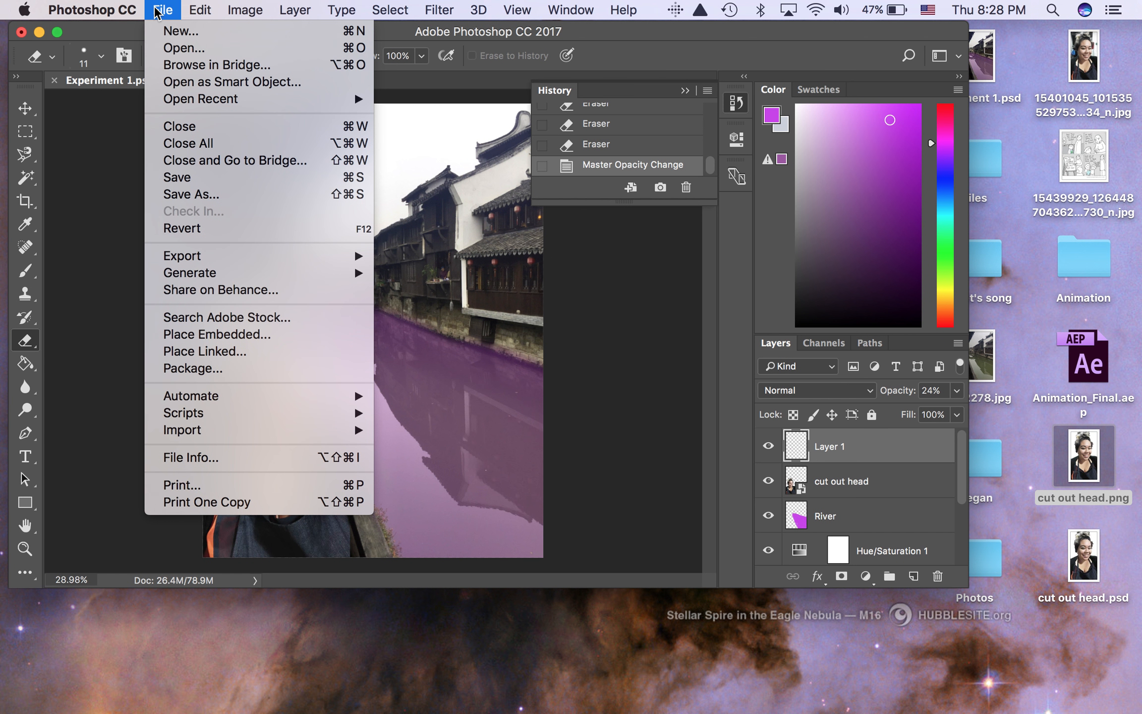
mouse_move(198, 256)
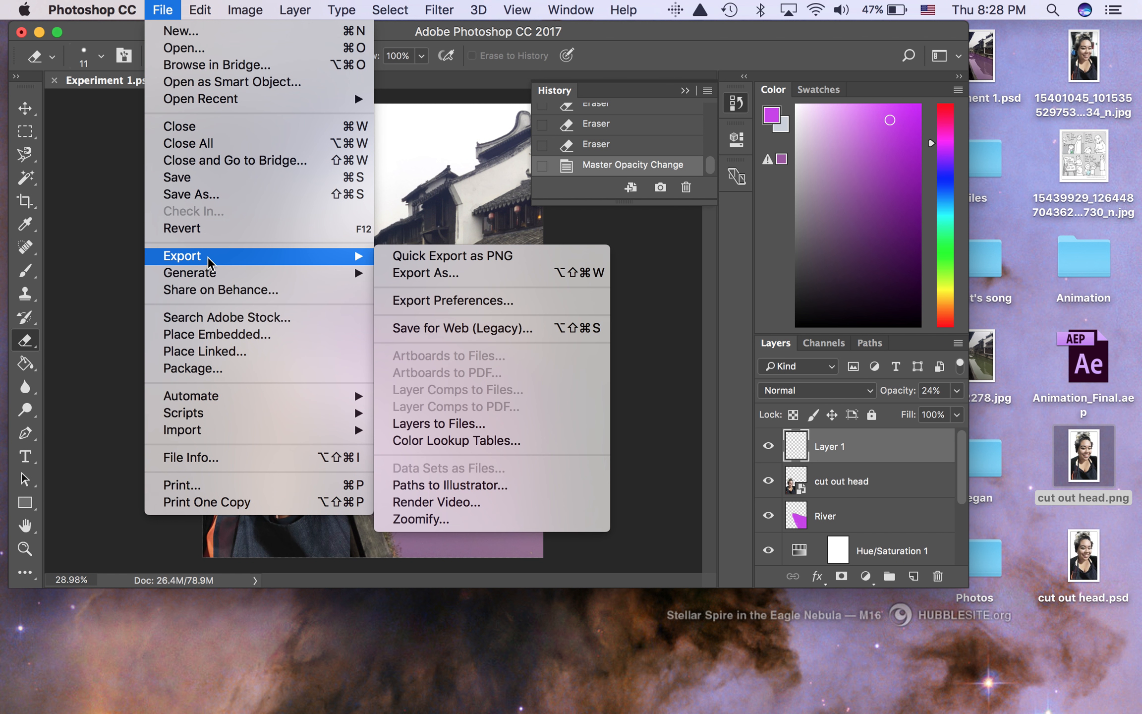
click(409, 273)
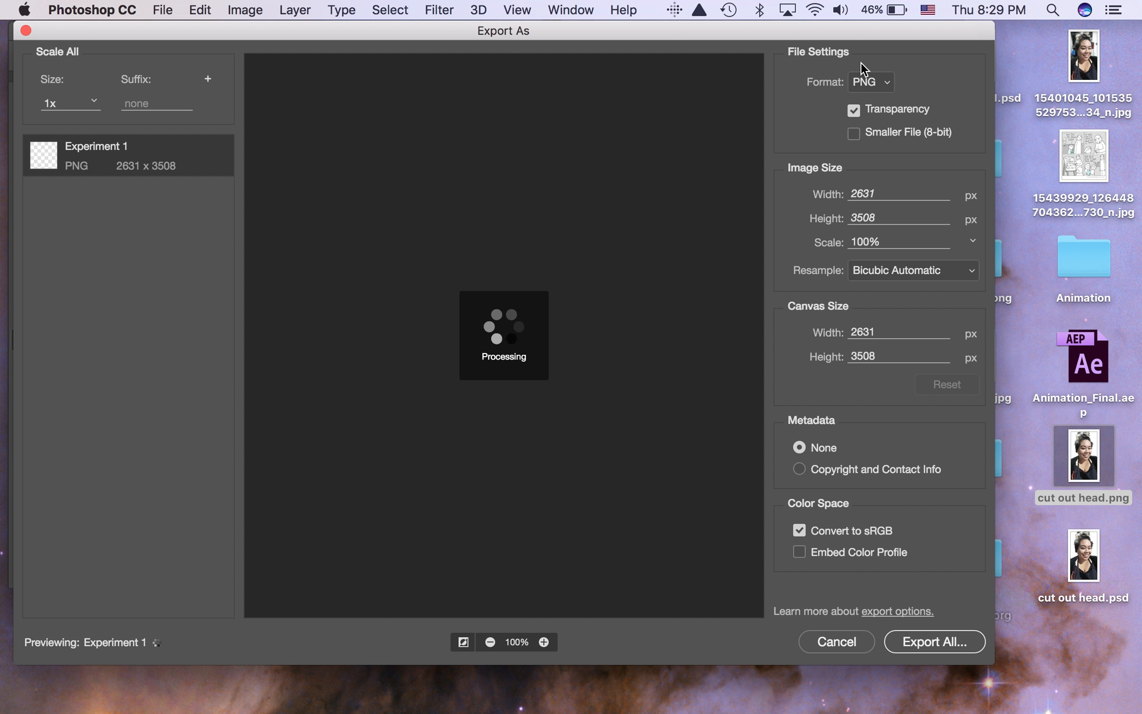
click(865, 83)
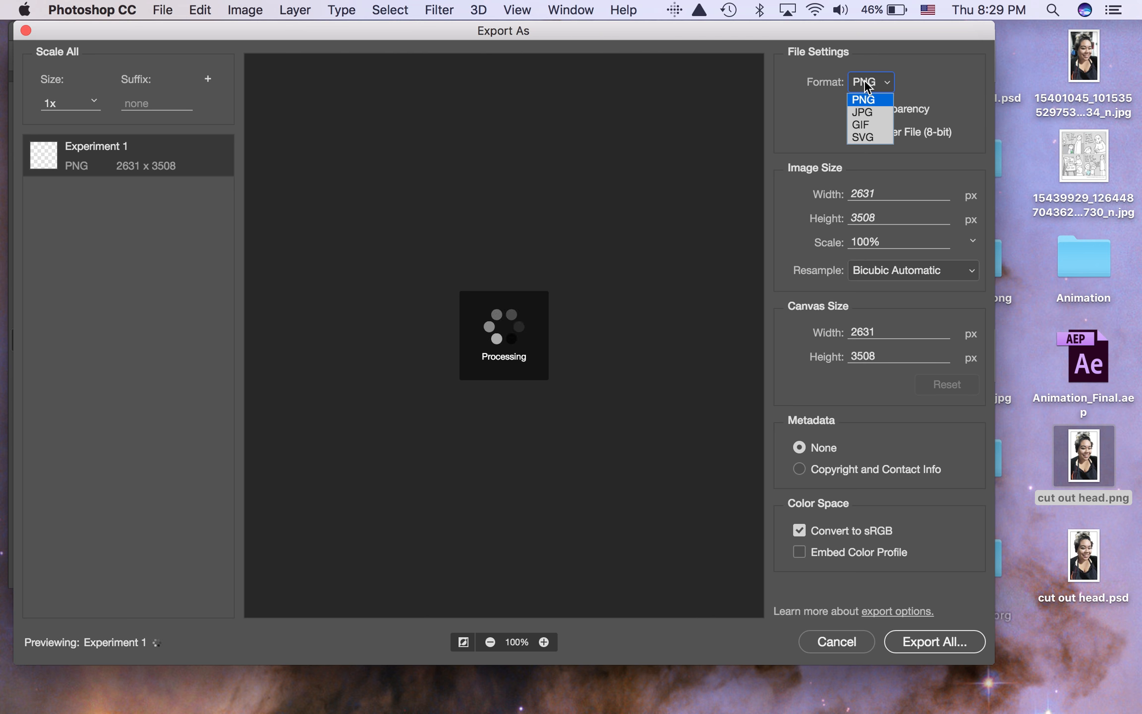
click(874, 112)
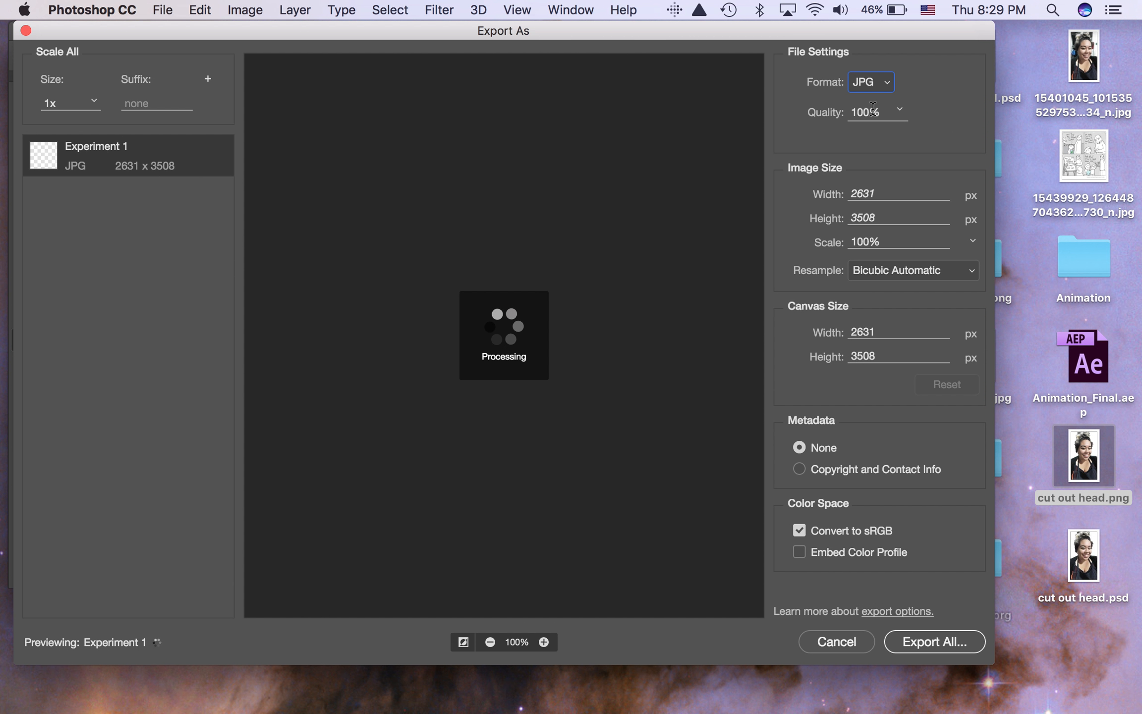
click(841, 642)
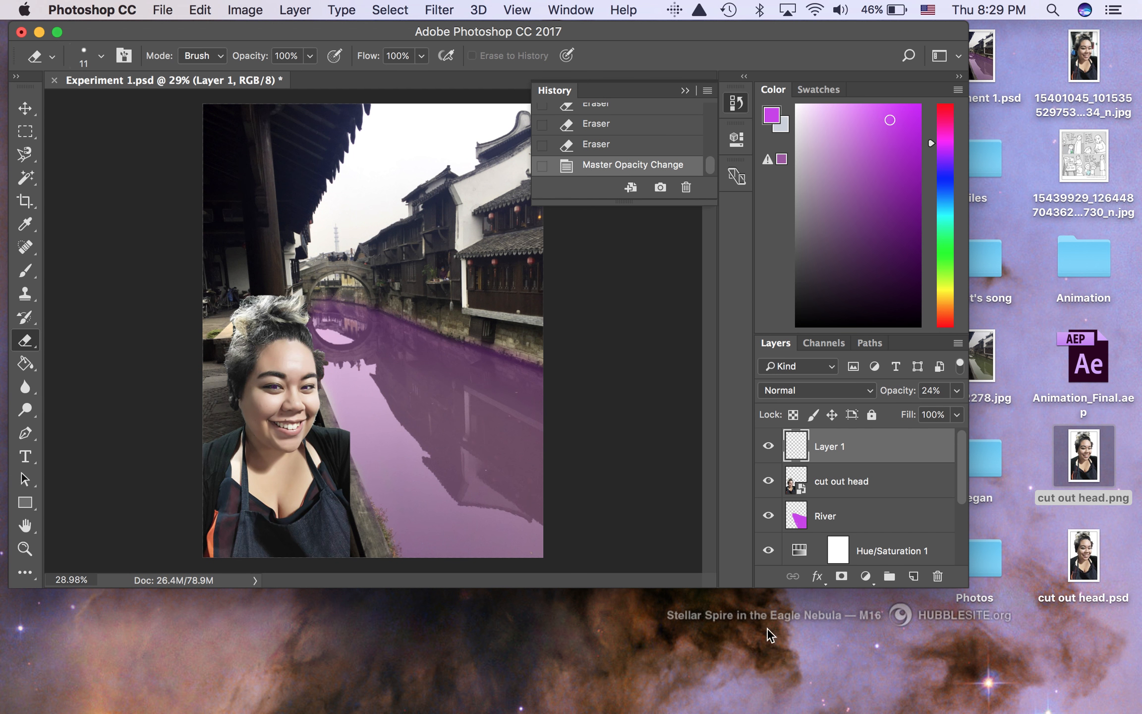
- Save a JPEG copy of the composite as Experiment 1.jpg on the Desktop at quality 10 (Maximum), Baseline Standard
click(163, 10)
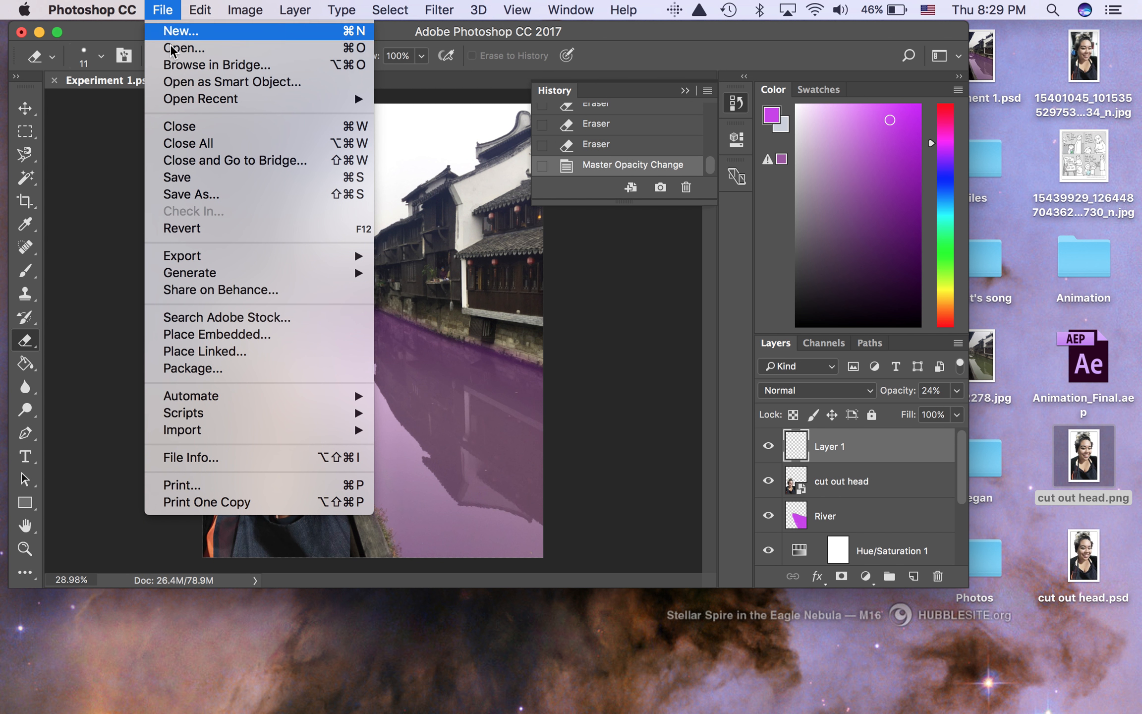
click(182, 194)
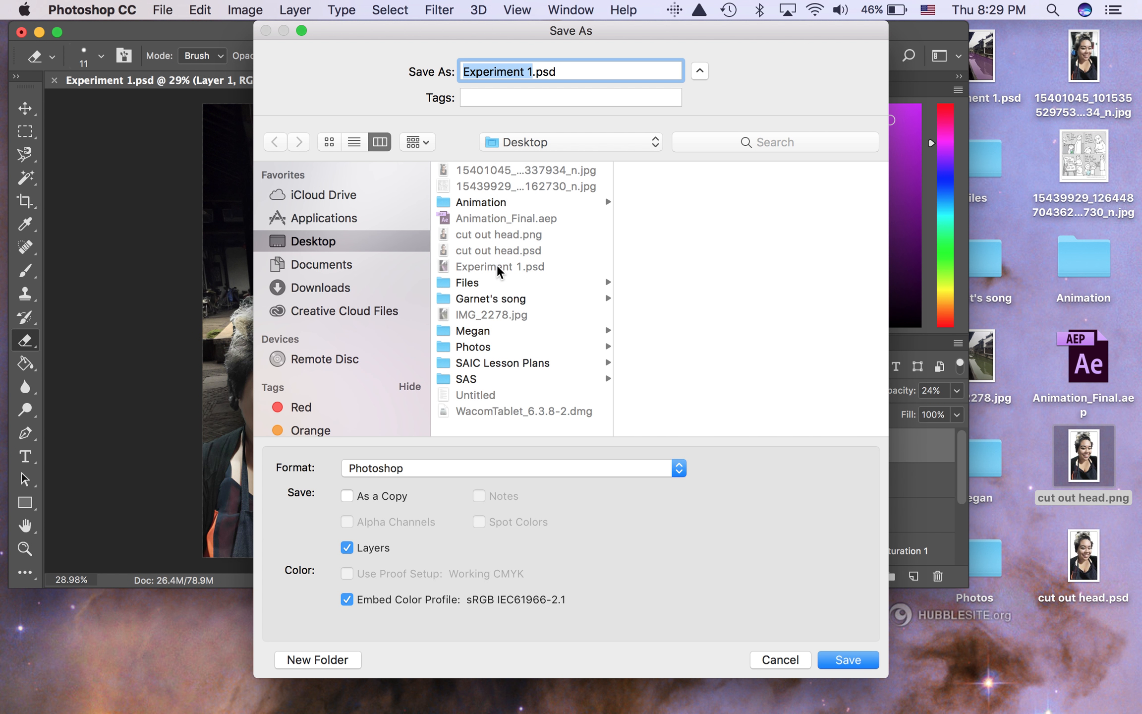
click(516, 466)
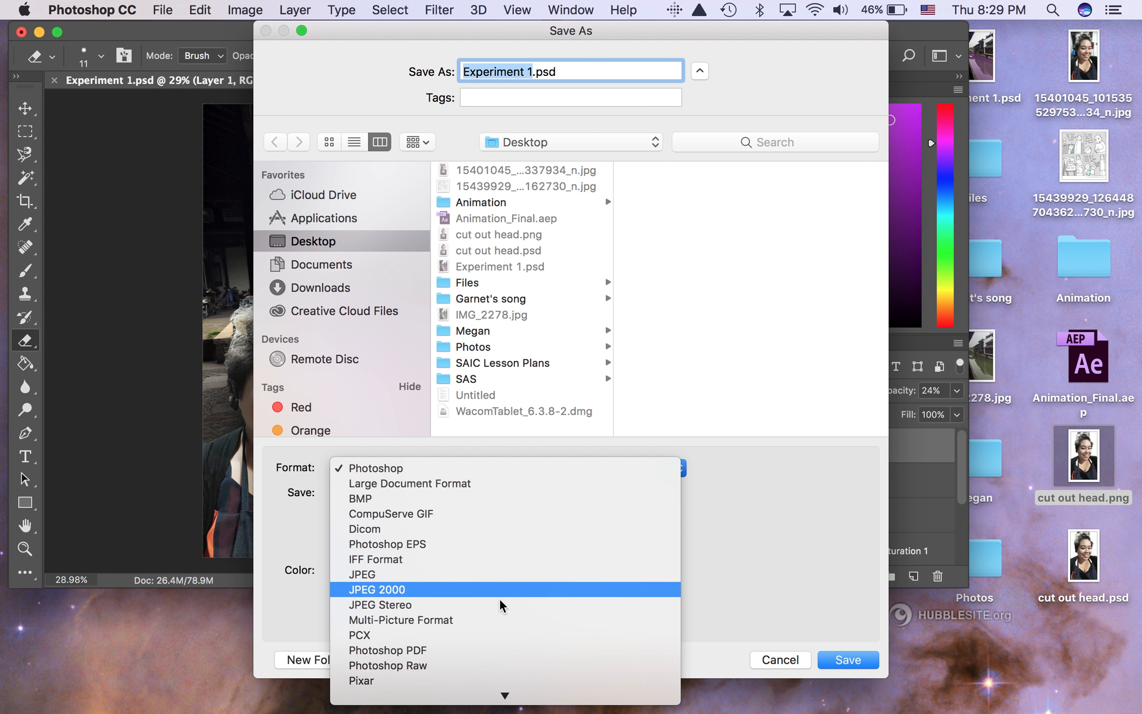
click(500, 575)
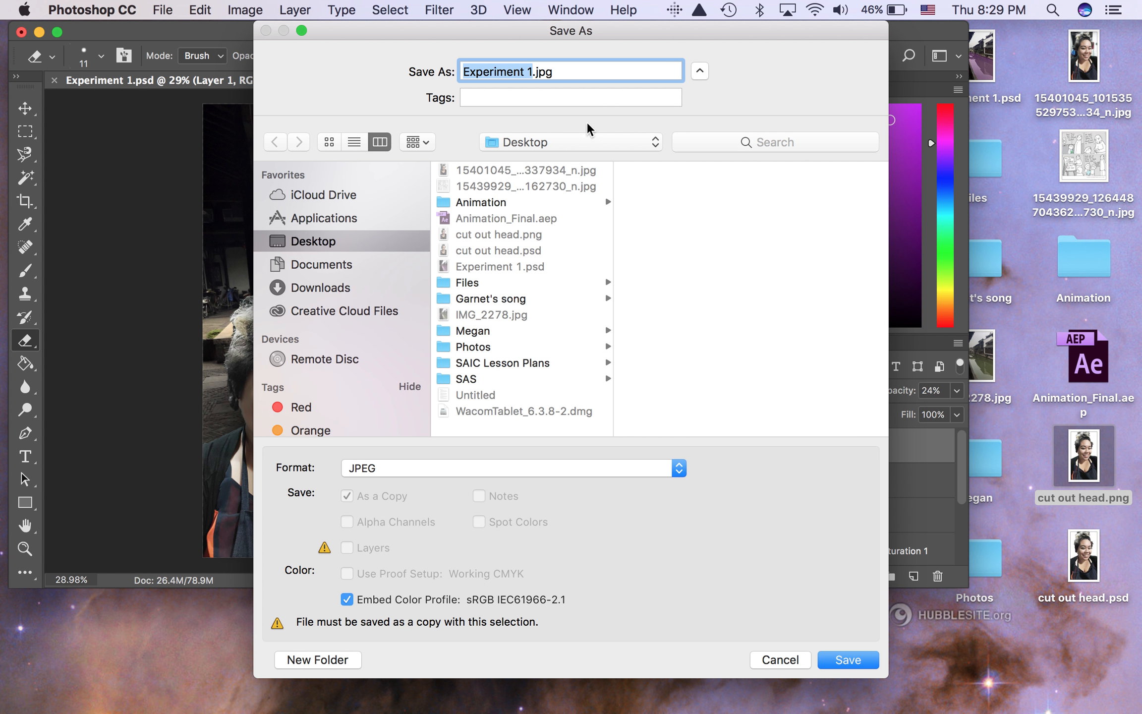
click(837, 657)
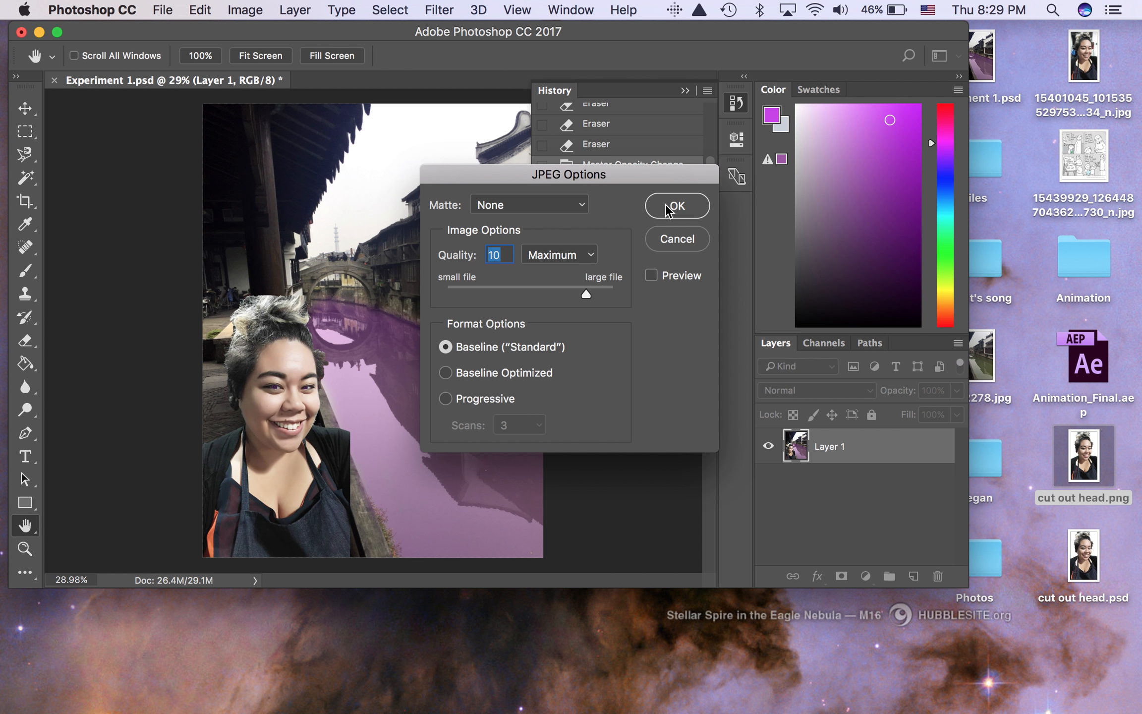
click(667, 204)
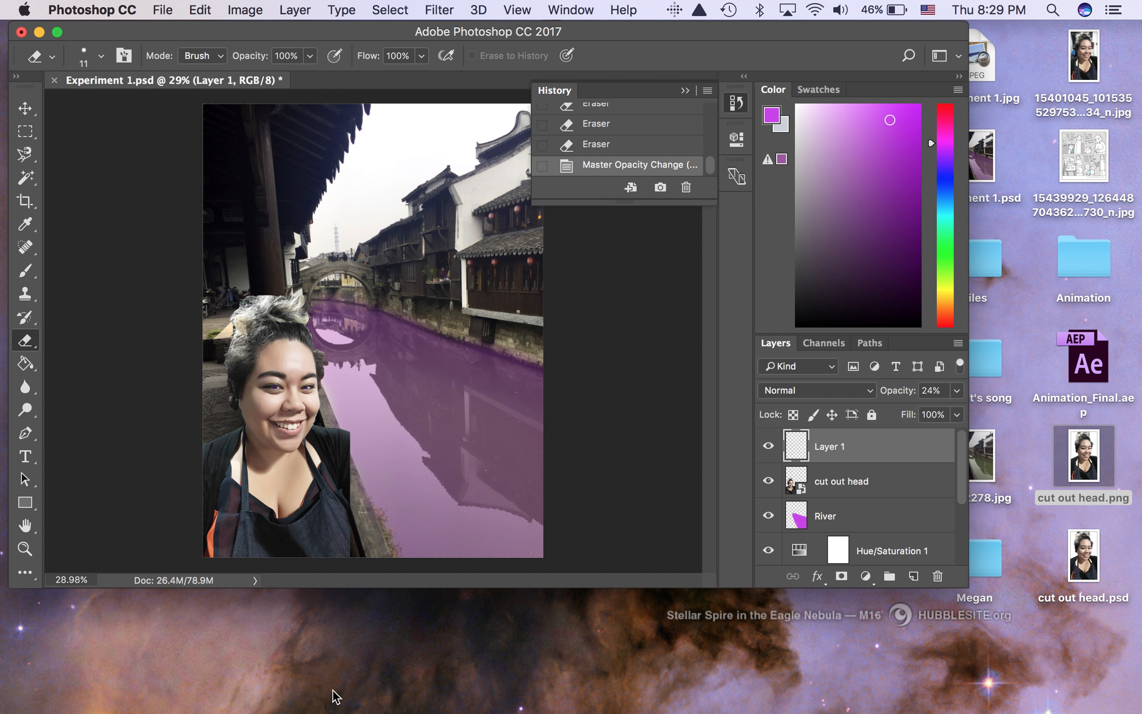
- Switch to Chrome, load the saschina.schoology.com home page in a new window, and move the window up the screen
right_click(300, 694)
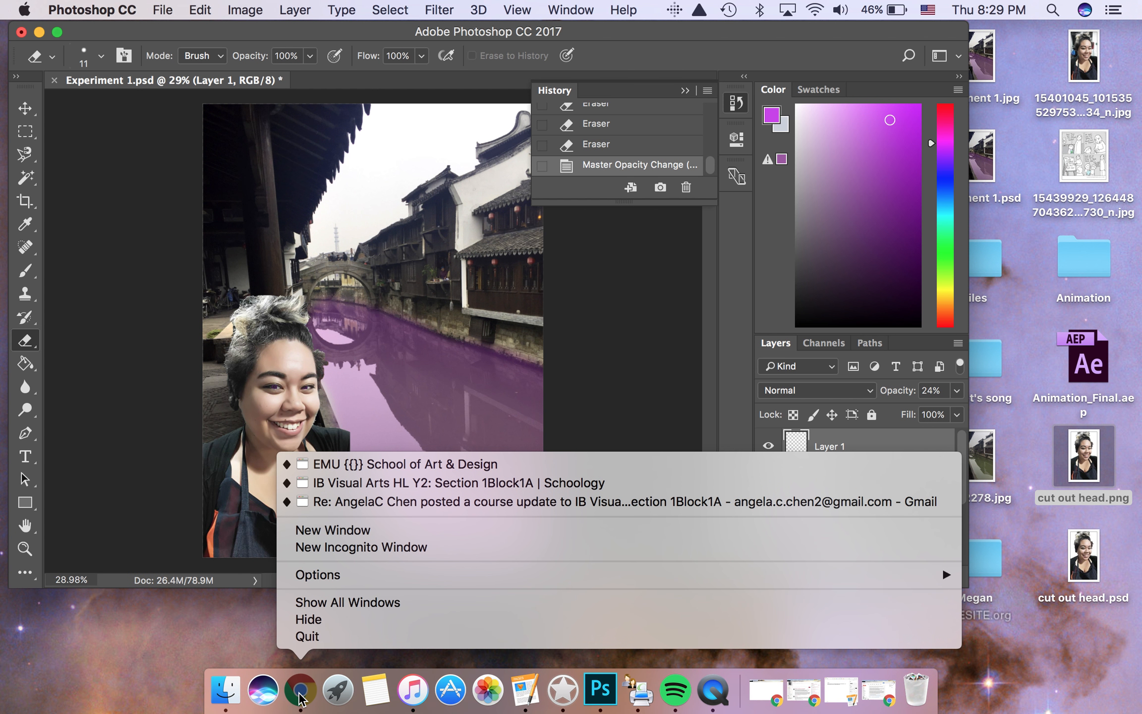
click(317, 532)
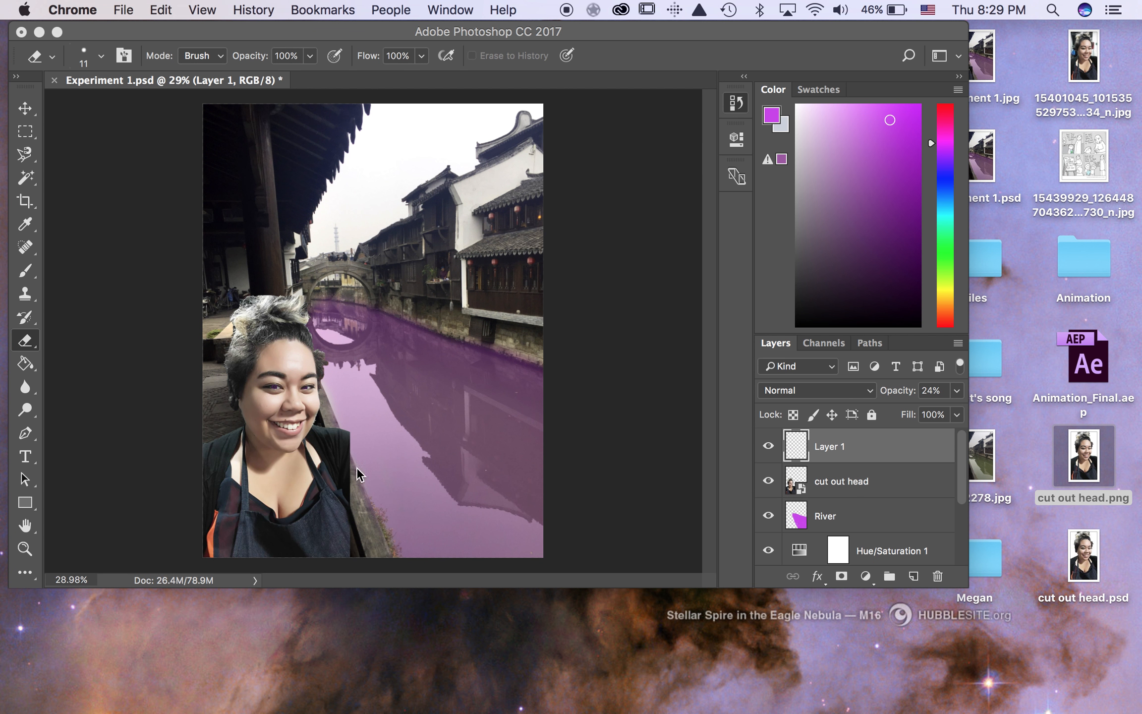
text(sc)
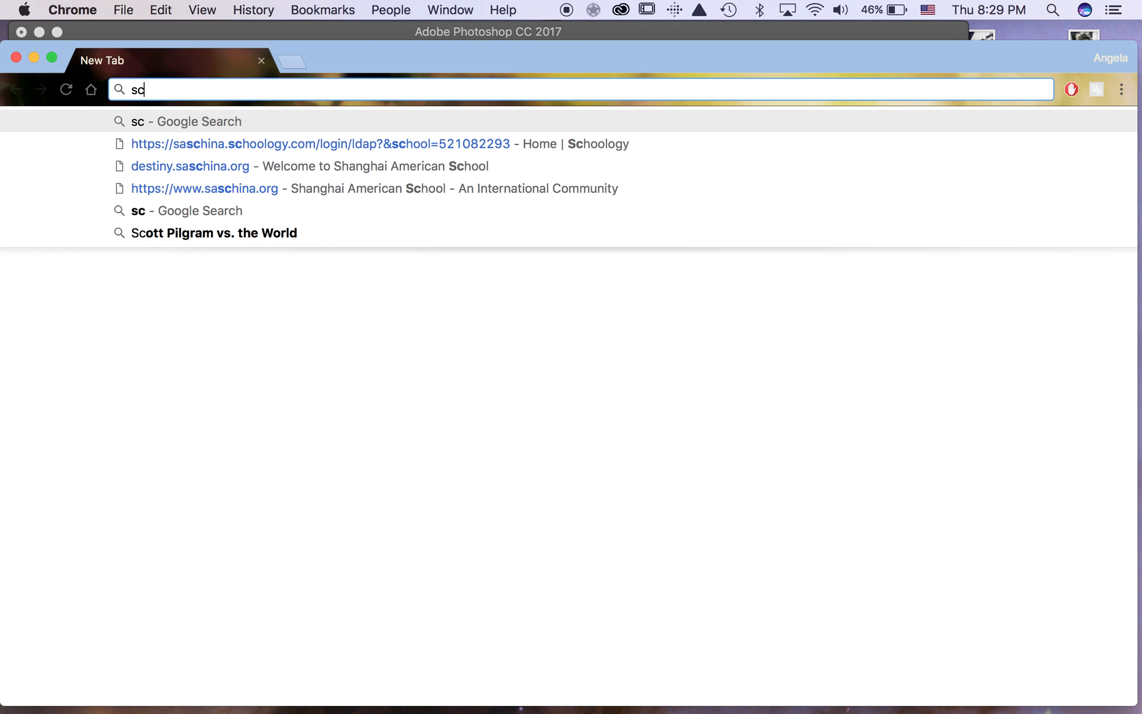
key(Down)
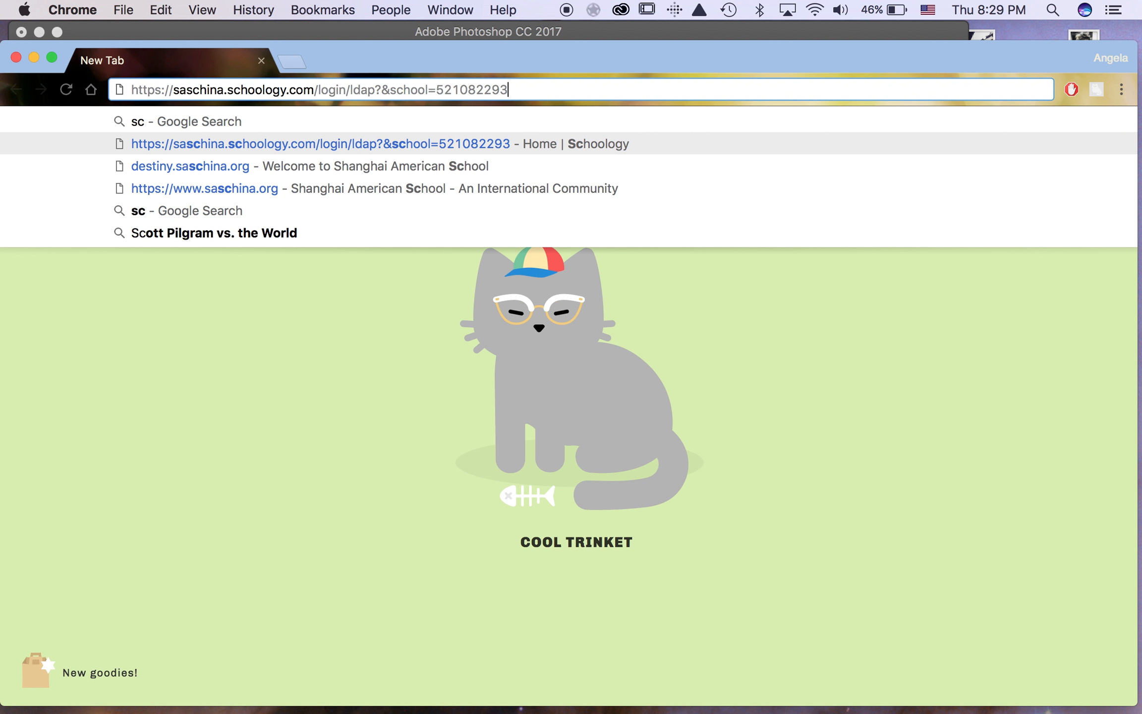
key(Return)
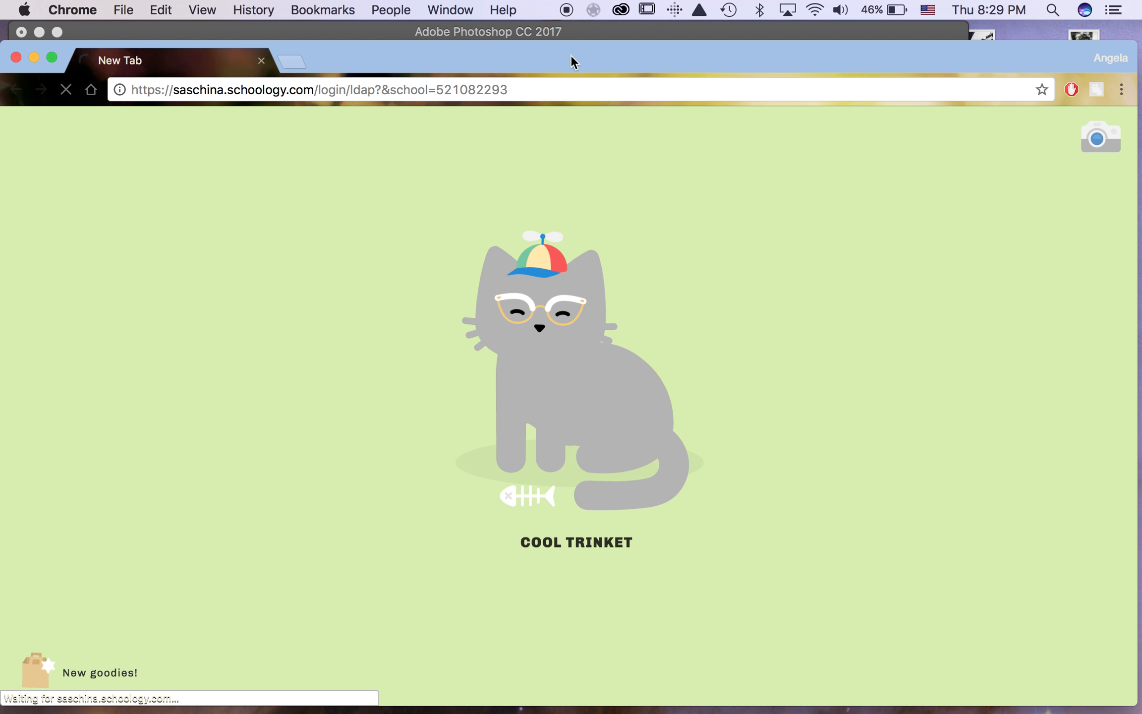
drag(570, 54, 572, 12)
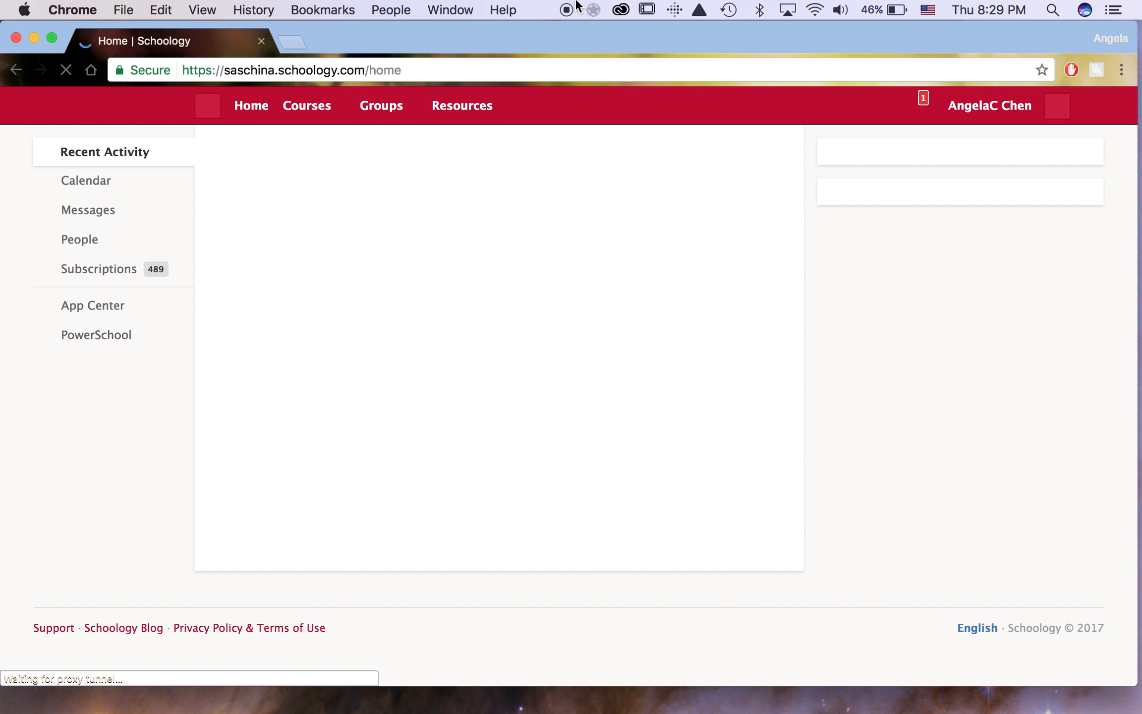
- Open the Photoshop Experiment! album in the Art Foundations course, inside the Animation folder's Introduction to Photoshop subfolder
click(320, 106)
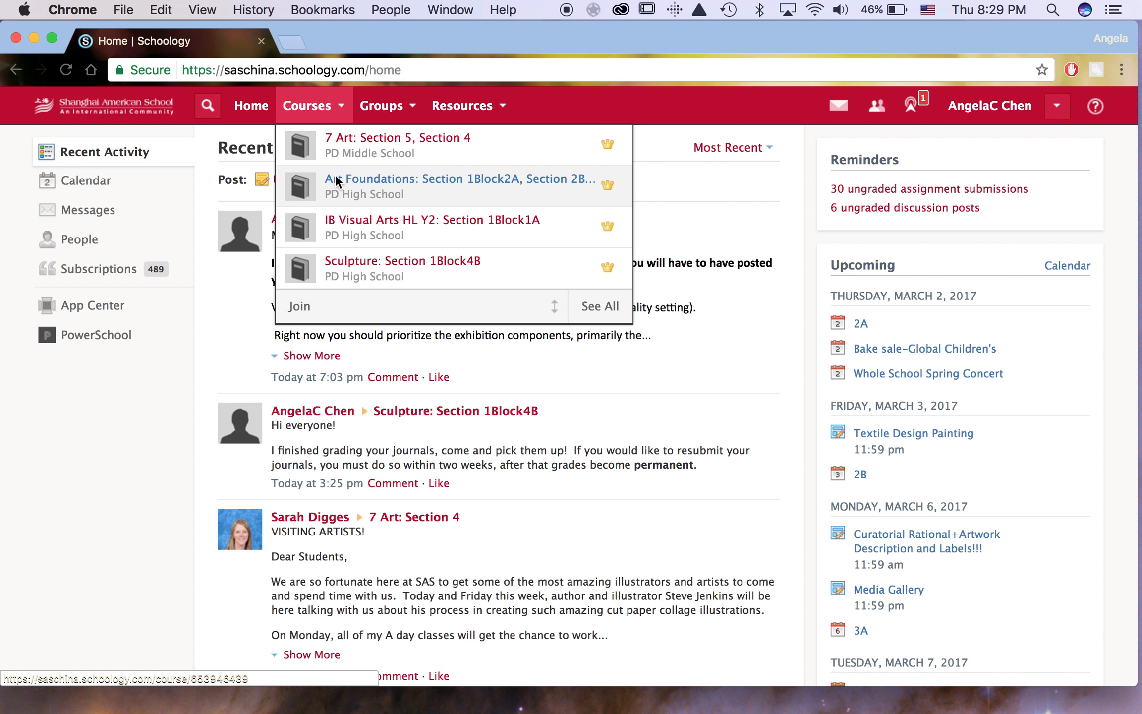
click(336, 176)
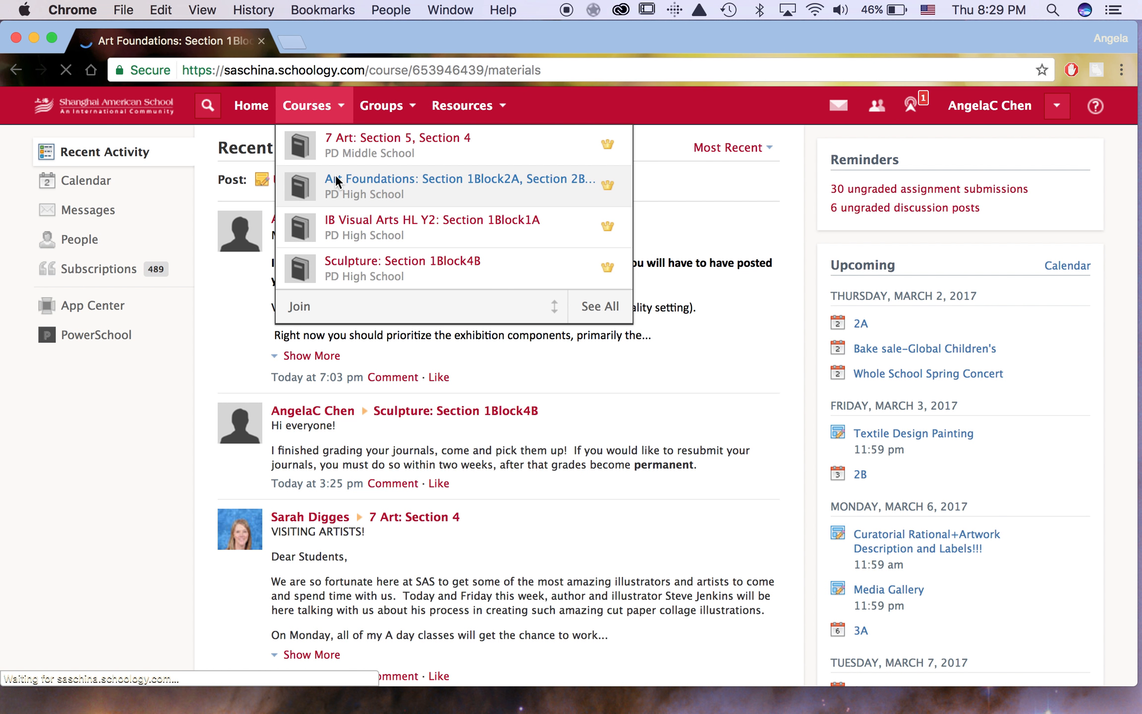
scroll(382, 342, down, 15)
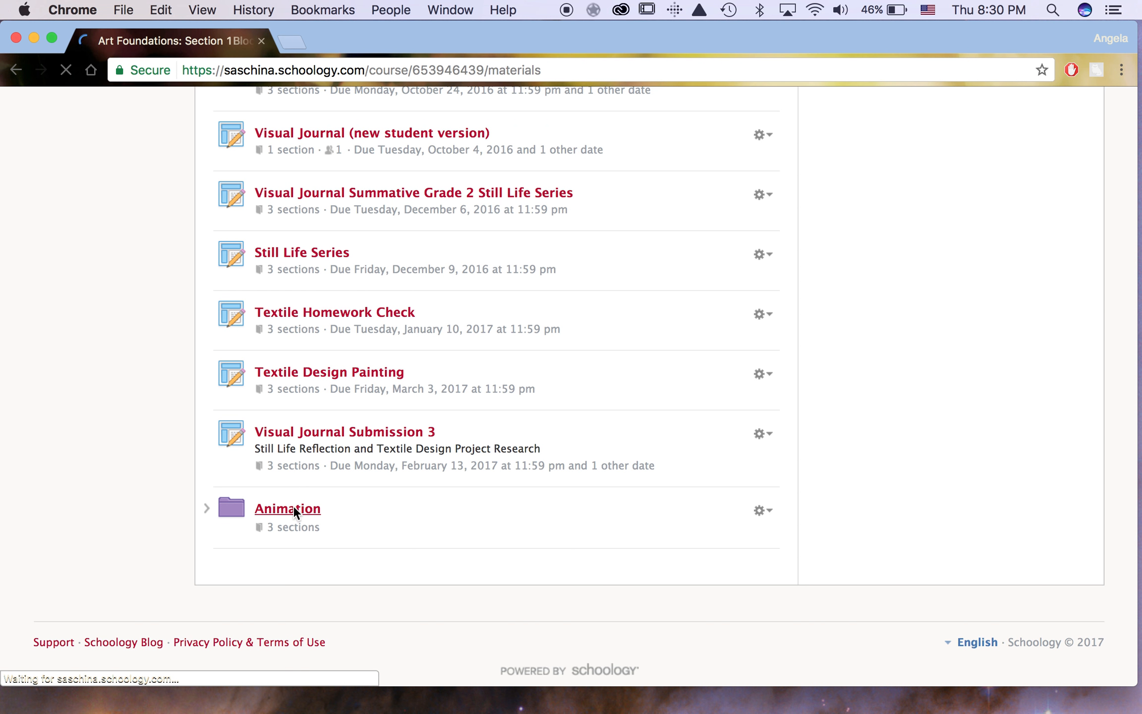
click(294, 508)
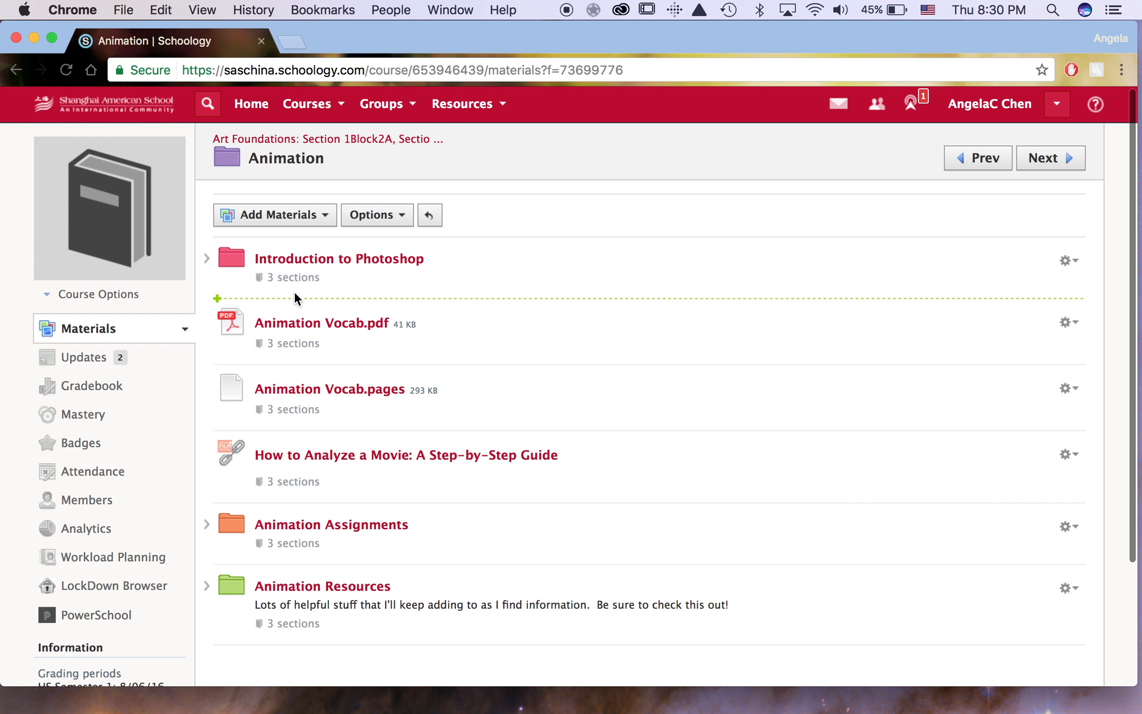
click(293, 260)
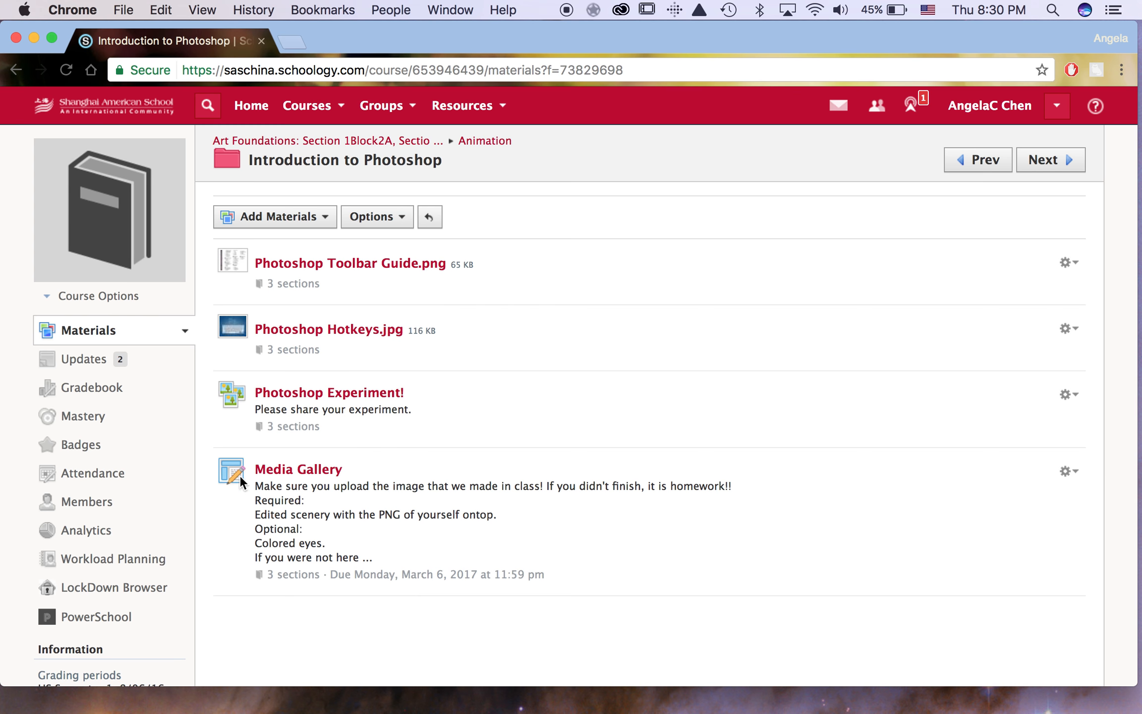
click(308, 393)
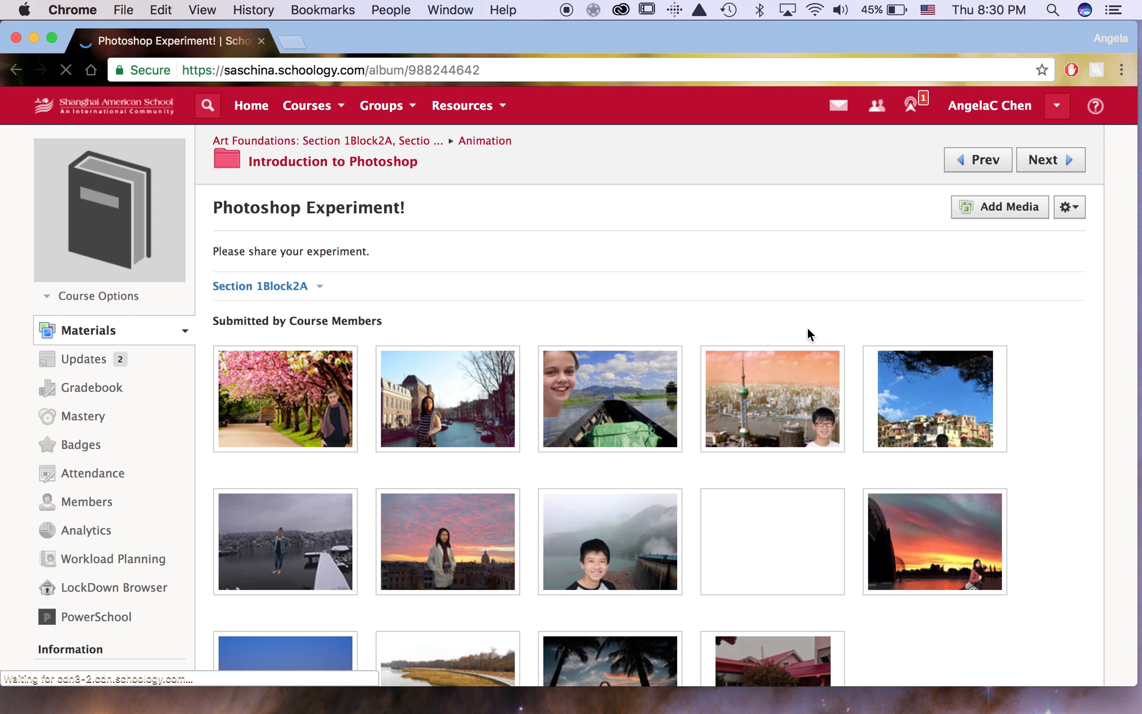
- Start adding media to the Photoshop Experiment! album and open the file chooser for the attachment
click(964, 213)
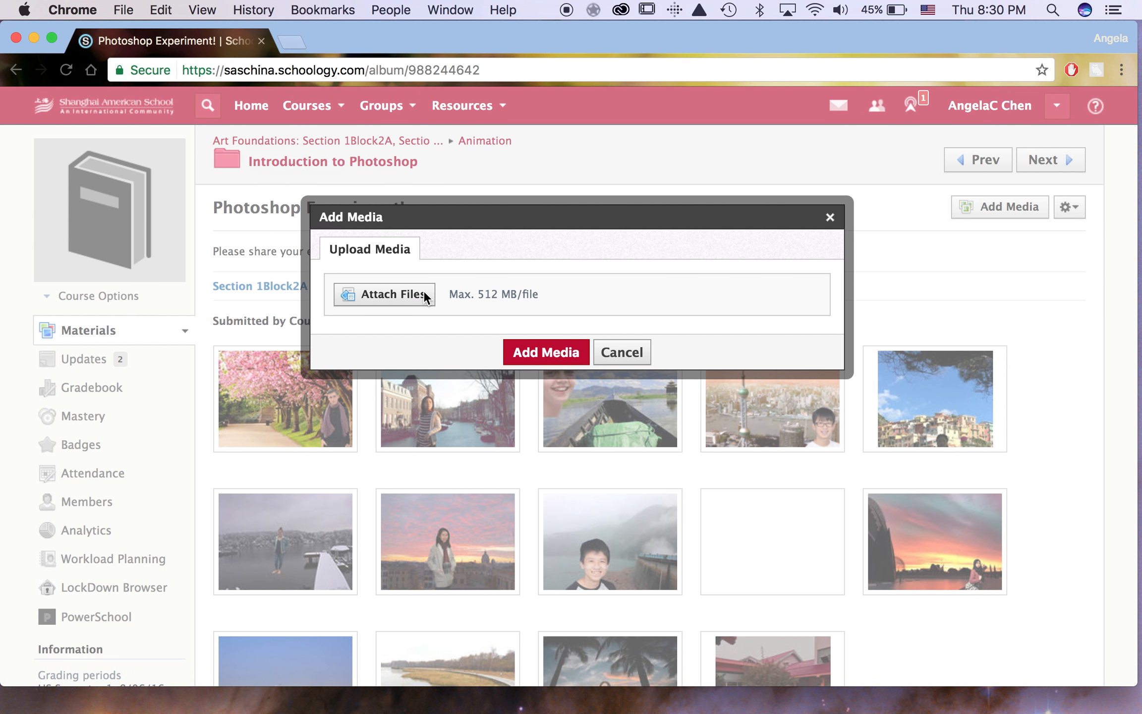
click(424, 291)
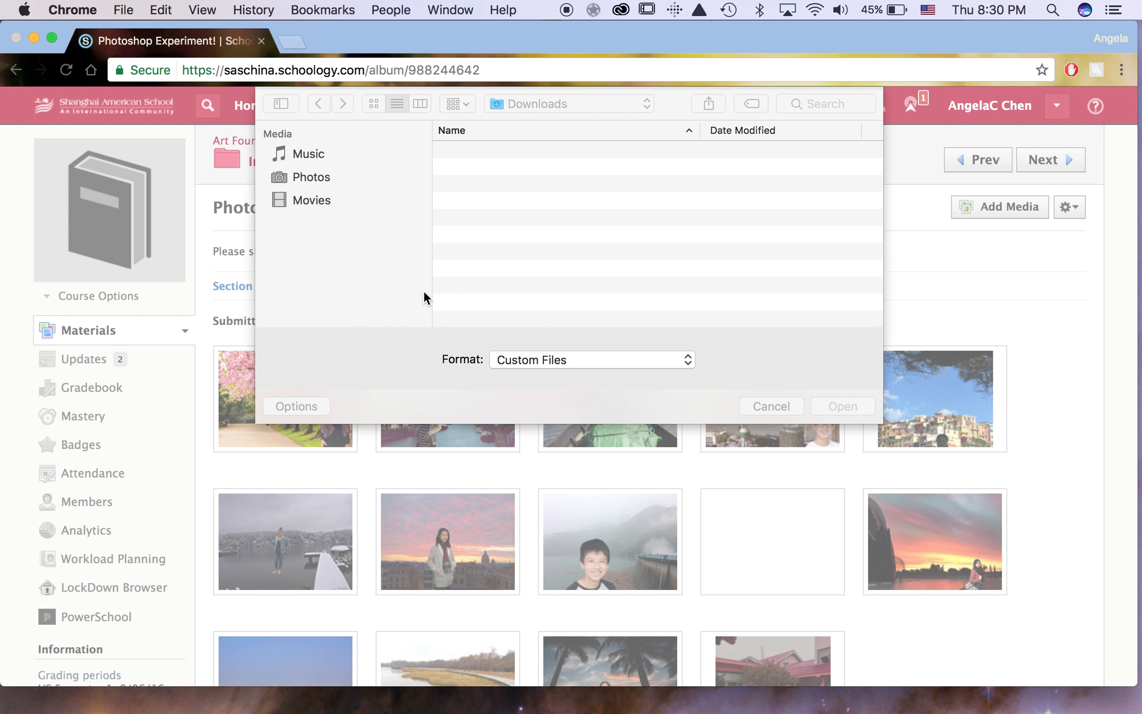